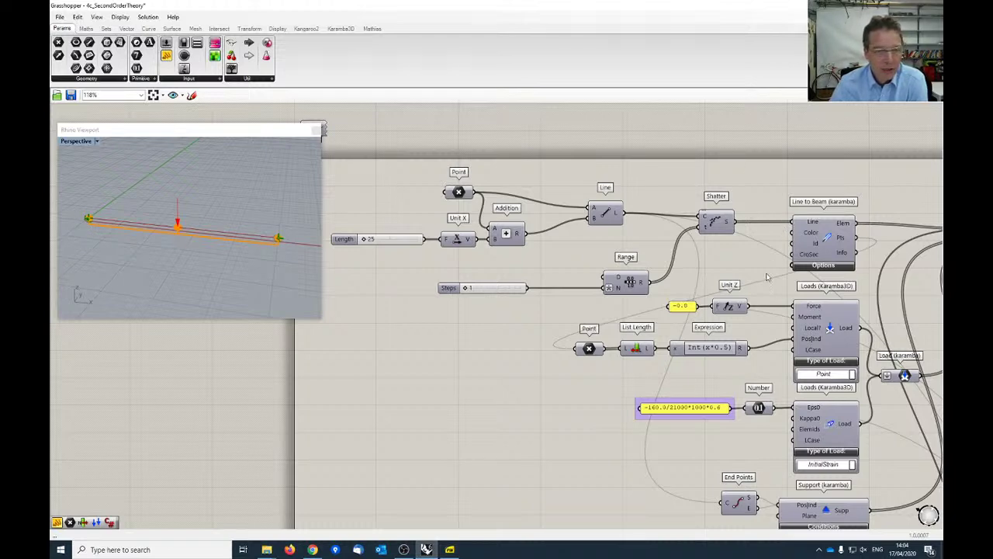
# Turn on the preview of the Shatter component
pyautogui.moveTo(765, 266); pyautogui.dragTo(730, 270, button='right')
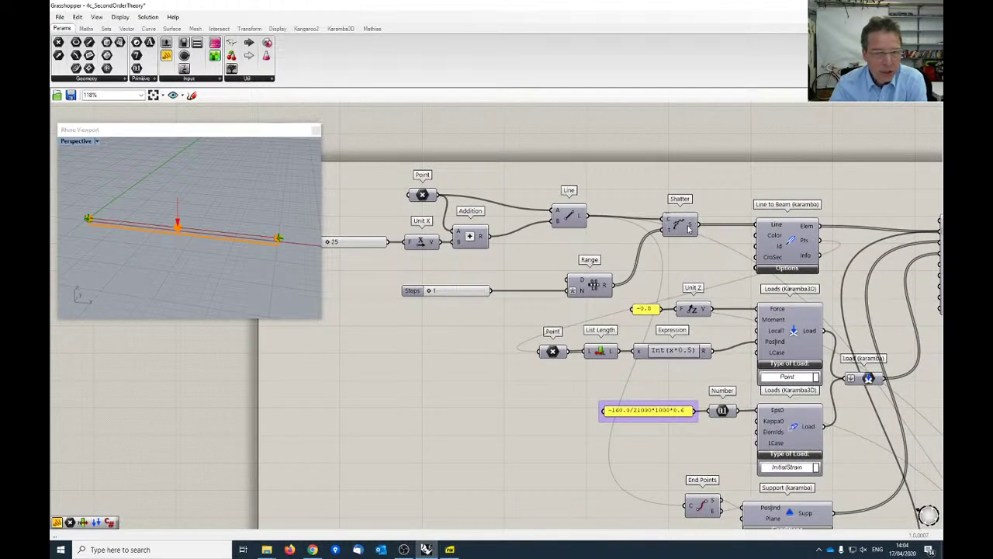
pyautogui.moveTo(691, 229)
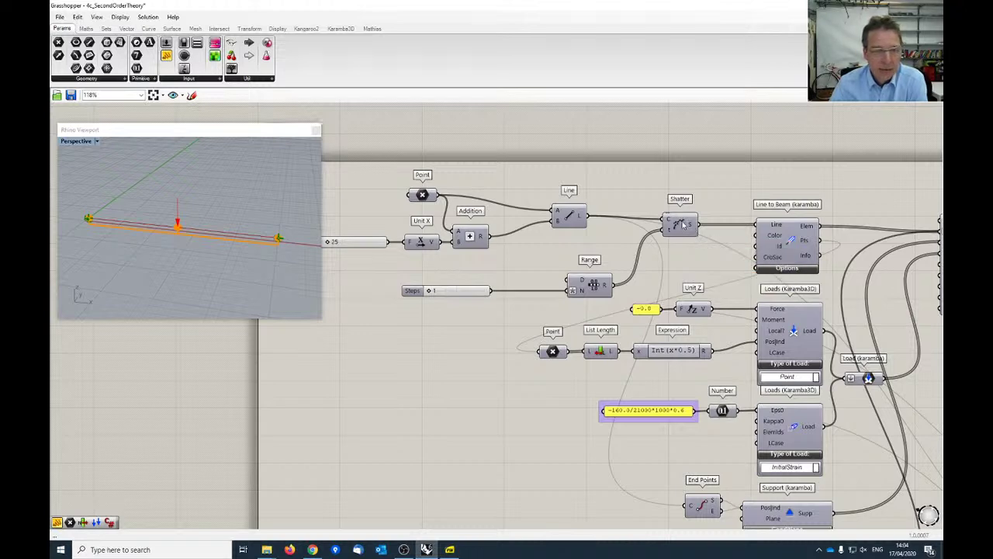
pyautogui.click(681, 228)
pyautogui.middleClick(680, 226)
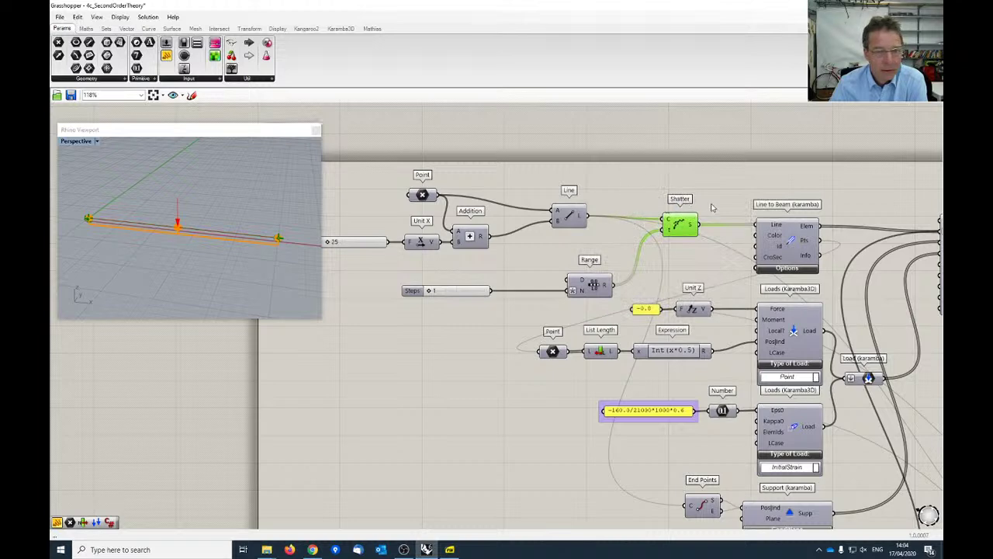
pyautogui.click(687, 242)
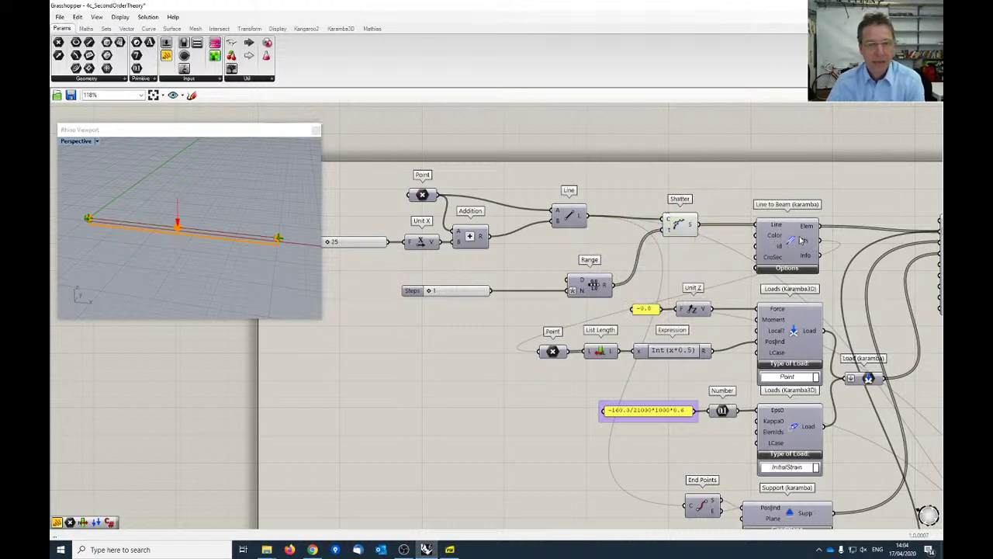
# Examine the Line to Beam component, its link to Assemble Model, and the beam's Modify Element component
pyautogui.moveTo(802, 241)
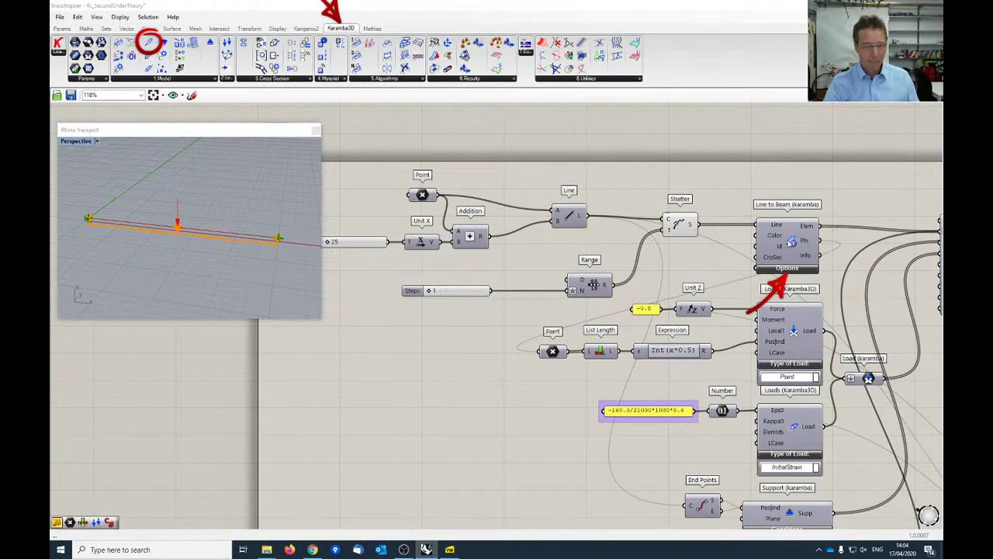
pyautogui.scroll(-2, 703, 247)
pyautogui.moveTo(702, 247)
pyautogui.mouseDown(button='right')
pyautogui.moveTo(679, 242)
pyautogui.moveTo(689, 238)
pyautogui.mouseUp(button='right')
pyautogui.scroll(-3, 689, 239)
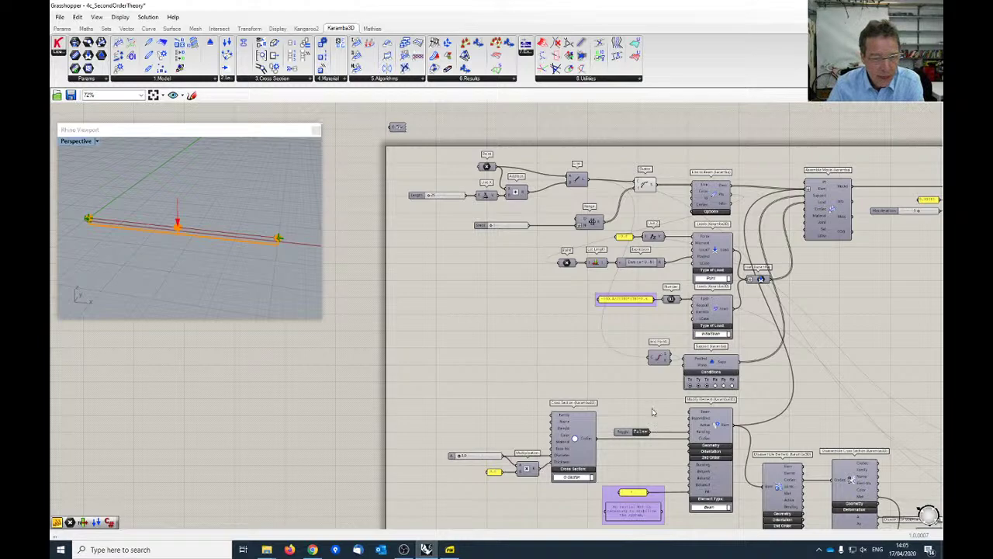
pyautogui.scroll(9, 665, 214)
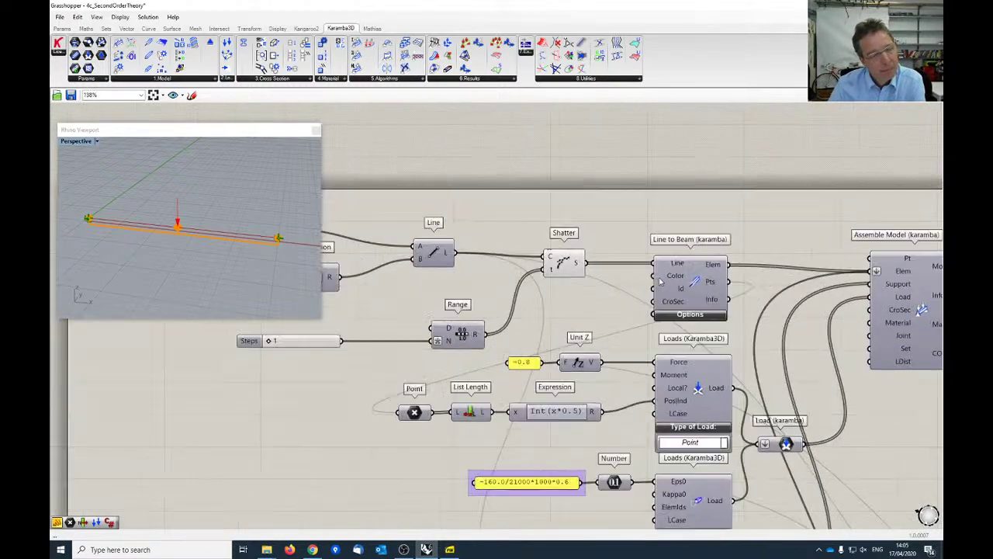
pyautogui.moveTo(639, 288); pyautogui.dragTo(578, 249, button='right')
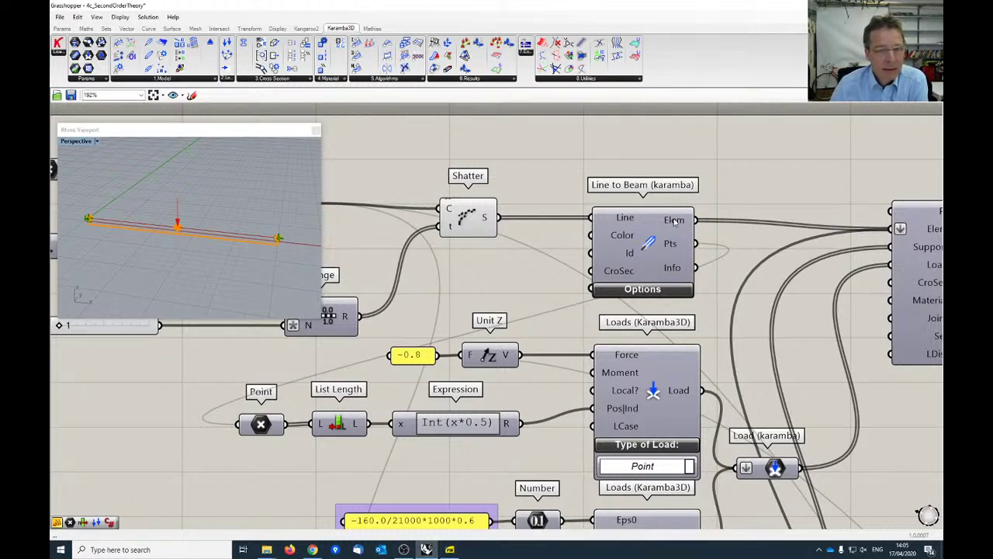
pyautogui.moveTo(675, 223)
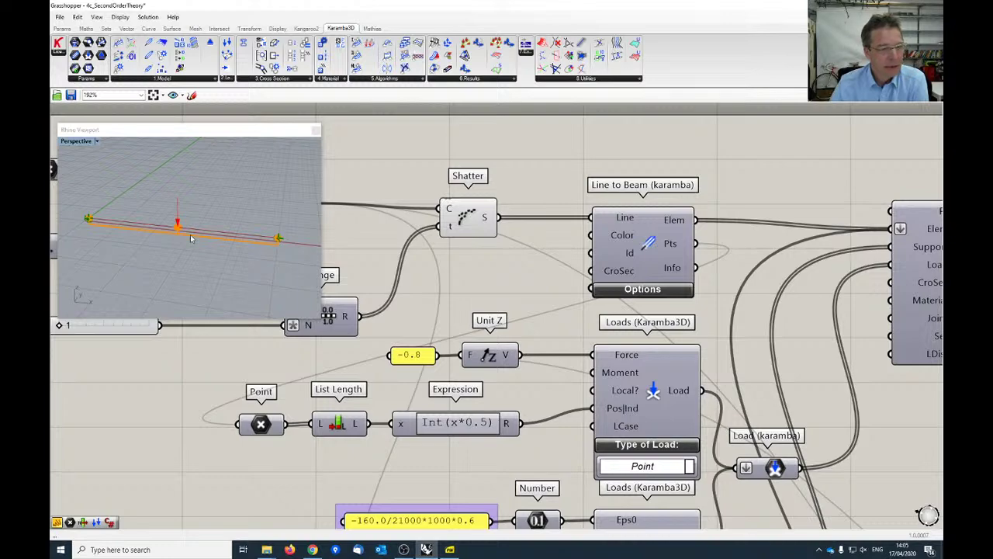
pyautogui.scroll(-4, 448, 300)
pyautogui.moveTo(529, 421); pyautogui.dragTo(558, 238, button='right')
pyautogui.moveTo(543, 374); pyautogui.dragTo(535, 295, button='right')
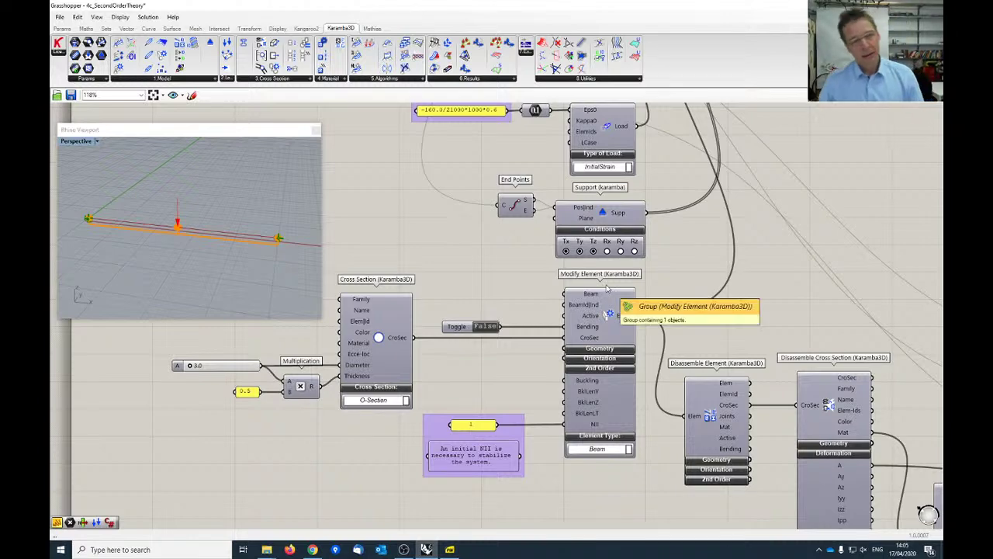
# Inspect the Line to Beam component's extended options, moving the point load component aside and back
pyautogui.moveTo(663, 280); pyautogui.dragTo(683, 480, button='right')
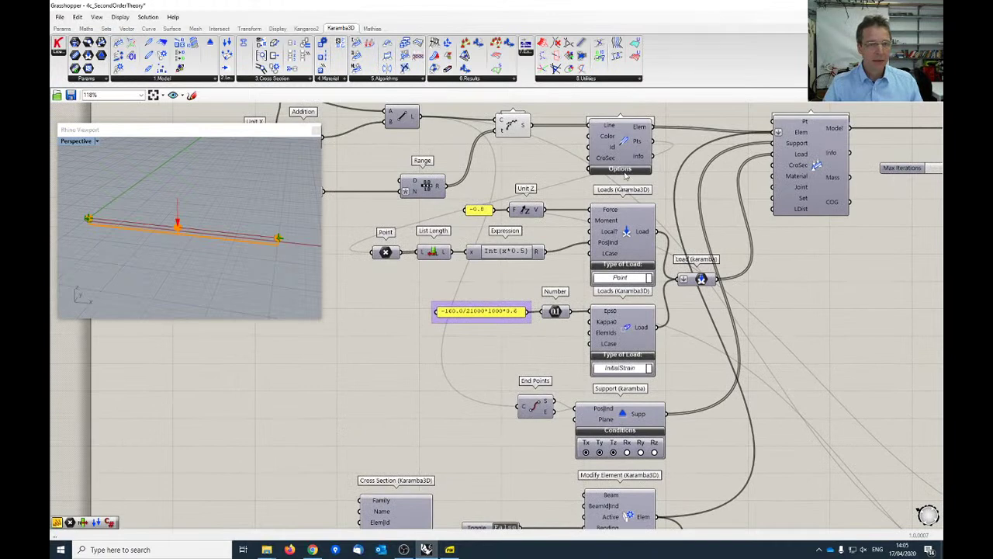
pyautogui.click(622, 170)
pyautogui.moveTo(635, 224); pyautogui.dragTo(645, 287)
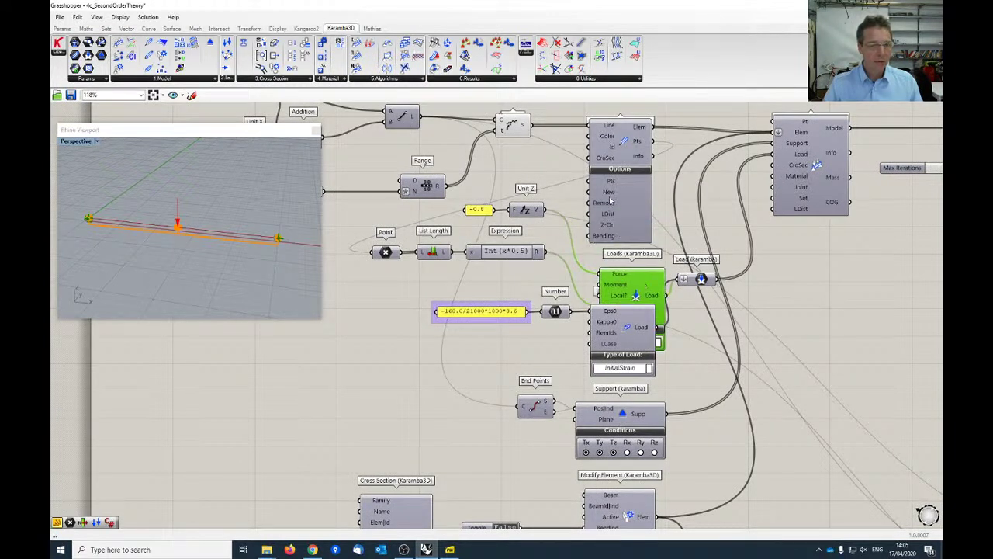
pyautogui.click(617, 171)
pyautogui.moveTo(640, 287); pyautogui.dragTo(629, 223)
# Examine the Modify Element component's Bending and CroSec inputs and the O-Section Cross Section component with its diameter and thickness inputs
pyautogui.moveTo(473, 461); pyautogui.dragTo(491, 210, button='right')
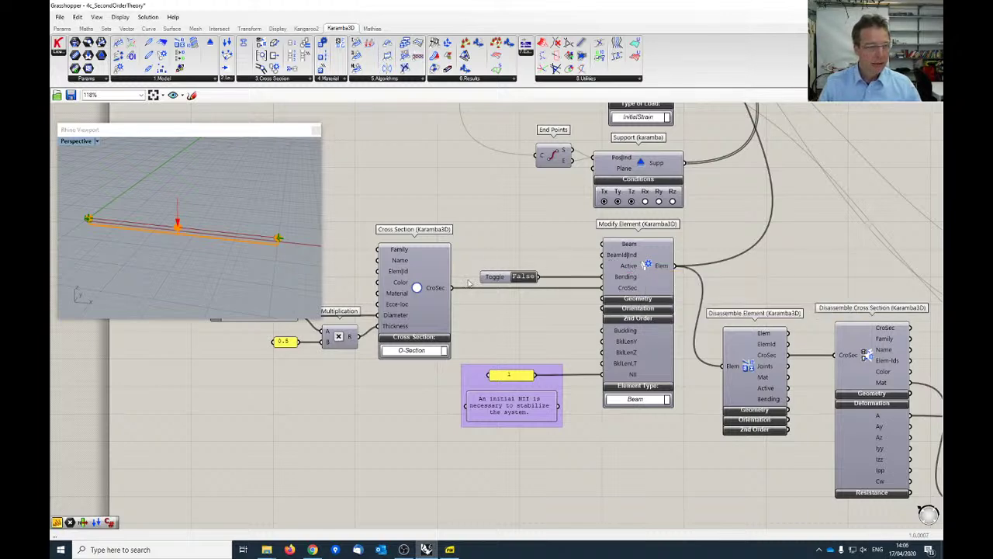
pyautogui.moveTo(629, 278)
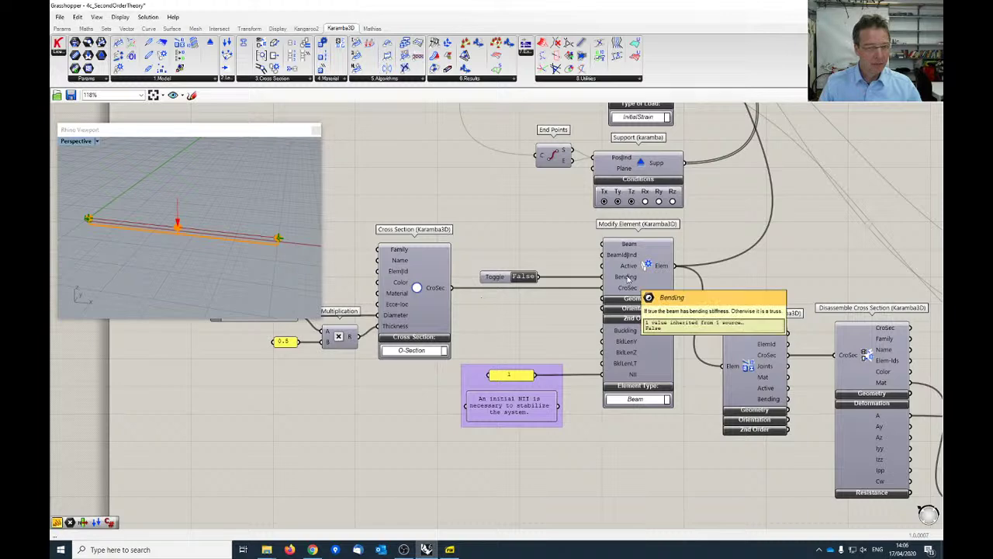
pyautogui.moveTo(571, 256); pyautogui.dragTo(634, 260, button='right')
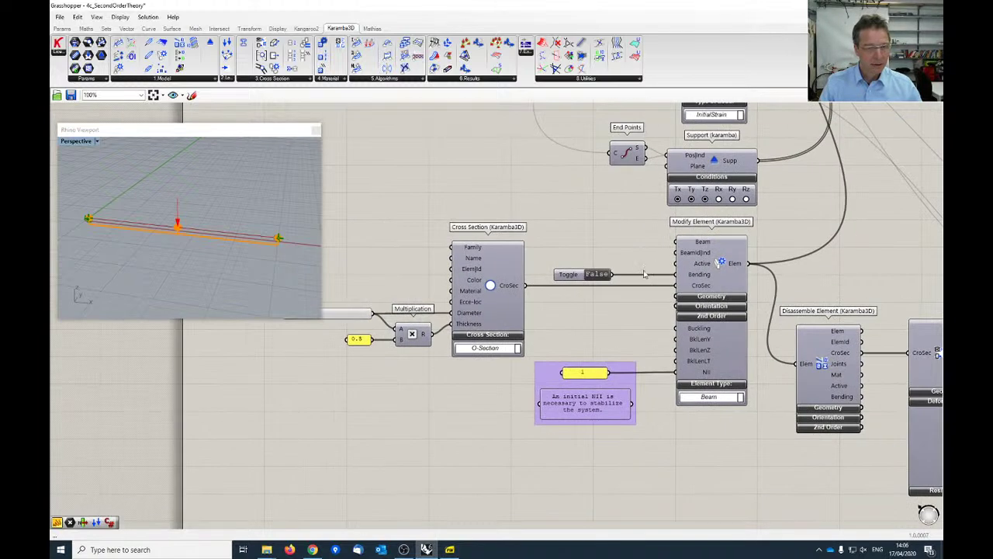
pyautogui.scroll(-1, 650, 268)
pyautogui.moveTo(613, 315); pyautogui.dragTo(620, 273, button='right')
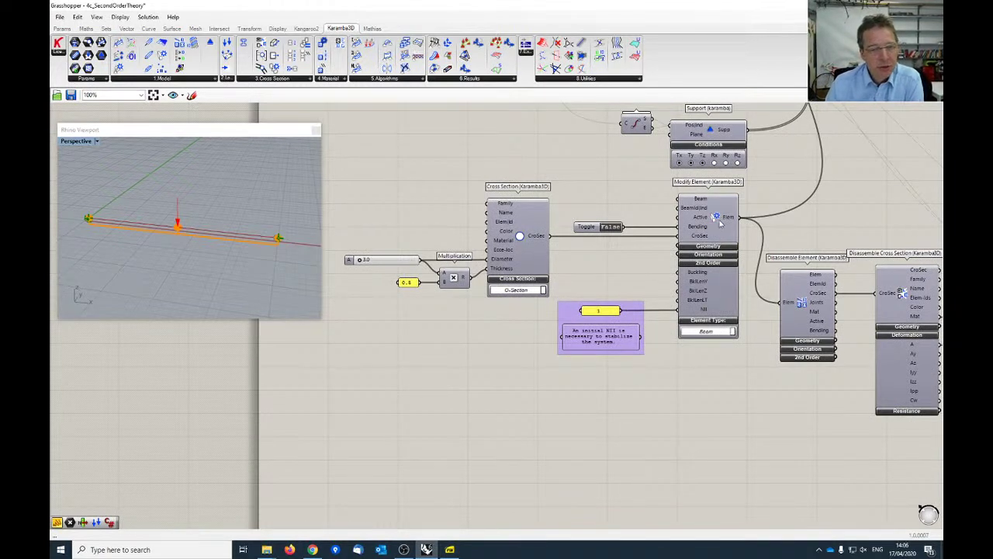
pyautogui.rightClick(641, 262)
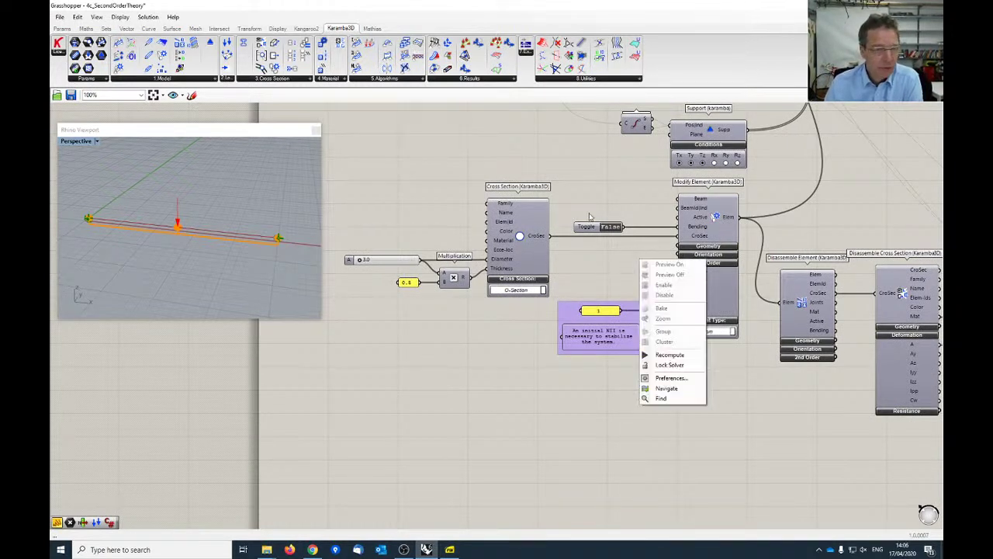
pyautogui.scroll(-1, 376, 199)
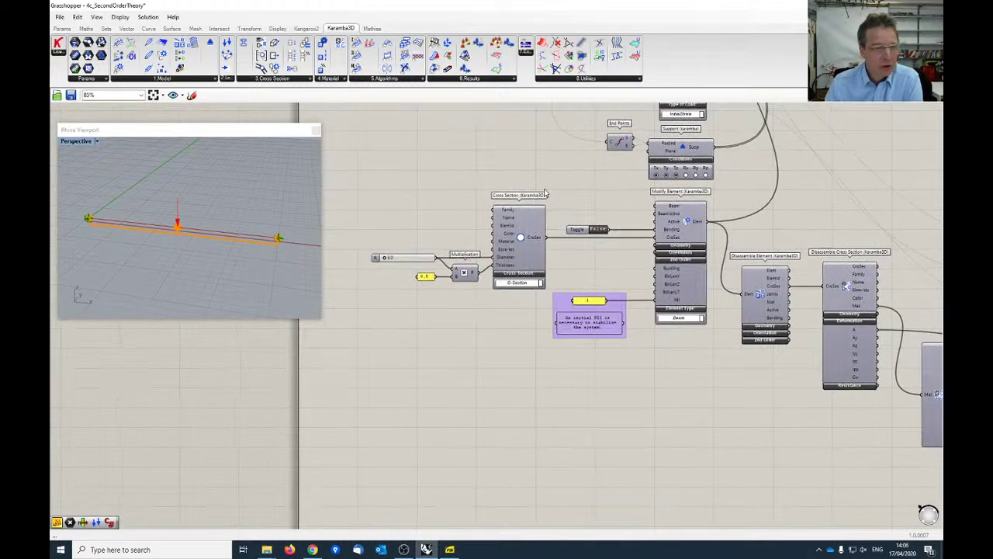
pyautogui.scroll(1, 399, 217)
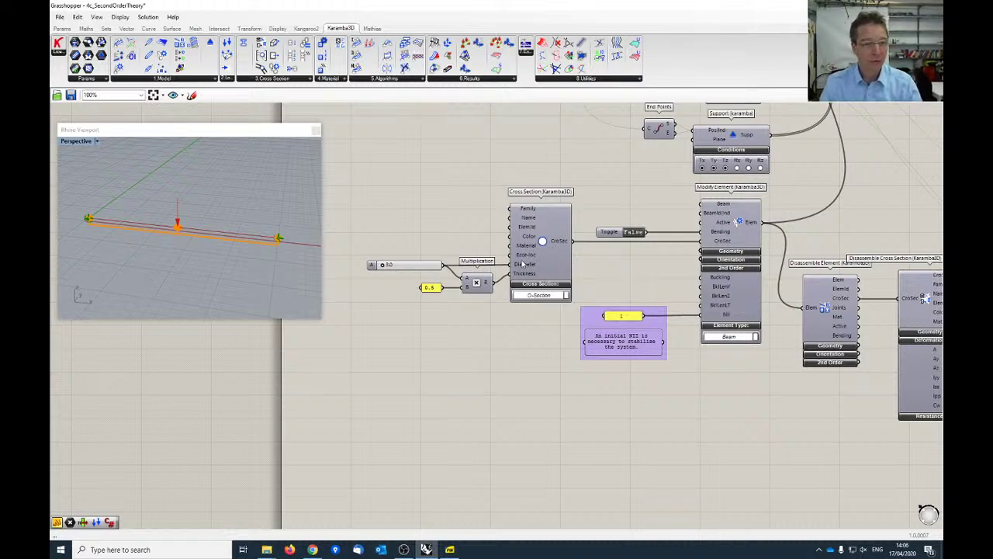
pyautogui.scroll(3, 412, 251)
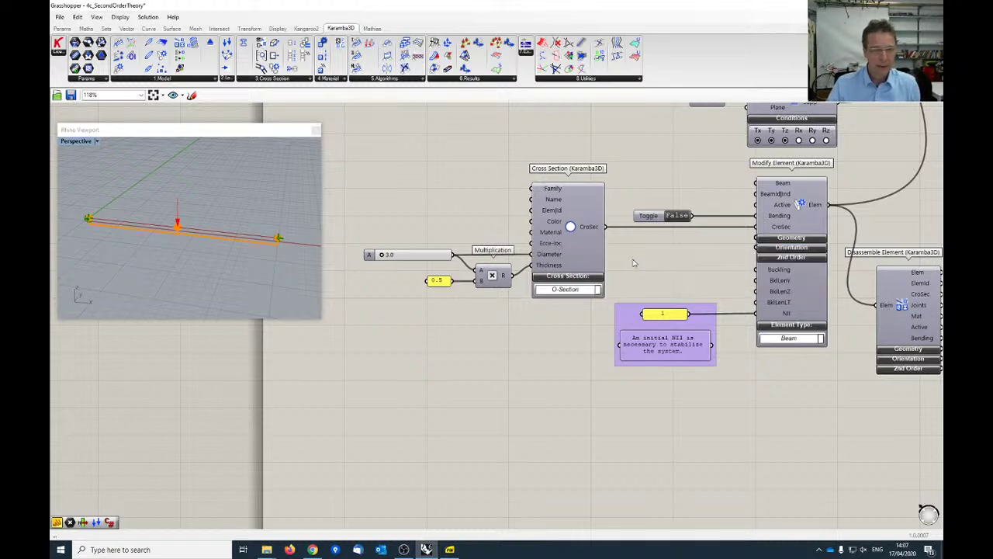
pyautogui.scroll(-2, 644, 260)
pyautogui.scroll(-2, 620, 266)
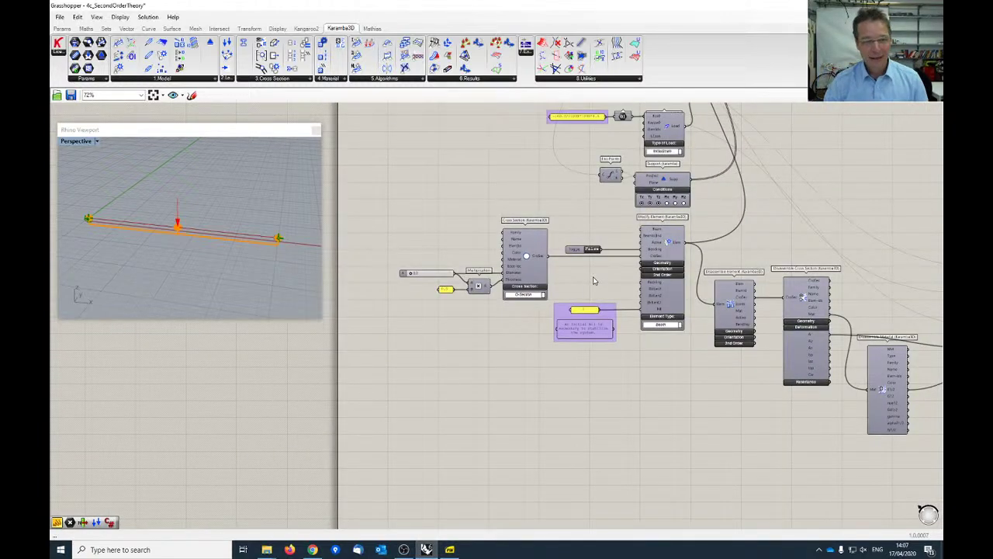
# Examine the Modify Element component's 2nd Order inputs and the initial NII value connected to it
pyautogui.scroll(3, 631, 278)
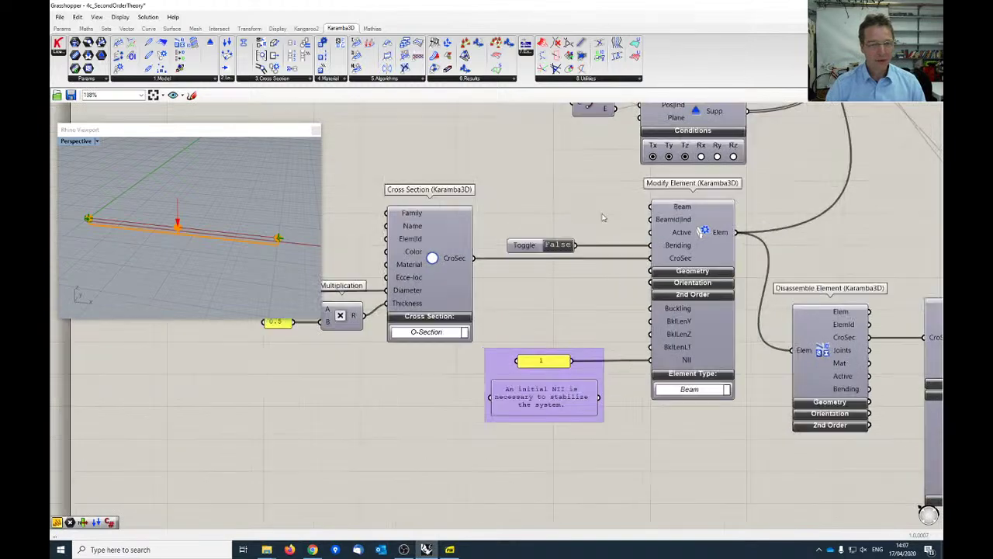
pyautogui.scroll(-2, 603, 218)
pyautogui.scroll(3, 554, 204)
pyautogui.moveTo(554, 204)
pyautogui.mouseDown(button='right')
pyautogui.moveTo(547, 189)
pyautogui.moveTo(547, 202)
pyautogui.mouseUp(button='right')
pyautogui.scroll(-1, 547, 202)
pyautogui.click(615, 294)
pyautogui.click(615, 295)
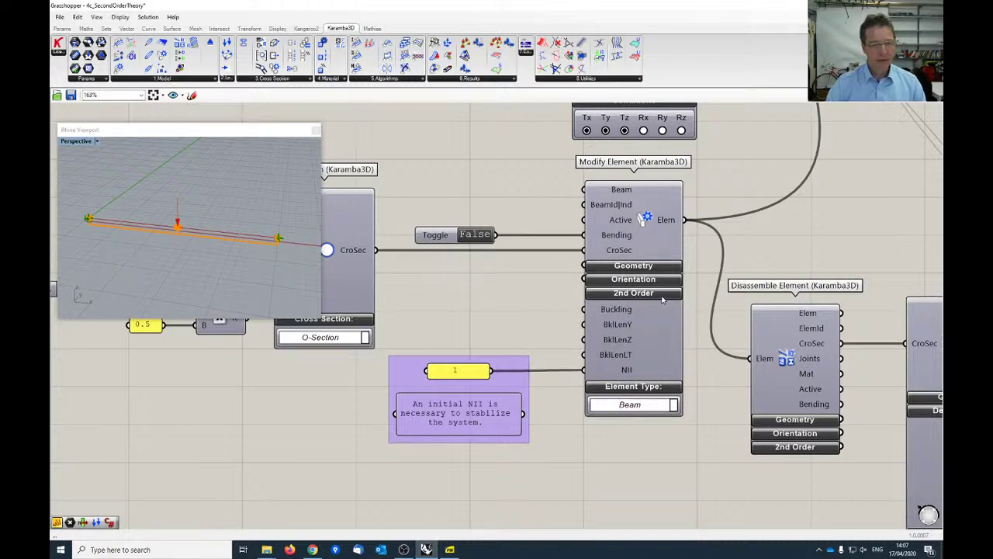
pyautogui.moveTo(525, 313); pyautogui.dragTo(539, 289, button='right')
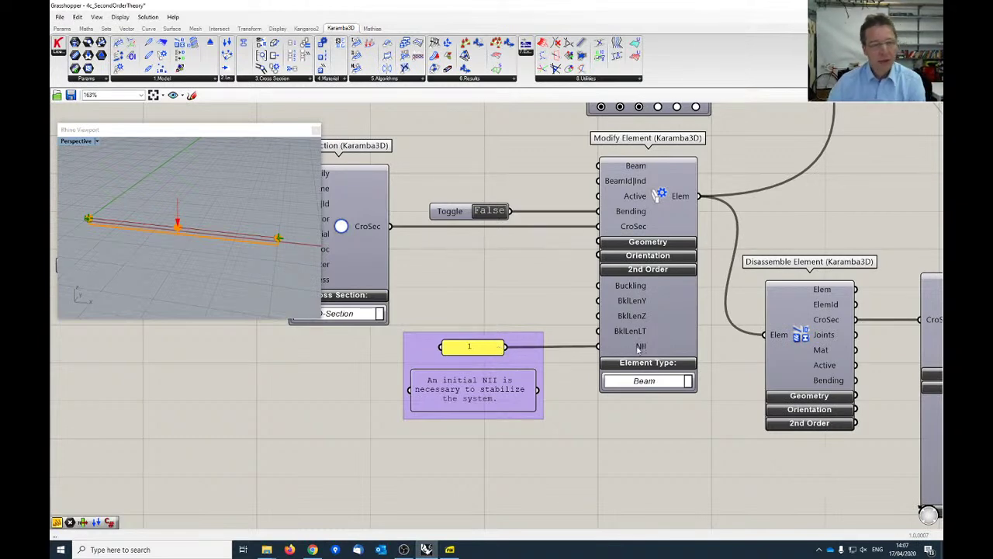
pyautogui.moveTo(640, 349)
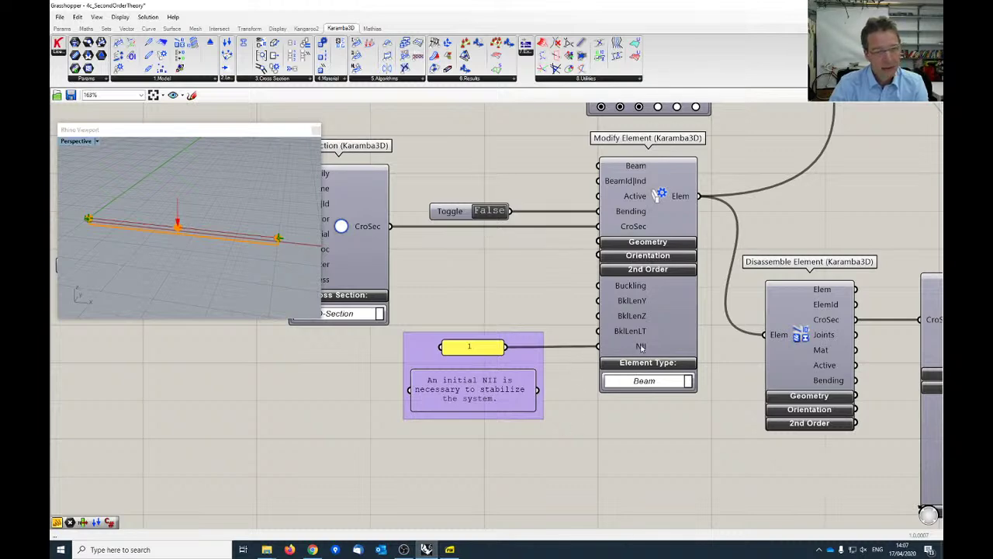
pyautogui.moveTo(641, 349)
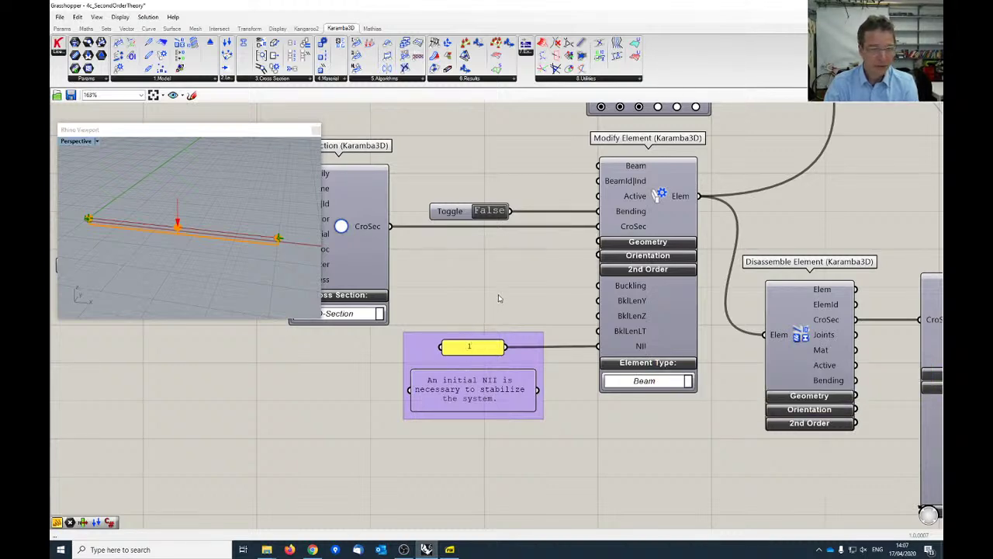
pyautogui.scroll(-2, 501, 295)
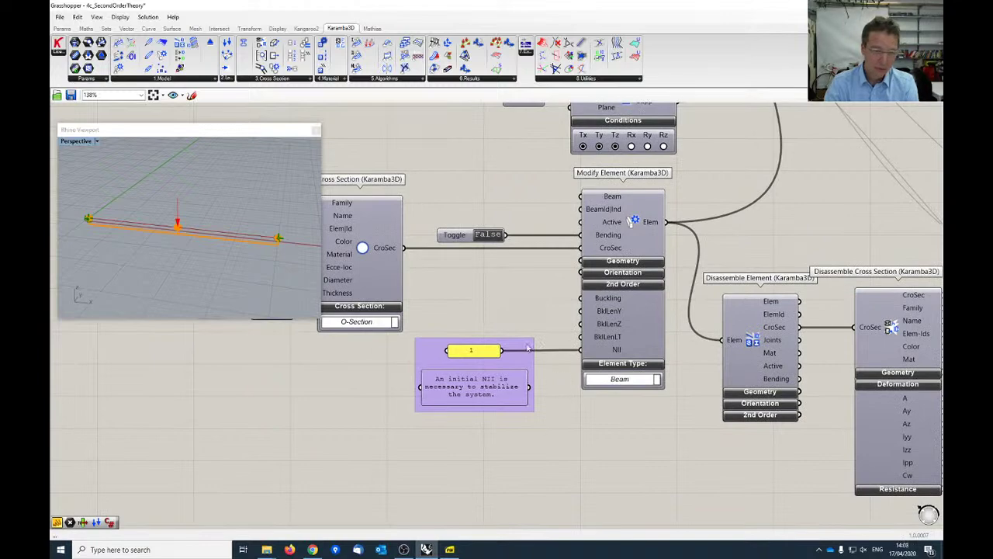
# Review the load, support and Modify Element components, checking the support conditions and the beam from another viewing angle
pyautogui.scroll(-2, 514, 334)
pyautogui.scroll(-2, 516, 337)
pyautogui.moveTo(683, 261); pyautogui.dragTo(680, 319, button='right')
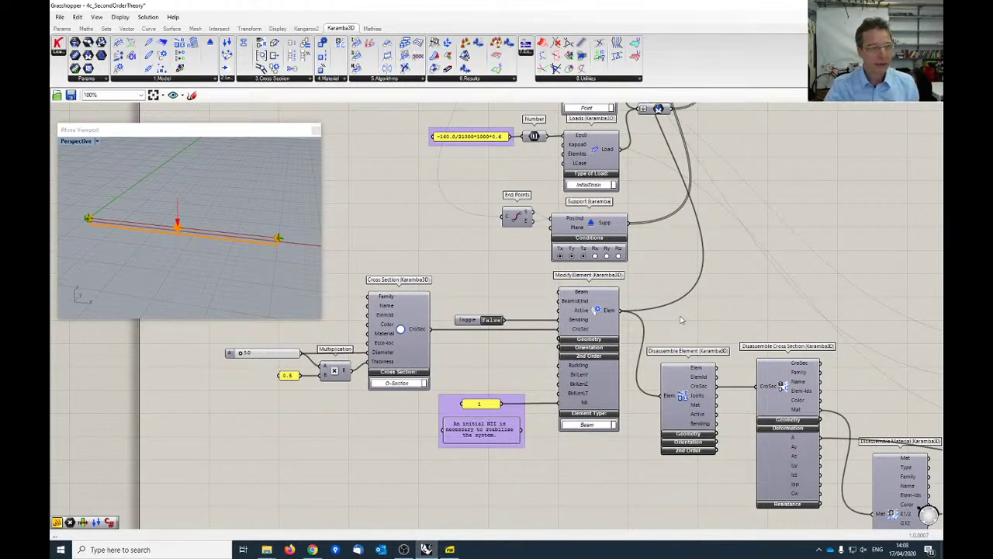
pyautogui.moveTo(650, 201); pyautogui.dragTo(624, 268, button='right')
pyautogui.scroll(-3, 643, 246)
pyautogui.scroll(2, 638, 240)
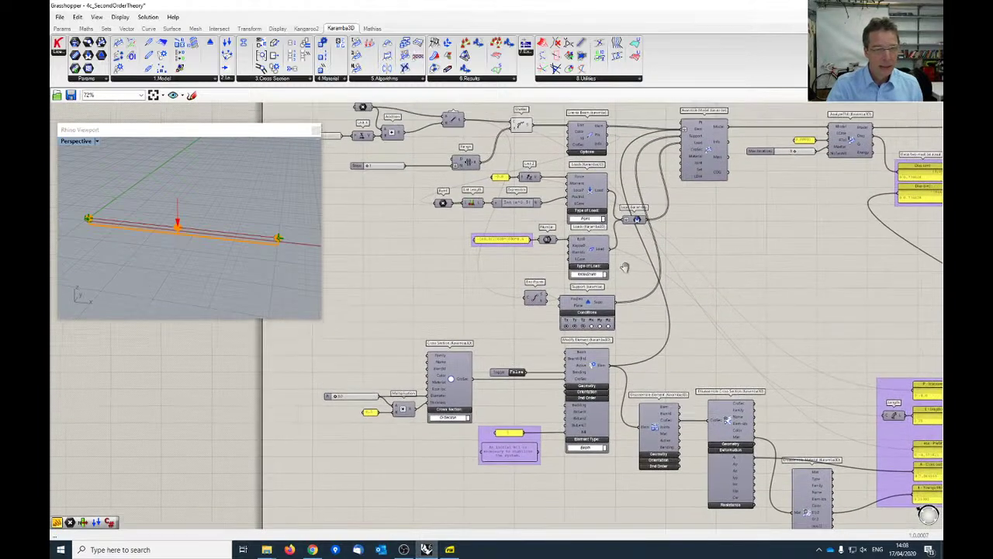
pyautogui.scroll(3, 592, 187)
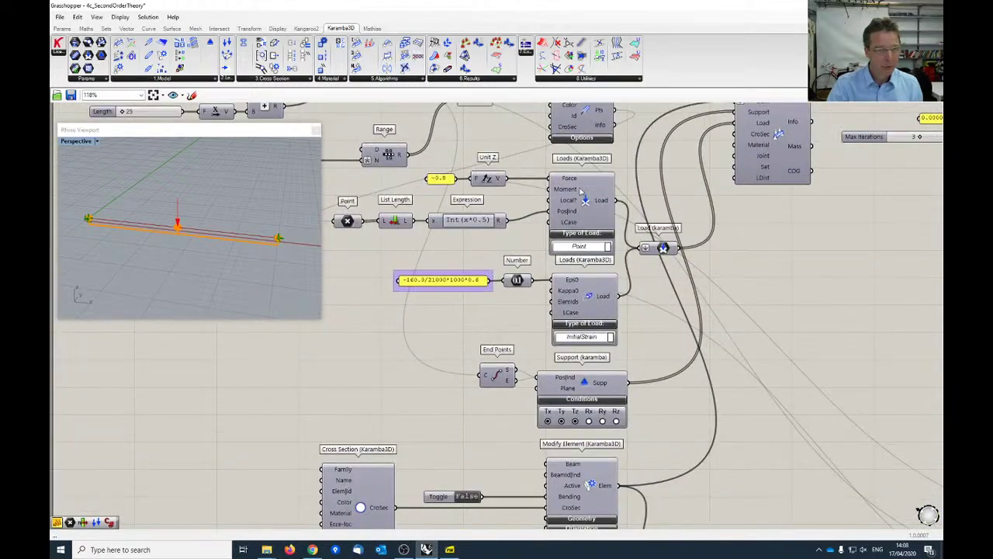
pyautogui.moveTo(504, 319); pyautogui.dragTo(514, 269, button='right')
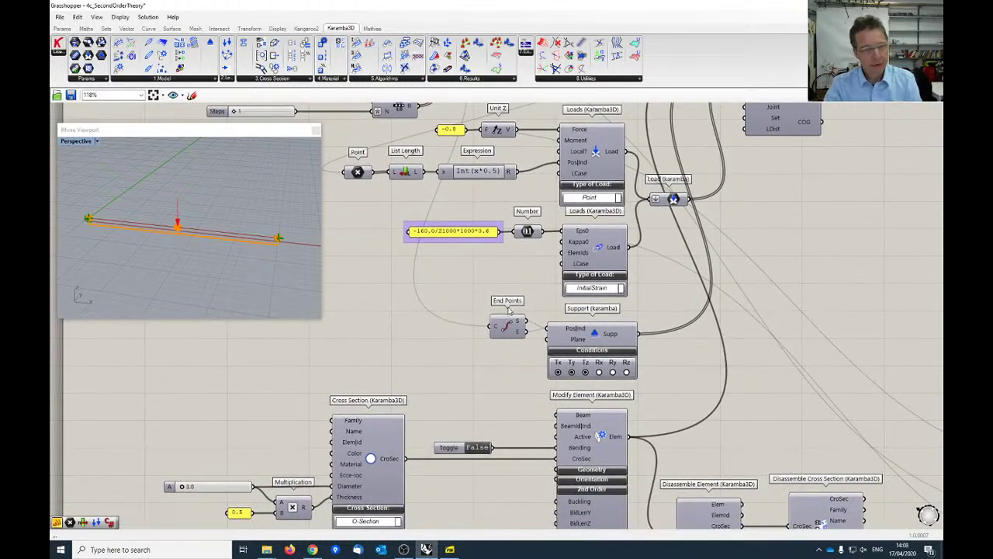
pyautogui.moveTo(234, 258); pyautogui.dragTo(204, 255, button='right')
pyautogui.moveTo(493, 398); pyautogui.dragTo(527, 288, button='right')
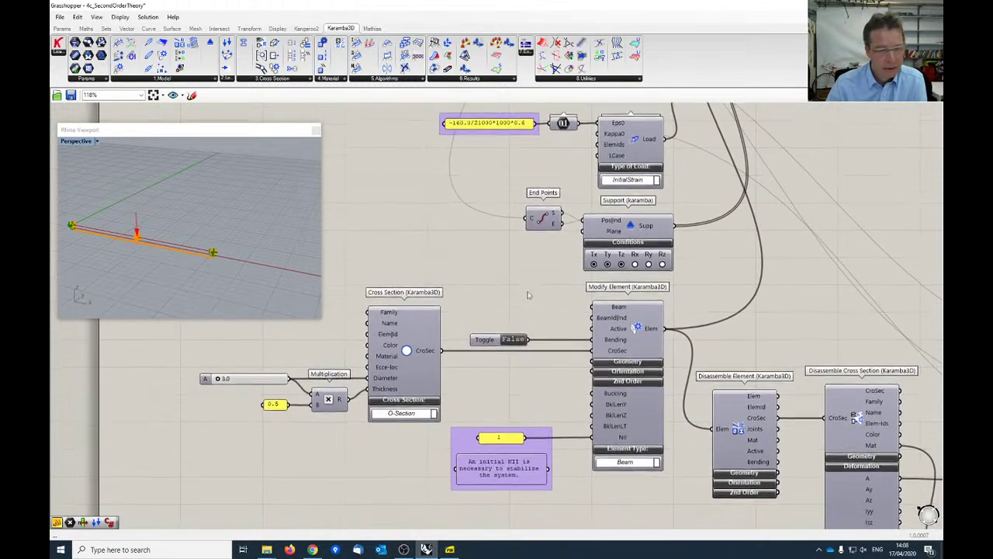
pyautogui.scroll(1, 614, 407)
pyautogui.moveTo(510, 395); pyautogui.dragTo(515, 375, button='right')
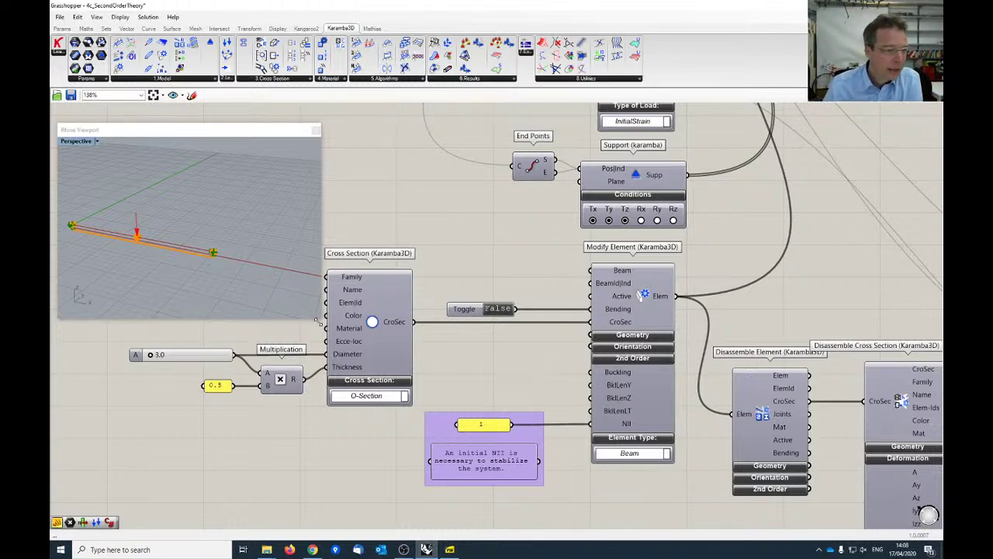
# Inspect the beam's end support close up in the Rhino viewport, and return to the load components
pyautogui.scroll(5, 202, 241)
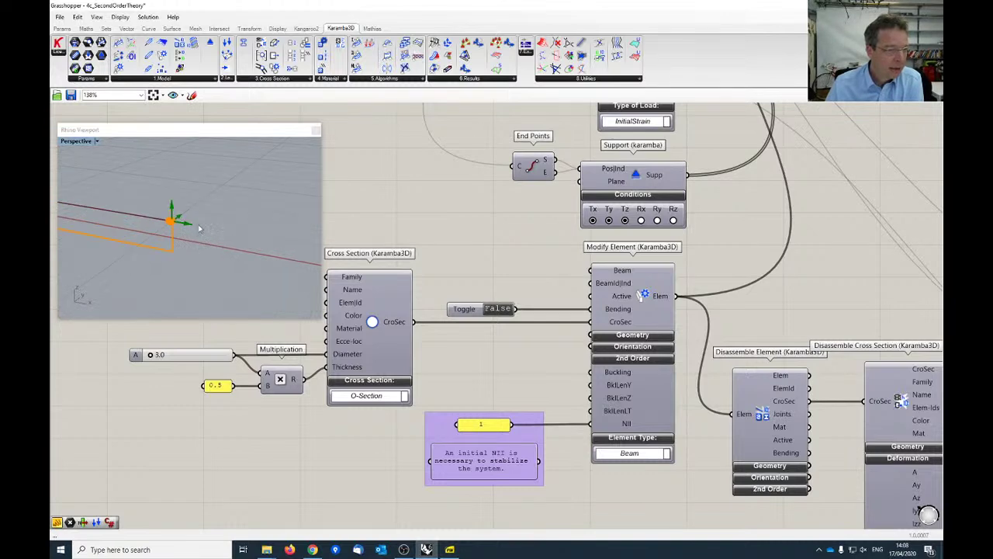
pyautogui.scroll(-2, 177, 223)
pyautogui.moveTo(177, 223); pyautogui.dragTo(233, 255, button='right')
pyautogui.scroll(-2, 496, 243)
pyautogui.moveTo(537, 274); pyautogui.dragTo(561, 477, button='right')
pyautogui.moveTo(562, 284); pyautogui.dragTo(551, 302, button='right')
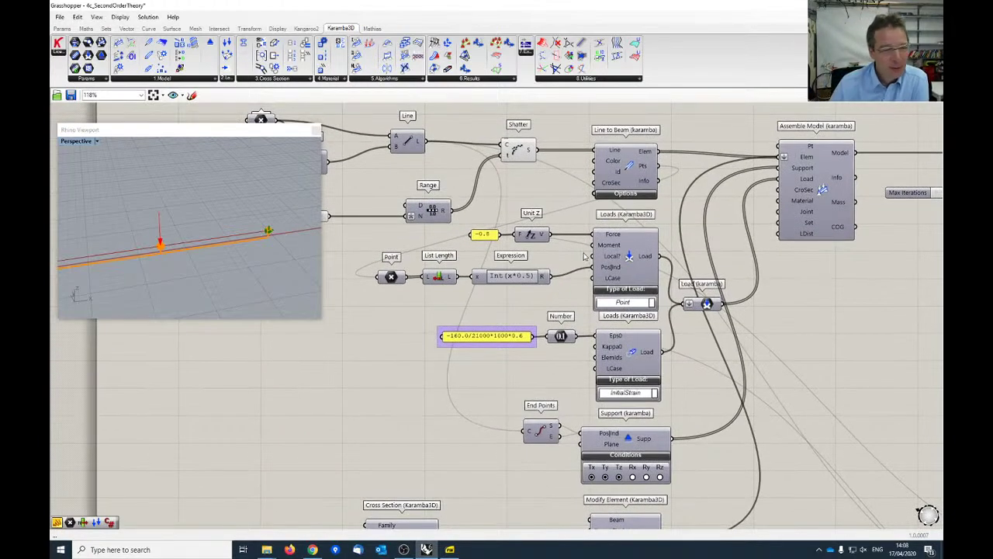
# Examine the point load's force value panel and Unit Z component, and the Line to Beam component's Pts output
pyautogui.moveTo(556, 258); pyautogui.dragTo(609, 244, button='right')
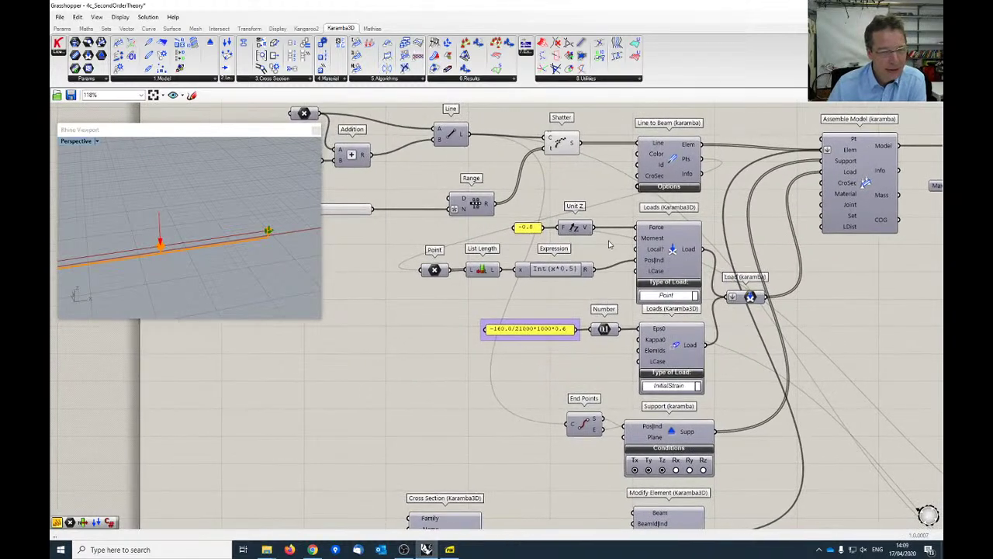
pyautogui.scroll(2, 610, 245)
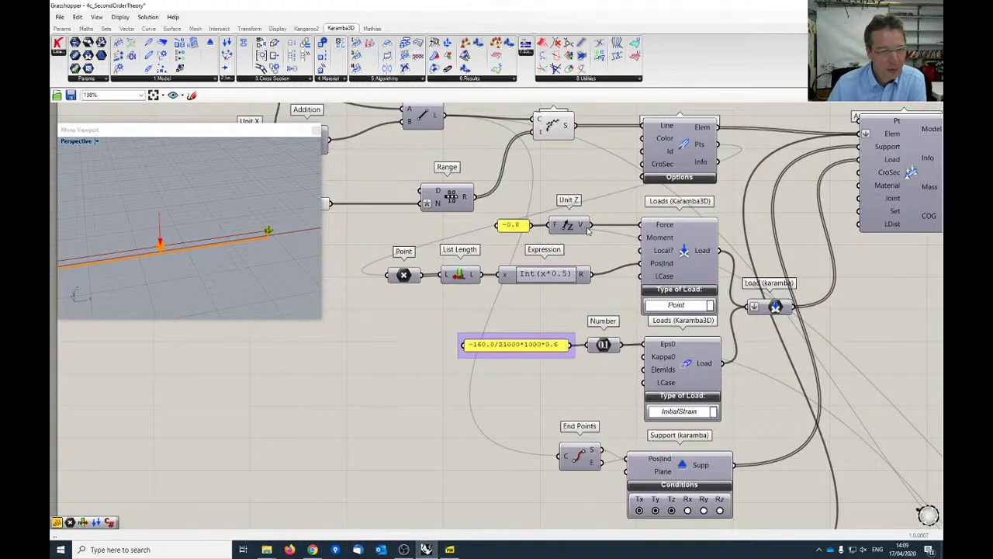
pyautogui.click(523, 229)
pyautogui.moveTo(523, 230); pyautogui.dragTo(521, 228)
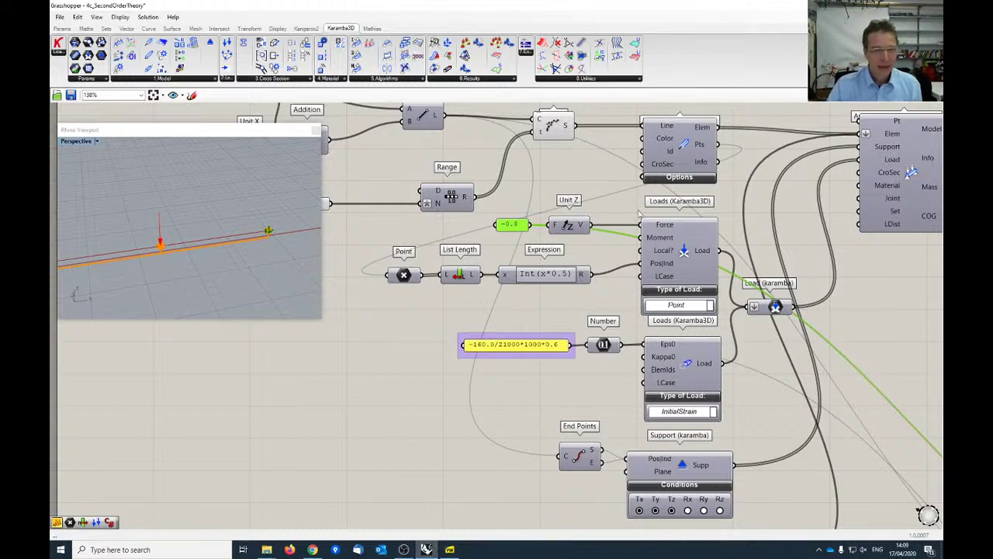
pyautogui.moveTo(460, 250); pyautogui.dragTo(490, 263, button='right')
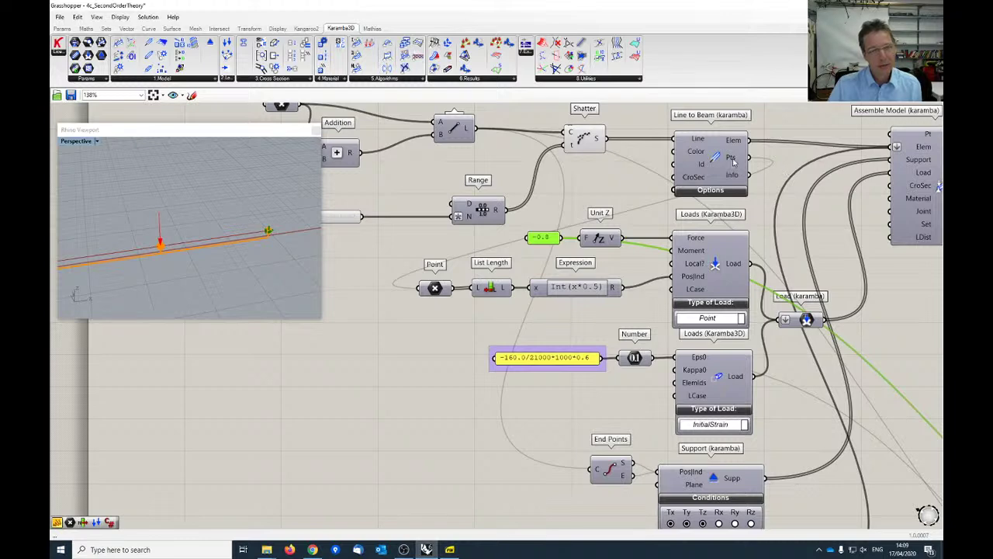
pyautogui.moveTo(732, 160)
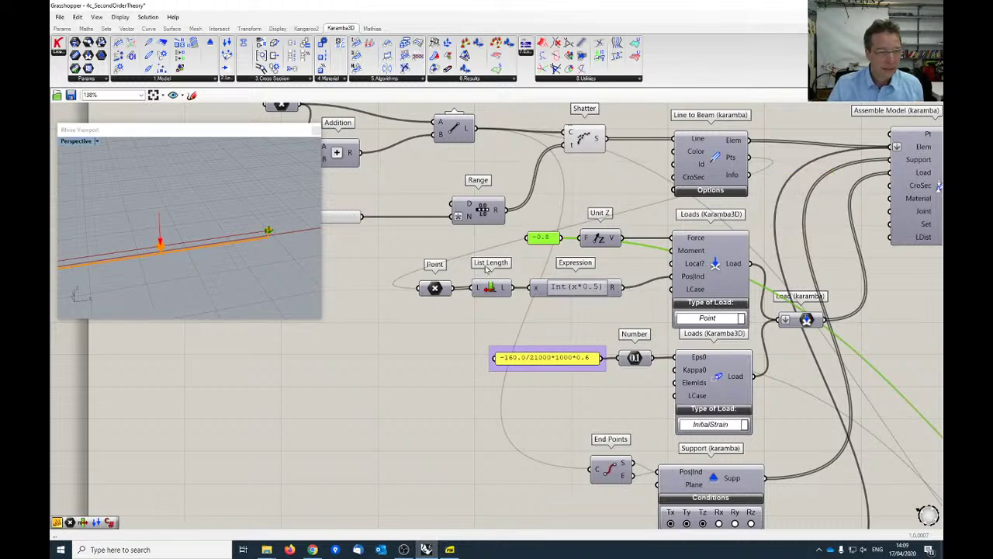
# Examine the Point, List Length and Expression chain that feeds the point load's position index, together with the Range and Shatter setup
pyautogui.scroll(1, 589, 294)
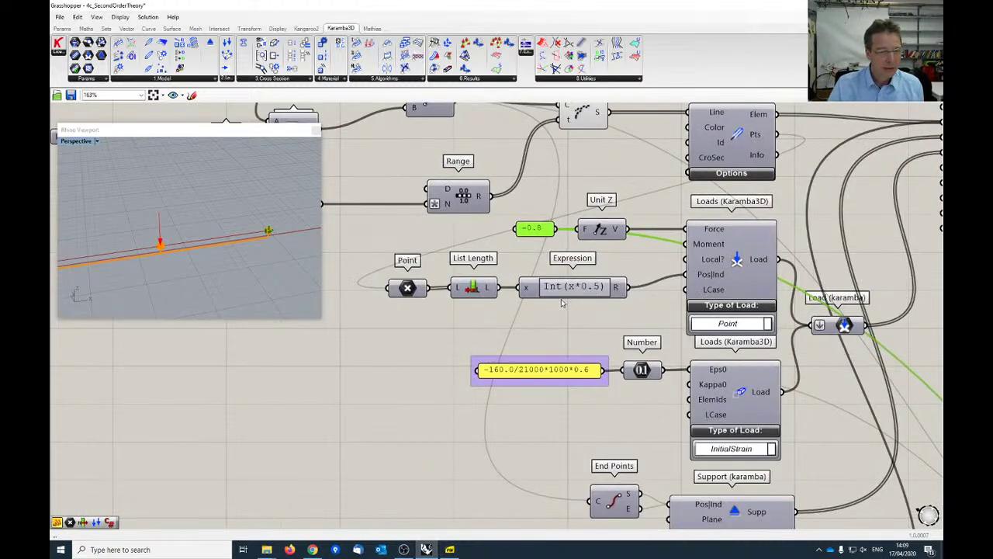
pyautogui.click(475, 297)
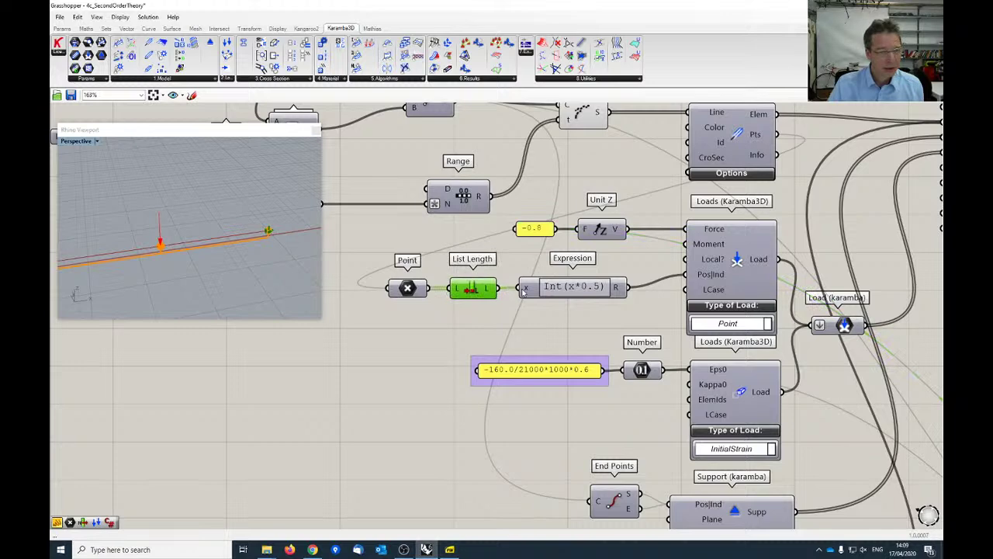
pyautogui.scroll(-3, 598, 286)
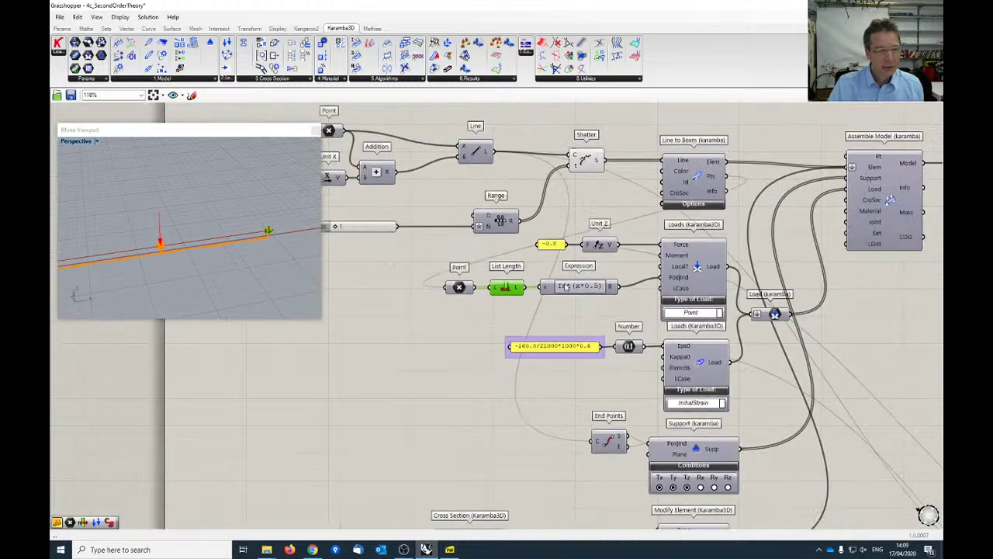
pyautogui.scroll(2, 560, 286)
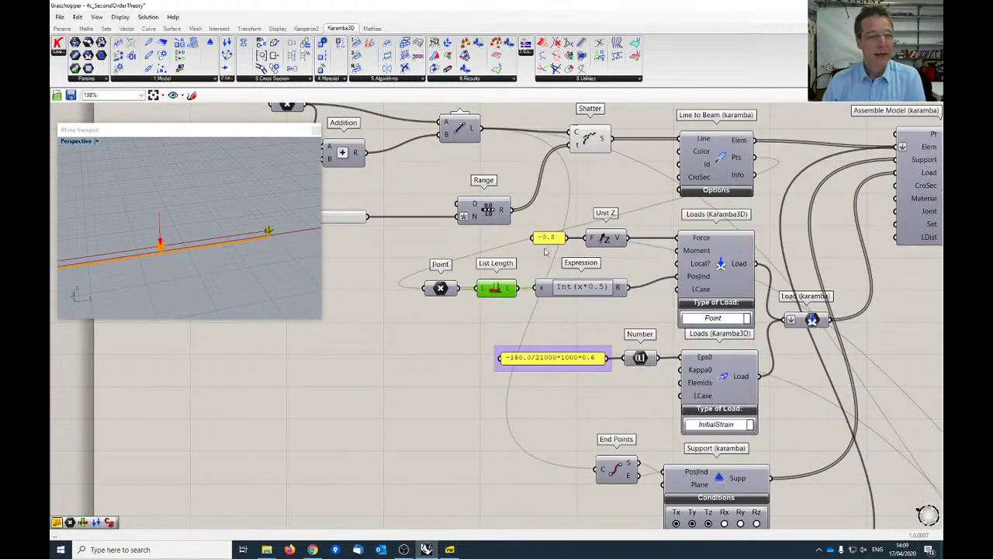
pyautogui.moveTo(517, 188); pyautogui.dragTo(584, 189, button='right')
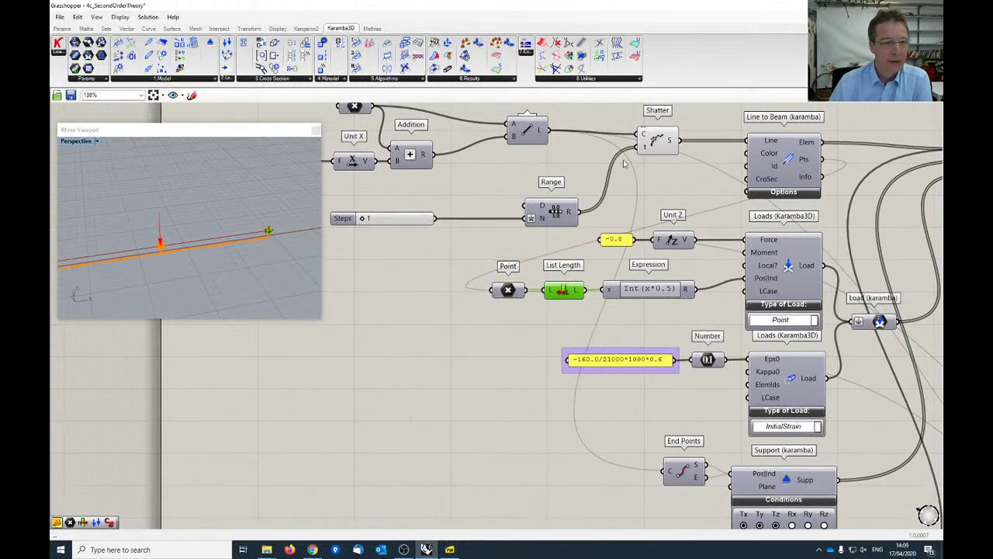
pyautogui.moveTo(607, 269); pyautogui.dragTo(565, 271, button='right')
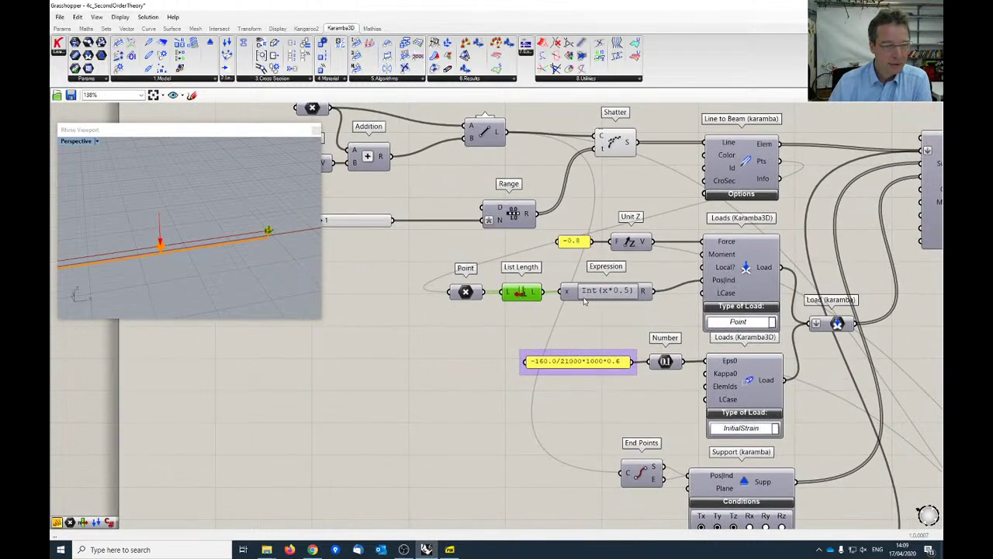
pyautogui.moveTo(662, 303); pyautogui.dragTo(621, 252, button='right')
pyautogui.scroll(-1, 621, 251)
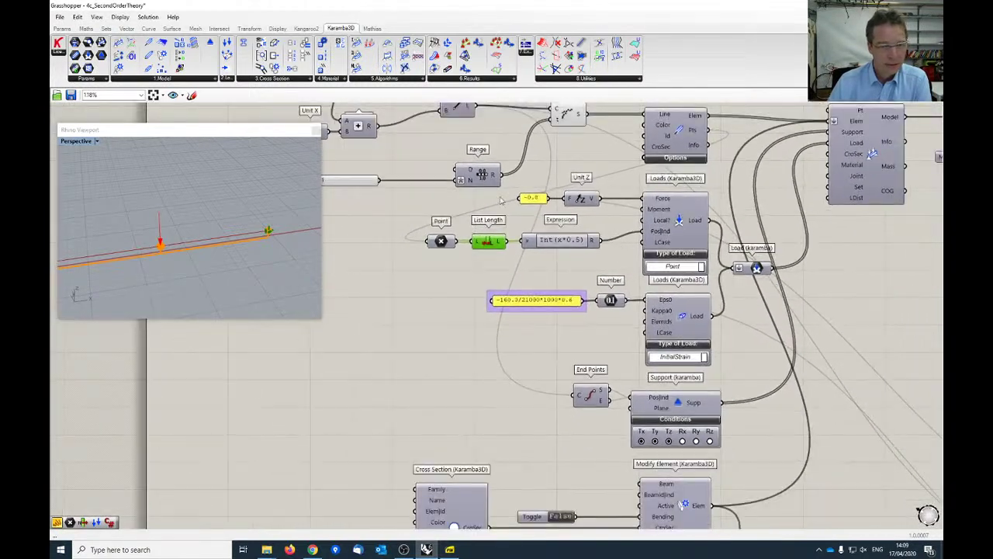
# Examine the InitialStrain load component and the expression panel that feeds its Eps0 input
pyautogui.moveTo(502, 356); pyautogui.dragTo(425, 281, button='right')
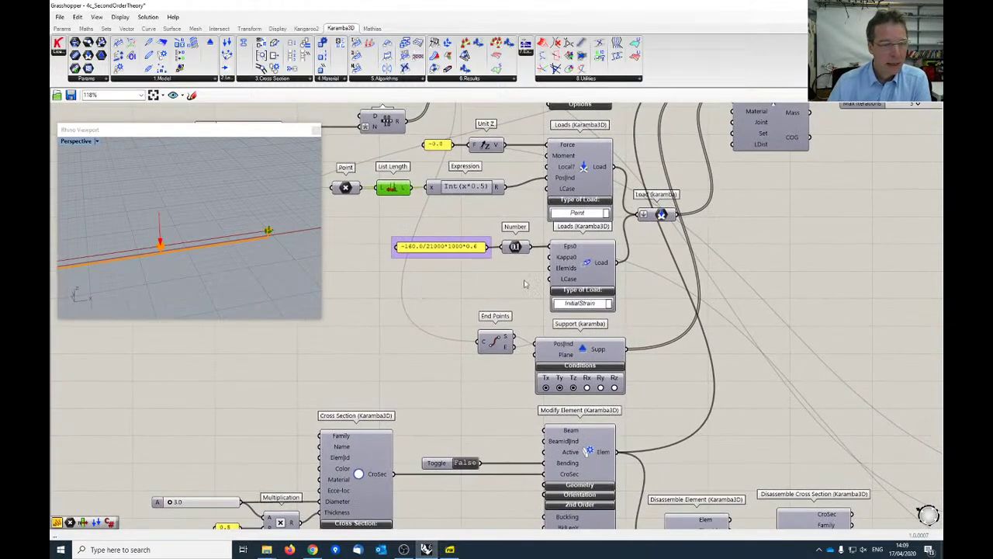
pyautogui.scroll(2, 559, 275)
pyautogui.scroll(-2, 664, 282)
pyautogui.moveTo(663, 282); pyautogui.dragTo(678, 291, button='right')
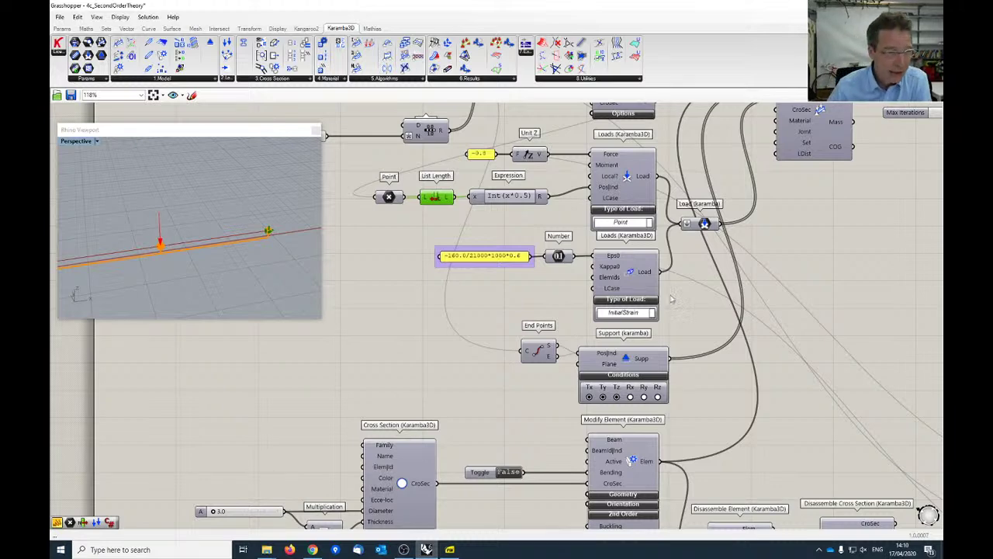
pyautogui.moveTo(697, 280); pyautogui.dragTo(699, 273, button='right')
pyautogui.scroll(2, 643, 260)
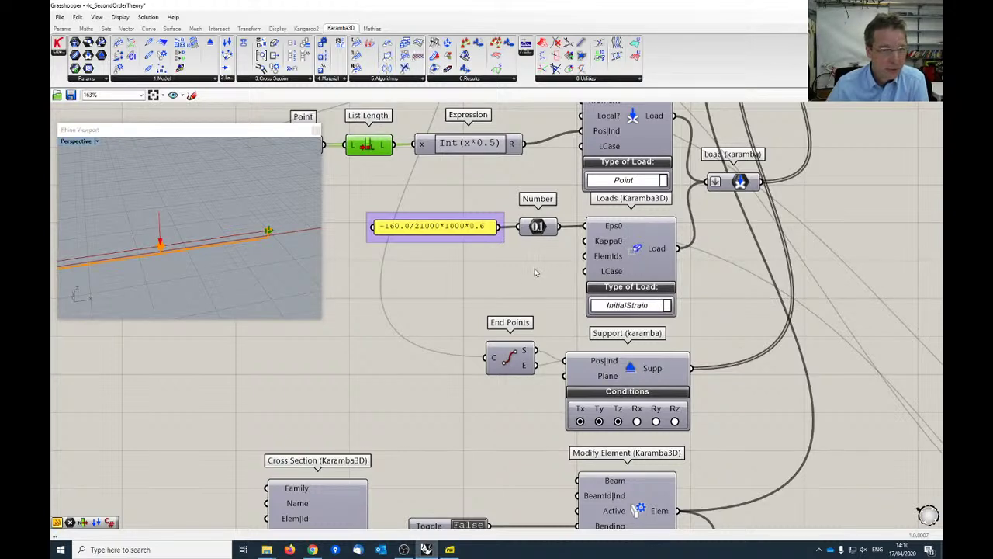
pyautogui.moveTo(535, 268); pyautogui.dragTo(533, 268, button='right')
pyautogui.moveTo(447, 232); pyautogui.dragTo(445, 230)
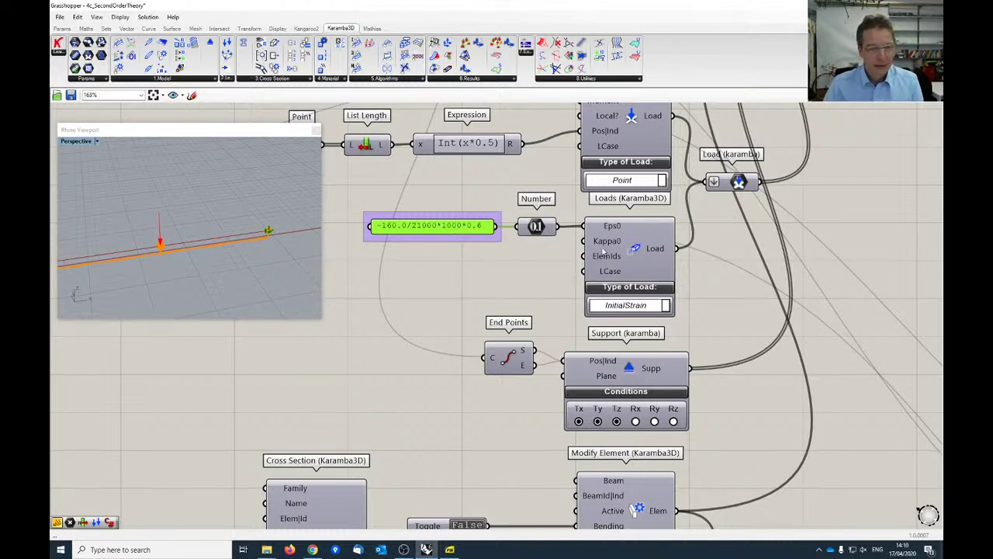
pyautogui.moveTo(708, 264); pyautogui.dragTo(709, 272, button='right')
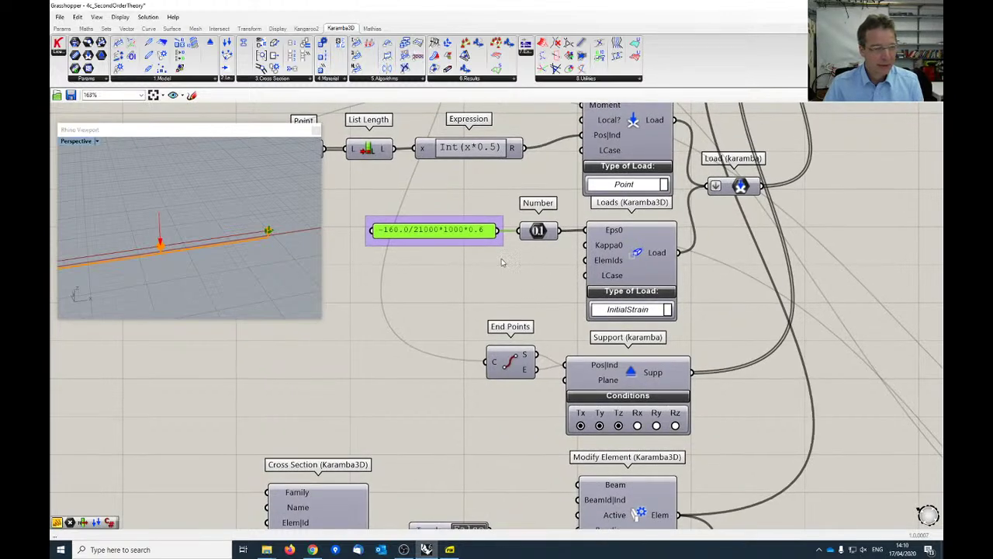
pyautogui.scroll(2, 501, 263)
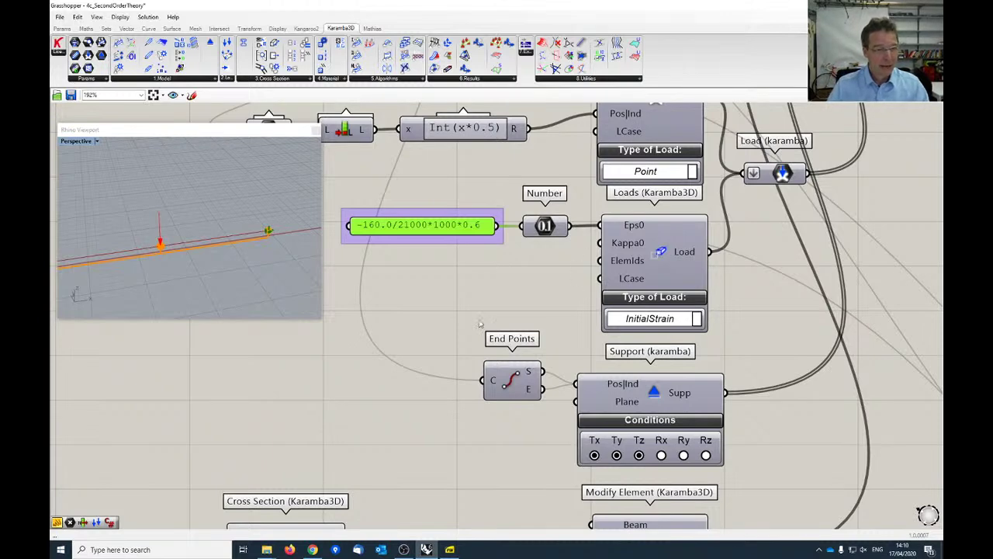
pyautogui.moveTo(633, 227)
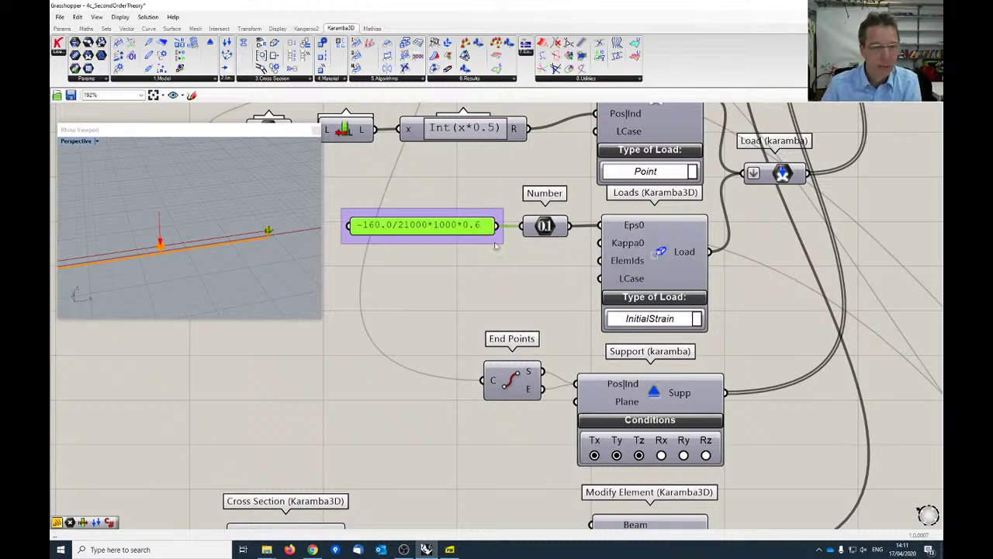
# Follow how the point load and the initial strain load are collected and passed into the Assemble Model component
pyautogui.scroll(-3, 689, 256)
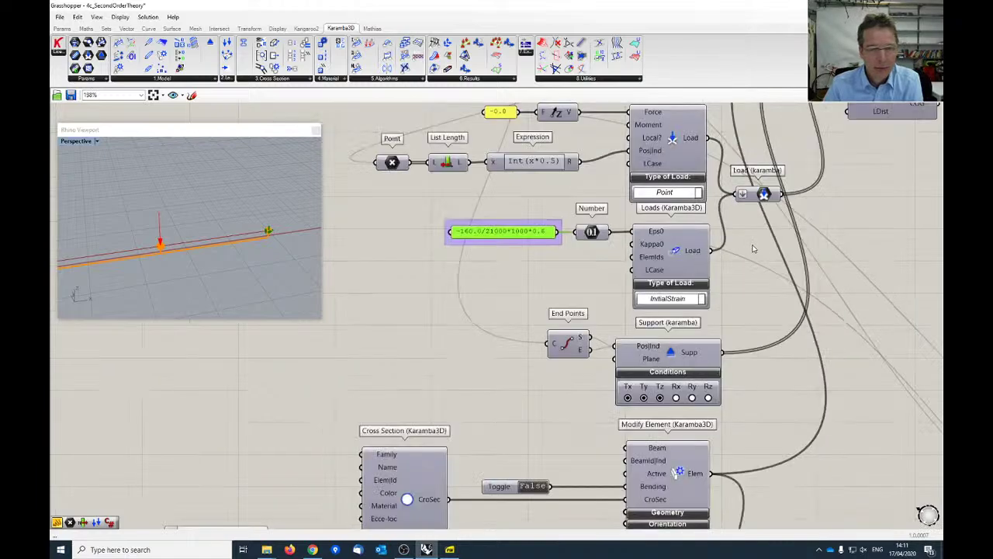
pyautogui.scroll(-3, 645, 316)
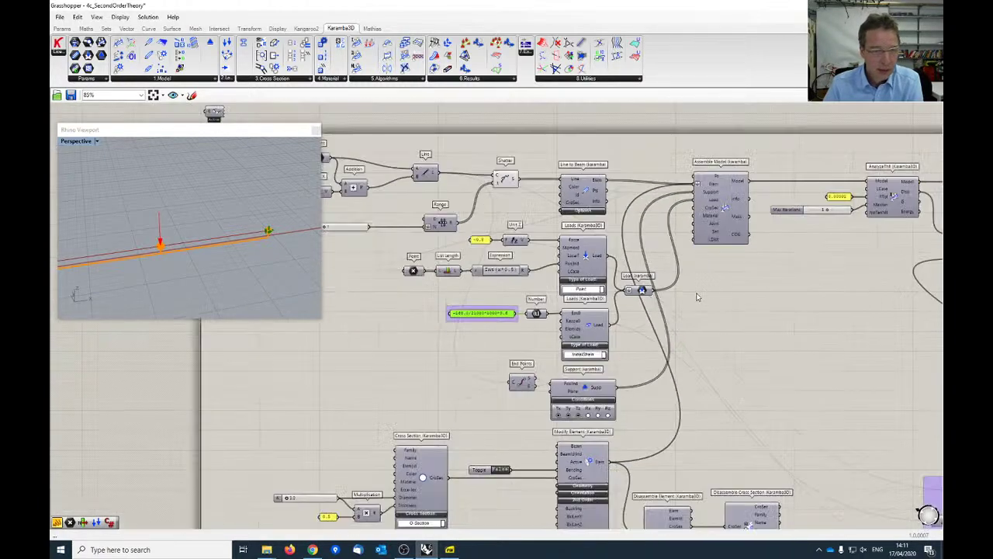
pyautogui.scroll(1, 743, 329)
pyautogui.moveTo(760, 316); pyautogui.dragTo(865, 305, button='right')
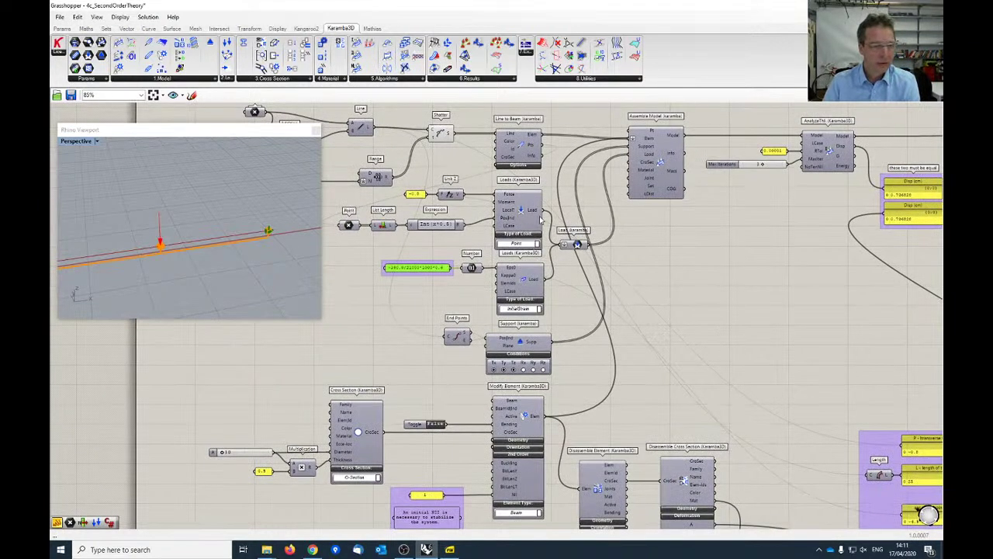
pyautogui.scroll(1, 543, 221)
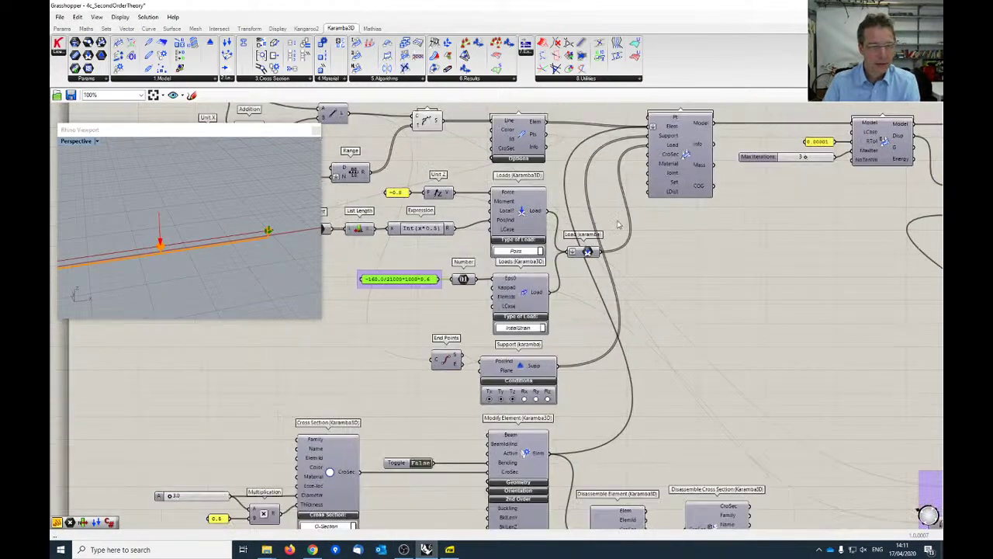
pyautogui.moveTo(607, 218); pyautogui.dragTo(625, 213, button='right')
pyautogui.scroll(1, 577, 217)
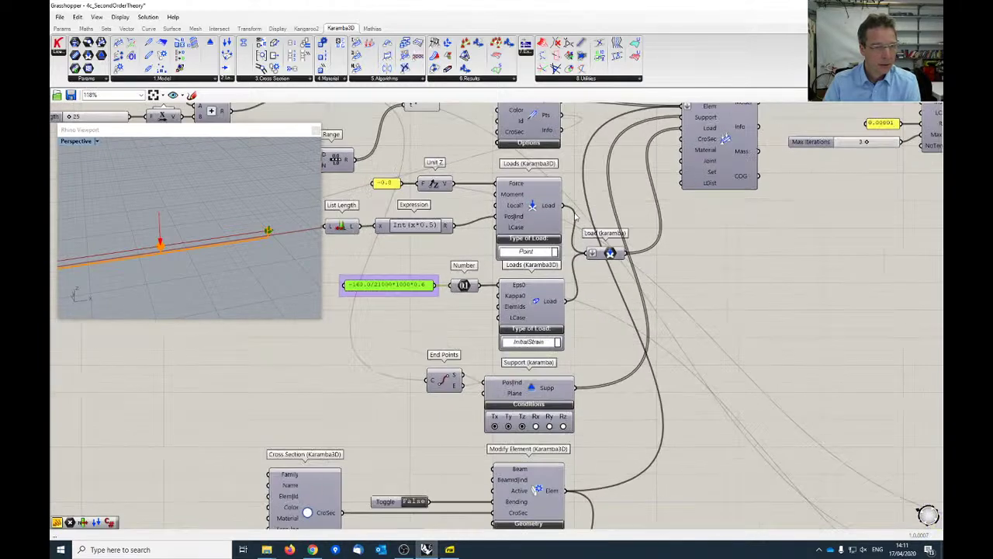
# Add an Analyze component above AnalyzeThII, feed it the assembled model, and check its Disp output
pyautogui.moveTo(803, 249); pyautogui.dragTo(535, 340, button='right')
pyautogui.moveTo(576, 305); pyautogui.dragTo(551, 355, button='right')
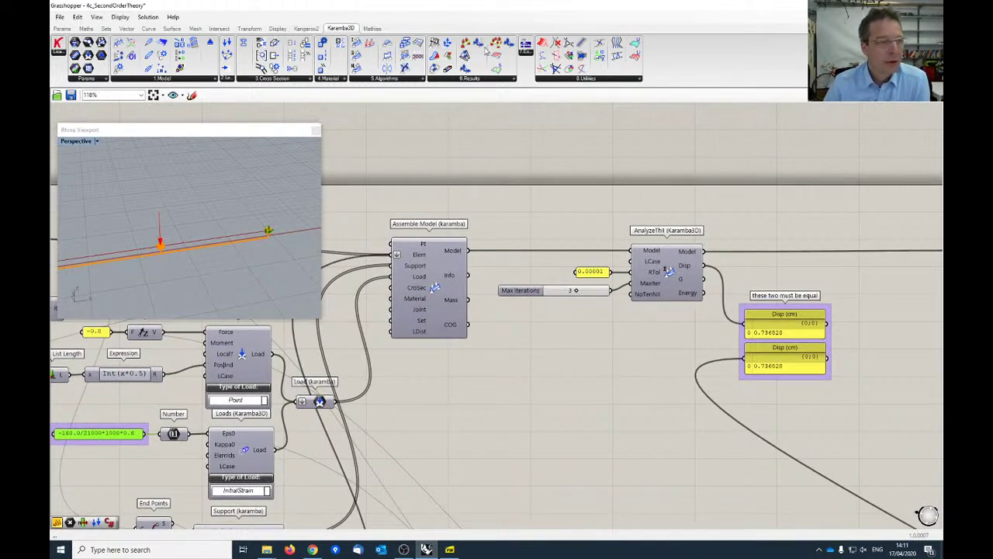
pyautogui.moveTo(360, 45); pyautogui.dragTo(586, 198)
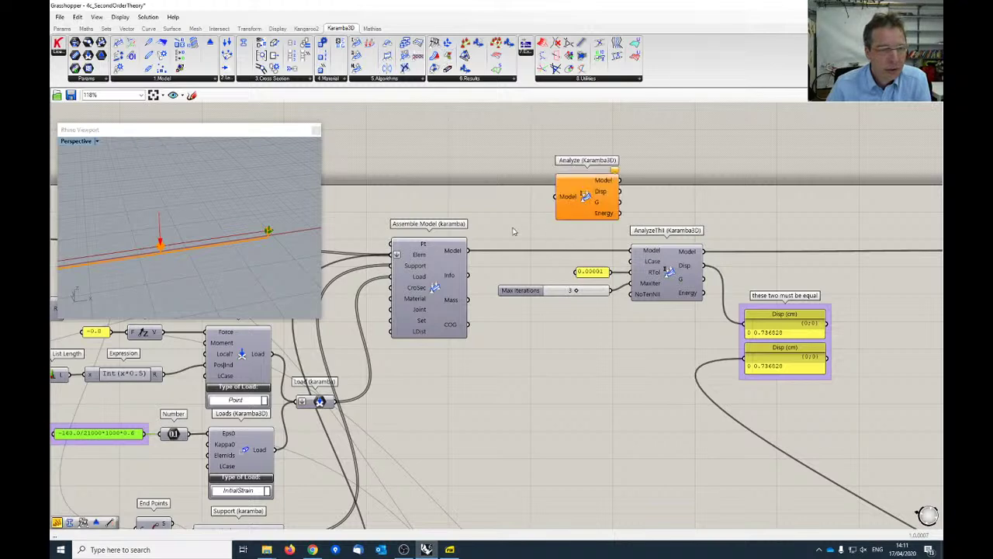
pyautogui.moveTo(468, 251); pyautogui.dragTo(556, 197)
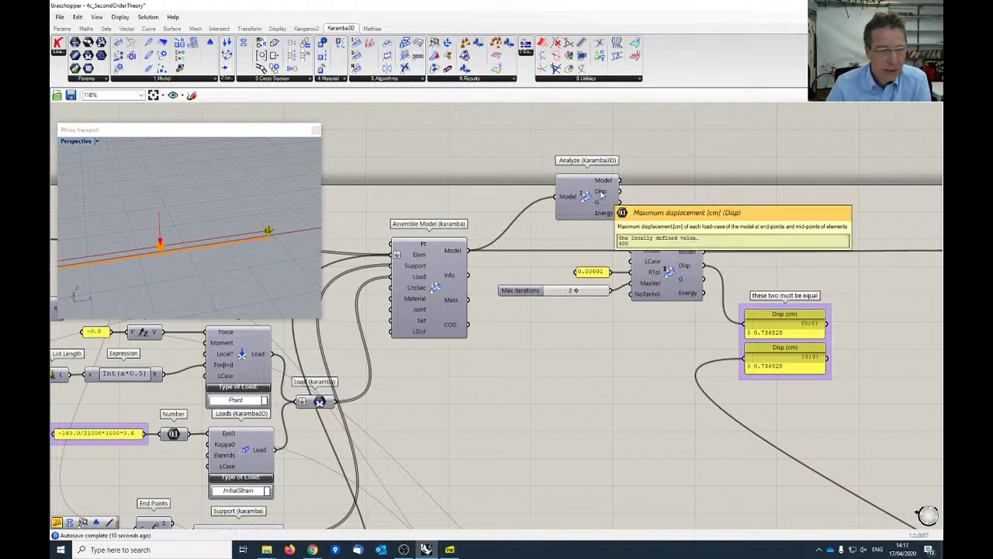
# Move the Analyze component slightly closer to Assemble Model and inspect its outputs up close
pyautogui.moveTo(586, 193); pyautogui.dragTo(553, 194)
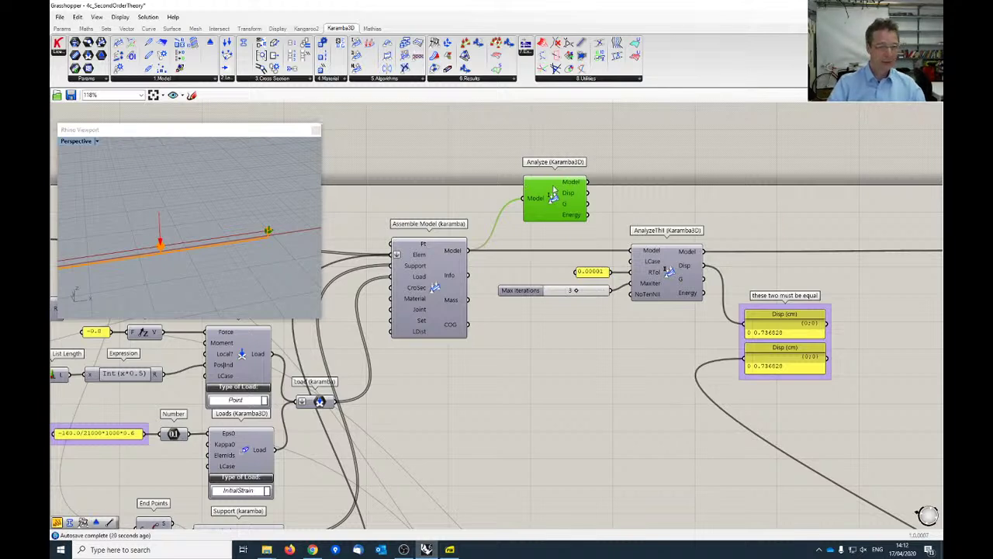
pyautogui.scroll(2, 536, 201)
pyautogui.moveTo(552, 208); pyautogui.dragTo(581, 195, button='right')
pyautogui.scroll(1, 590, 198)
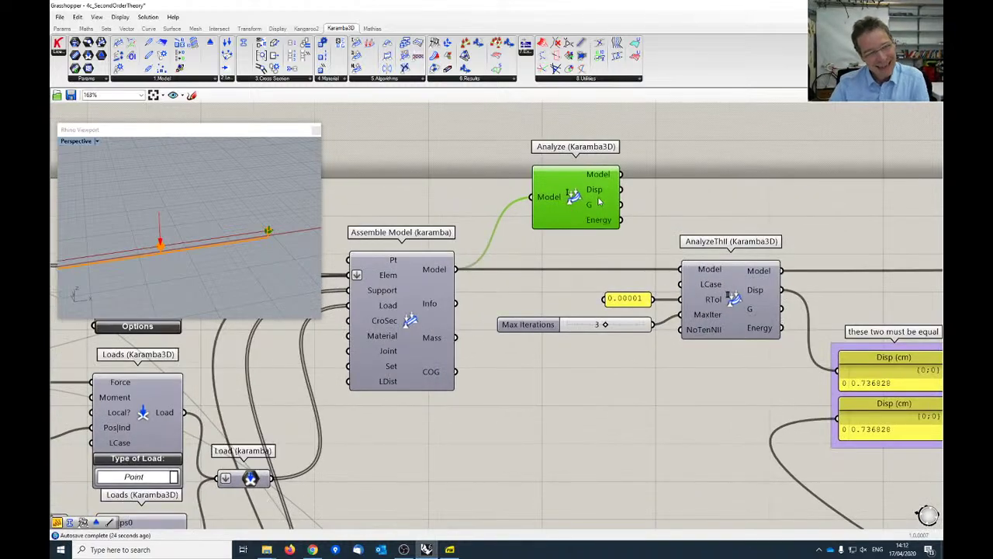
# Replace the initial NII value in the panel connected to the Modify Element component
pyautogui.scroll(-4, 575, 201)
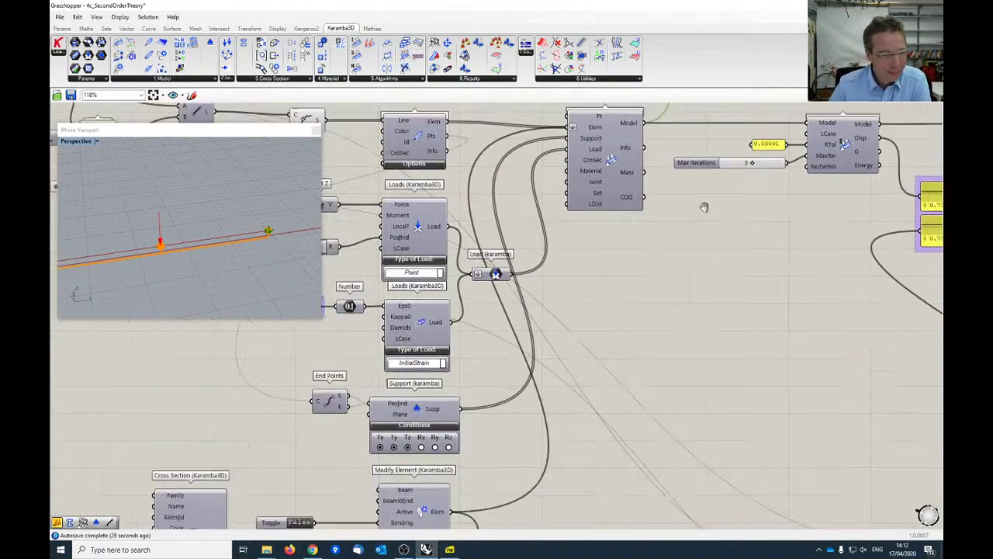
pyautogui.moveTo(639, 292); pyautogui.dragTo(679, 255, button='right')
pyautogui.scroll(2, 509, 347)
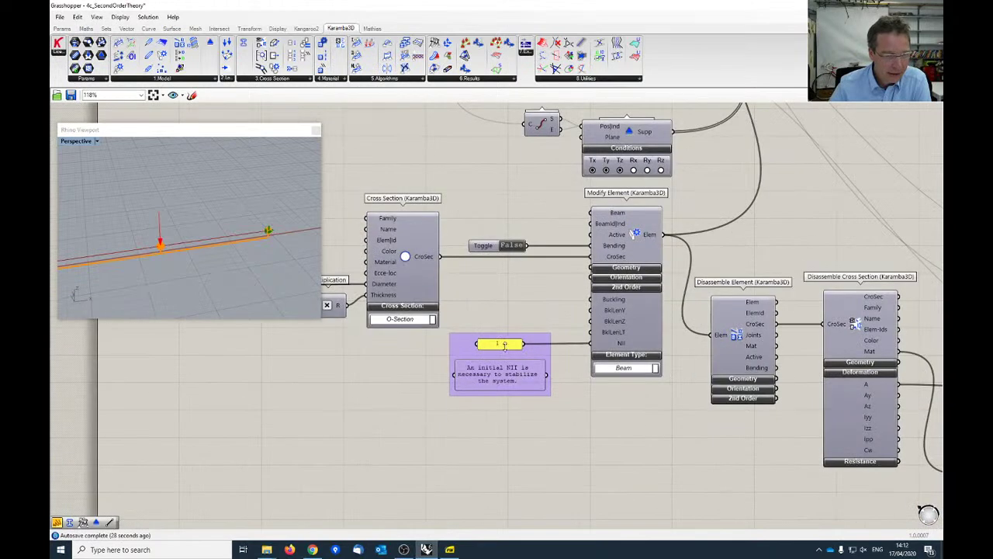
pyautogui.doubleClick(508, 347)
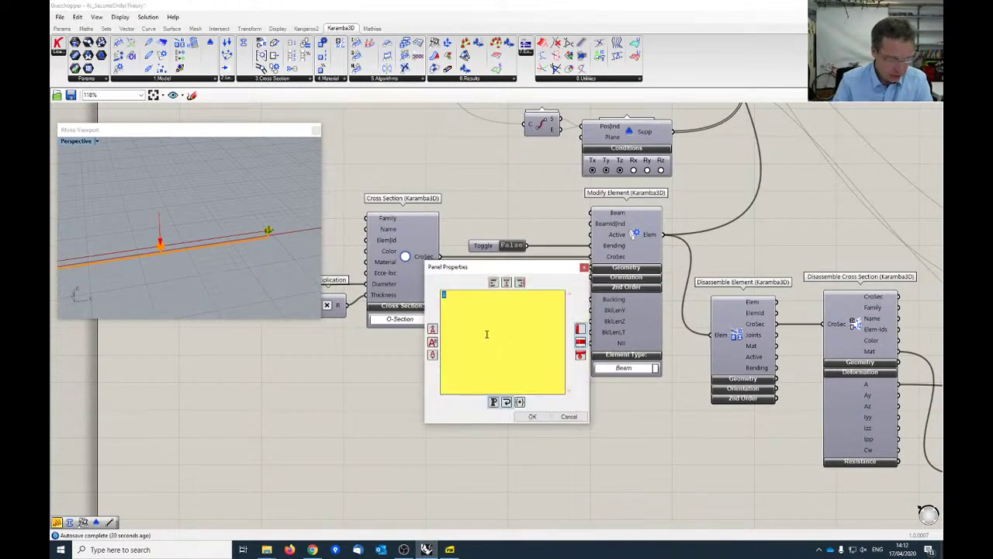
pyautogui.write('7')
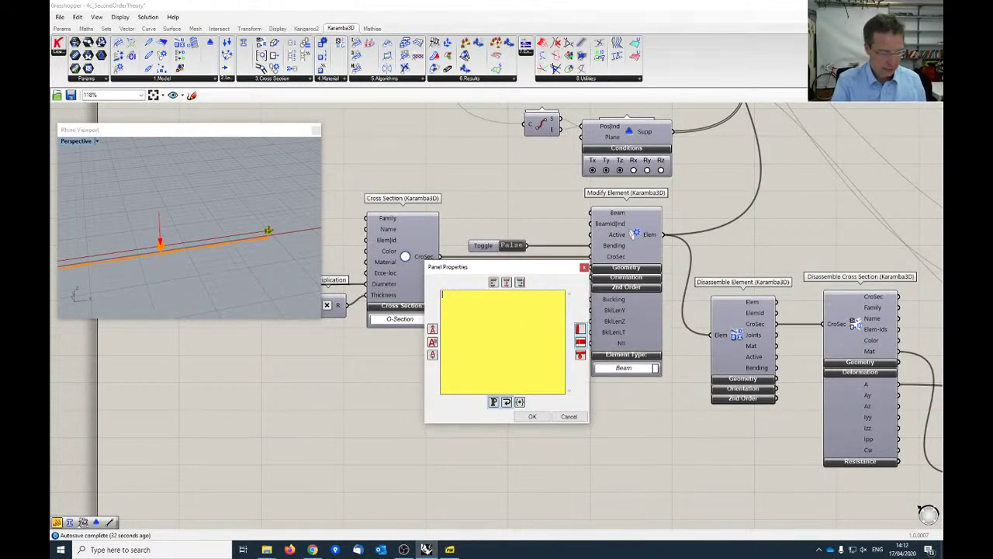
pyautogui.click(532, 416)
# Check the Analyze and AnalyzeThII components and read the maximum displacement output of Analyze
pyautogui.scroll(-5, 721, 202)
pyautogui.scroll(6, 721, 202)
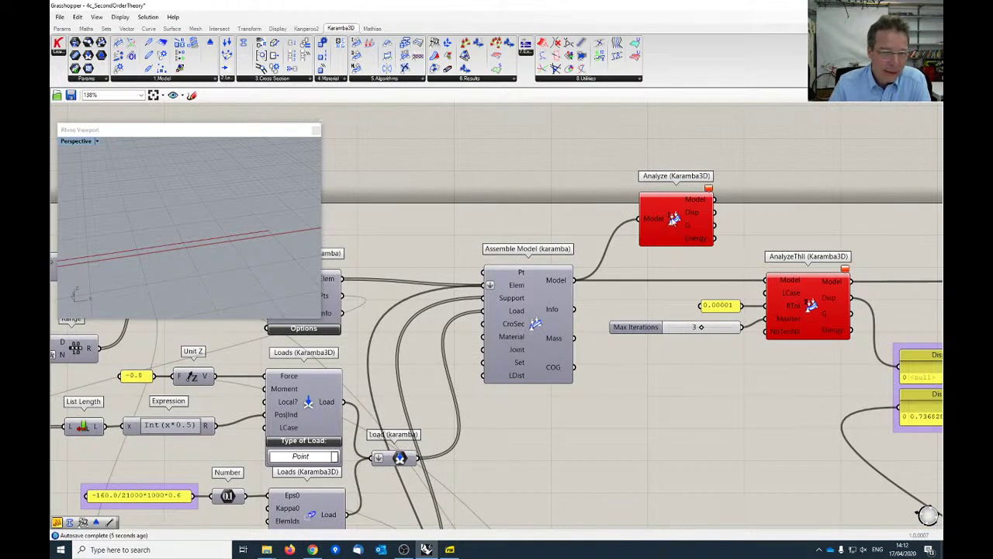
pyautogui.moveTo(693, 215)
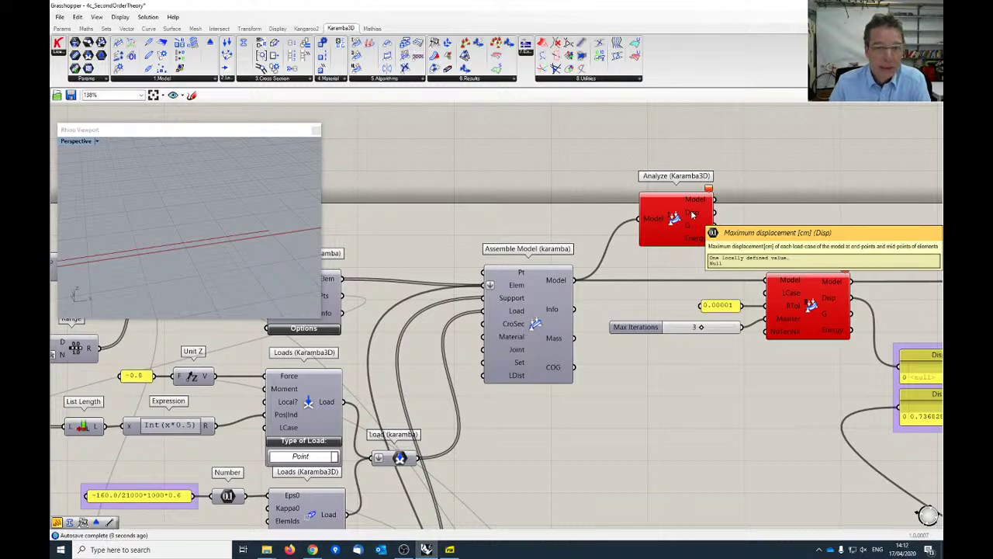
# Set the initial NII panel feeding the Modify Element component to 1
pyautogui.scroll(-6, 693, 215)
pyautogui.scroll(3, 557, 397)
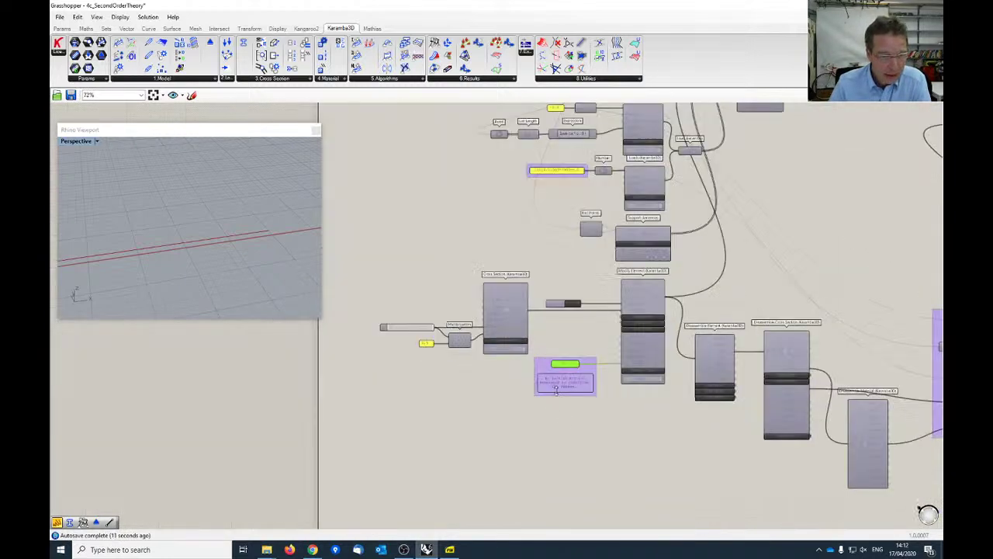
pyautogui.scroll(3, 556, 398)
pyautogui.doubleClick(566, 348)
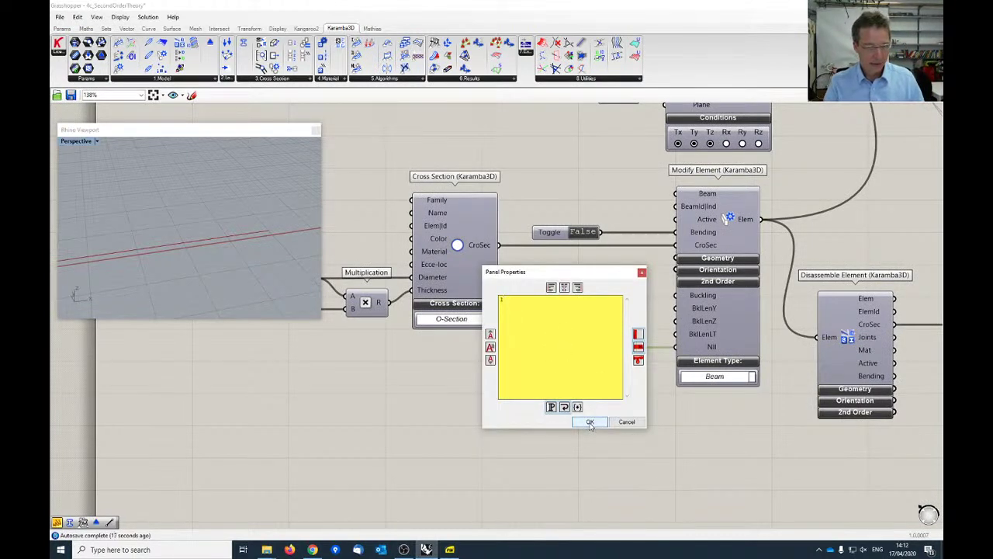
pyautogui.click(590, 423)
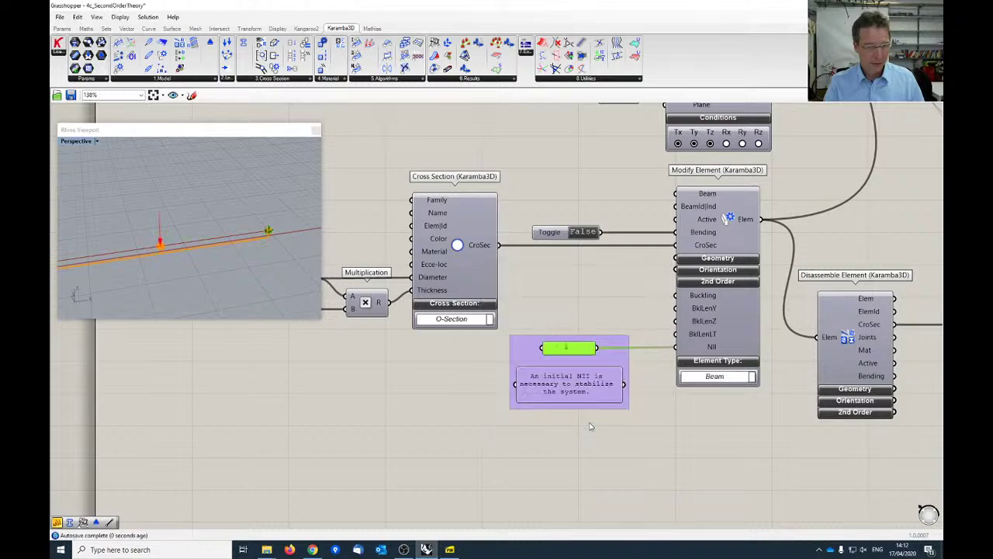
# Examine the Analyze and AnalyzeThII components and the definition down to the initial NII panel
pyautogui.scroll(-4, 625, 412)
pyautogui.moveTo(781, 268); pyautogui.dragTo(675, 350, button='right')
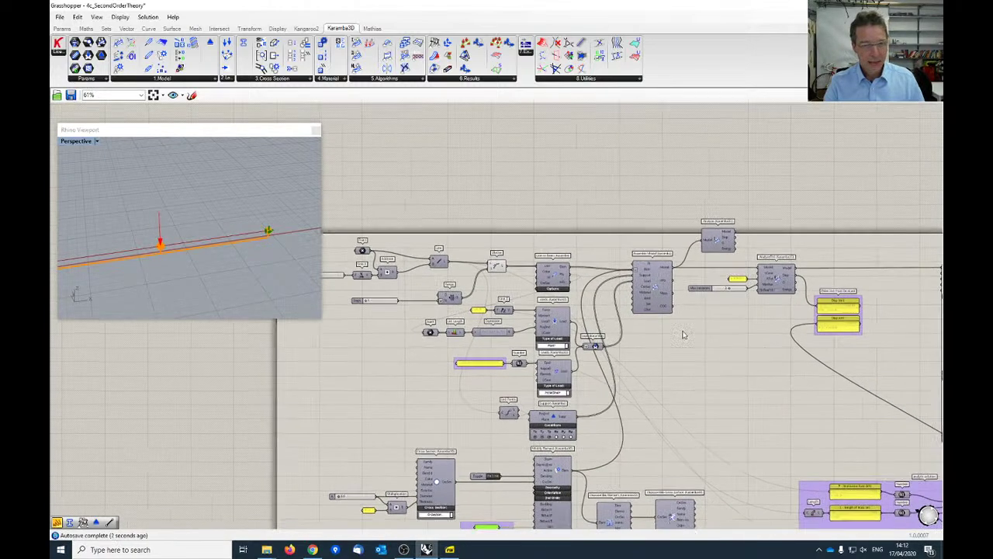
pyautogui.scroll(2, 714, 225)
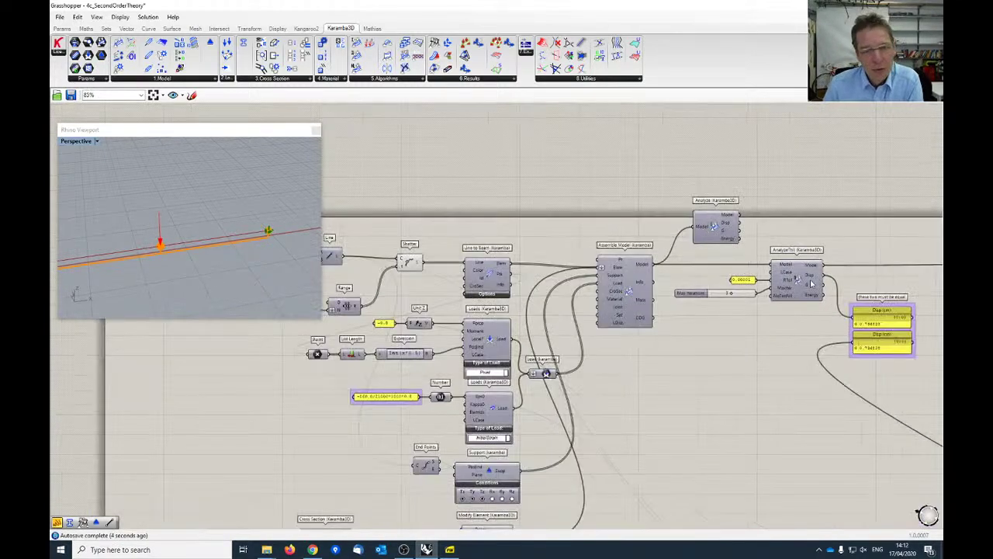
pyautogui.scroll(3, 801, 280)
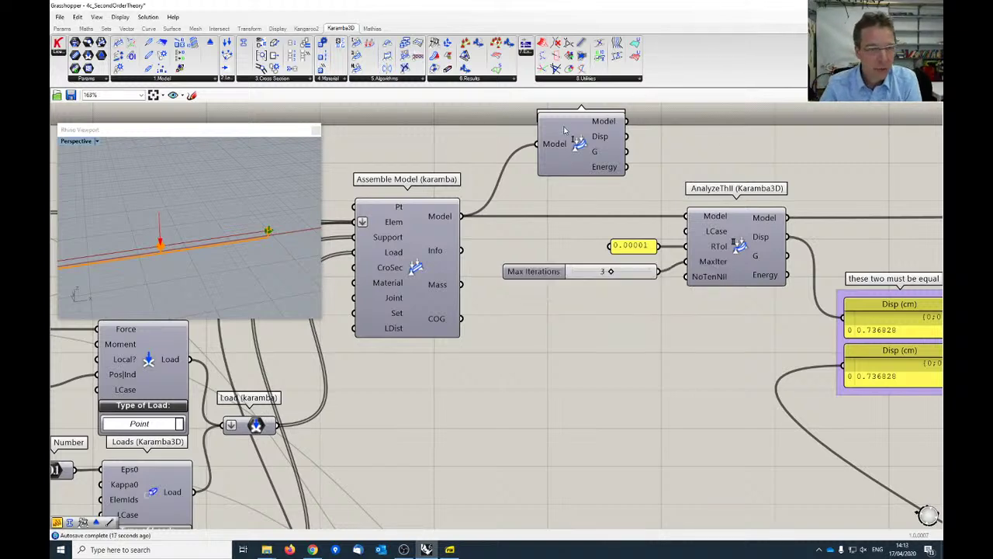
pyautogui.scroll(-4, 581, 153)
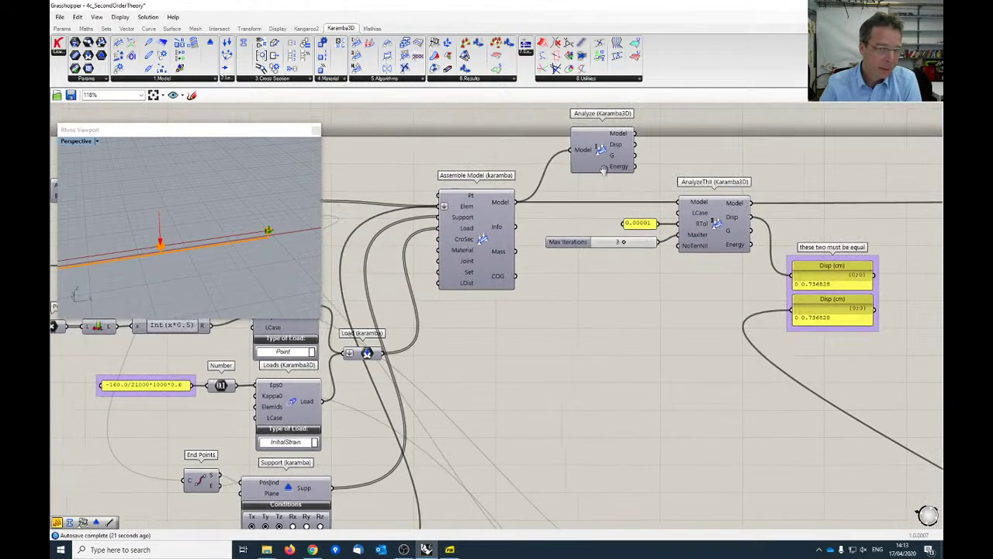
pyautogui.scroll(-2, 600, 169)
pyautogui.scroll(-2, 602, 176)
pyautogui.scroll(4, 598, 194)
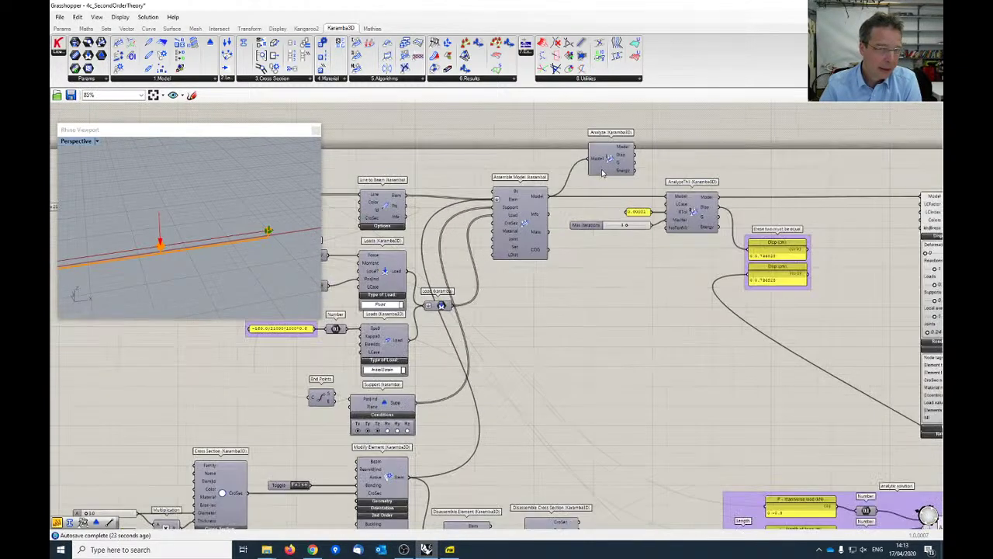
pyautogui.moveTo(524, 365); pyautogui.dragTo(537, 308, button='right')
pyautogui.scroll(-2, 537, 309)
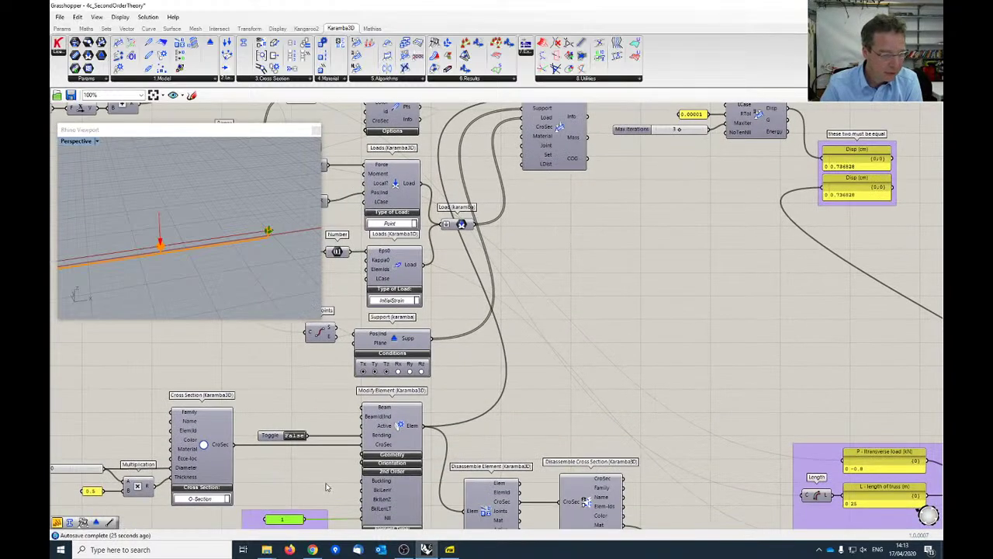
# Delete the Analyze component above AnalyzeThII
pyautogui.scroll(2, 369, 427)
pyautogui.moveTo(621, 282); pyautogui.dragTo(562, 238, button='right')
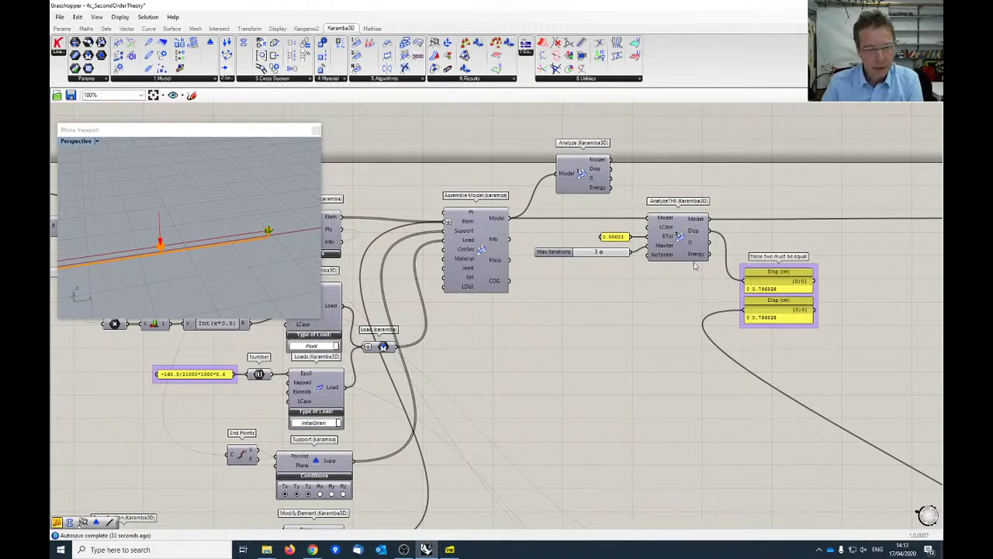
pyautogui.click(588, 181)
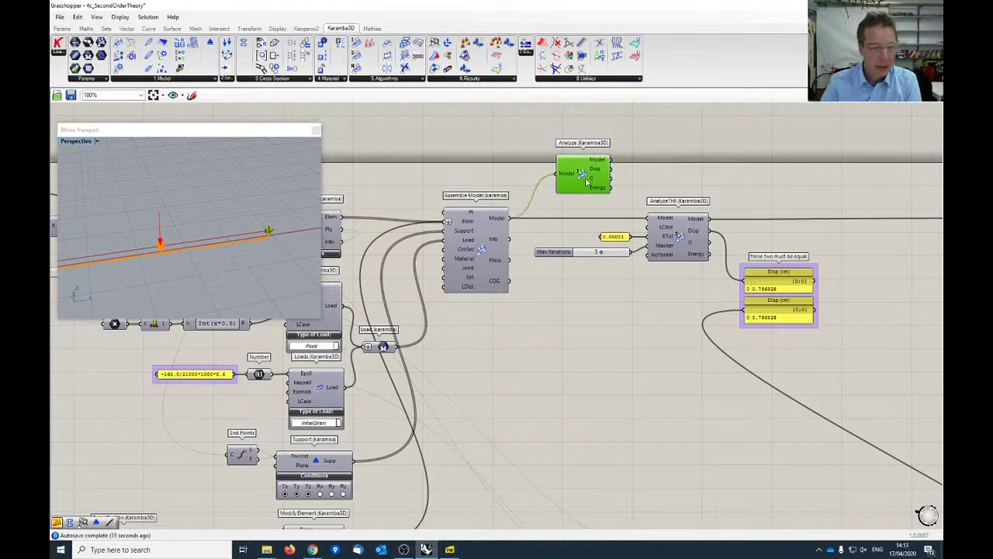
pyautogui.press('Delete')
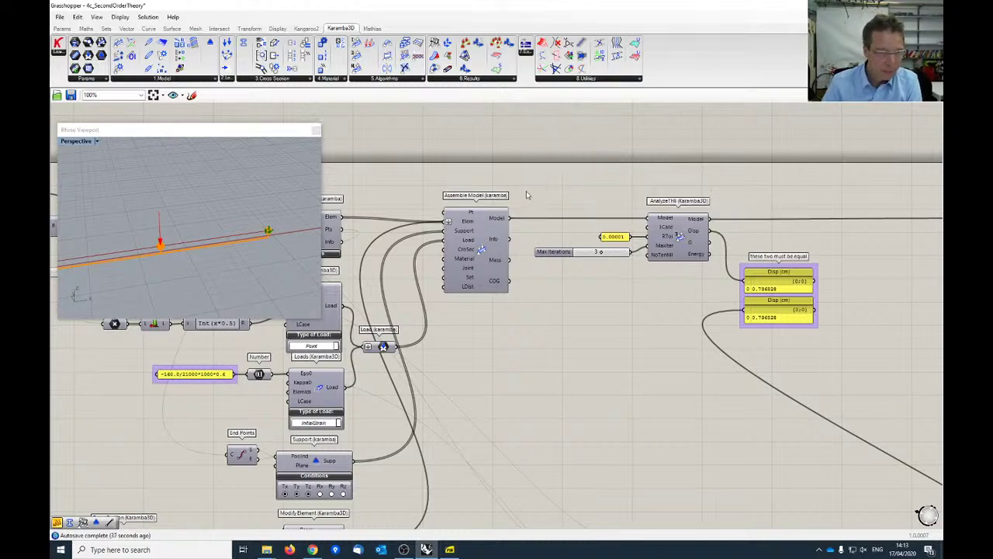
# Examine the AnalyzeThII component's RTol, MaxIter and NoTenNII inputs and its place in the definition
pyautogui.scroll(-3, 526, 191)
pyautogui.scroll(2, 464, 209)
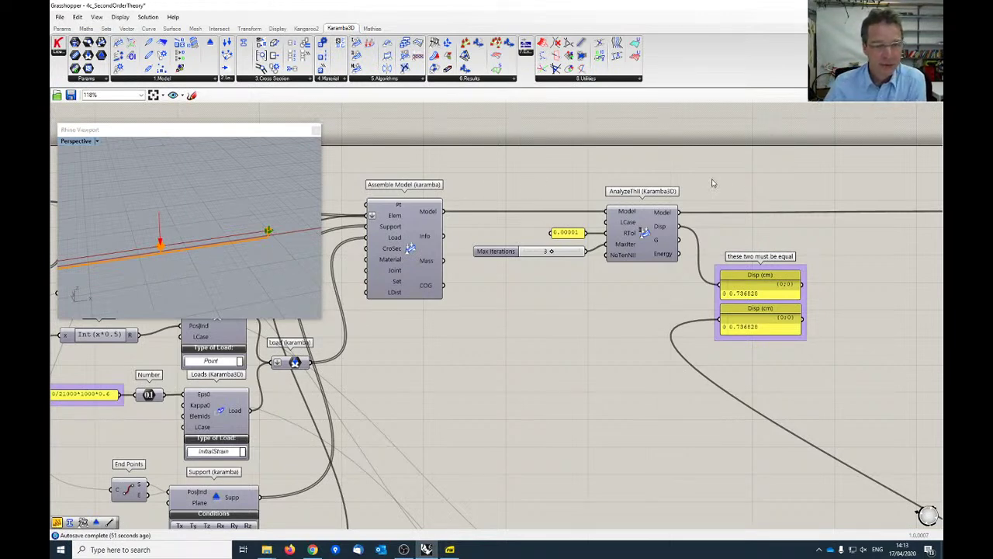
pyautogui.scroll(1, 635, 237)
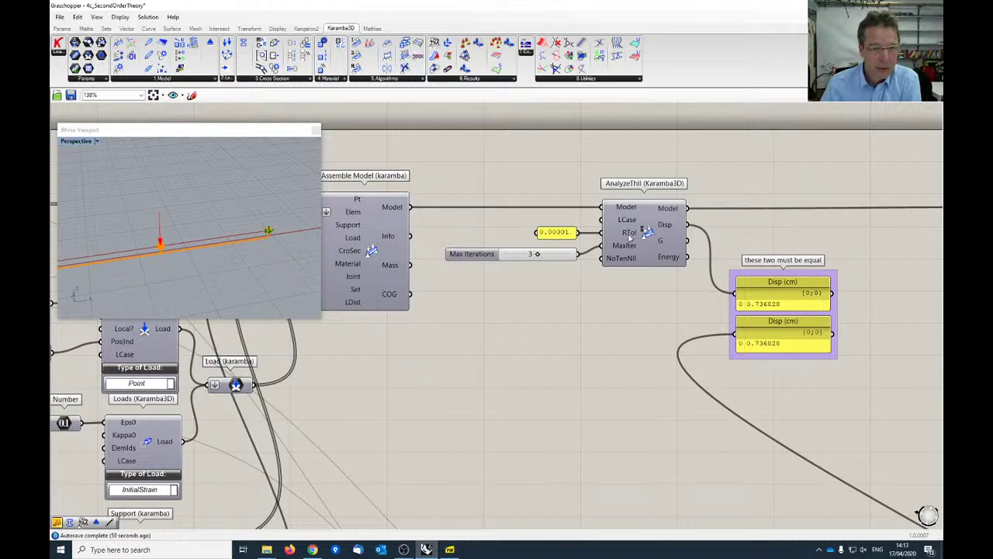
pyautogui.scroll(-3, 644, 257)
pyautogui.scroll(2, 589, 282)
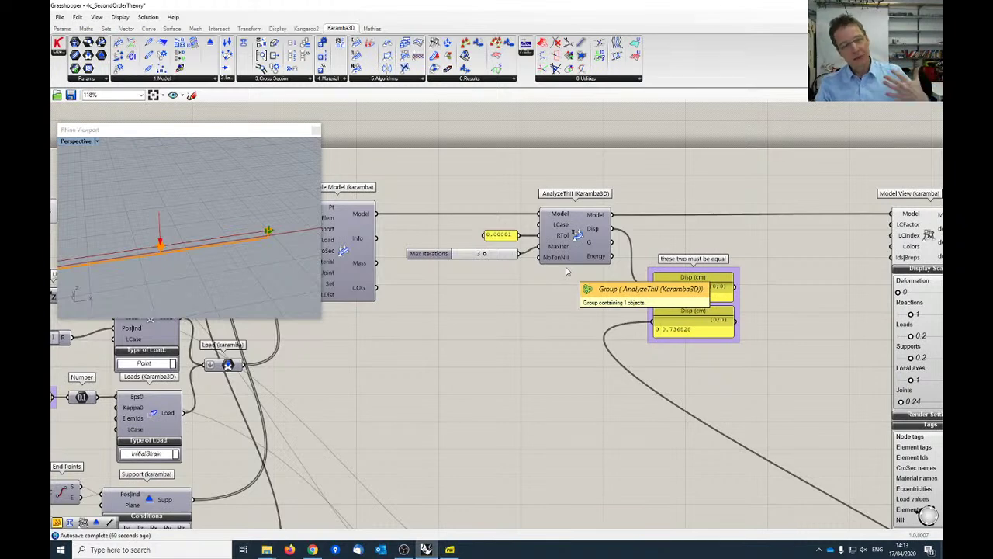
pyautogui.scroll(2, 612, 281)
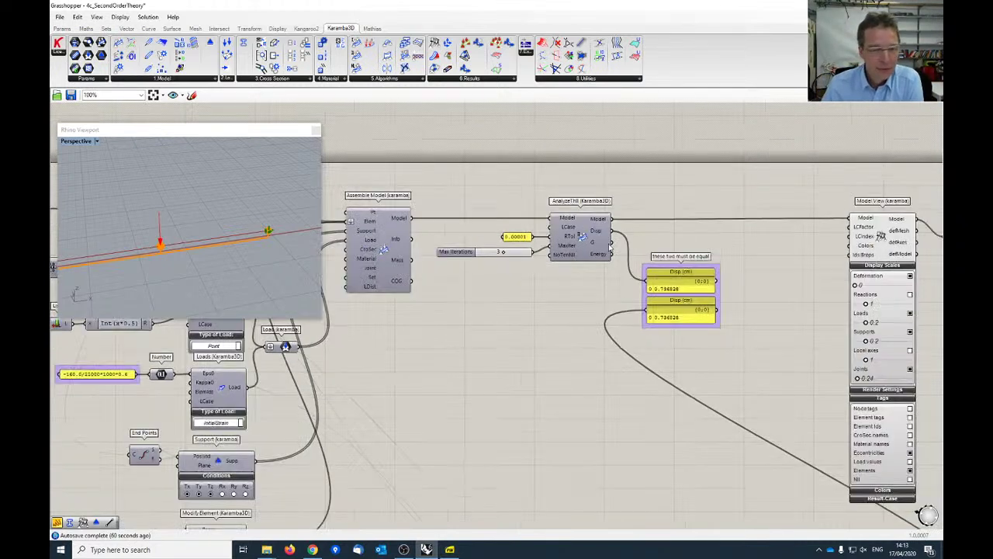
pyautogui.scroll(-2, 611, 286)
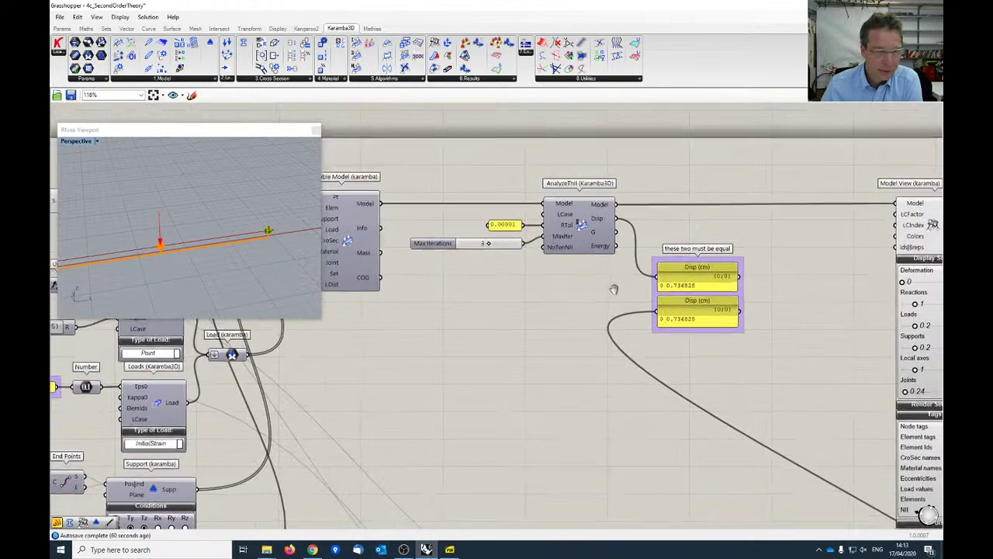
pyautogui.scroll(-1, 628, 247)
pyautogui.scroll(1, 623, 246)
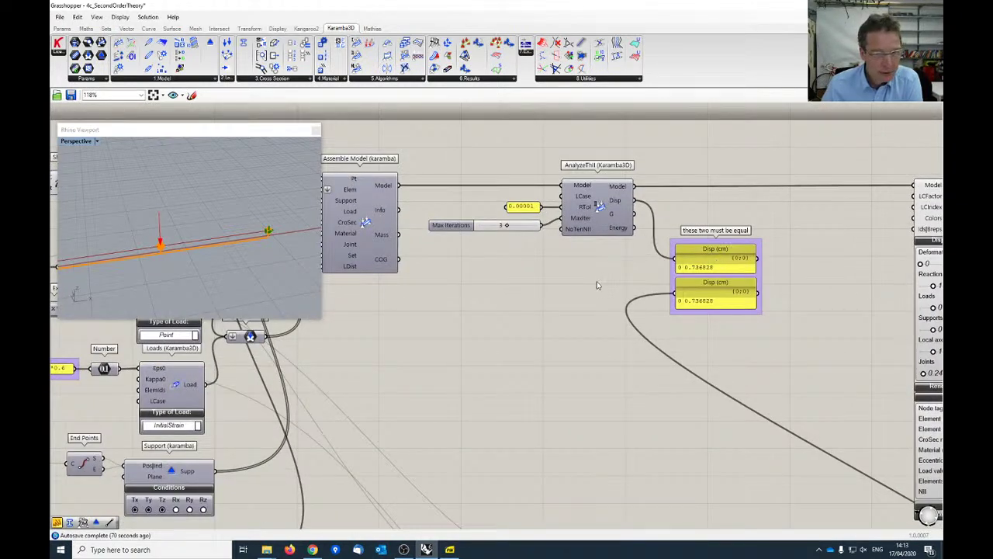
pyautogui.moveTo(597, 281); pyautogui.dragTo(631, 268, button='right')
pyautogui.scroll(-3, 475, 312)
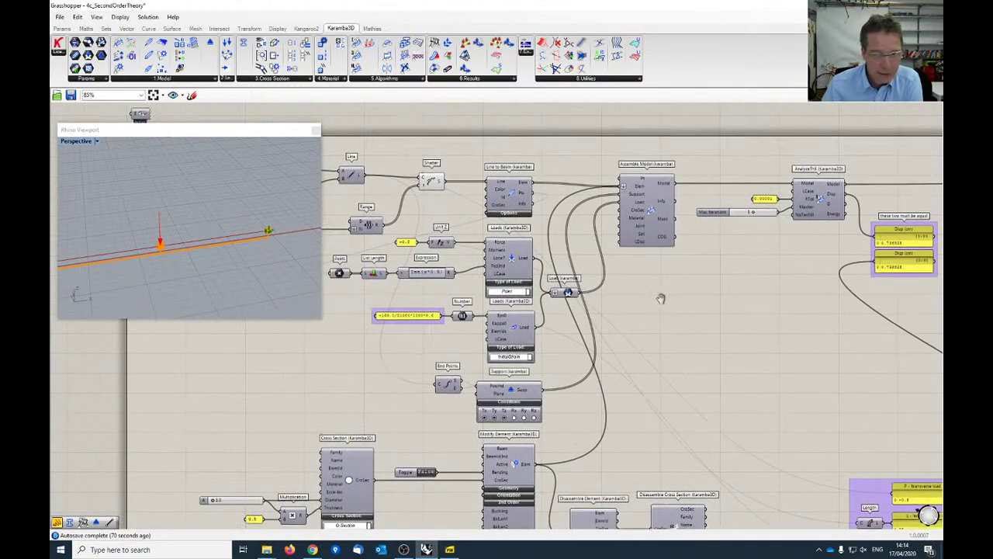
# Compare the computed and analytic Disp panels, and review the loaded cable in the viewport and its Length input
pyautogui.scroll(4, 771, 218)
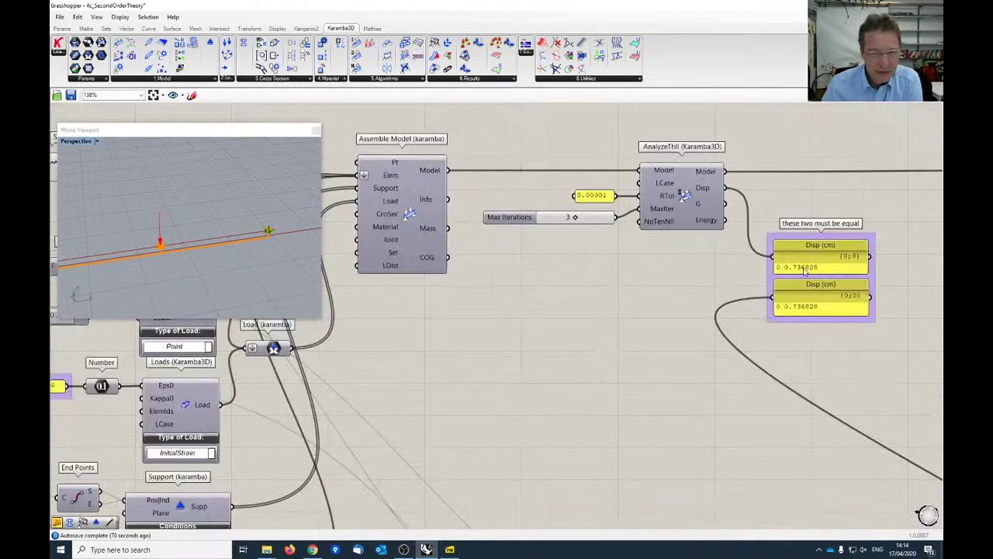
pyautogui.scroll(-5, 612, 311)
pyautogui.moveTo(266, 282); pyautogui.dragTo(170, 265, button='right')
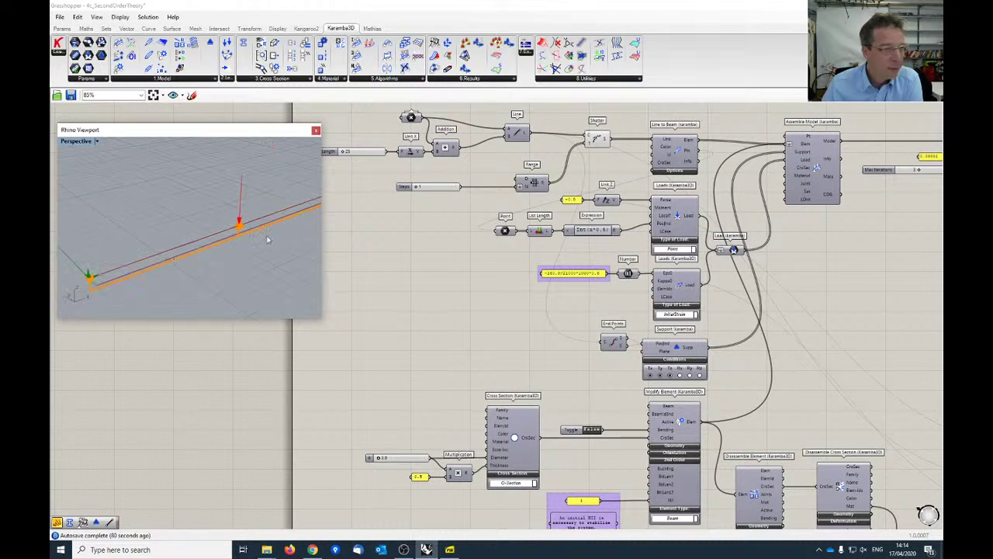
pyautogui.moveTo(417, 256); pyautogui.dragTo(510, 275, button='right')
pyautogui.scroll(1, 458, 206)
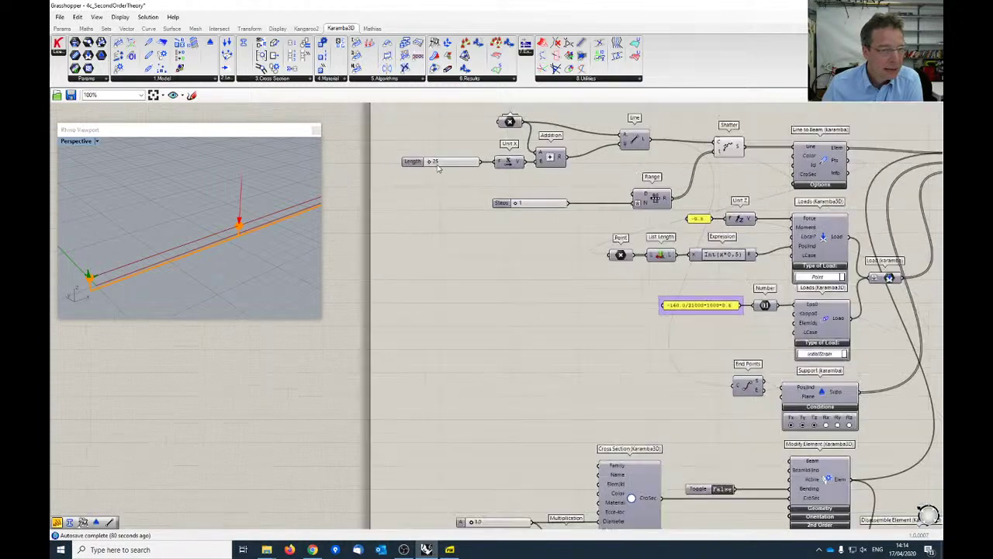
pyautogui.scroll(-4, 659, 261)
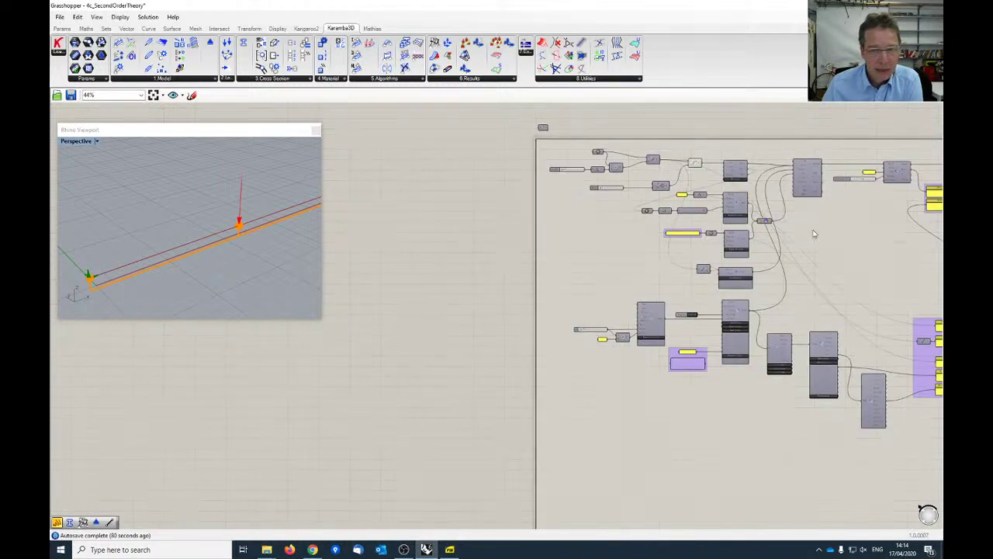
pyautogui.moveTo(659, 260); pyautogui.dragTo(588, 266, button='right')
pyautogui.scroll(4, 587, 266)
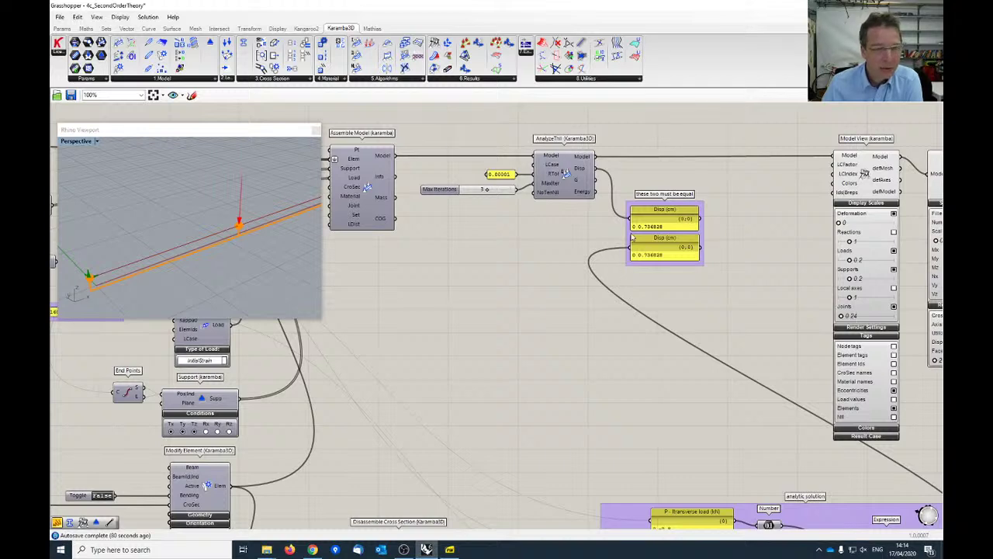
pyautogui.scroll(1, 633, 235)
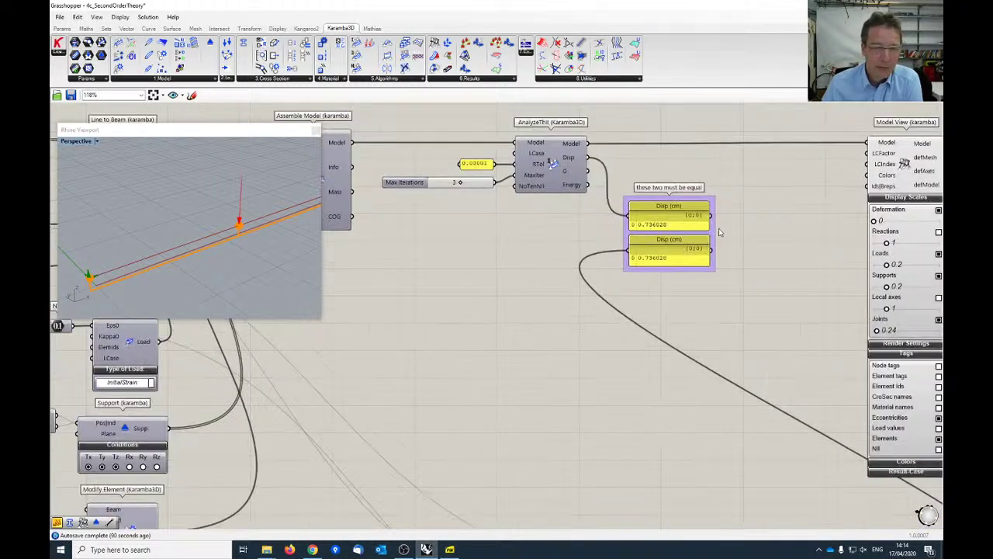
# Turn on the NII tags in the Model View component
pyautogui.scroll(-2, 719, 231)
pyautogui.moveTo(743, 259); pyautogui.dragTo(689, 295, button='right')
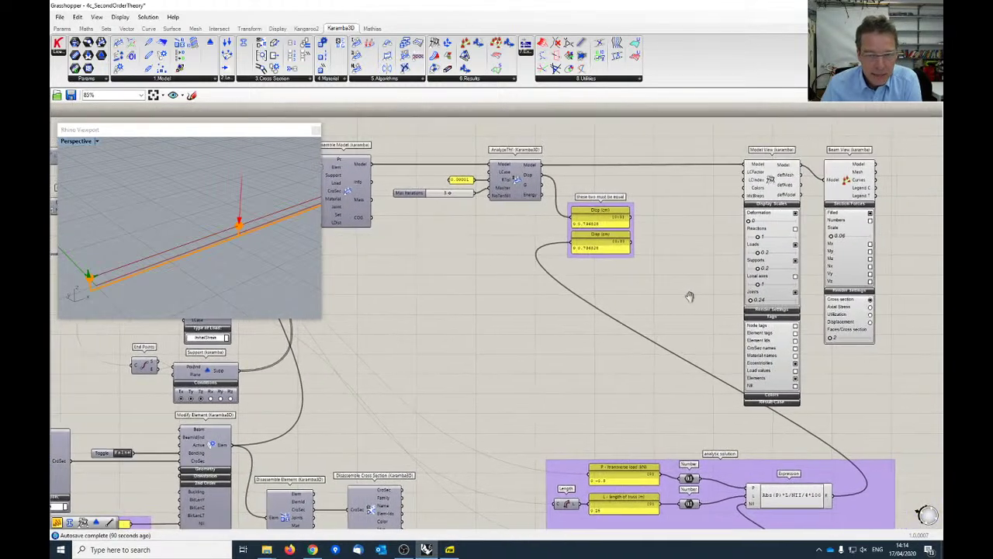
pyautogui.scroll(2, 784, 392)
pyautogui.click(788, 383)
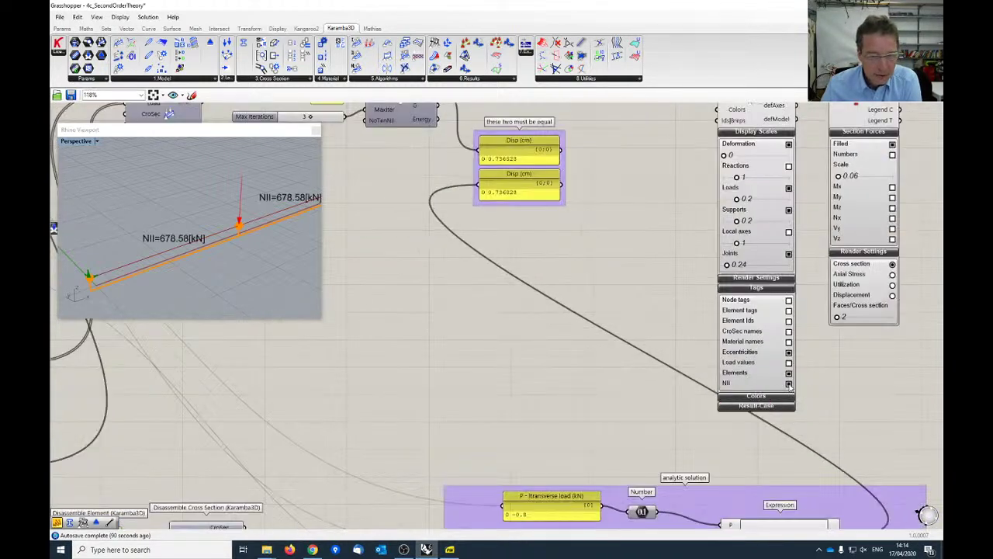
# Inspect the NII tags along the cable and the InitialStrain load that prestresses it
pyautogui.moveTo(243, 266); pyautogui.dragTo(262, 216, button='right')
pyautogui.scroll(-5, 505, 280)
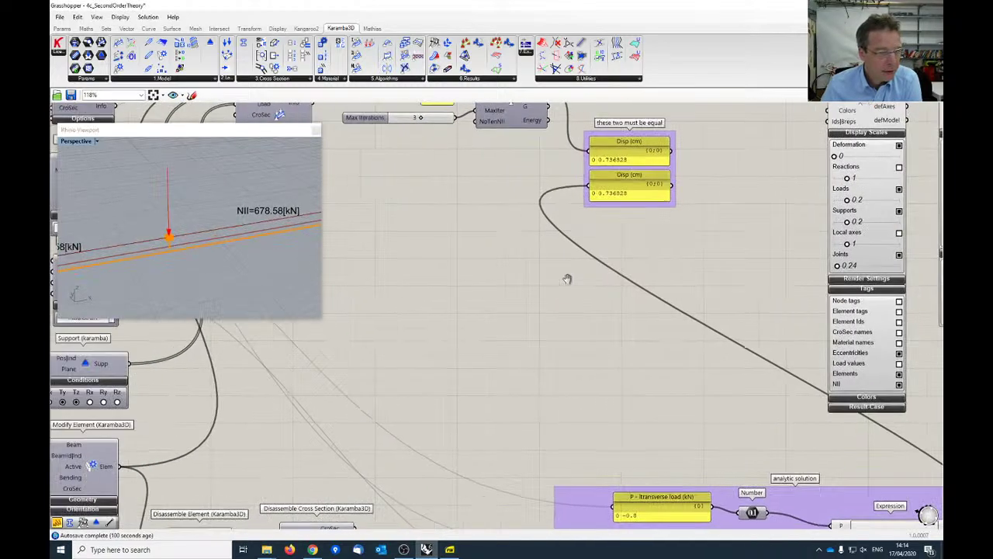
pyautogui.scroll(2, 738, 291)
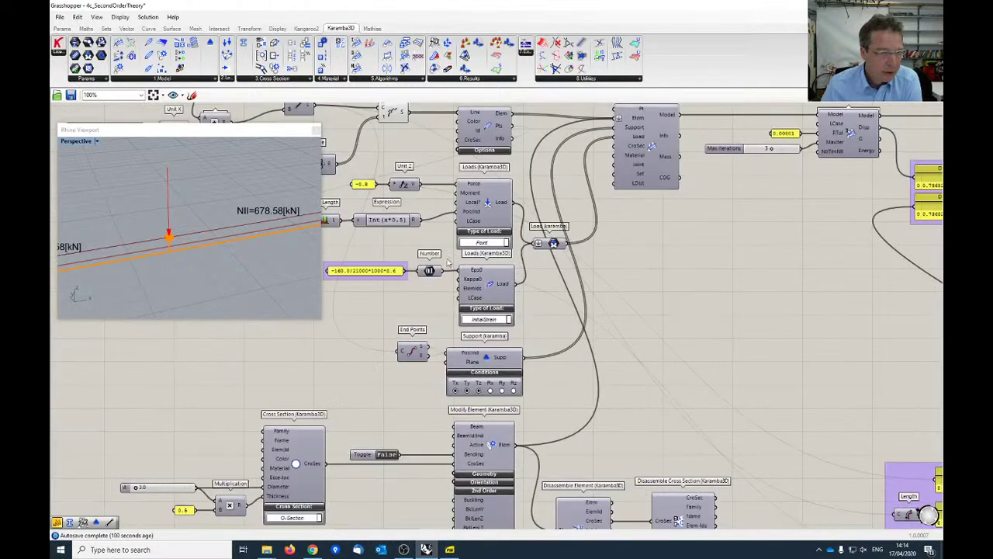
pyautogui.scroll(2, 472, 301)
pyautogui.moveTo(479, 295); pyautogui.dragTo(538, 288, button='right')
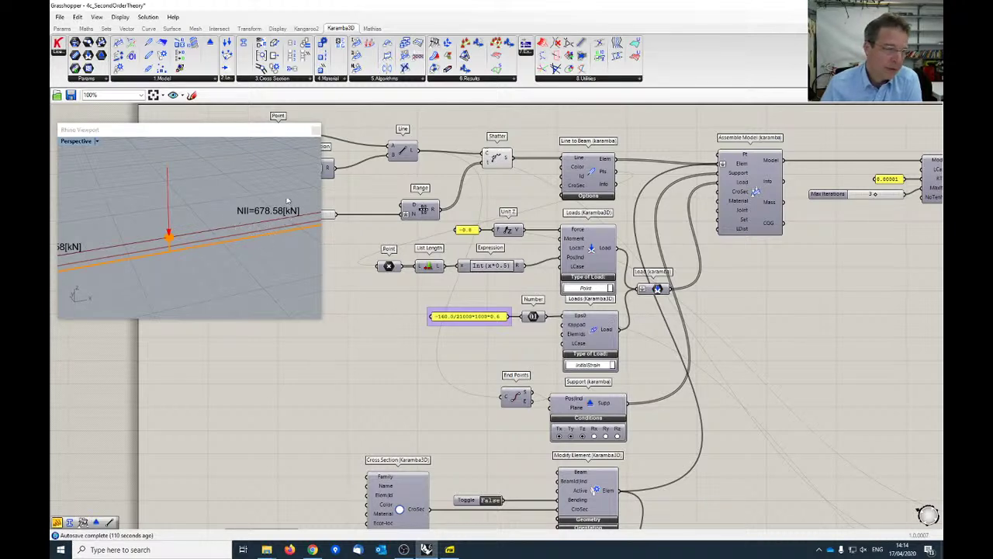
pyautogui.moveTo(241, 208); pyautogui.dragTo(239, 247, button='right')
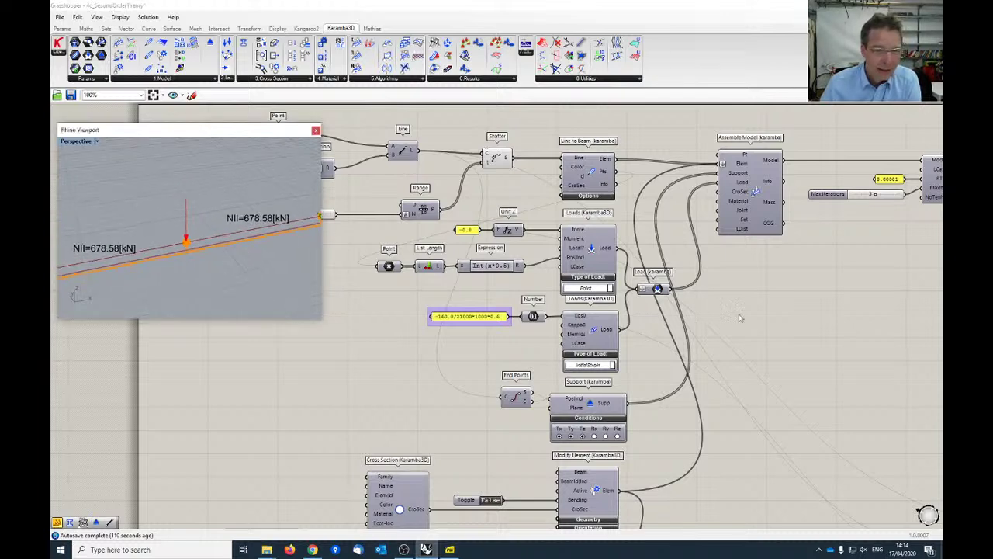
# Turn on the Nx section force display in the Beam View component
pyautogui.scroll(-5, 718, 312)
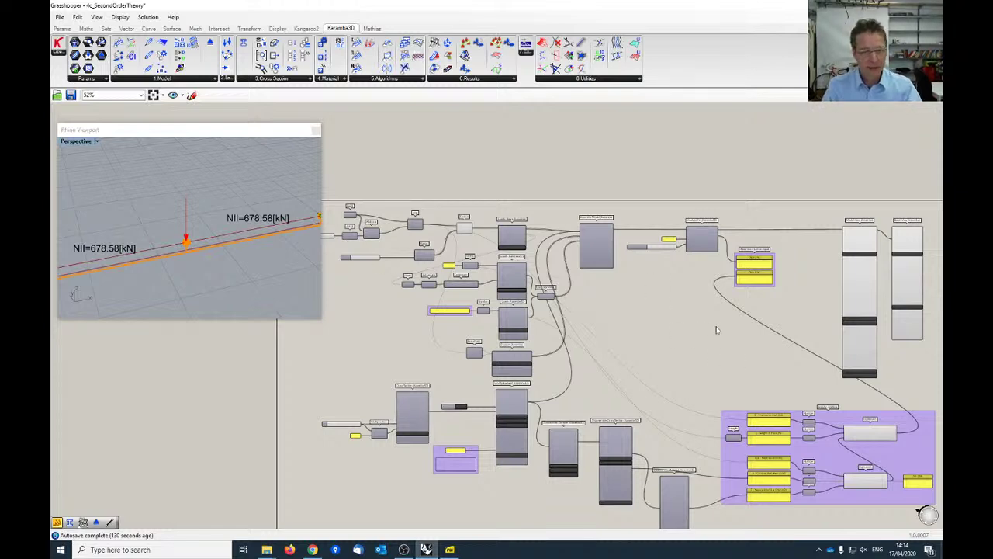
pyautogui.scroll(3, 714, 328)
pyautogui.scroll(1, 767, 270)
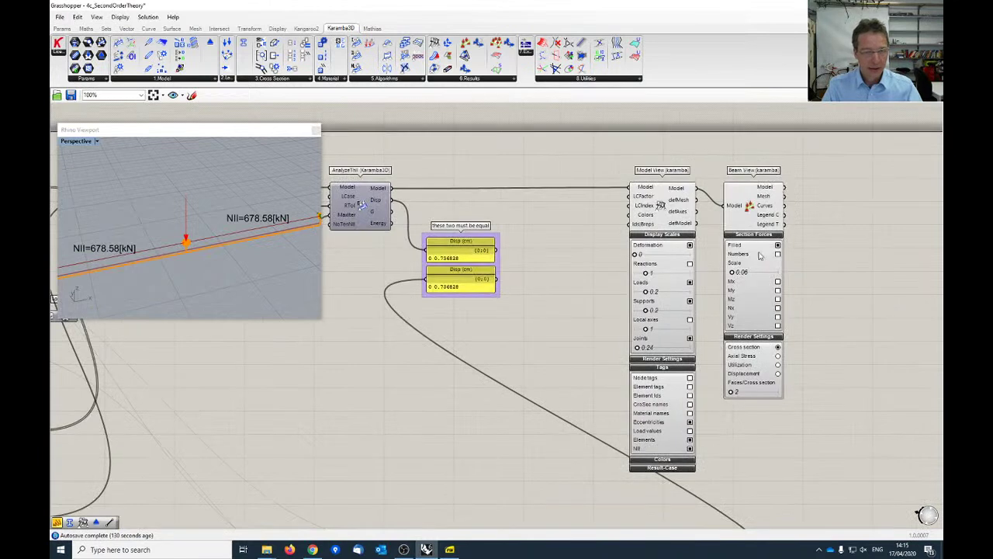
pyautogui.scroll(1, 790, 279)
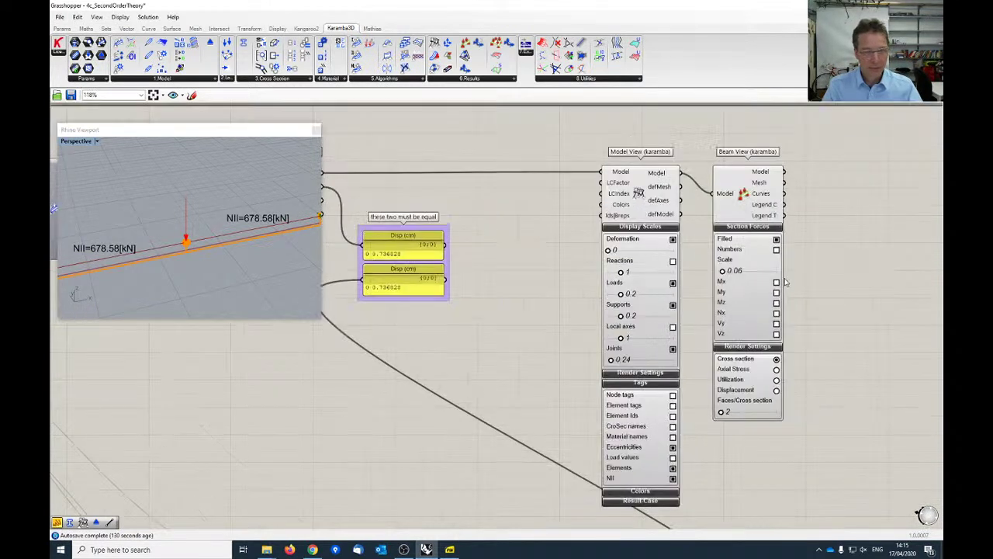
pyautogui.click(776, 314)
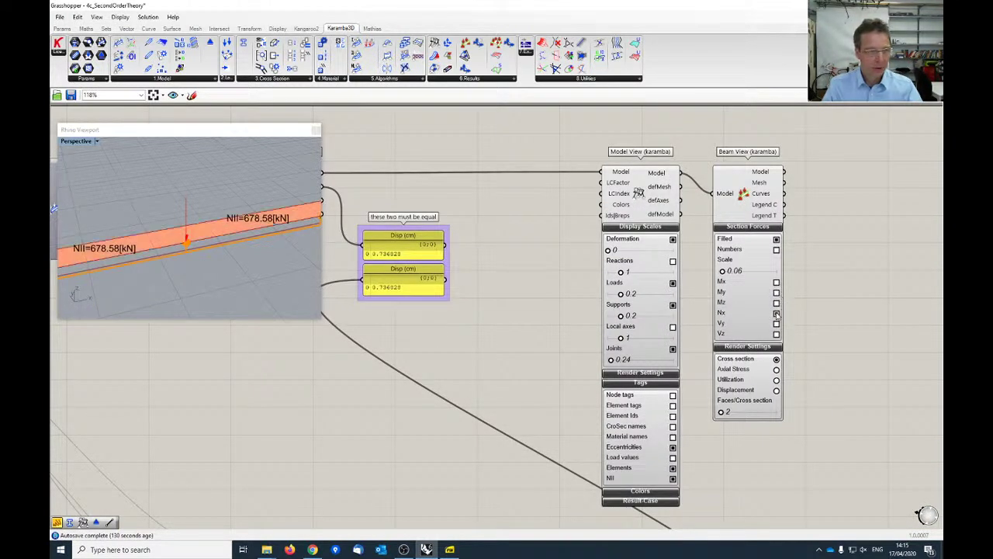
# Turn on the Numbers display for the section forces in the Beam View component and check the values along the cable
pyautogui.moveTo(251, 238); pyautogui.dragTo(211, 244, button='right')
pyautogui.scroll(1, 718, 279)
pyautogui.click(787, 245)
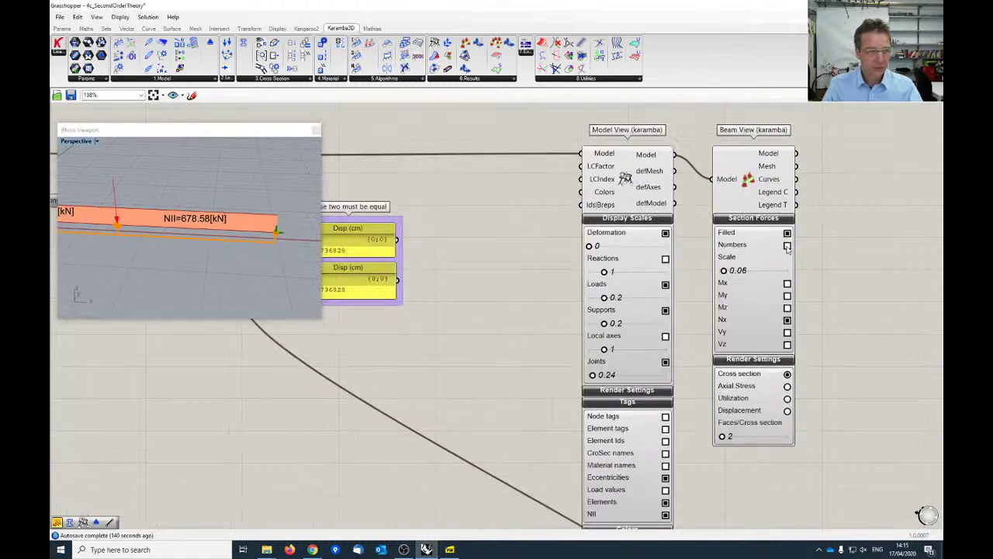
pyautogui.scroll(3, 265, 212)
pyautogui.moveTo(264, 212); pyautogui.dragTo(268, 232, button='right')
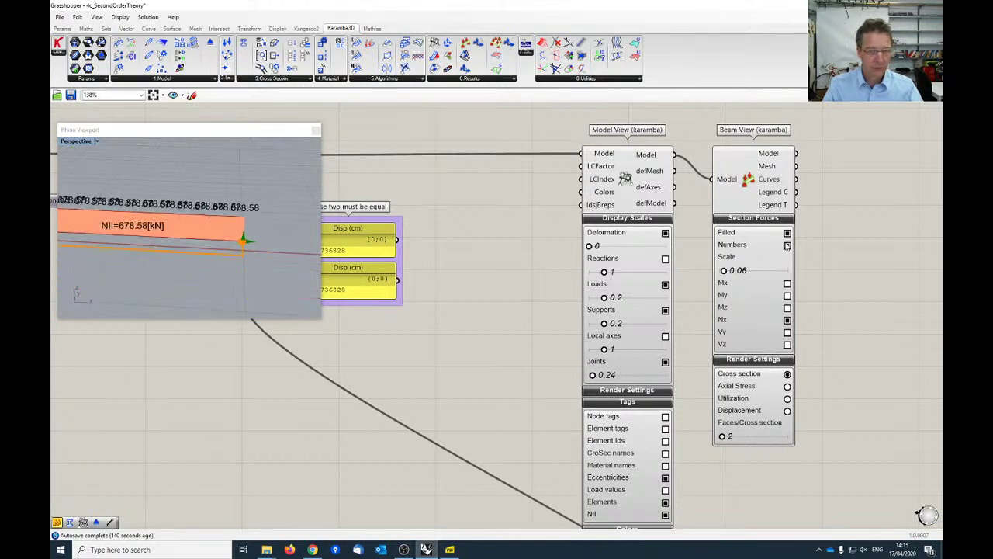
# Turn off the Nx section force display in the Beam View component
pyautogui.click(787, 319)
pyautogui.scroll(-2, 787, 319)
pyautogui.moveTo(518, 274); pyautogui.dragTo(544, 263, button='right')
pyautogui.moveTo(262, 262); pyautogui.dragTo(208, 208, button='right')
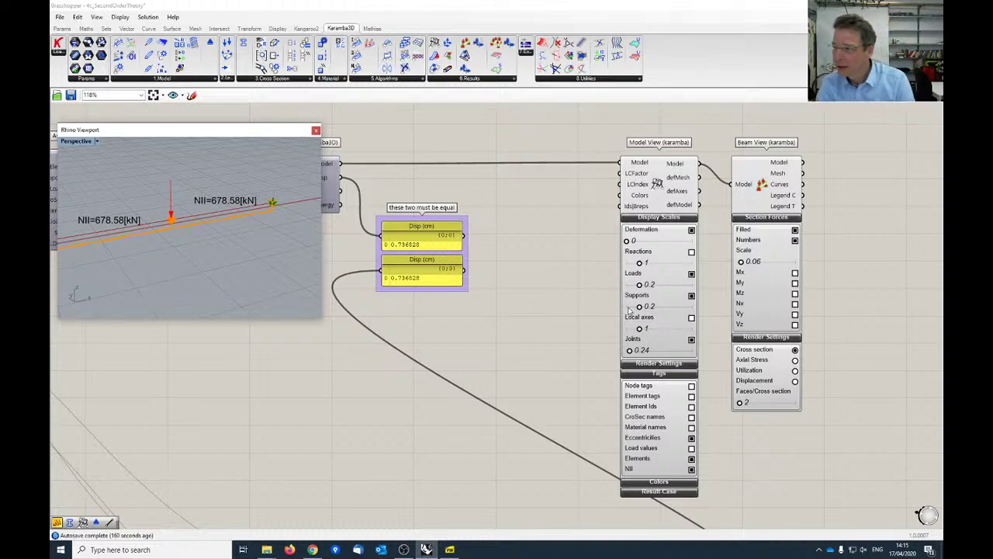
# Switch to the PDF presentation and go from the tightrope sketches to the Golden Gate Bridge photo on page 14
pyautogui.click(454, 549)
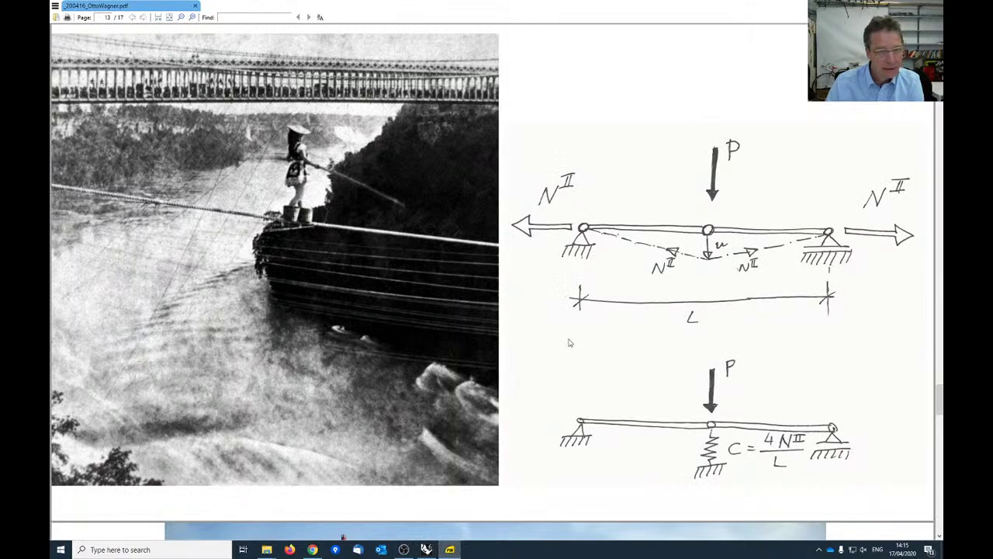
pyautogui.scroll(-1, 635, 243)
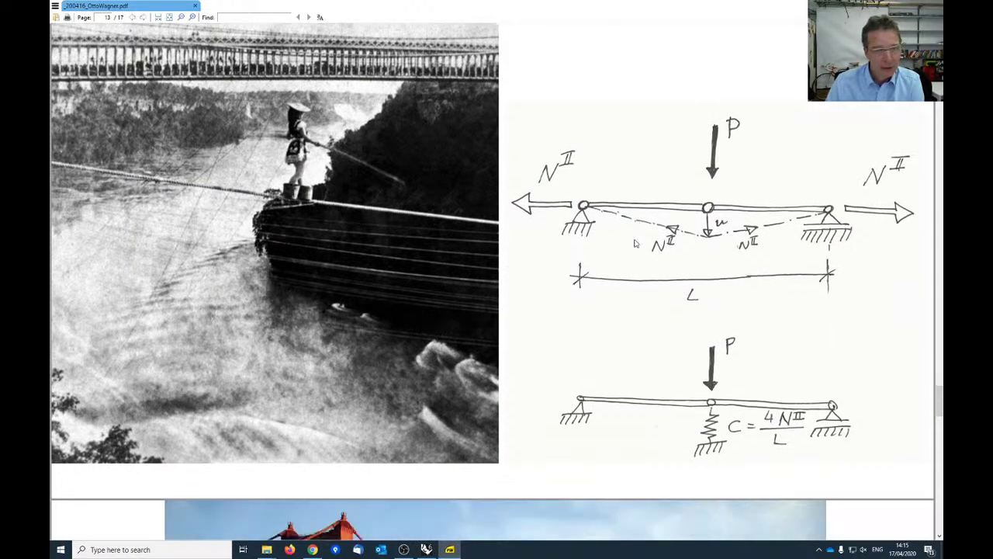
pyautogui.scroll(-8, 634, 243)
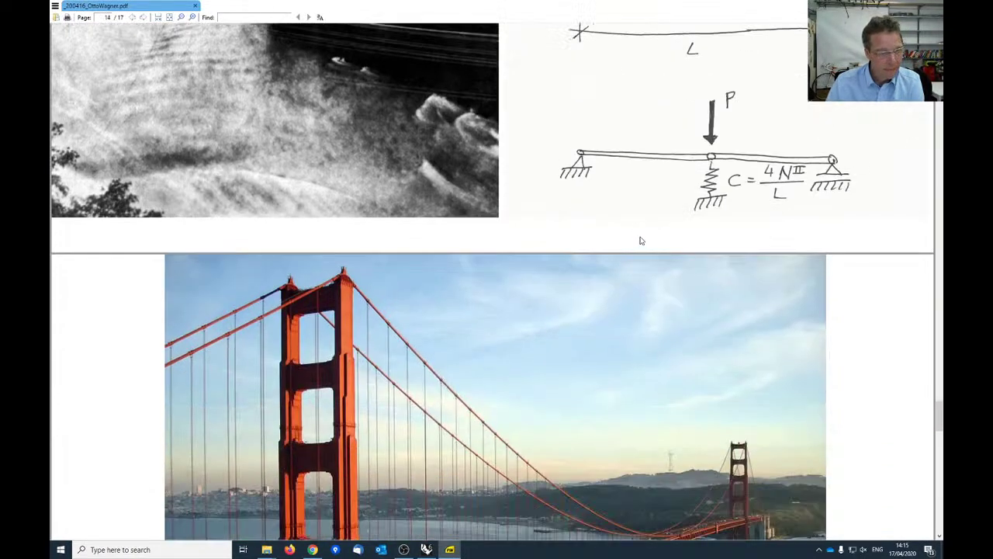
pyautogui.scroll(-4, 642, 239)
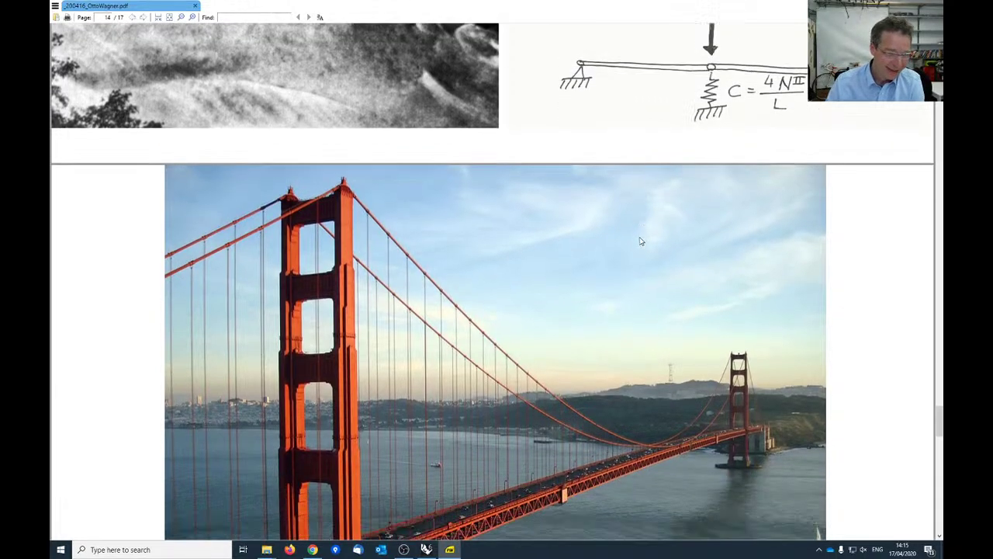
pyautogui.scroll(-2, 647, 241)
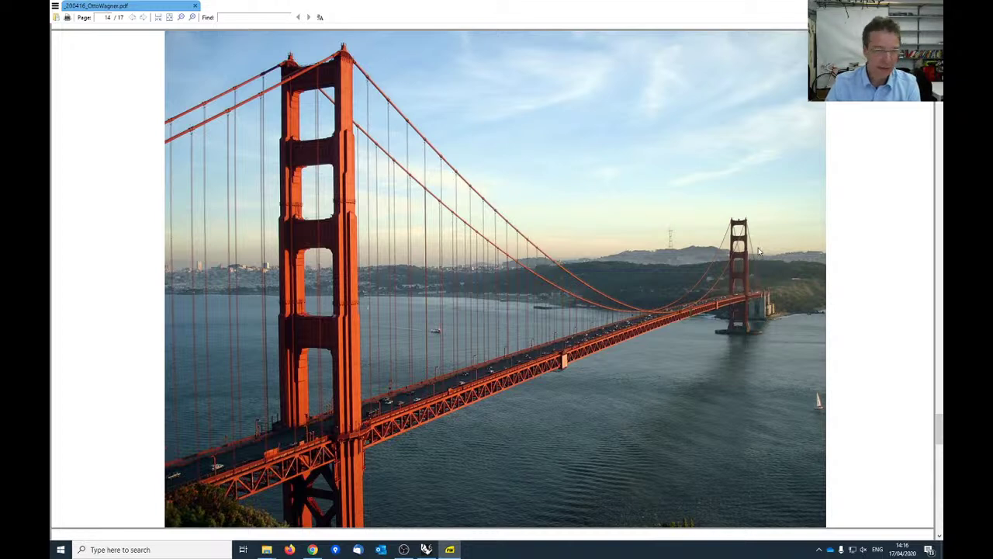
# Examine the Golden Gate Bridge span drawing and the main cable cross-section with its data plate on page 15
pyautogui.scroll(-10, 758, 248)
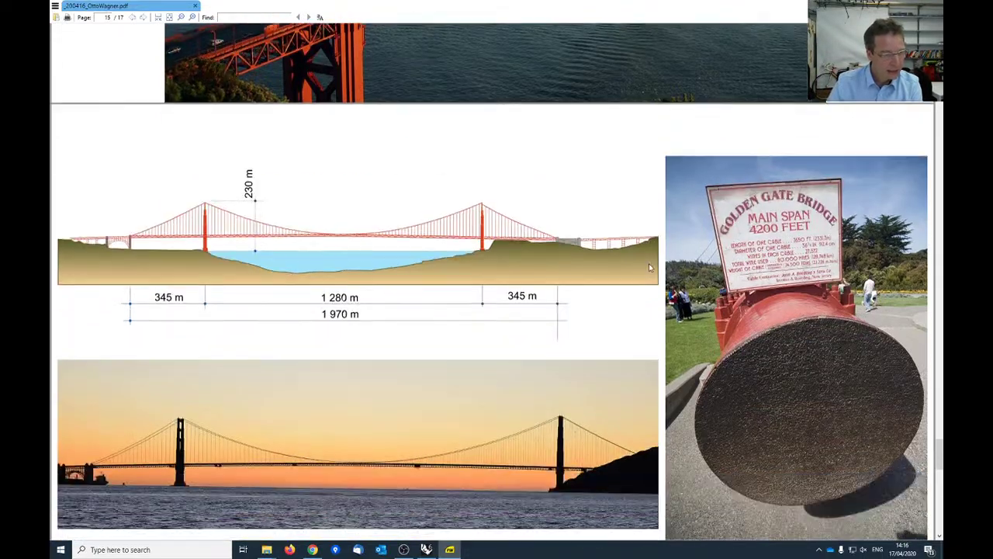
pyautogui.scroll(-2, 649, 267)
pyautogui.scroll(-1, 500, 249)
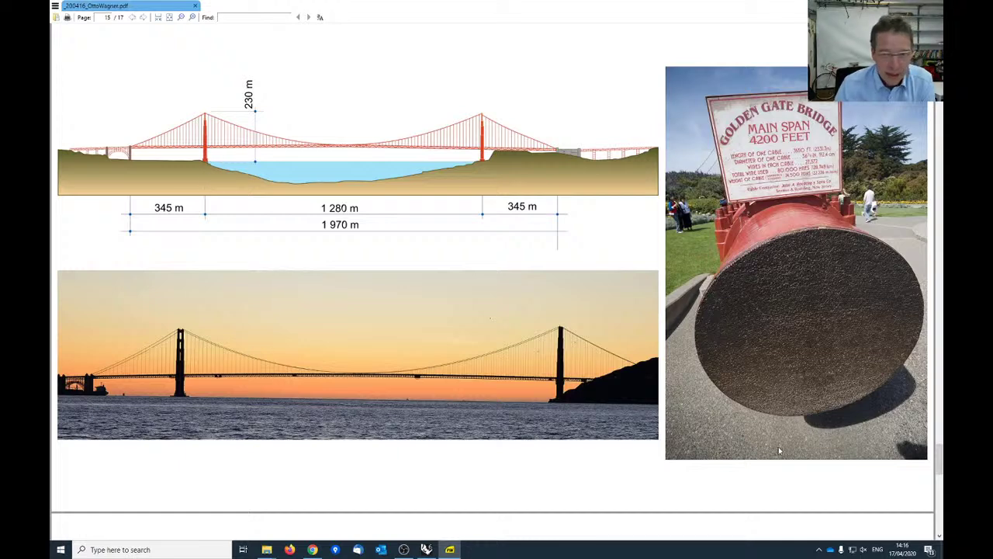
pyautogui.scroll(-2, 829, 262)
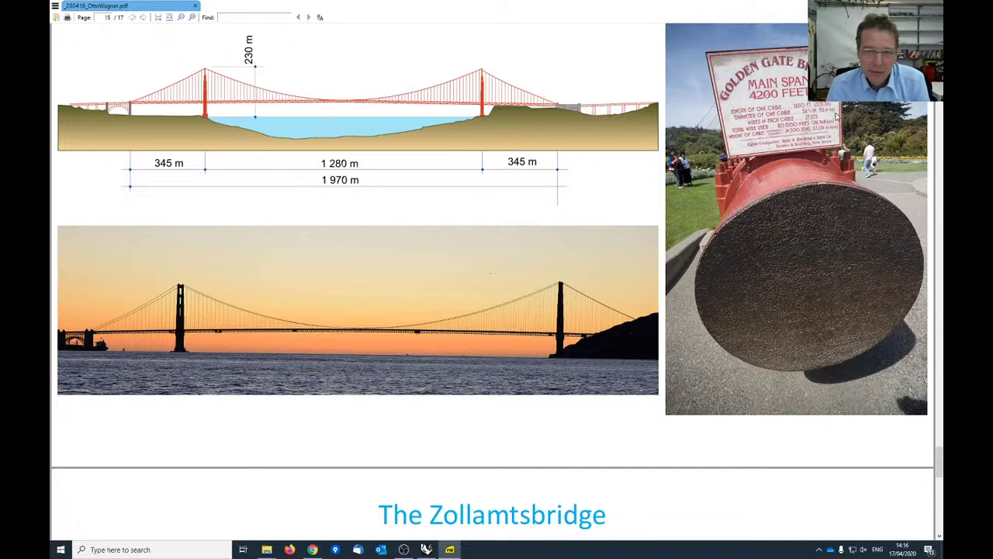
pyautogui.scroll(-2, 491, 299)
pyautogui.scroll(3, 491, 299)
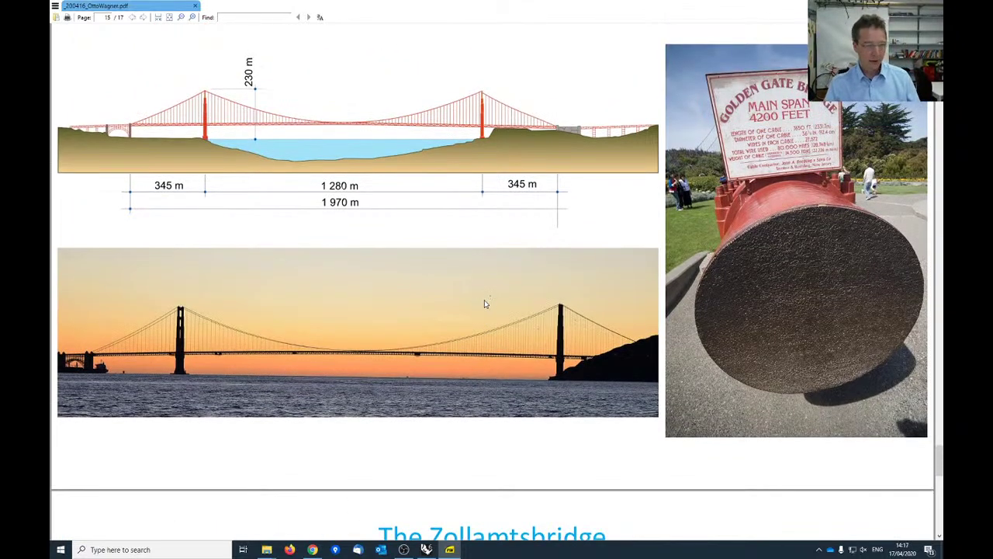
# Switch back to Grasshopper and set the cable's Length slider to 1300
pyautogui.hotkey('alt', 'Tab')
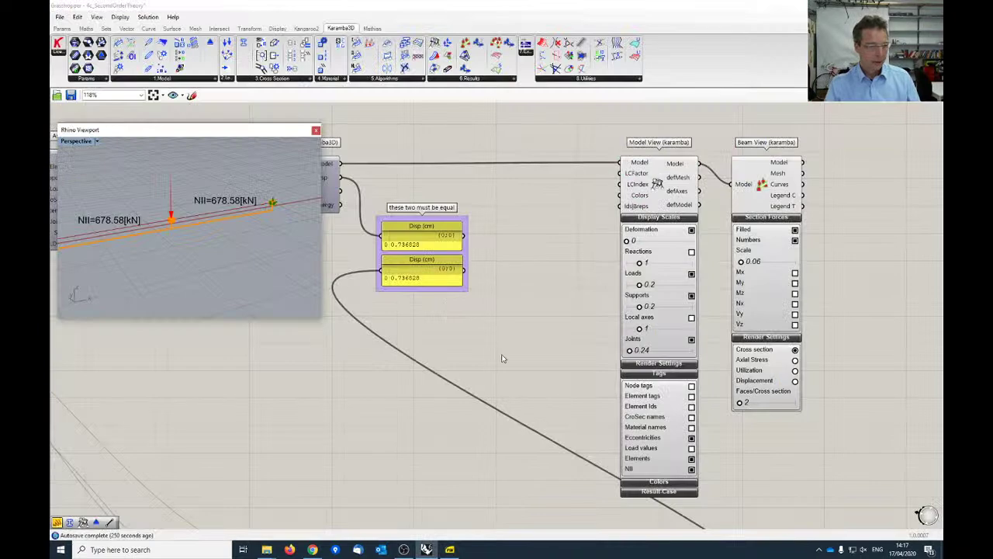
pyautogui.scroll(-6, 501, 359)
pyautogui.scroll(2, 582, 337)
pyautogui.scroll(5, 464, 263)
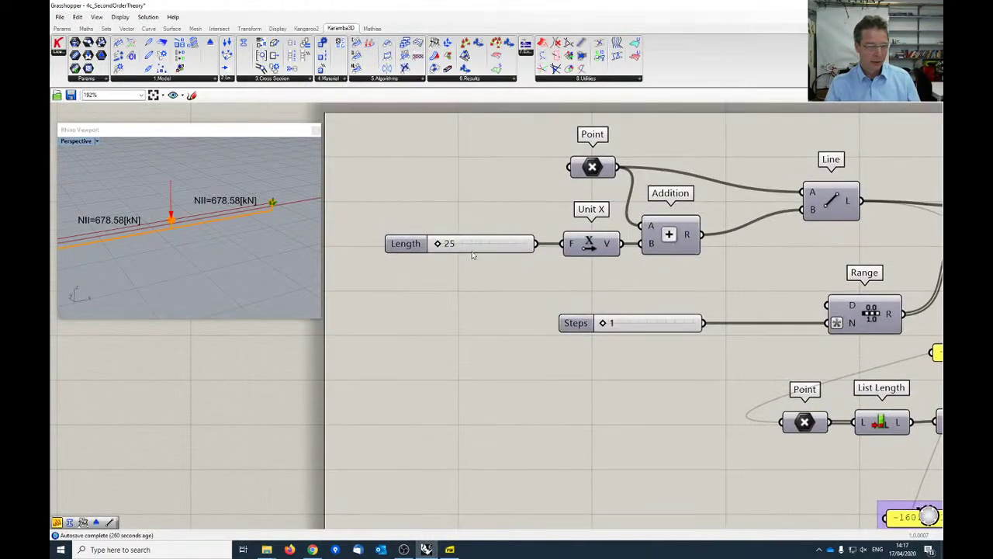
pyautogui.doubleClick(475, 244)
pyautogui.write('1300')
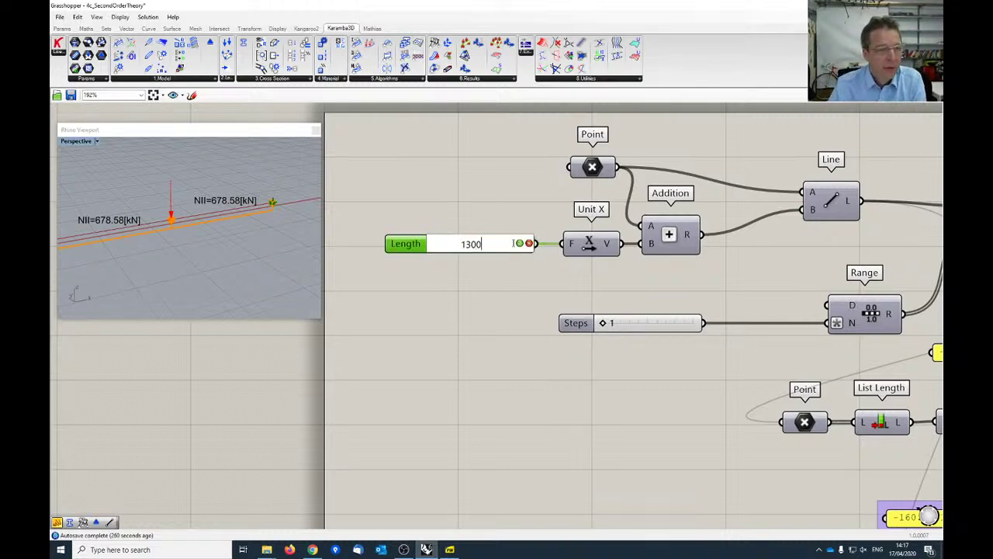
pyautogui.click(520, 243)
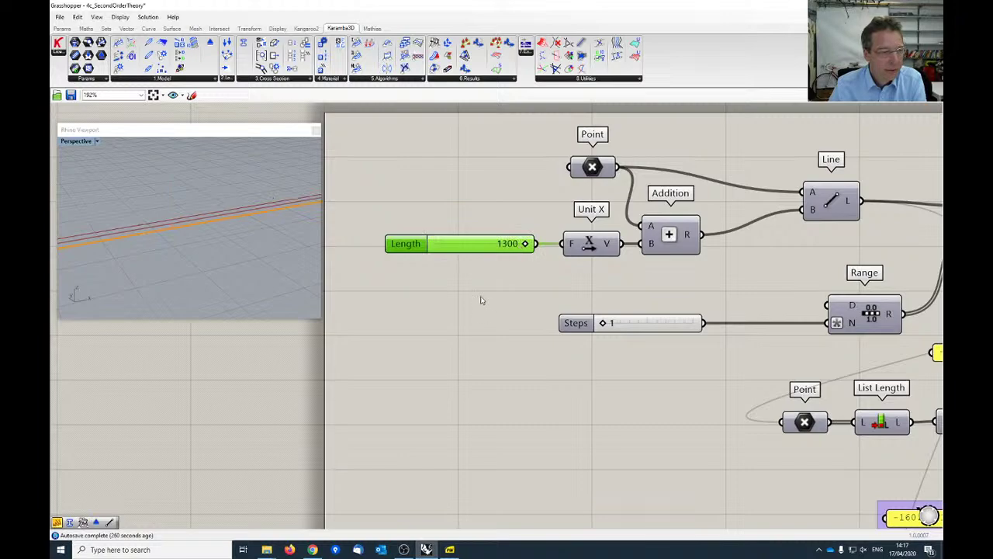
# Set the diameter slider feeding the cable's O-Section to 92
pyautogui.scroll(-5, 497, 295)
pyautogui.scroll(3, 536, 400)
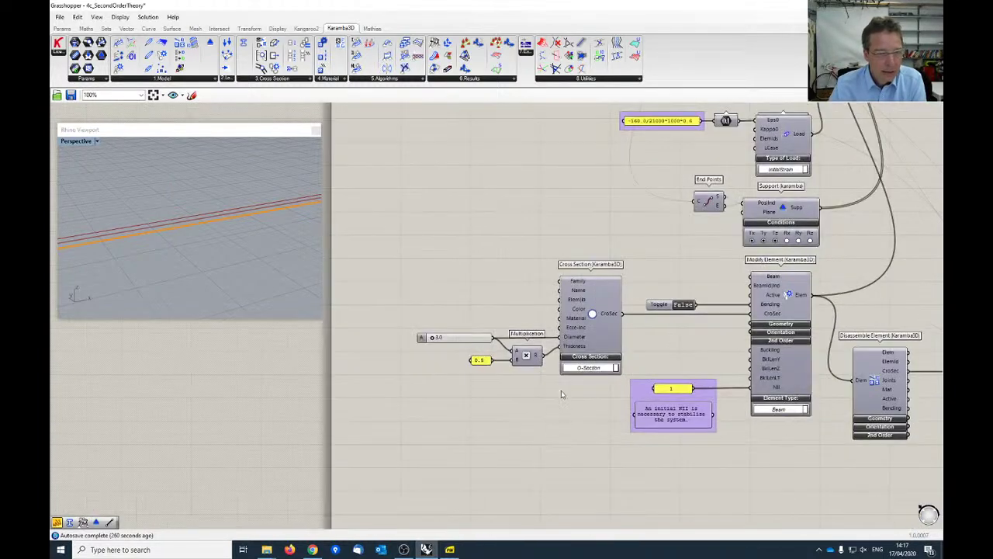
pyautogui.scroll(2, 563, 428)
pyautogui.scroll(1, 564, 431)
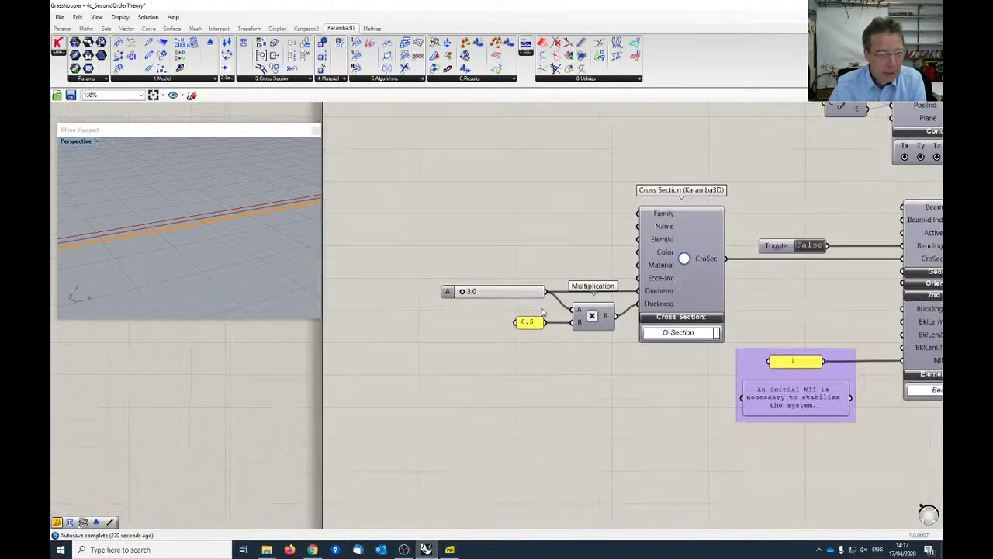
pyautogui.doubleClick(513, 291)
pyautogui.write('92')
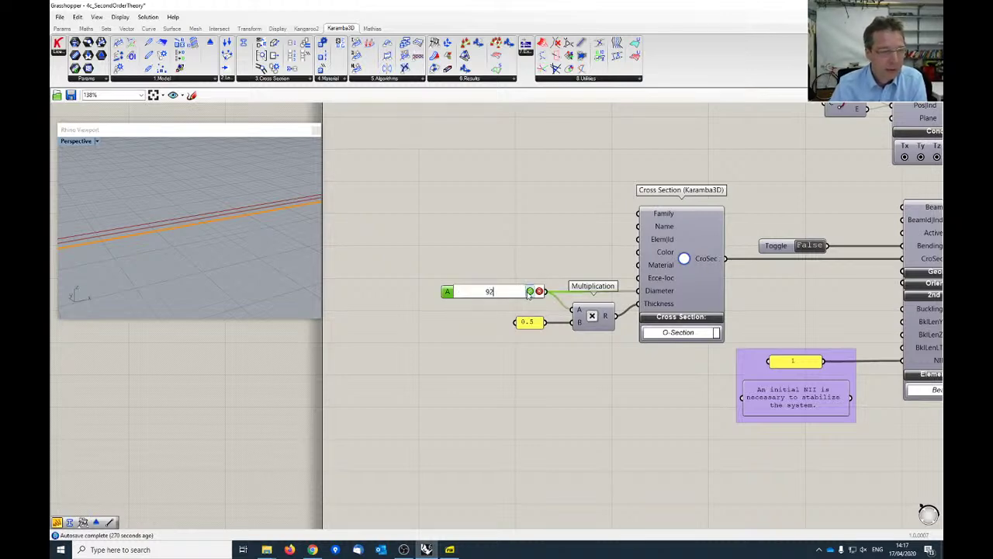
pyautogui.press('Return')
pyautogui.scroll(-2, 151, 224)
pyautogui.moveTo(151, 224); pyautogui.dragTo(246, 217, button='right')
pyautogui.moveTo(248, 271); pyautogui.dragTo(182, 270, button='right')
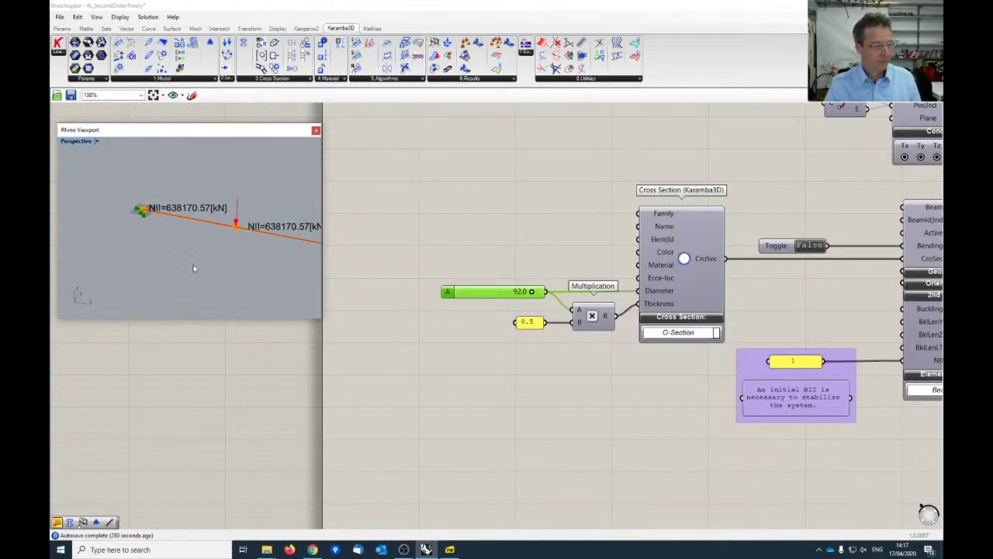
# Set the vertical point load value in the panel feeding Unit Z to -250
pyautogui.moveTo(676, 156); pyautogui.dragTo(517, 332, button='right')
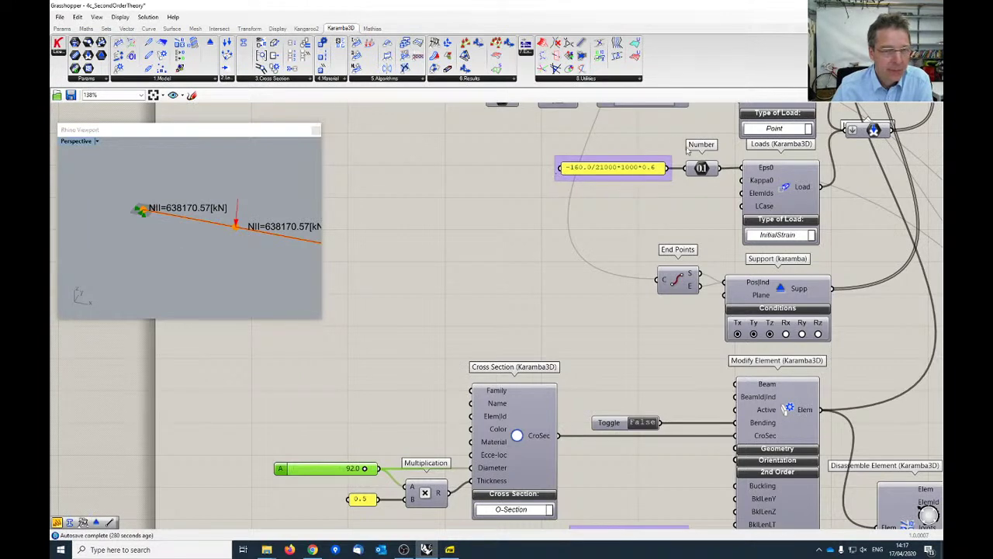
pyautogui.moveTo(192, 226); pyautogui.dragTo(183, 218, button='right')
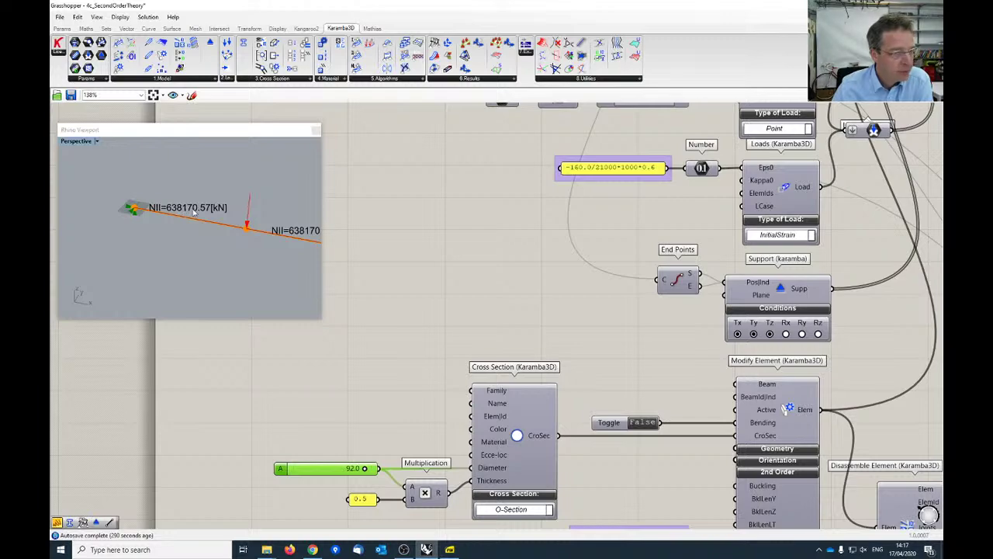
pyautogui.scroll(-3, 466, 266)
pyautogui.moveTo(465, 267); pyautogui.dragTo(437, 373, button='right')
pyautogui.scroll(3, 476, 241)
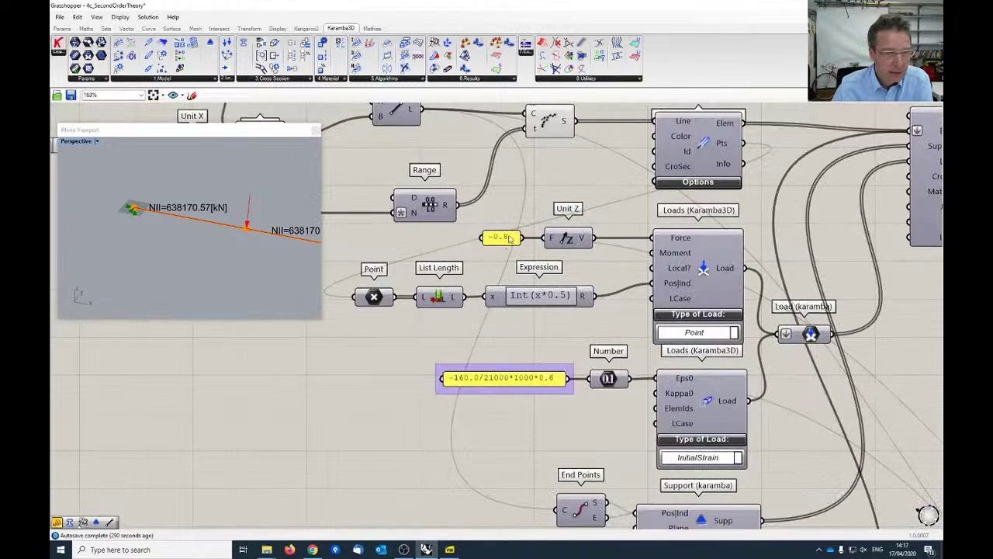
pyautogui.doubleClick(501, 237)
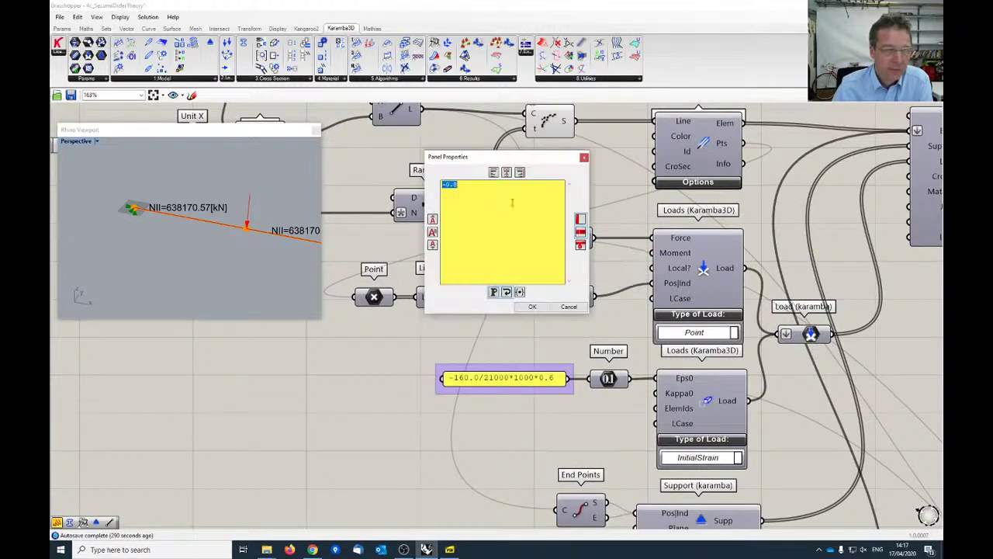
pyautogui.write('-250')
pyautogui.click(532, 306)
# Compare the computed and analytic Disp panels for the bridge-sized cable, and review the whole cable and the analytic solution group
pyautogui.scroll(-5, 879, 290)
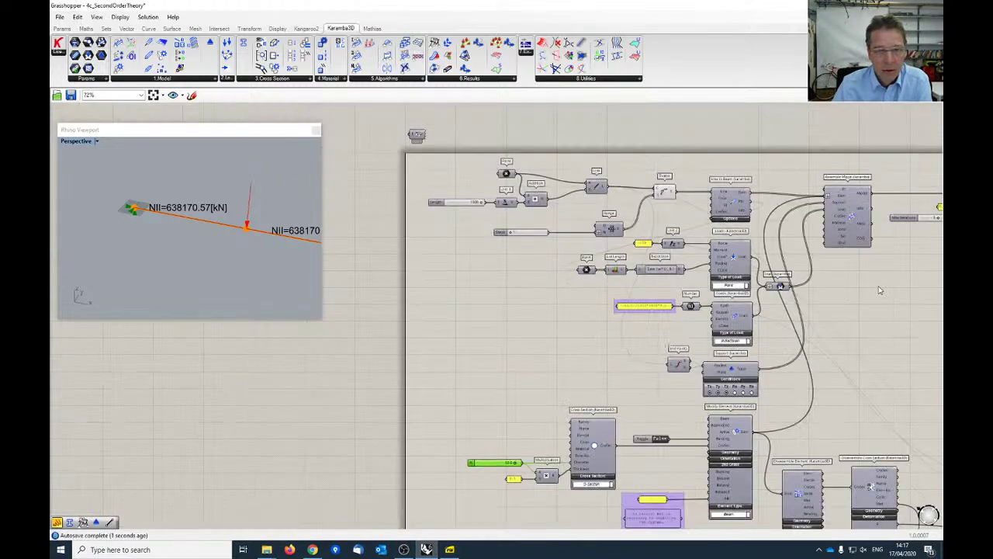
pyautogui.moveTo(879, 291); pyautogui.dragTo(592, 350, button='right')
pyautogui.scroll(5, 630, 330)
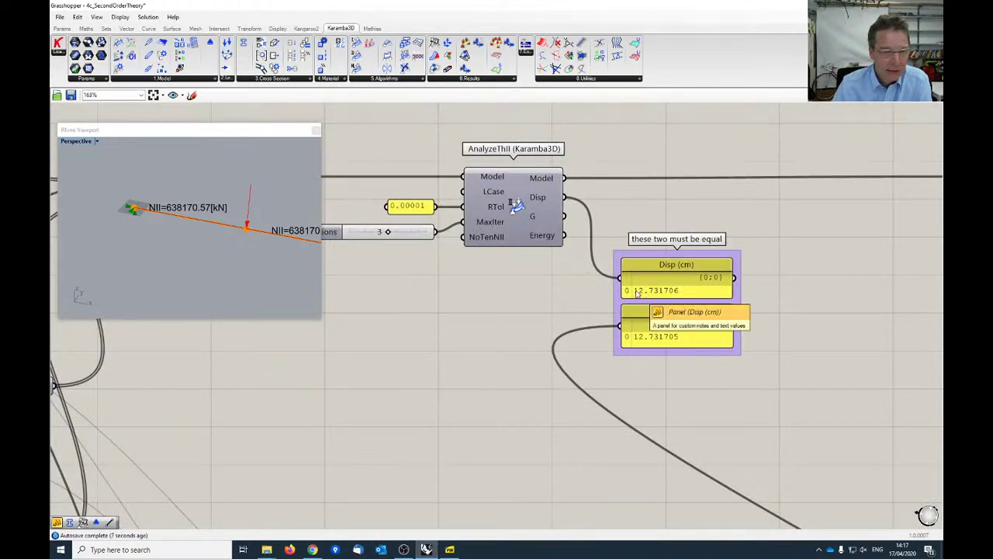
pyautogui.moveTo(205, 294); pyautogui.dragTo(231, 259, button='right')
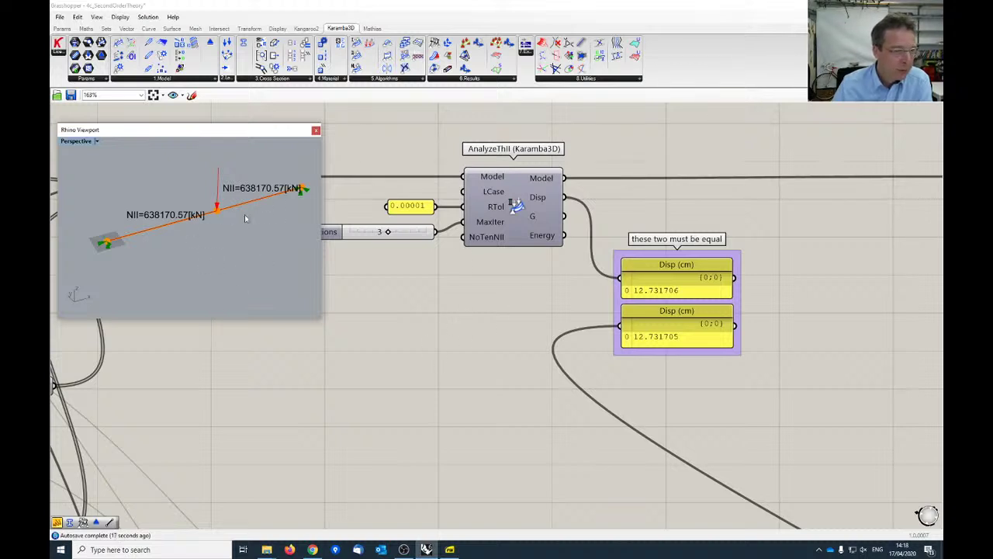
pyautogui.scroll(-3, 481, 330)
pyautogui.moveTo(194, 252); pyautogui.dragTo(287, 239, button='right')
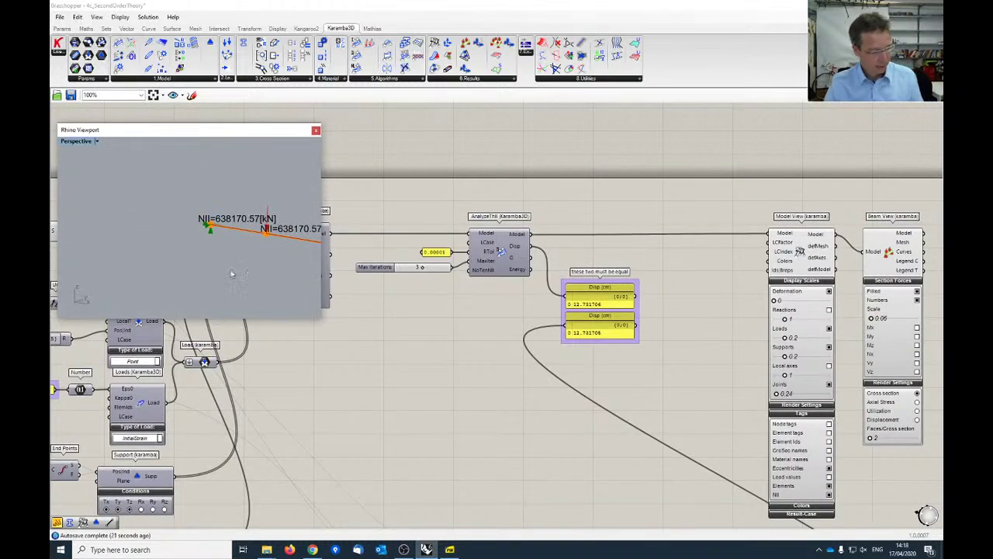
pyautogui.moveTo(205, 264); pyautogui.dragTo(260, 256, button='right')
pyautogui.scroll(-1, 426, 373)
pyautogui.moveTo(478, 370); pyautogui.dragTo(595, 200, button='right')
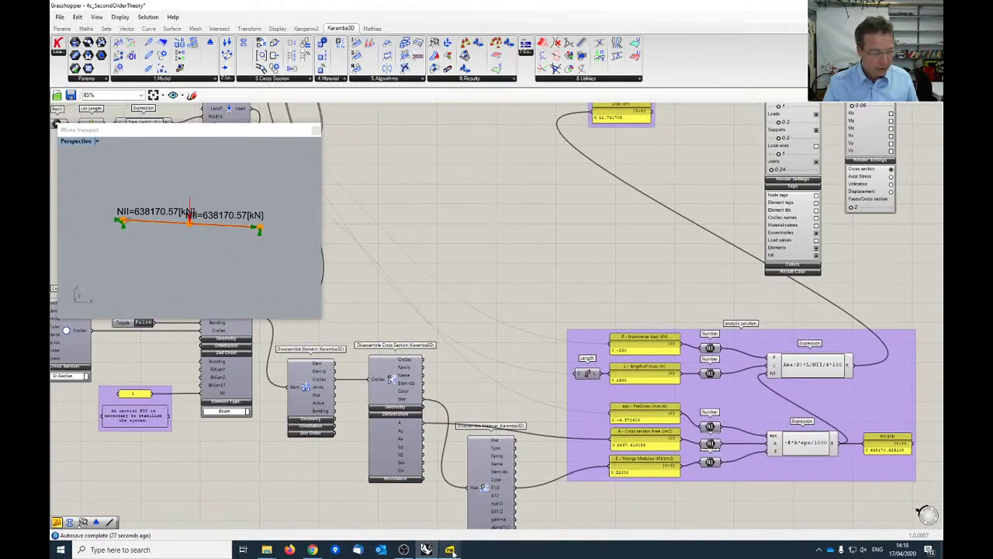
# Return to the Golden Gate Bridge span drawing in the PDF presentation
pyautogui.moveTo(451, 550)
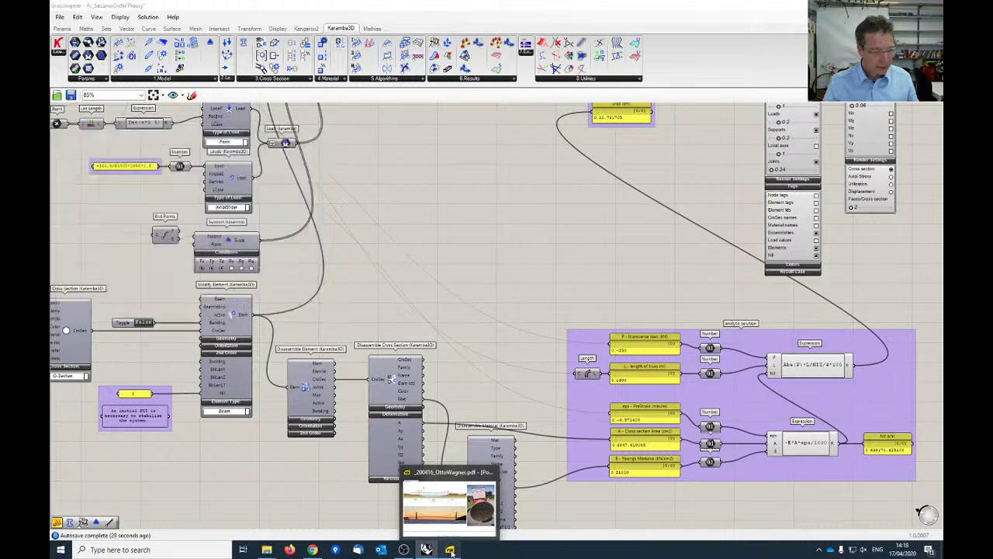
pyautogui.click(451, 550)
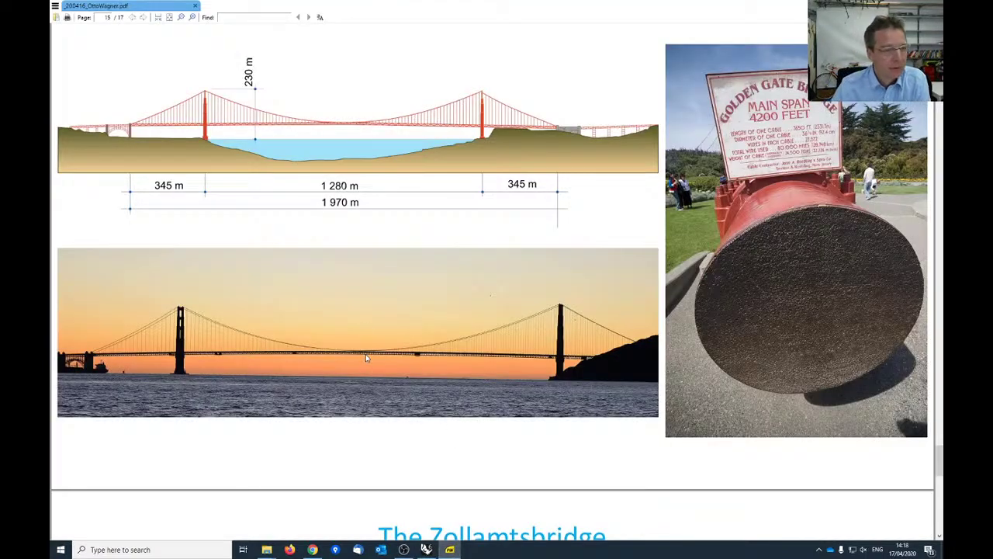
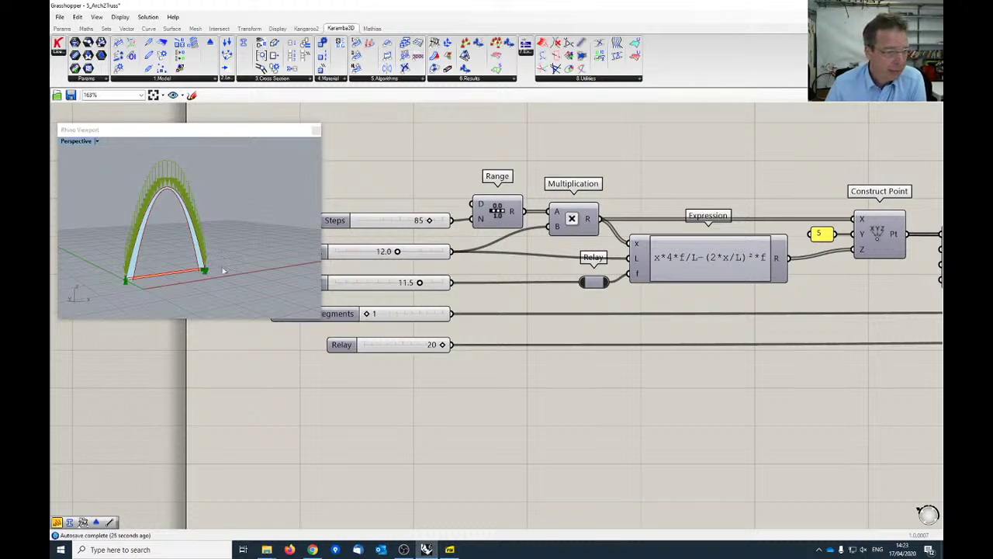
# Enlarge the Rhino viewport to examine the loaded arch and its tie, and close the viewport
pyautogui.moveTo(193, 286); pyautogui.dragTo(128, 285, button='right')
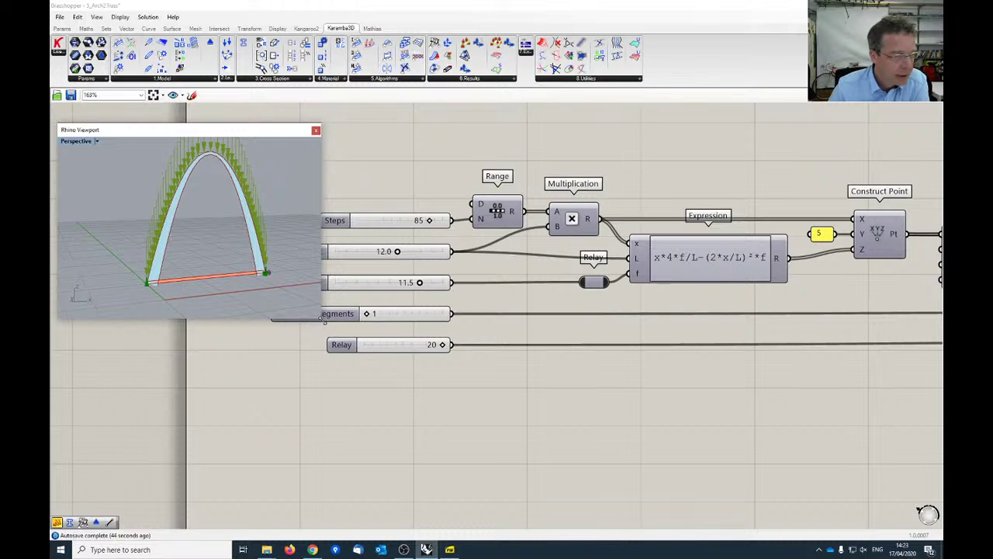
pyautogui.moveTo(325, 320); pyautogui.dragTo(373, 372)
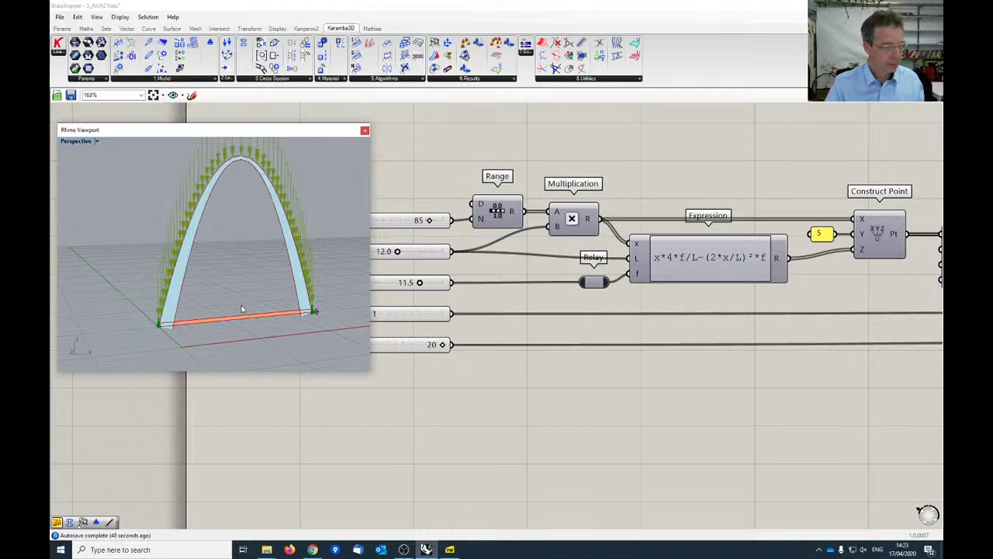
pyautogui.click(365, 130)
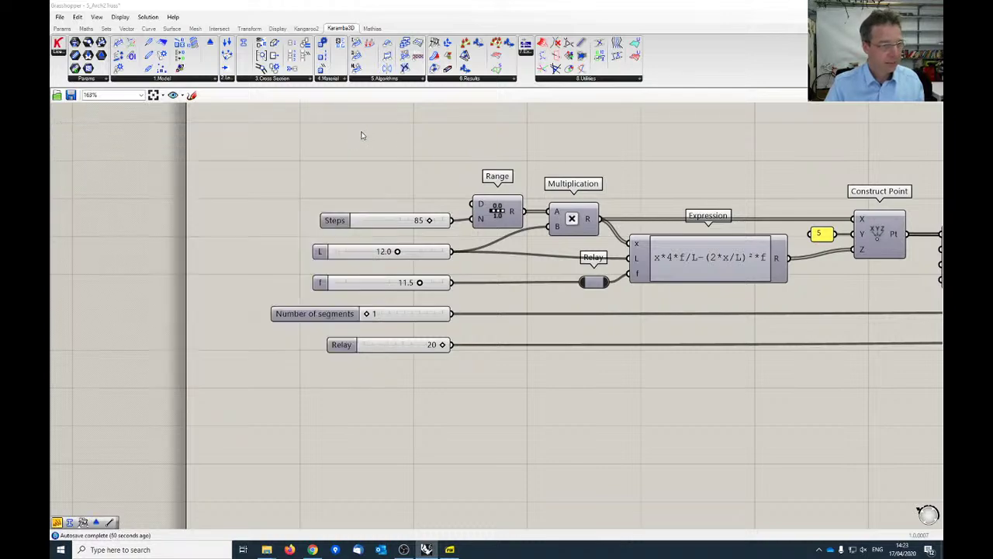
# Open a floating Perspective viewport in Rhino with TopMostViewport and frame the loaded parabolic arch and its tie
pyautogui.doubleClick(327, 7)
pyautogui.write('top')
pyautogui.press('Return')
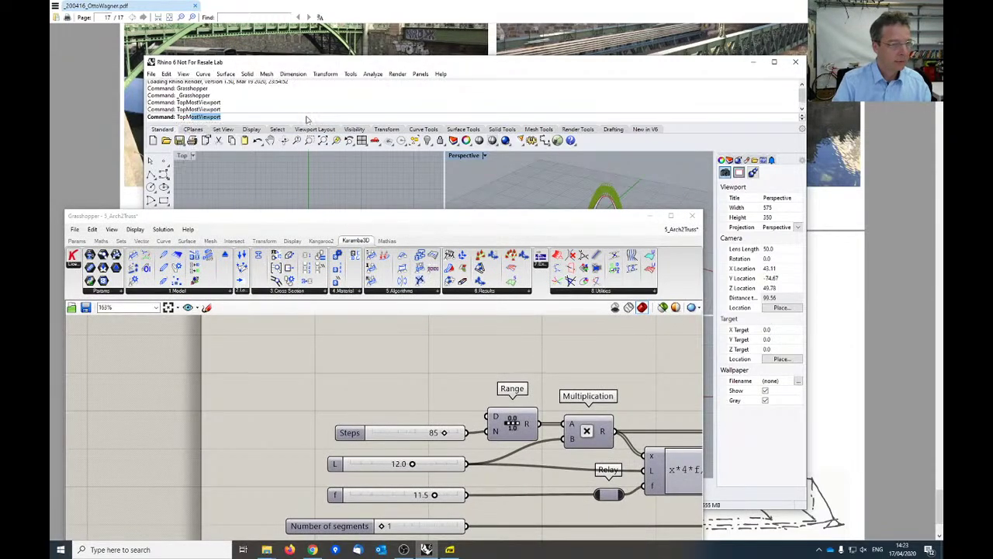
pyautogui.scroll(5, 518, 221)
pyautogui.keyDown('shift'); pyautogui.moveTo(437, 276); pyautogui.dragTo(531, 186, button='right'); pyautogui.keyUp('shift')
pyautogui.scroll(6, 466, 259)
pyautogui.scroll(4, 497, 233)
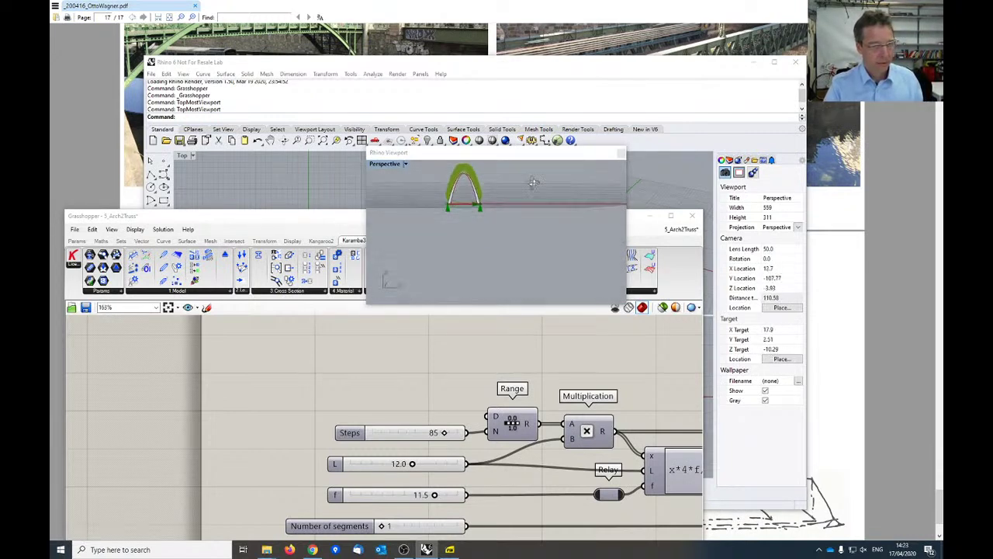
pyautogui.moveTo(489, 248)
pyautogui.mouseDown(button='right')
pyautogui.moveTo(496, 262)
pyautogui.moveTo(475, 290)
pyautogui.moveTo(475, 256)
pyautogui.moveTo(489, 239)
pyautogui.mouseUp(button='right')
pyautogui.scroll(2, 488, 264)
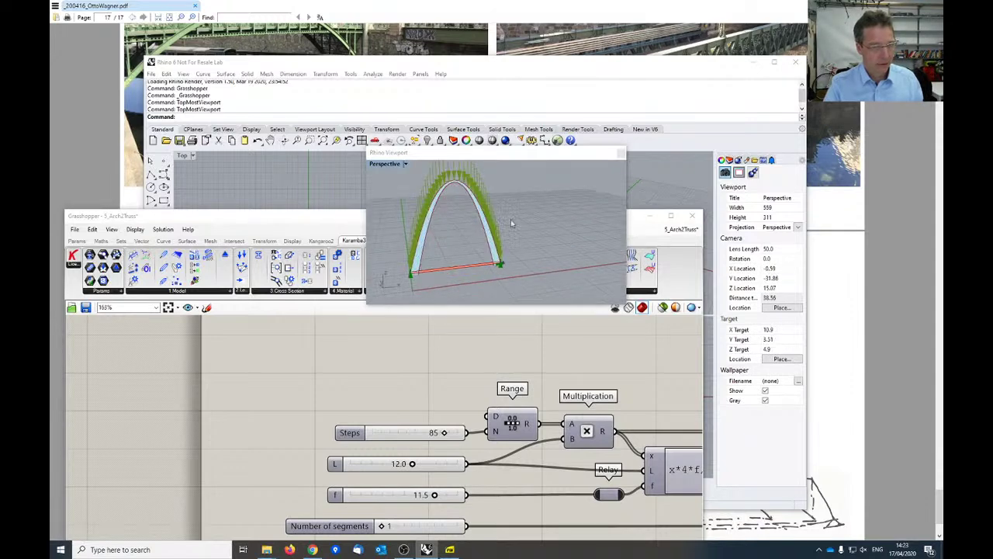
# Maximize the Grasshopper window and move the floating viewport clear of the arch parameter sliders
pyautogui.click(670, 215)
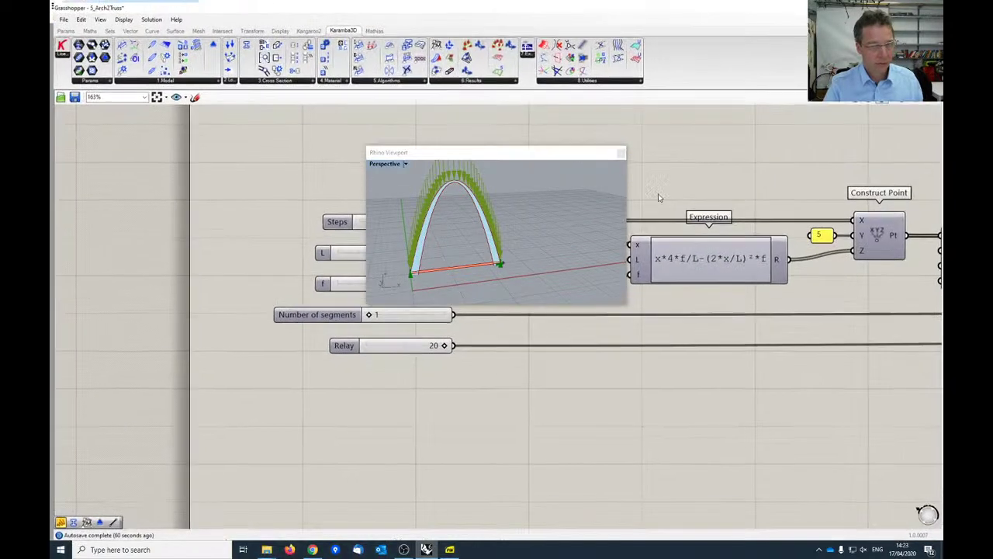
pyautogui.moveTo(557, 151); pyautogui.dragTo(258, 128)
pyautogui.moveTo(471, 133); pyautogui.dragTo(580, 152, button='right')
pyautogui.moveTo(219, 237); pyautogui.dragTo(101, 250, button='right')
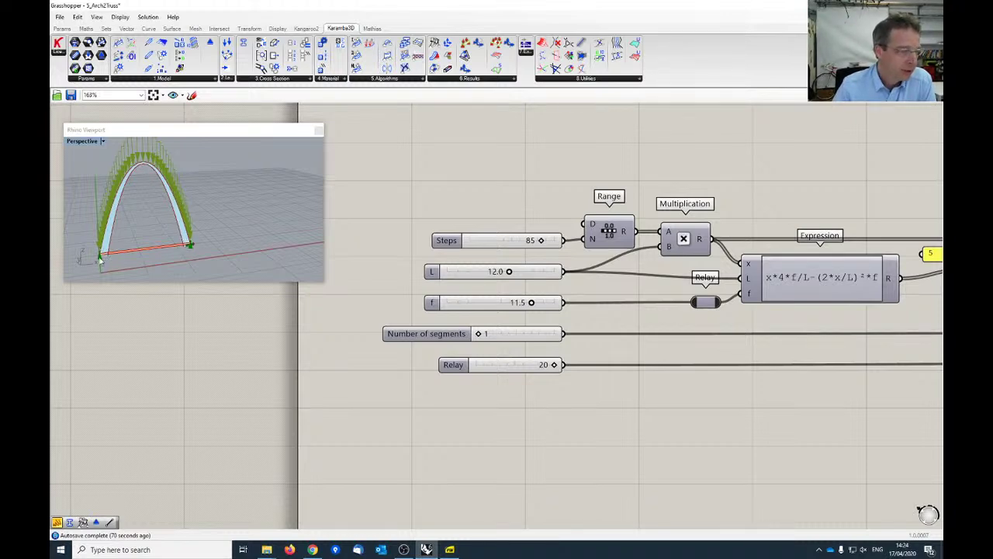
# Review the arch-to-truss definition from the parabola expression through the geometry components to the beams, supports, loads and assembled model
pyautogui.scroll(-1, 536, 178)
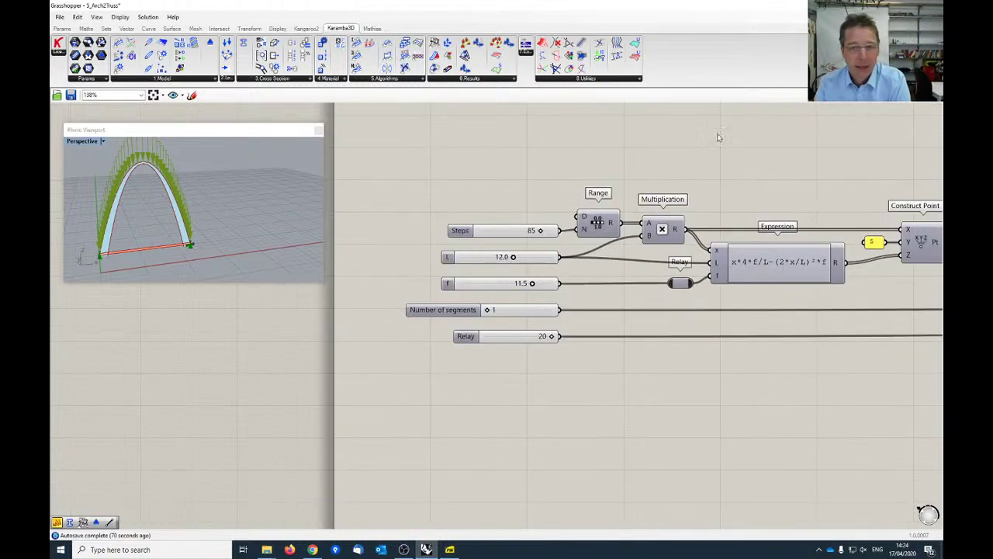
pyautogui.scroll(-2, 765, 146)
pyautogui.moveTo(815, 171); pyautogui.dragTo(520, 162, button='right')
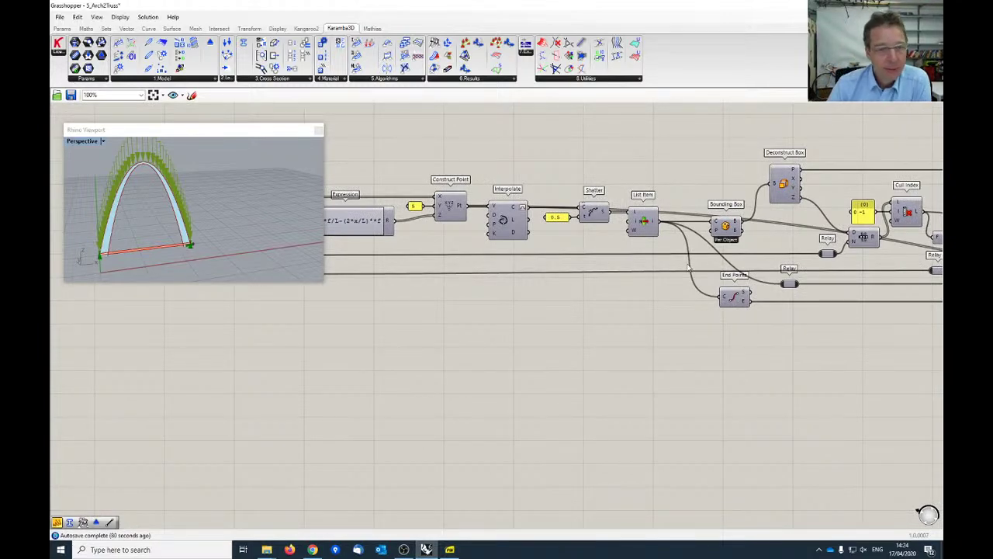
pyautogui.moveTo(685, 181); pyautogui.dragTo(547, 196, button='right')
pyautogui.moveTo(720, 166); pyautogui.dragTo(594, 160, button='right')
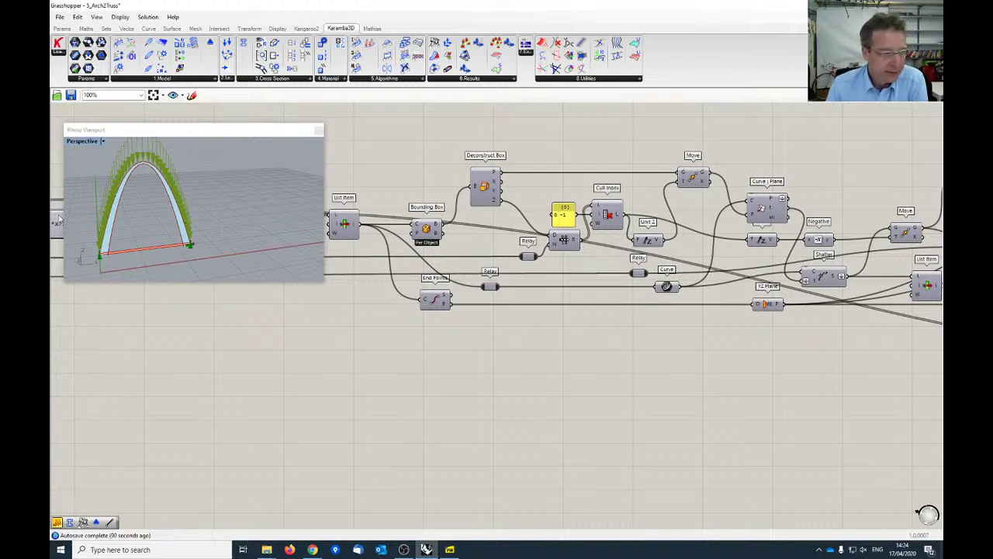
pyautogui.scroll(-3, 584, 259)
pyautogui.scroll(3, 813, 359)
pyautogui.scroll(-2, 811, 357)
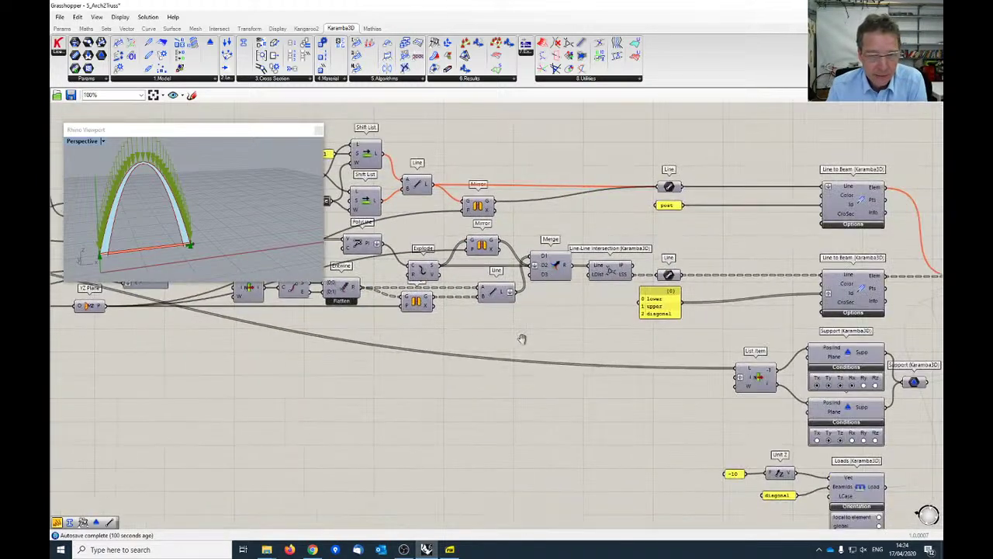
pyautogui.moveTo(520, 337); pyautogui.dragTo(451, 261, button='right')
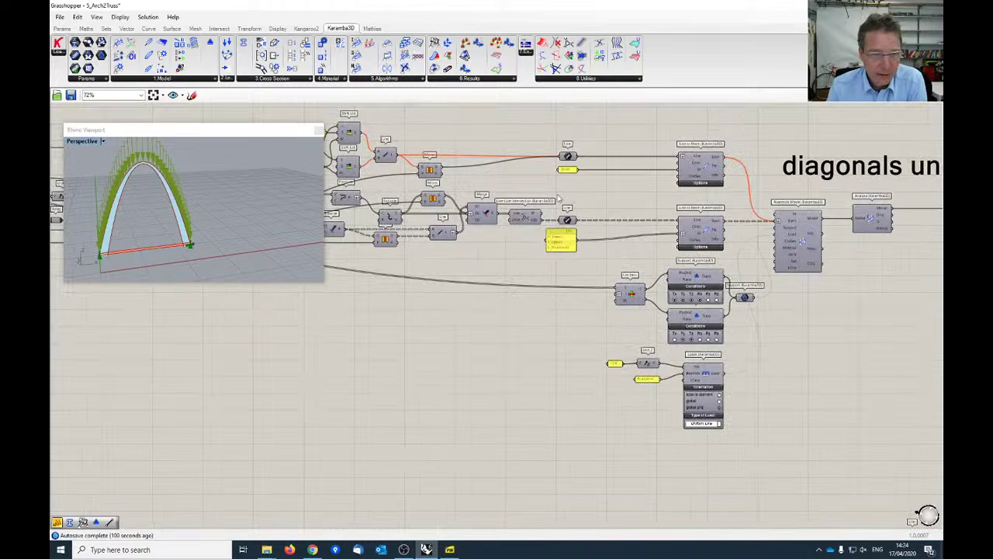
pyautogui.scroll(1, 571, 241)
pyautogui.moveTo(656, 206); pyautogui.dragTo(534, 206, button='right')
pyautogui.scroll(-1, 543, 214)
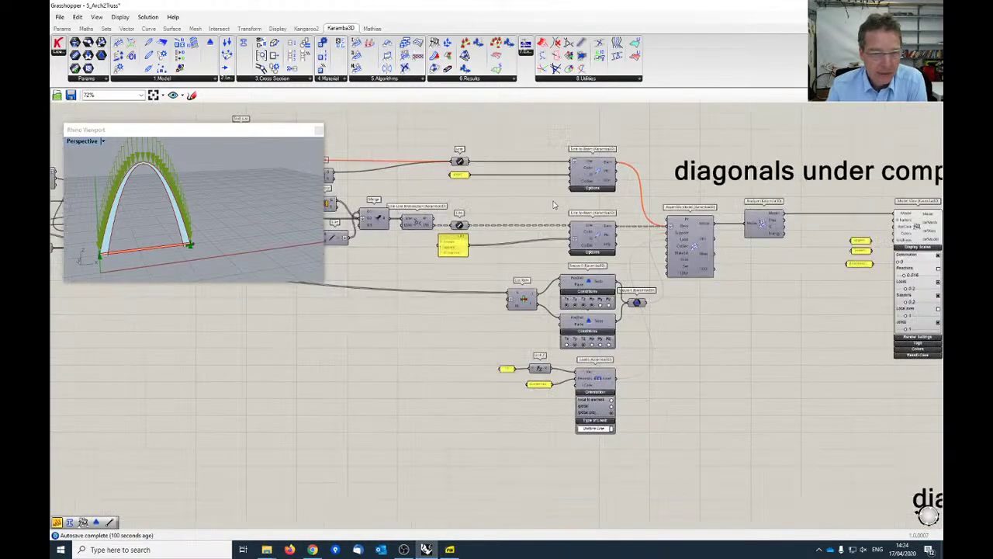
pyautogui.scroll(-1, 558, 219)
pyautogui.scroll(2, 621, 245)
pyautogui.scroll(-5, 660, 279)
# Set the Number of segments slider to 2 and enlarge the floating viewport around the split arch
pyautogui.moveTo(441, 371); pyautogui.dragTo(671, 356, button='right')
pyautogui.moveTo(391, 351); pyautogui.dragTo(685, 362, button='right')
pyautogui.scroll(7, 527, 214)
pyautogui.moveTo(524, 206); pyautogui.dragTo(487, 168, button='right')
pyautogui.scroll(2, 476, 250)
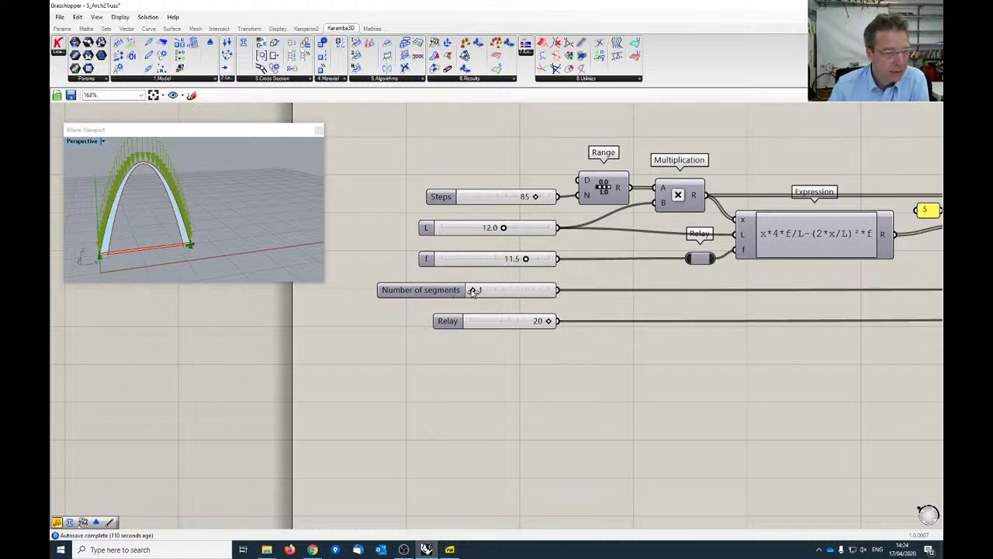
pyautogui.moveTo(473, 290); pyautogui.dragTo(482, 289)
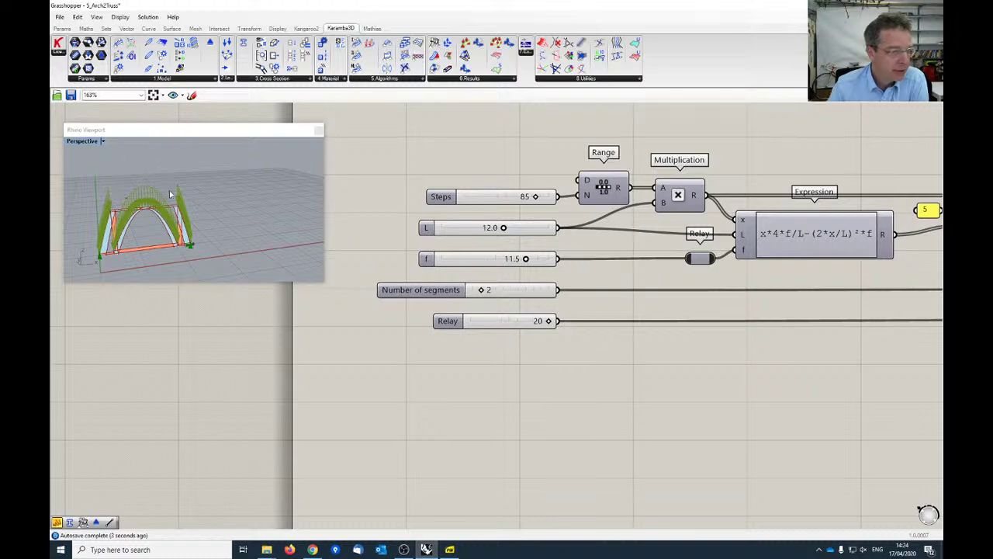
pyautogui.moveTo(324, 284); pyautogui.dragTo(351, 335)
pyautogui.moveTo(139, 260); pyautogui.dragTo(219, 269, button='right')
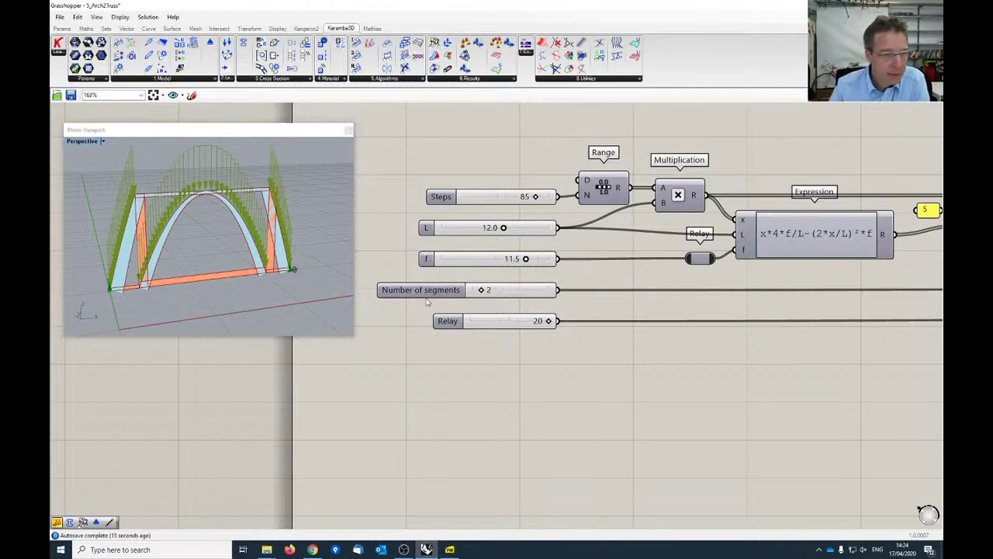
# Set the Number of segments slider to 7, inspect the segmented arch from several angles, and close the extra floating viewport
pyautogui.moveTo(480, 291); pyautogui.dragTo(546, 291)
pyautogui.moveTo(296, 288); pyautogui.dragTo(198, 275, button='right')
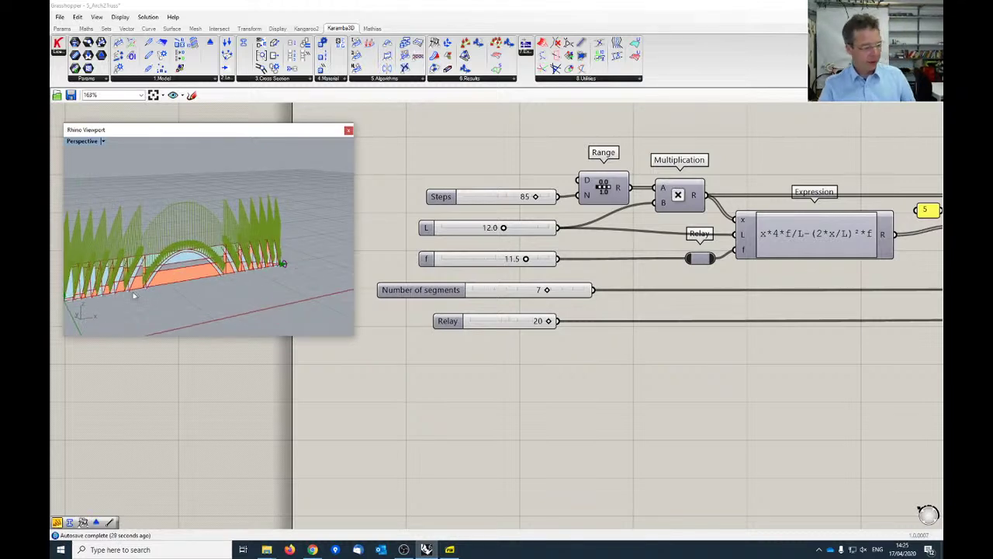
pyautogui.moveTo(145, 302); pyautogui.dragTo(134, 247, button='right')
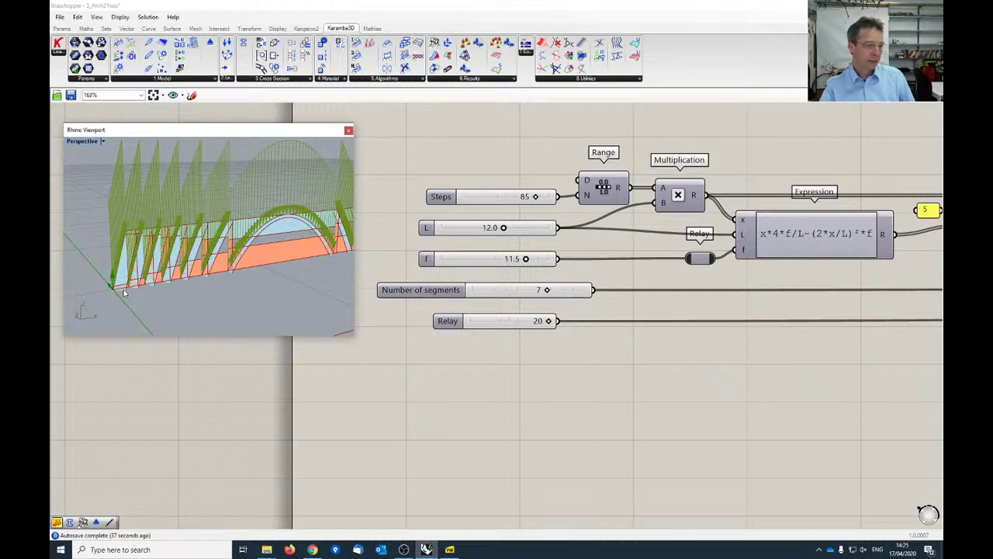
pyautogui.moveTo(140, 283); pyautogui.dragTo(135, 270, button='right')
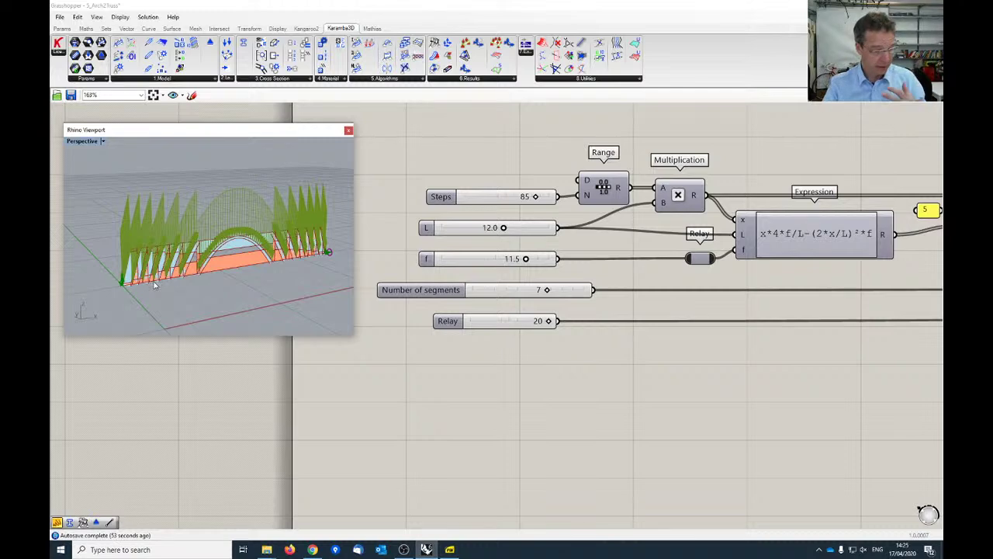
pyautogui.scroll(3, 116, 263)
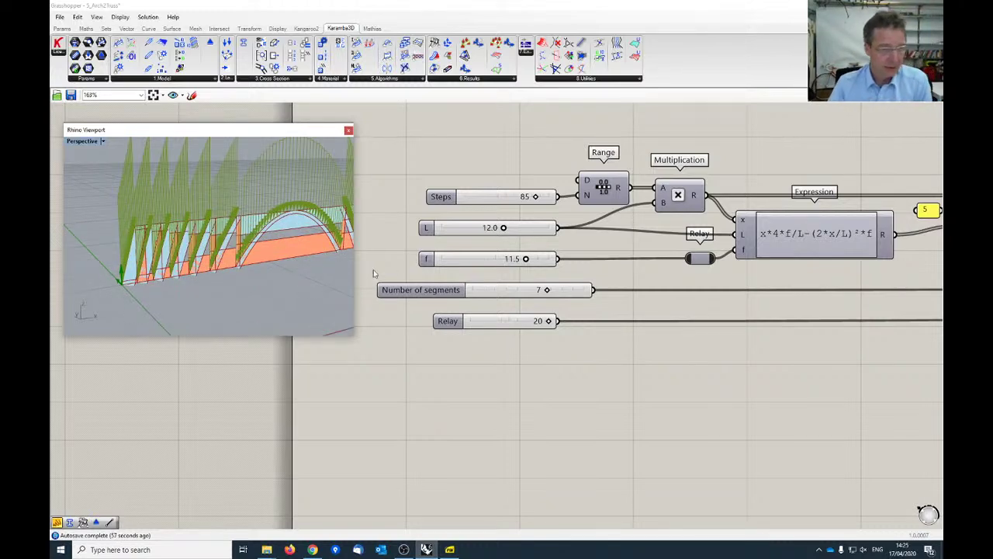
pyautogui.moveTo(279, 279); pyautogui.dragTo(261, 264, button='right')
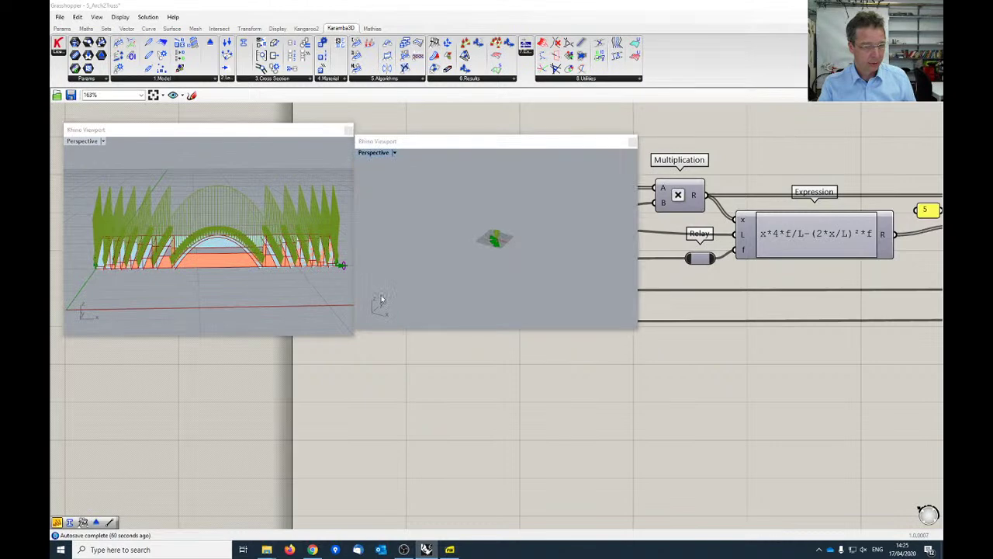
pyautogui.click(633, 141)
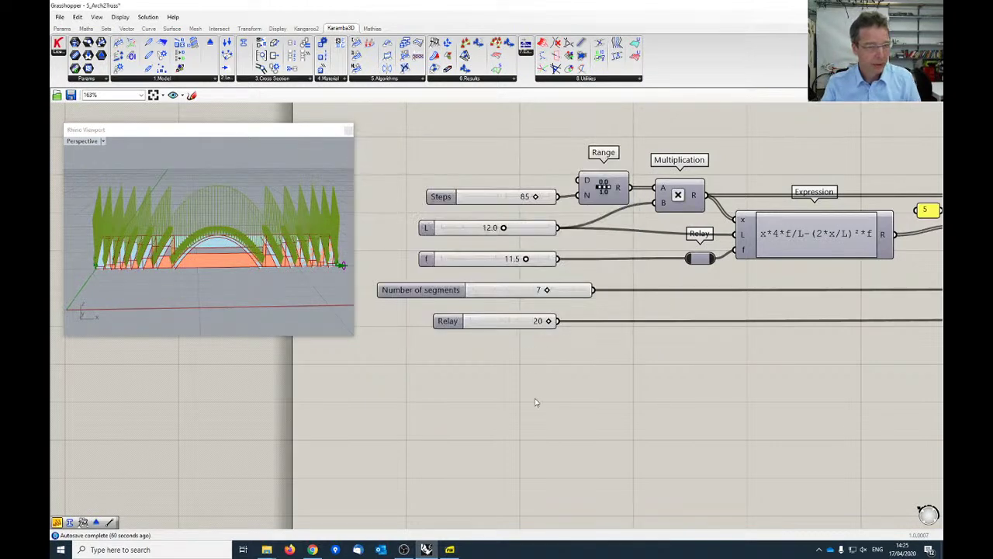
# Set the Relay slider to 1 and enlarge the floating viewport to show the whole truss with its loads
pyautogui.scroll(2, 532, 388)
pyautogui.moveTo(529, 367); pyautogui.dragTo(586, 371, button='right')
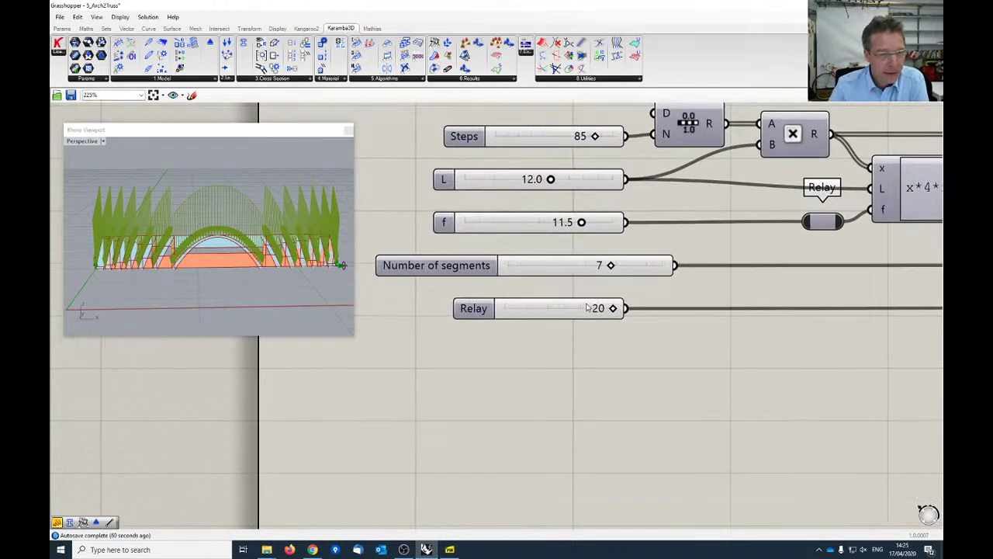
pyautogui.moveTo(613, 308); pyautogui.dragTo(510, 308)
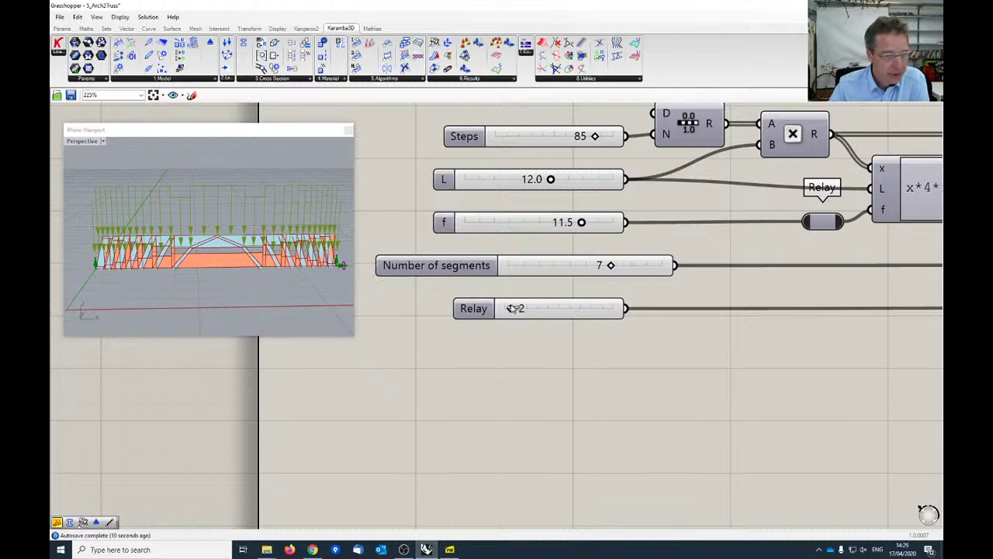
pyautogui.moveTo(511, 308); pyautogui.dragTo(505, 308)
pyautogui.click(224, 292)
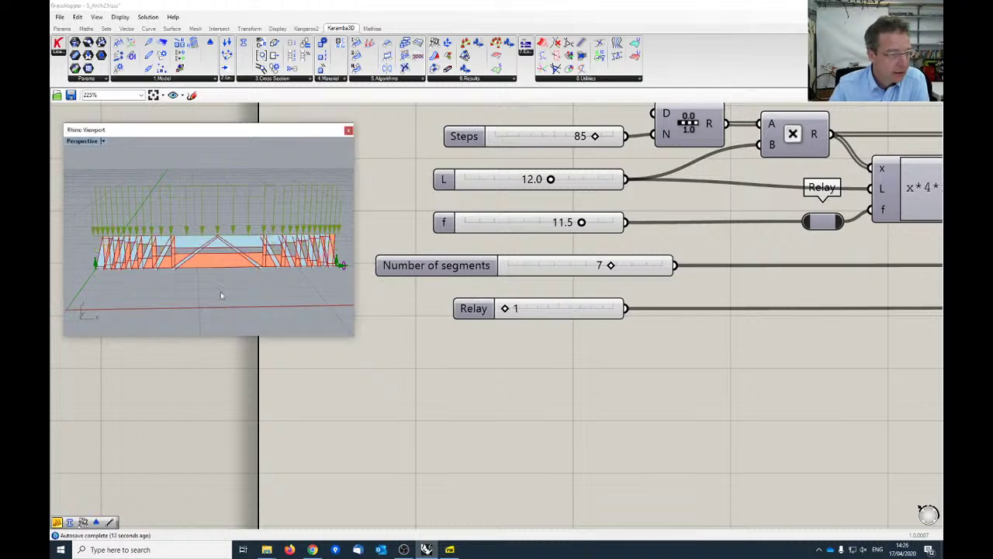
pyautogui.scroll(3, 315, 234)
pyautogui.scroll(-3, 315, 235)
pyautogui.moveTo(315, 235); pyautogui.dragTo(284, 246, button='right')
pyautogui.moveTo(234, 264); pyautogui.dragTo(181, 262, button='right')
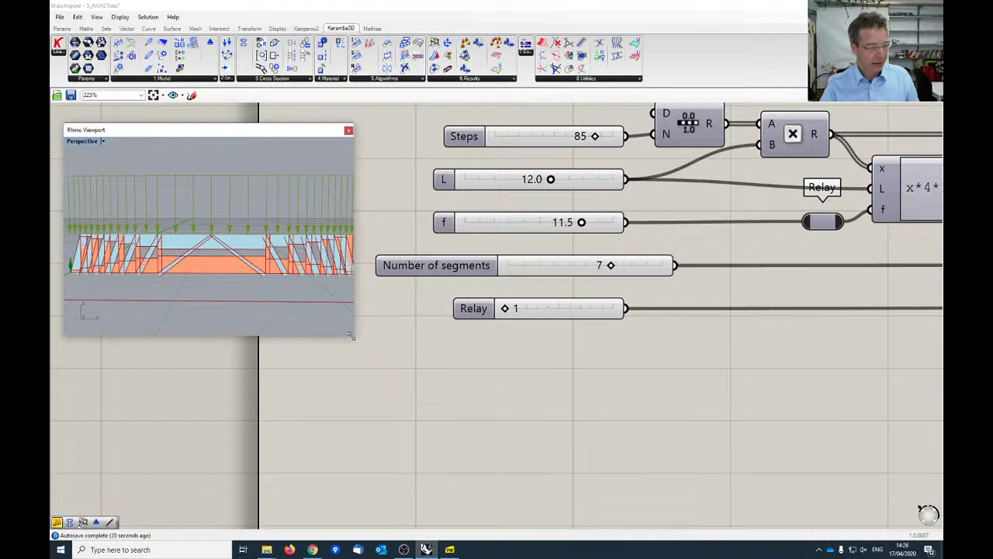
pyautogui.moveTo(351, 339); pyautogui.dragTo(388, 352)
pyautogui.scroll(-4, 318, 303)
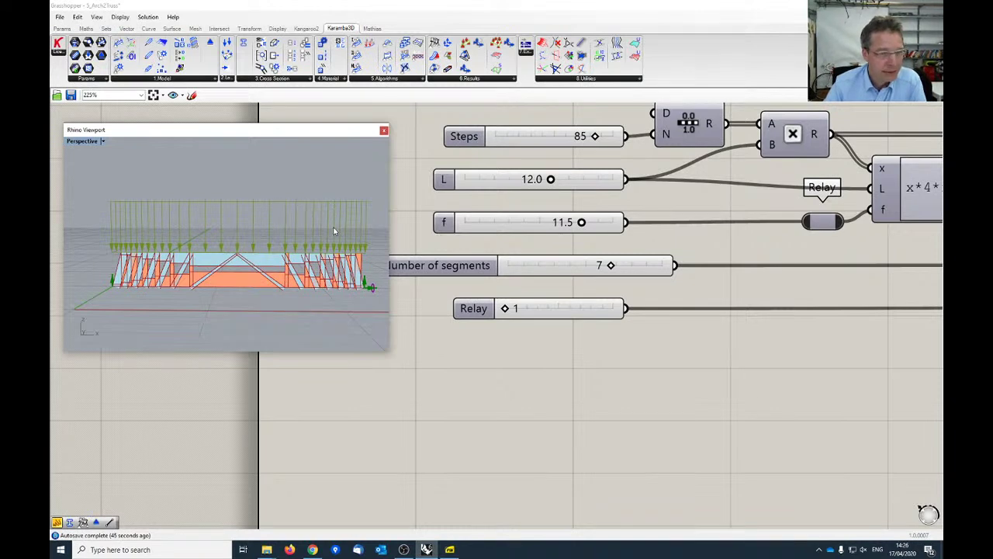
# Examine the support and load components and the groups for diagonals under compression and diagonals under tension
pyautogui.scroll(-3, 594, 372)
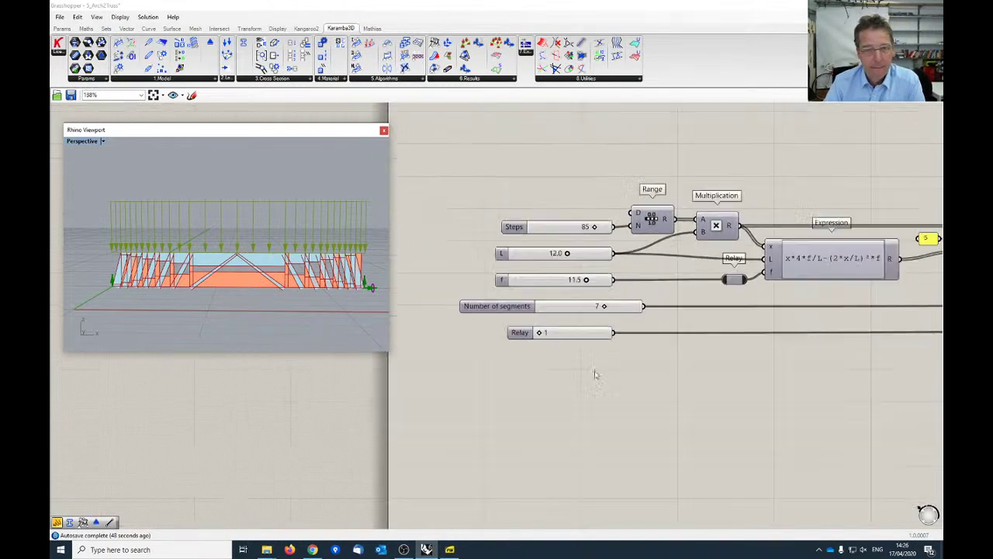
pyautogui.moveTo(804, 381); pyautogui.dragTo(587, 374, button='right')
pyautogui.scroll(-2, 896, 365)
pyautogui.moveTo(901, 355); pyautogui.dragTo(538, 347, button='right')
pyautogui.moveTo(859, 406); pyautogui.dragTo(506, 399, button='right')
pyautogui.moveTo(854, 424); pyautogui.dragTo(468, 412, button='right')
pyautogui.moveTo(766, 385); pyautogui.dragTo(492, 233, button='right')
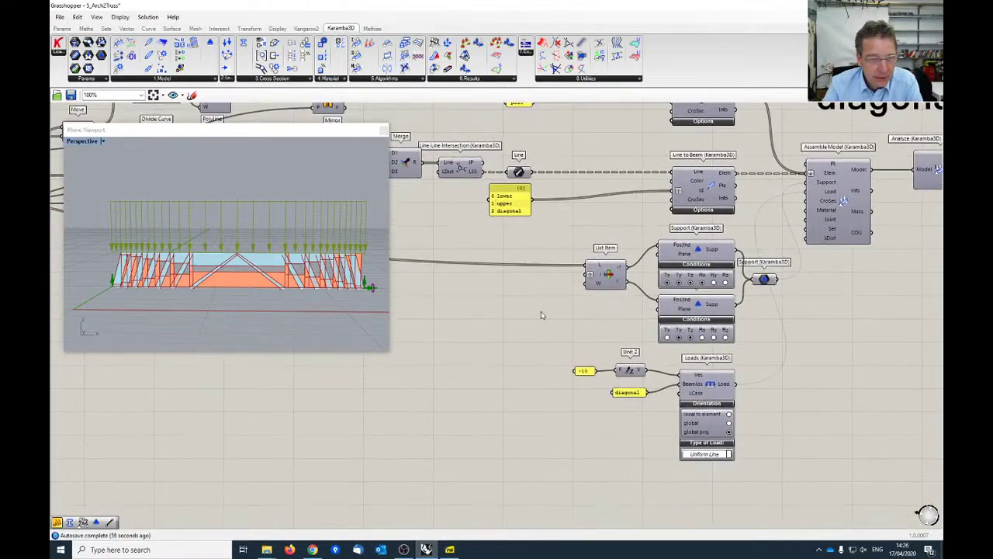
pyautogui.scroll(-2, 543, 289)
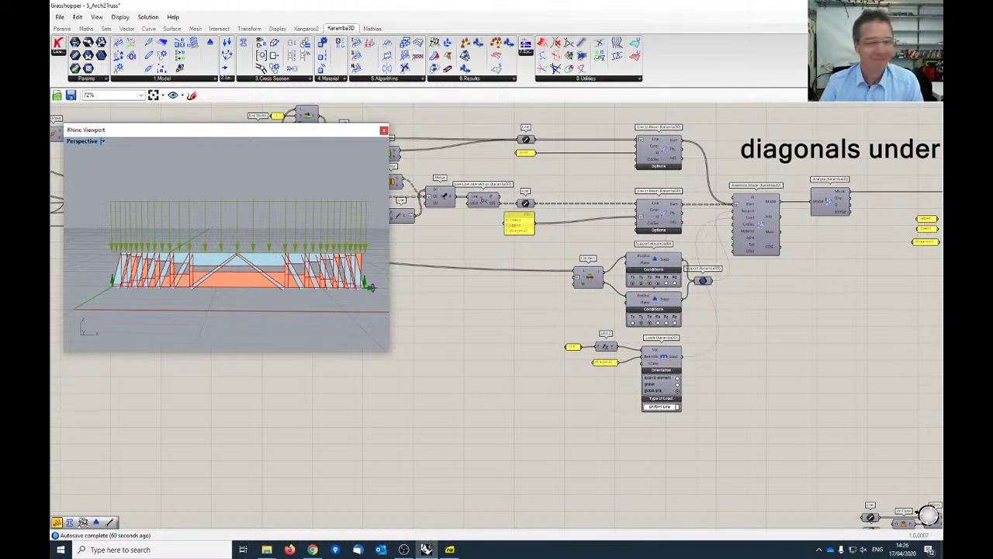
pyautogui.moveTo(552, 346)
pyautogui.mouseDown(button='right')
pyautogui.moveTo(570, 344)
pyautogui.moveTo(430, 349)
pyautogui.mouseUp(button='right')
pyautogui.moveTo(853, 373); pyautogui.dragTo(633, 283, button='right')
pyautogui.scroll(-4, 706, 380)
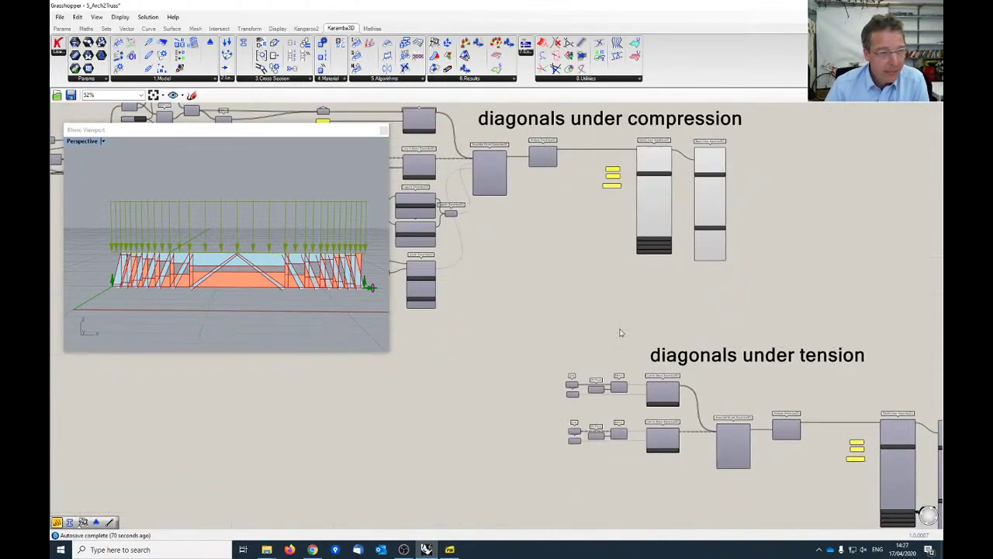
pyautogui.scroll(-5, 485, 340)
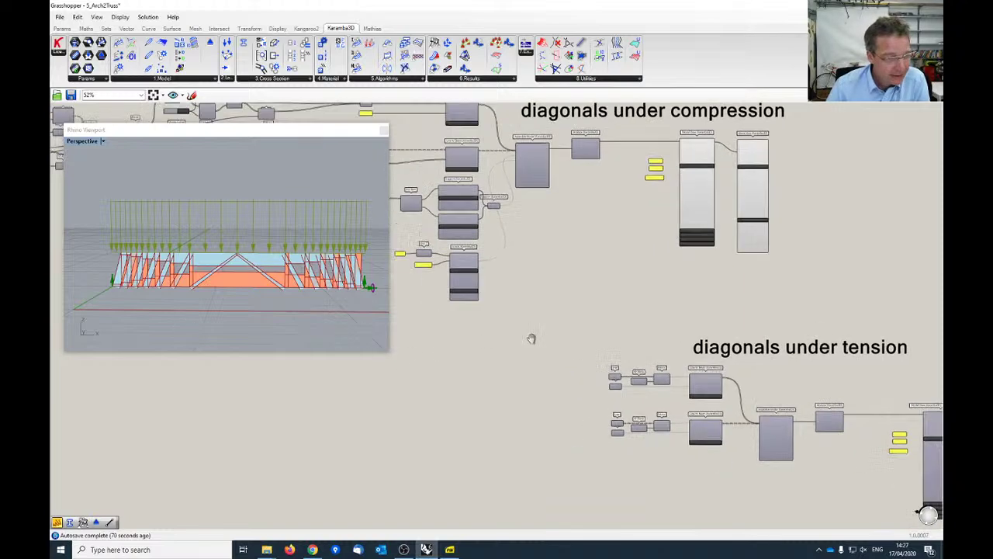
# Set the Relay slider below Number of segments to 11
pyautogui.scroll(2, 497, 268)
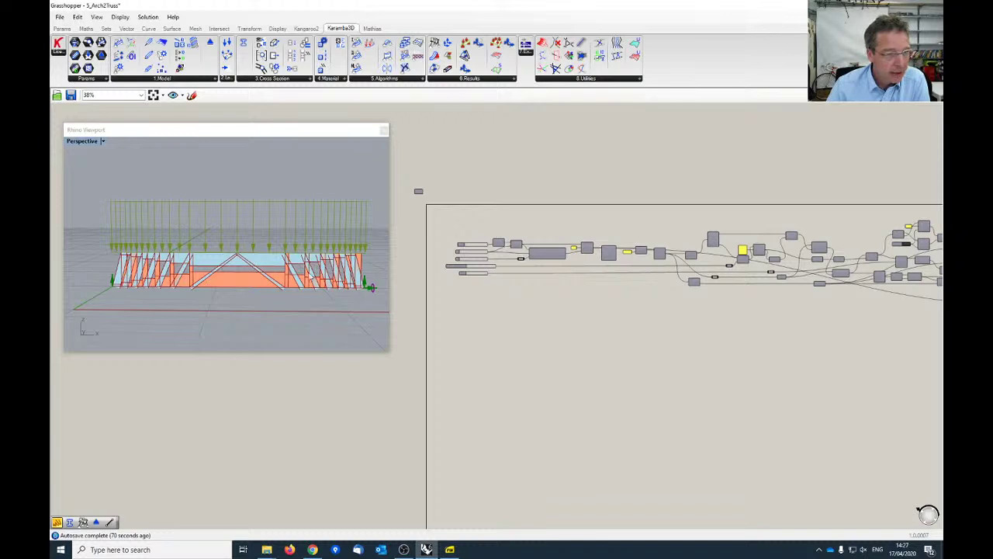
pyautogui.scroll(5, 475, 291)
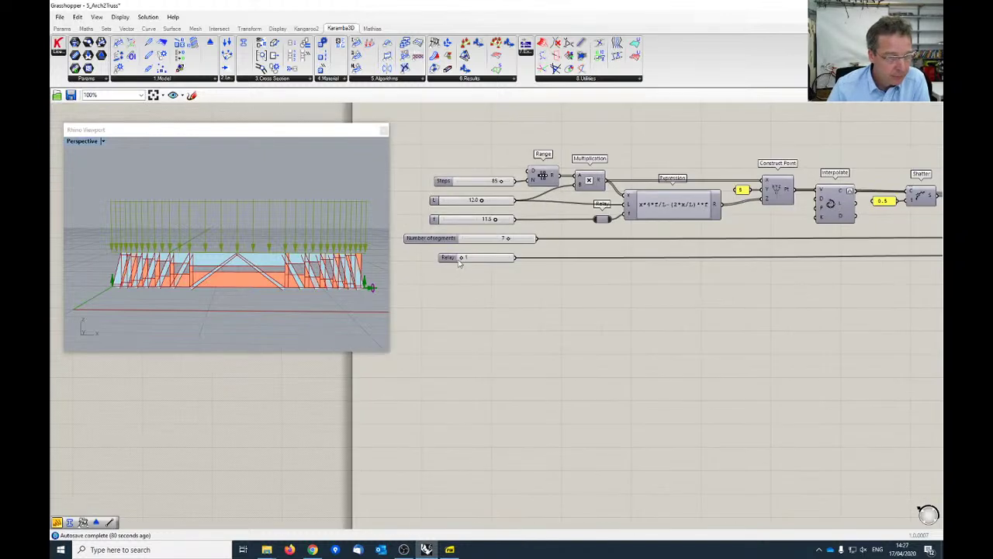
pyautogui.moveTo(463, 257); pyautogui.dragTo(487, 258)
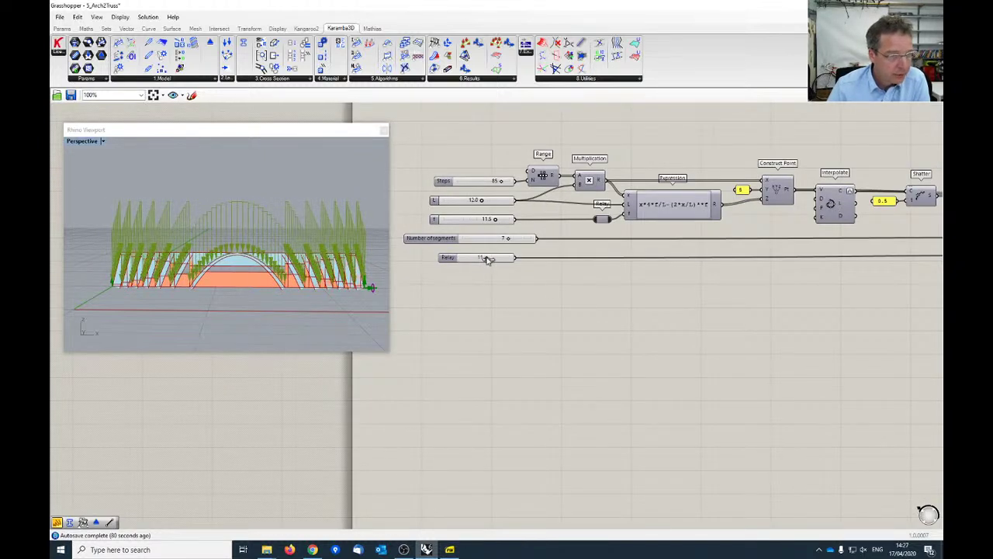
# Examine the "diagonals under tension" group, where the lines are mirrored about the XY plane
pyautogui.moveTo(854, 422); pyautogui.dragTo(578, 381, button='right')
pyautogui.moveTo(919, 305); pyautogui.dragTo(513, 303, button='right')
pyautogui.moveTo(923, 355); pyautogui.dragTo(582, 332, button='right')
pyautogui.moveTo(925, 352)
pyautogui.mouseDown(button='right')
pyautogui.moveTo(505, 343)
pyautogui.moveTo(459, 333)
pyautogui.moveTo(869, 358)
pyautogui.moveTo(505, 337)
pyautogui.moveTo(505, 293)
pyautogui.moveTo(607, 311)
pyautogui.mouseUp(button='right')
pyautogui.scroll(-2, 505, 337)
pyautogui.moveTo(633, 465); pyautogui.dragTo(598, 303, button='right')
pyautogui.scroll(4, 598, 303)
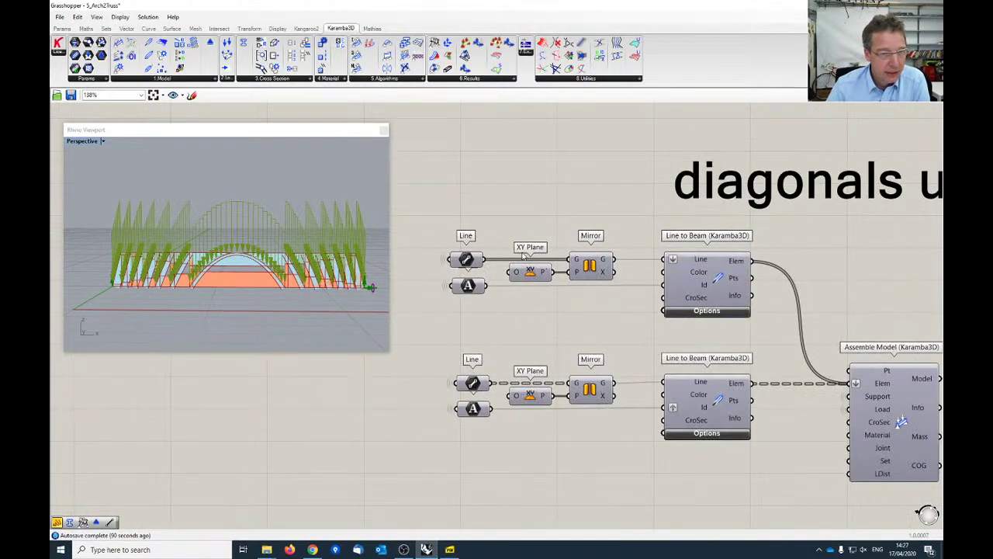
# Enable the preview of the Model View and Beam View components in the "diagonals under tension" group
pyautogui.scroll(-3, 578, 271)
pyautogui.moveTo(691, 260); pyautogui.dragTo(559, 259, button='right')
pyautogui.moveTo(783, 263); pyautogui.dragTo(659, 264, button='right')
pyautogui.scroll(-2, 662, 228)
pyautogui.moveTo(662, 228); pyautogui.dragTo(598, 228, button='right')
pyautogui.moveTo(611, 225); pyautogui.dragTo(812, 520)
pyautogui.press('space')
pyautogui.click(734, 290)
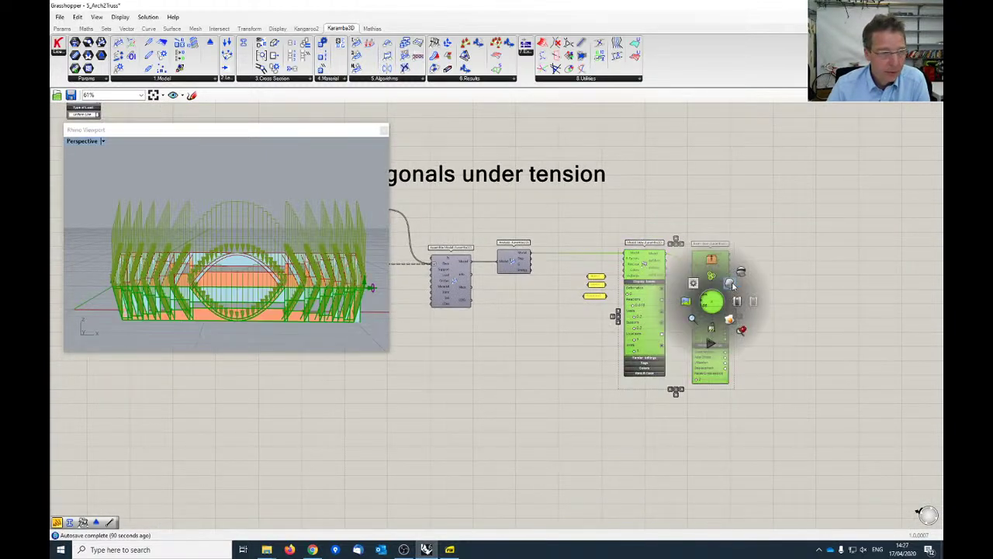
# Disable the preview of the Model View and Beam View components in the "diagonals under compression" group
pyautogui.moveTo(487, 393); pyautogui.dragTo(591, 397, button='right')
pyautogui.scroll(4, 172, 285)
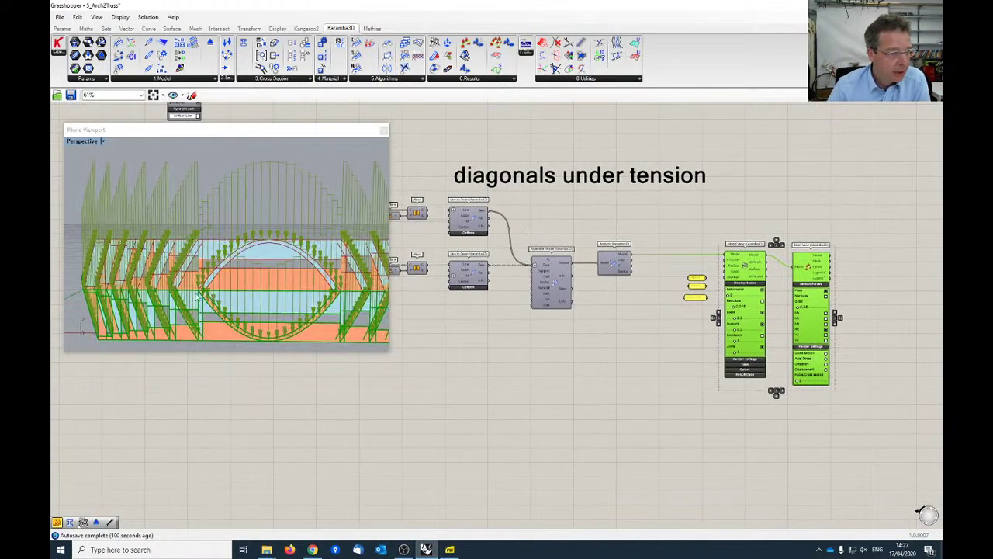
pyautogui.scroll(-4, 173, 286)
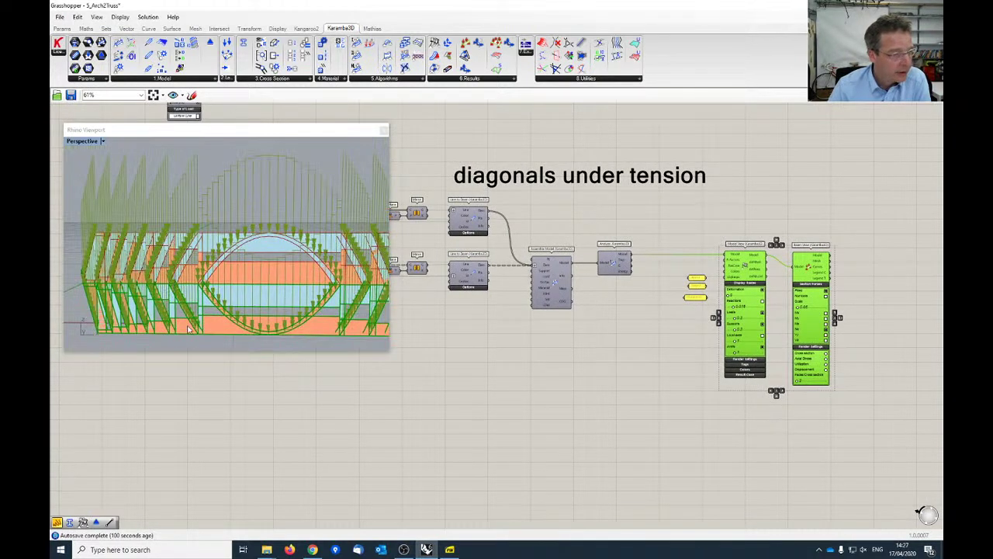
pyautogui.scroll(-3, 516, 404)
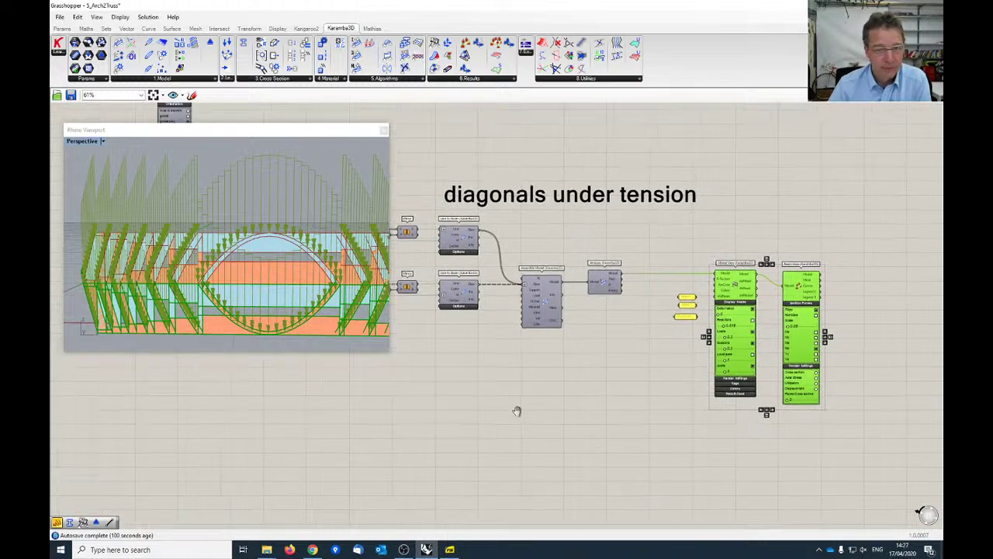
pyautogui.moveTo(769, 188); pyautogui.dragTo(816, 309, button='right')
pyautogui.moveTo(538, 194); pyautogui.dragTo(615, 303)
pyautogui.middleClick(597, 234)
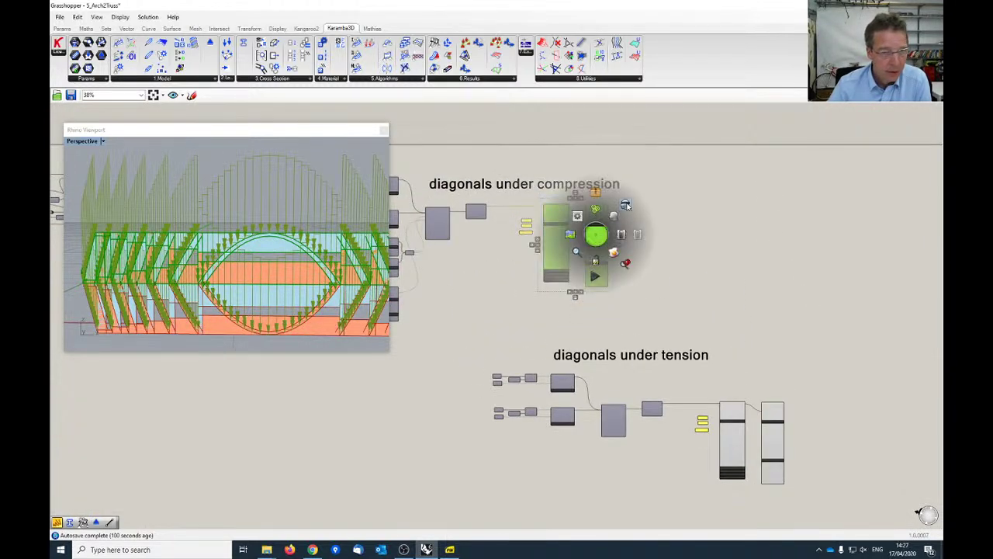
pyautogui.click(626, 205)
pyautogui.scroll(-2, 337, 278)
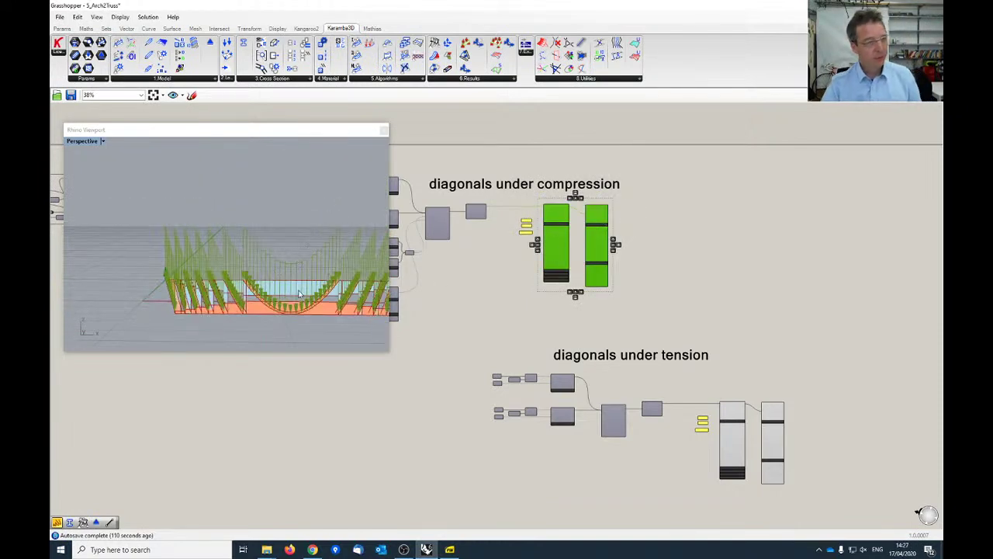
pyautogui.moveTo(294, 297); pyautogui.dragTo(244, 301, button='right')
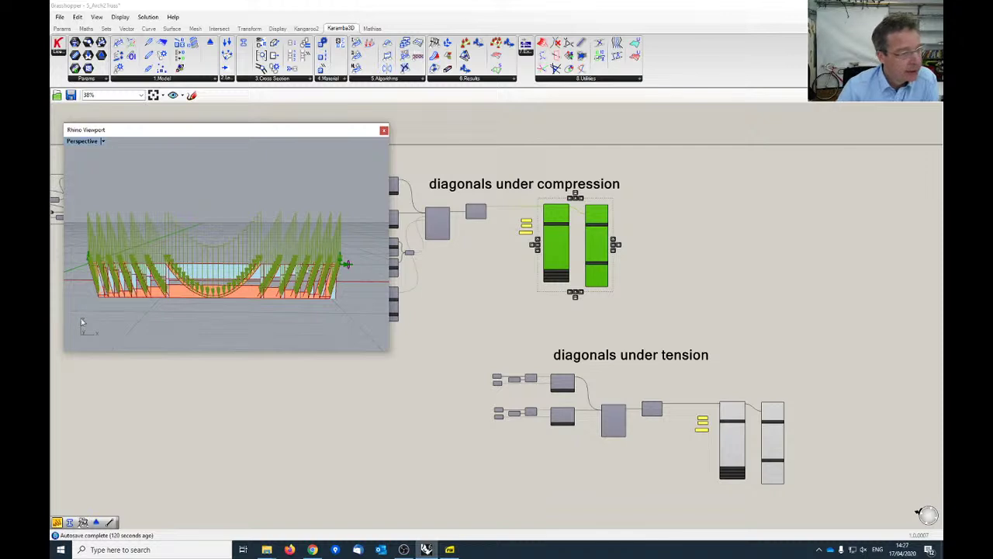
pyautogui.scroll(2, 120, 294)
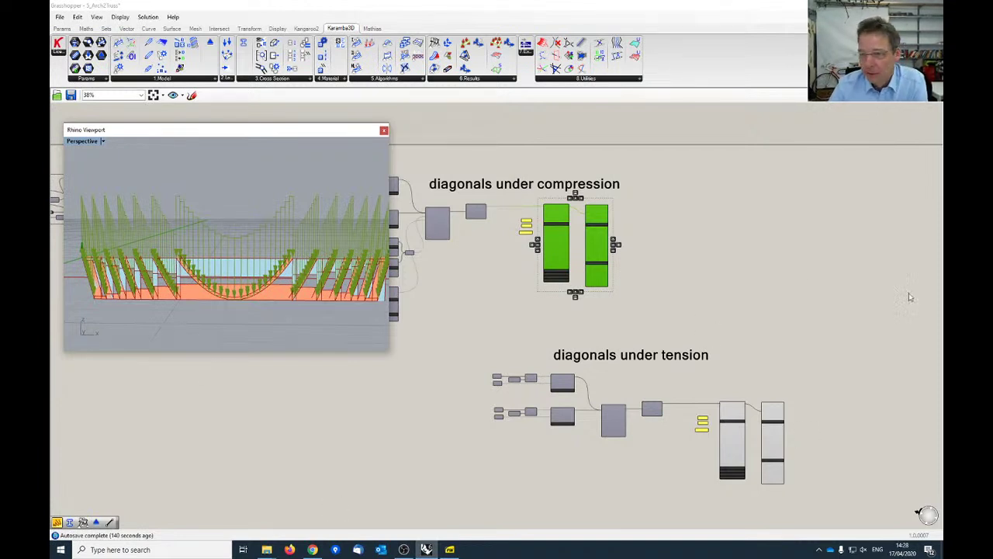
# Switch to the PDF 200416_OttoWagner.pdf and examine the compression and tension truss sketches and the Zollamtsbridge photos
pyautogui.scroll(-2, 788, 259)
pyautogui.moveTo(731, 257); pyautogui.dragTo(789, 244, button='right')
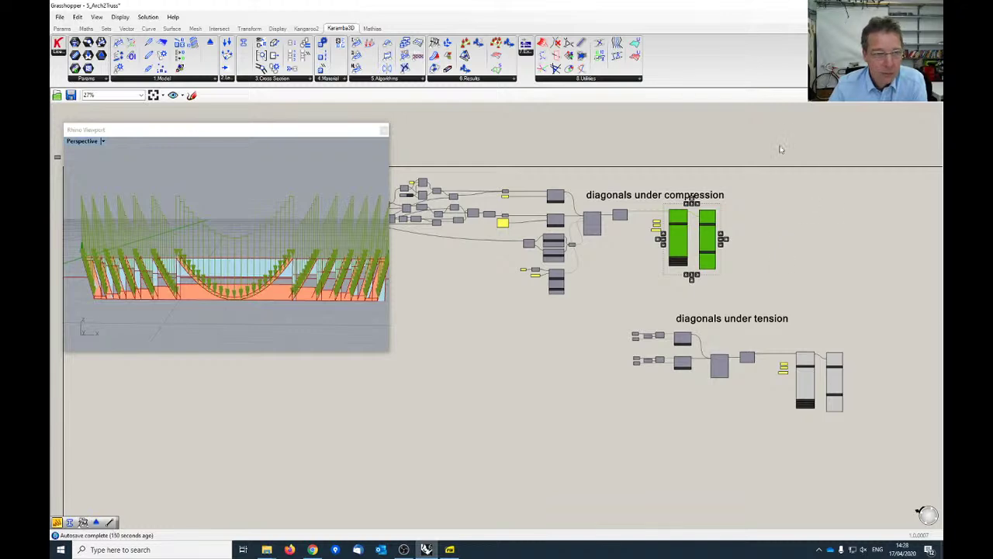
pyautogui.scroll(-1, 759, 124)
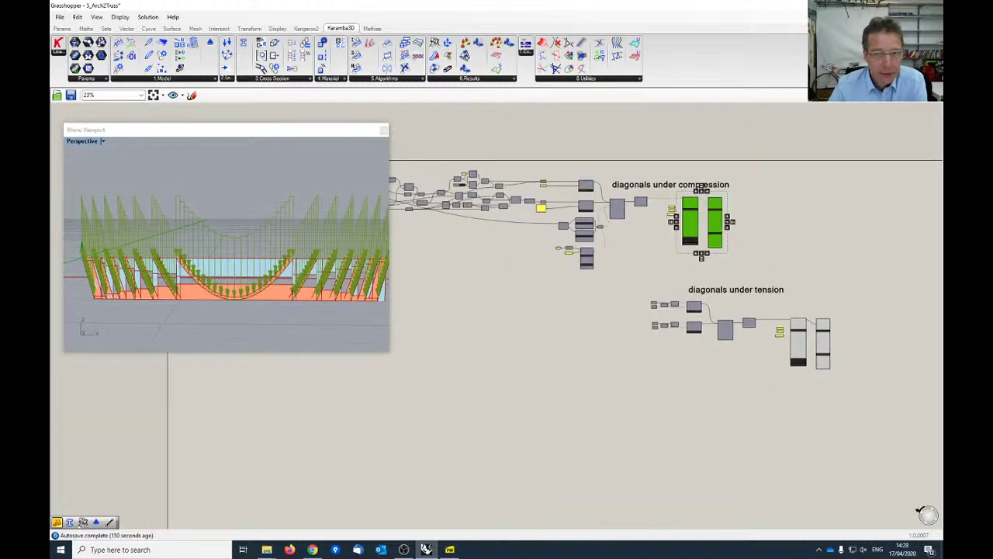
pyautogui.click(450, 549)
pyautogui.scroll(-3, 544, 351)
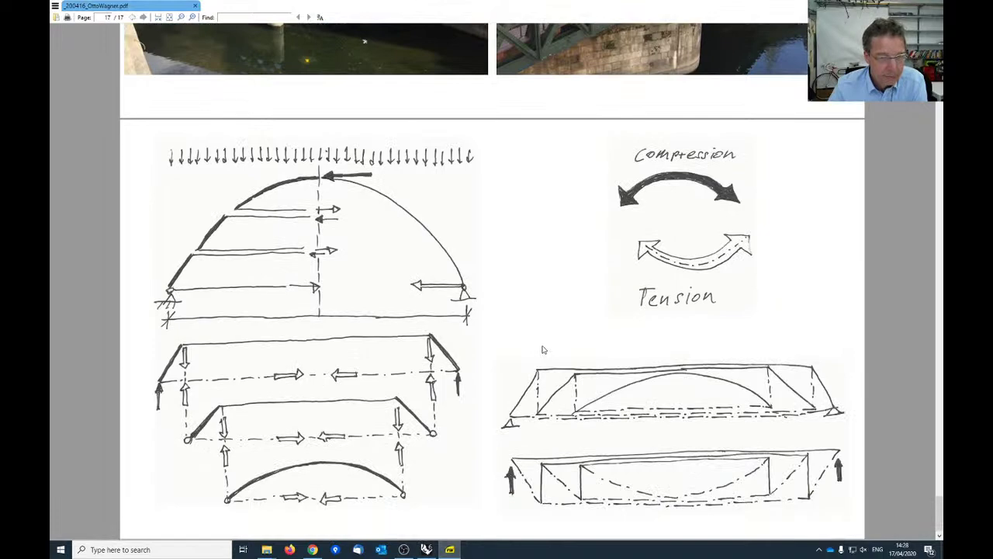
pyautogui.scroll(6, 546, 346)
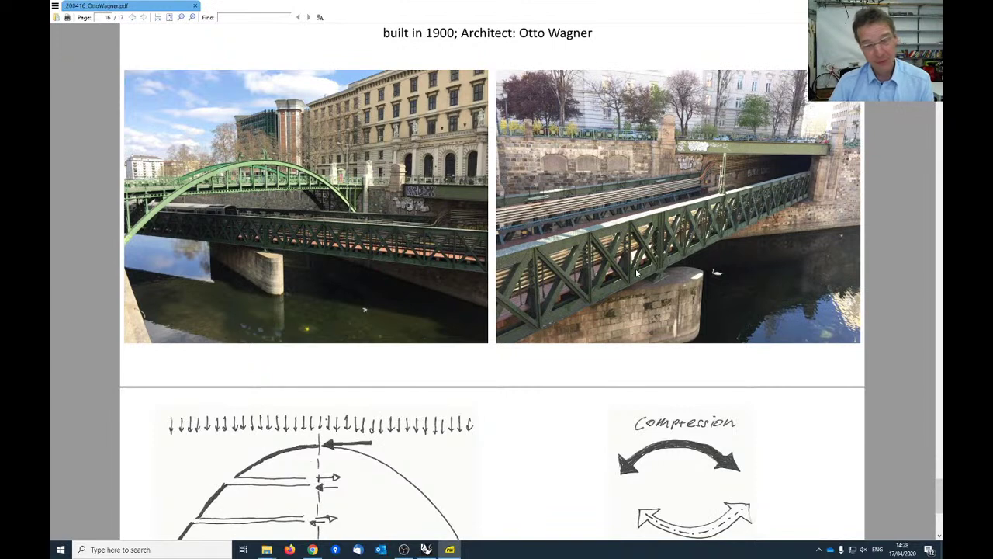
pyautogui.scroll(1, 624, 273)
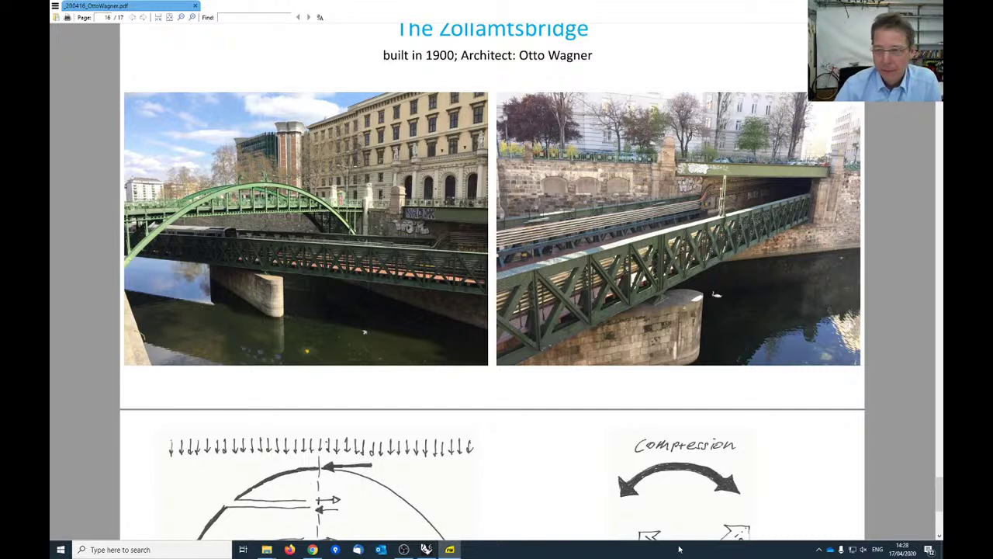
# Return to Grasshopper, open the 6_Bridge definition from the file explorer and show the whole bridge truss in perspective
pyautogui.click(426, 550)
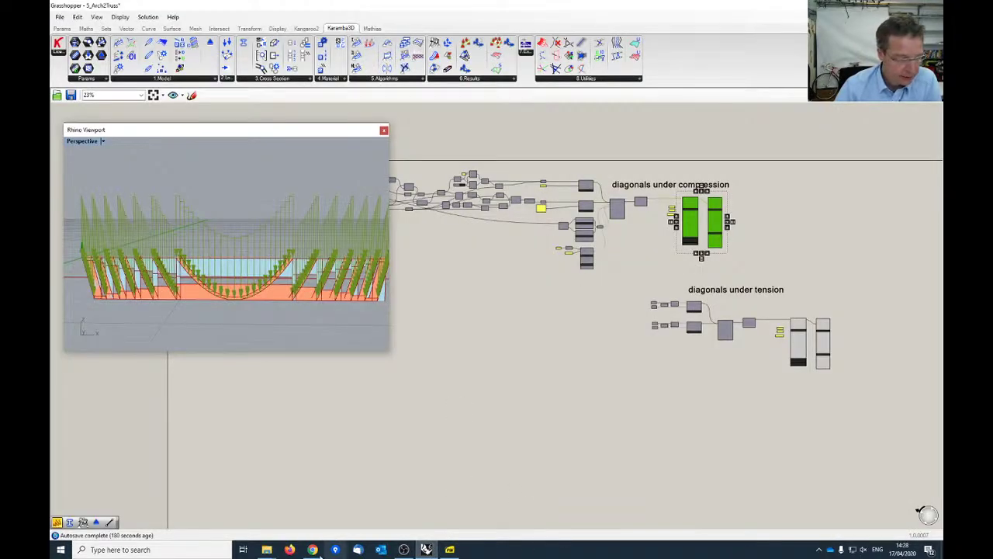
pyautogui.click(266, 550)
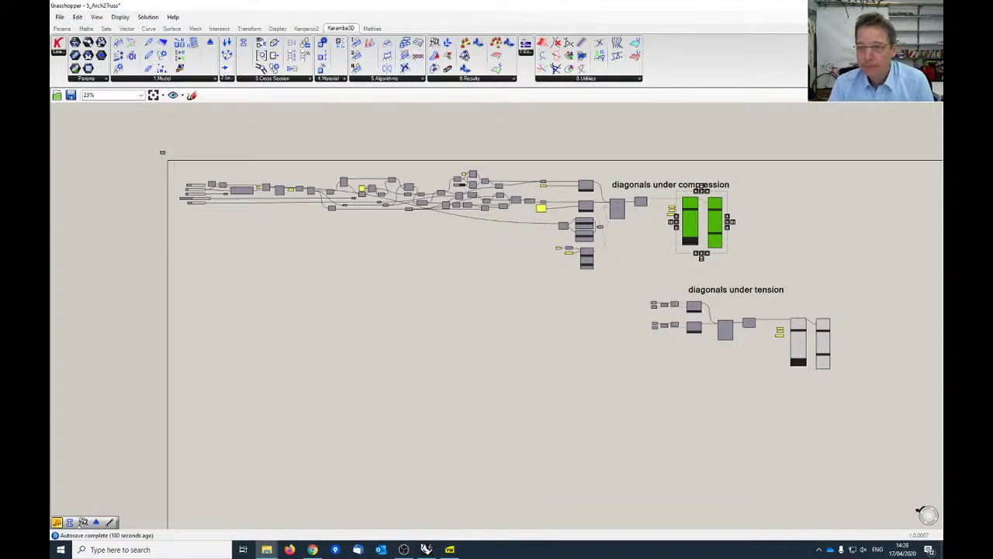
pyautogui.moveTo(505, 362); pyautogui.dragTo(388, 353)
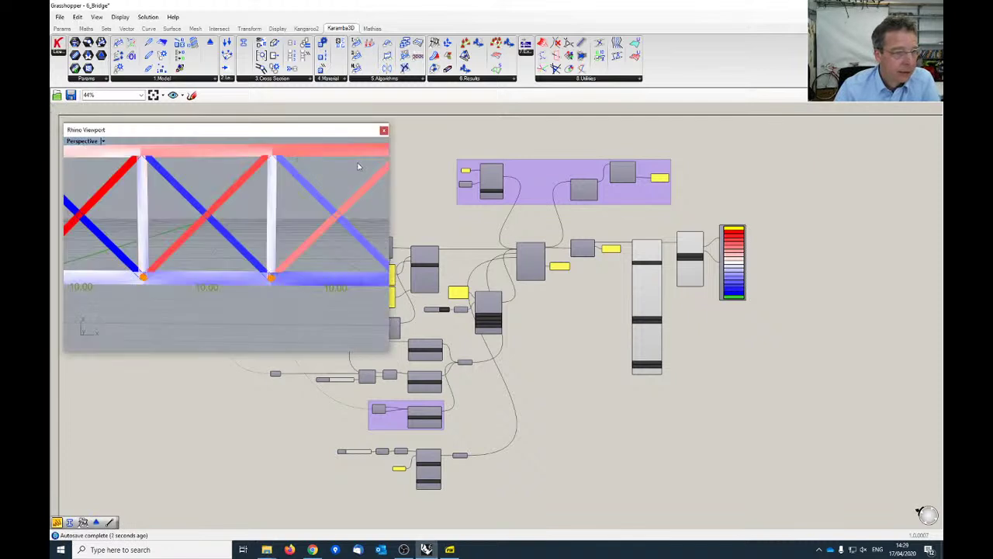
pyautogui.scroll(-5, 264, 210)
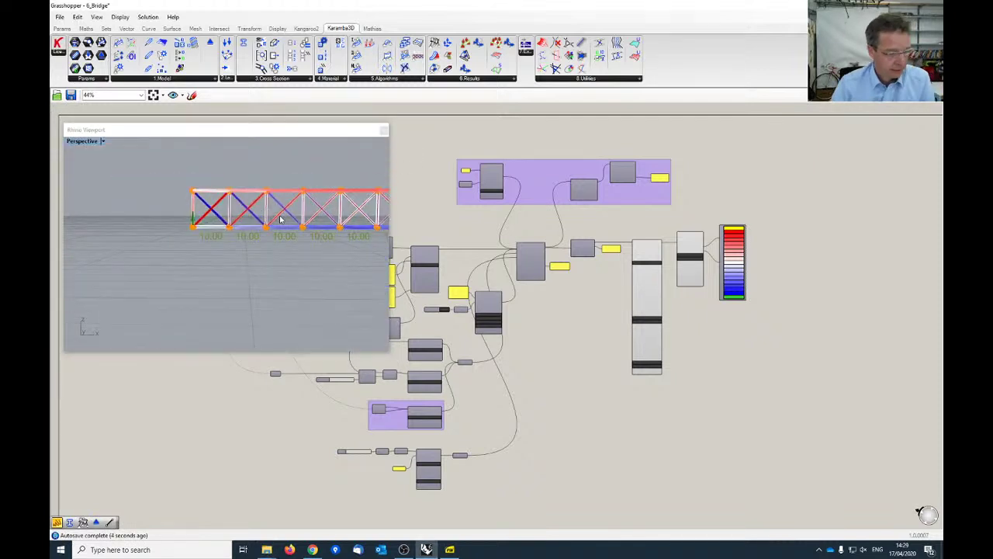
pyautogui.scroll(-4, 195, 268)
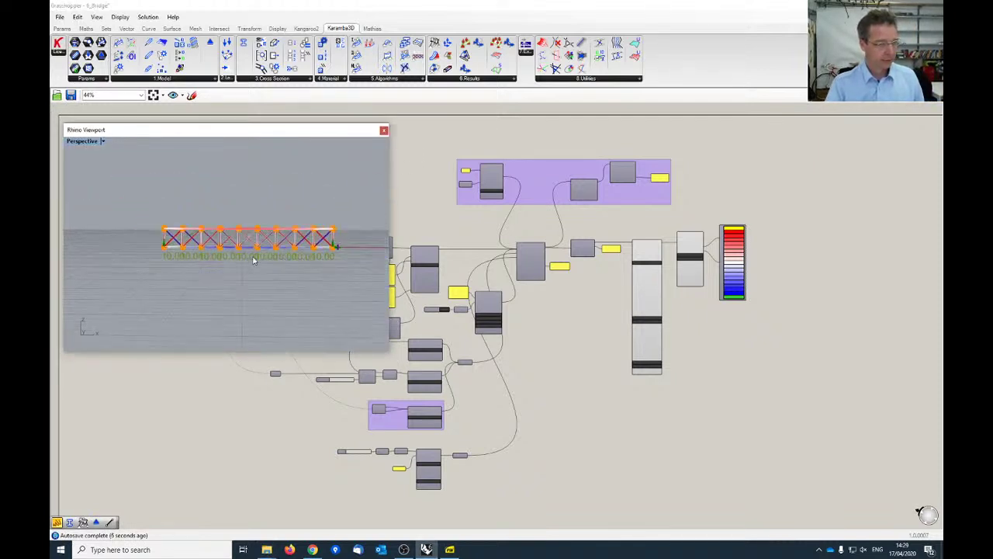
pyautogui.keyDown('shift'); pyautogui.moveTo(343, 275); pyautogui.dragTo(342, 250, button='right'); pyautogui.keyUp('shift')
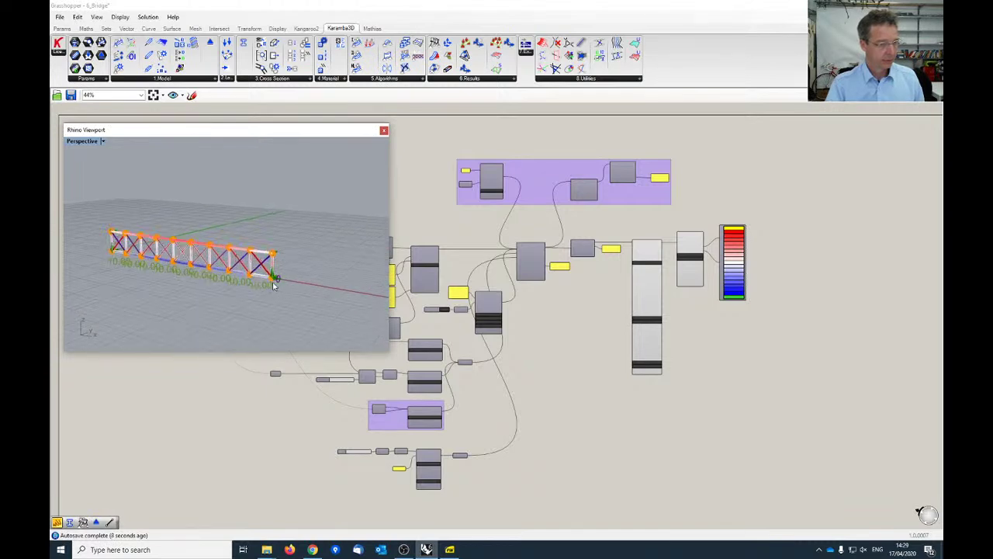
# Set the Bridge Length slider to 36
pyautogui.moveTo(498, 222); pyautogui.dragTo(779, 233, button='right')
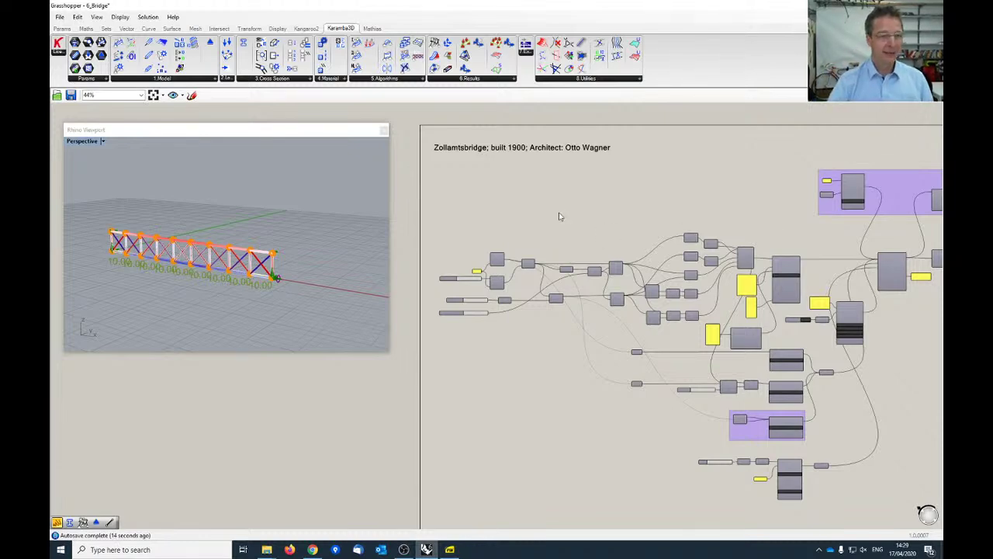
pyautogui.scroll(5, 592, 214)
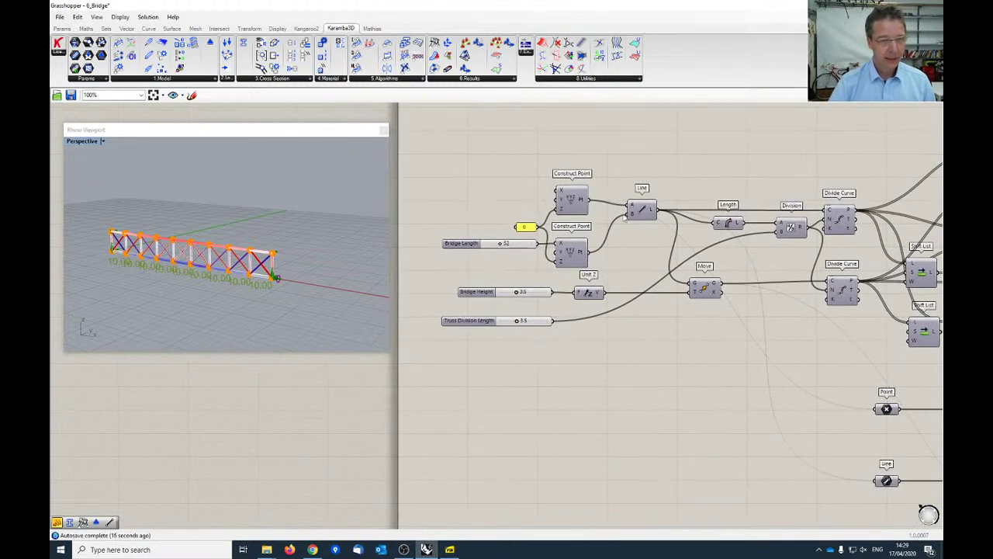
pyautogui.scroll(1, 569, 225)
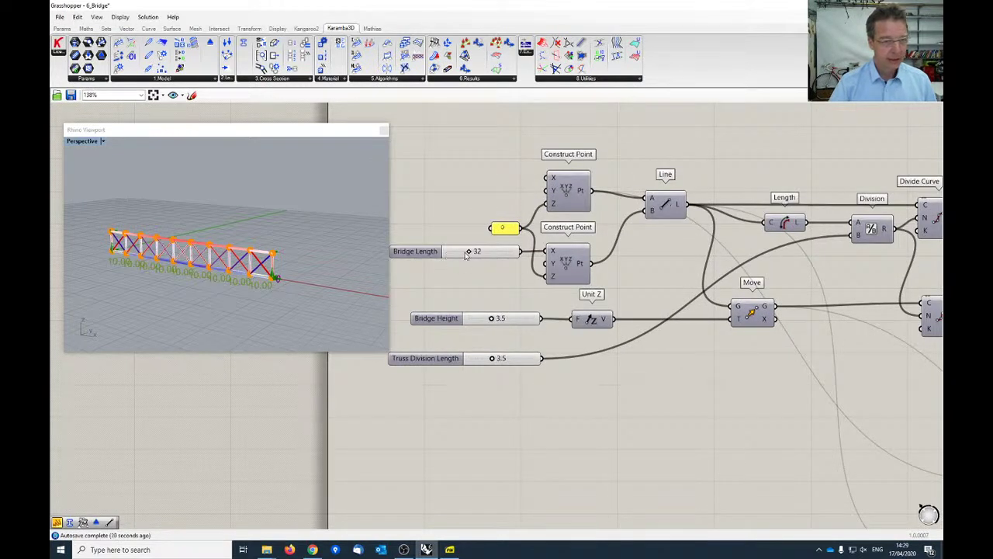
pyautogui.moveTo(473, 253); pyautogui.dragTo(475, 253)
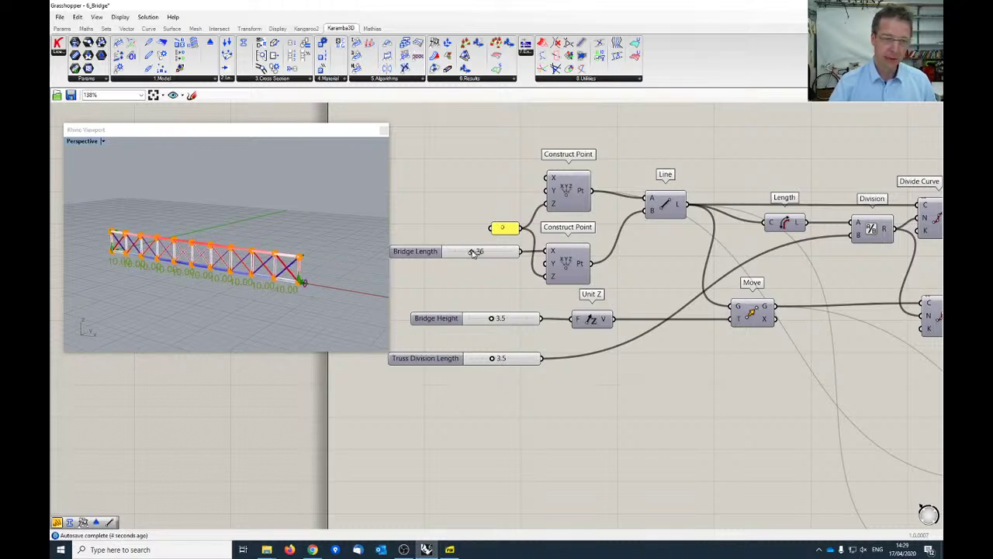
pyautogui.moveTo(499, 287); pyautogui.dragTo(530, 252, button='right')
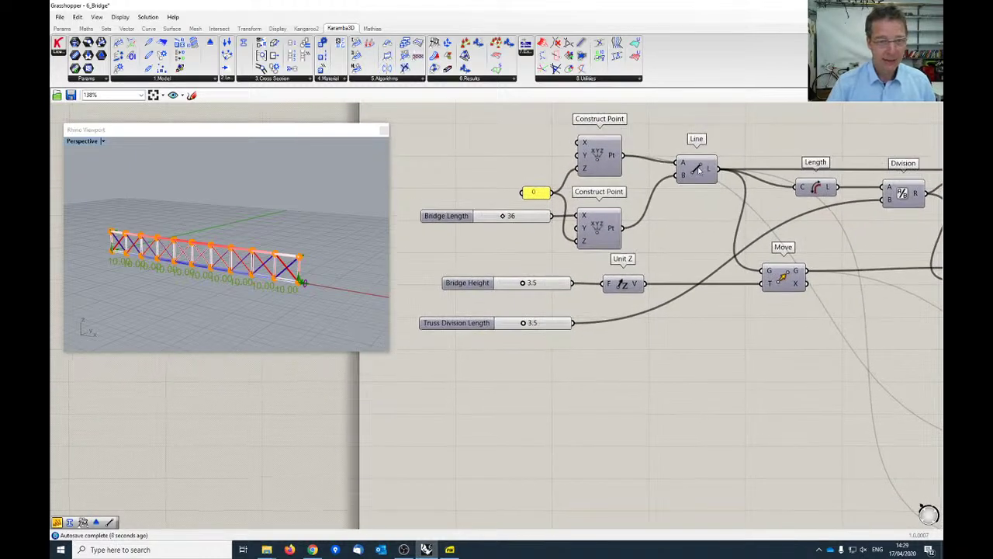
# Disable the preview of the result display components at the end of the bridge definition
pyautogui.scroll(-8, 705, 198)
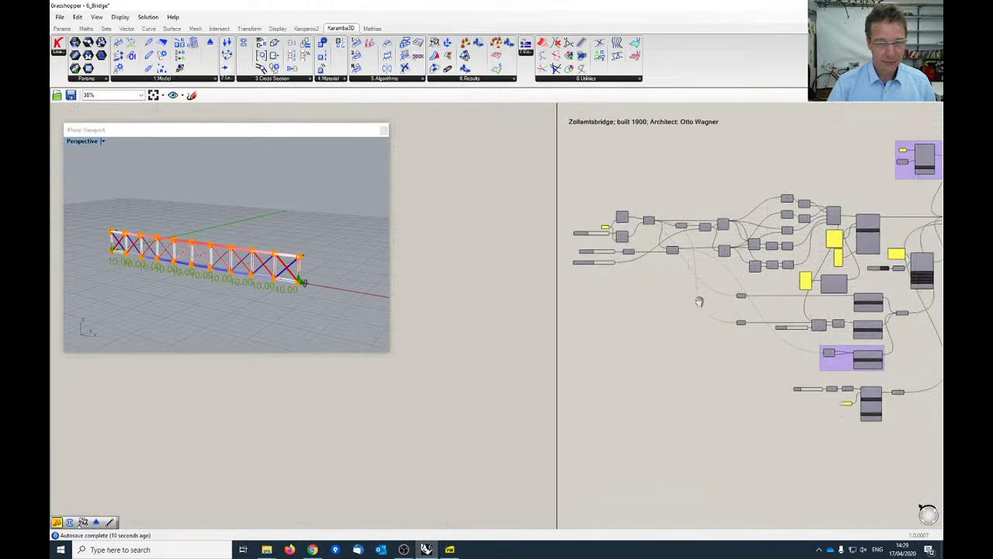
pyautogui.moveTo(723, 303); pyautogui.dragTo(457, 295, button='right')
pyautogui.moveTo(786, 183); pyautogui.dragTo(861, 332)
pyautogui.middleClick(846, 203)
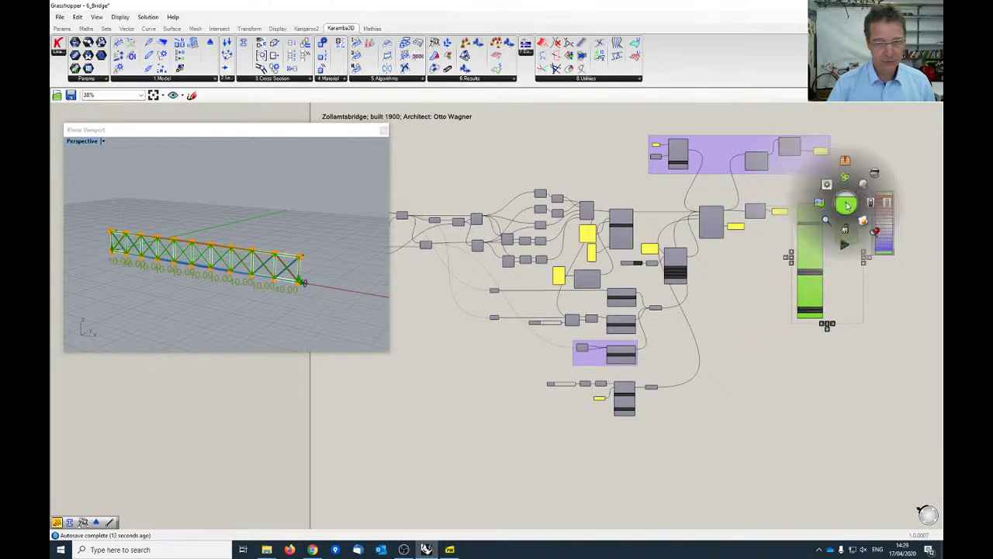
pyautogui.click(875, 174)
# Enable the preview of the Line component for the bridge's base line and of the Move component for its raised copy
pyautogui.scroll(5, 554, 266)
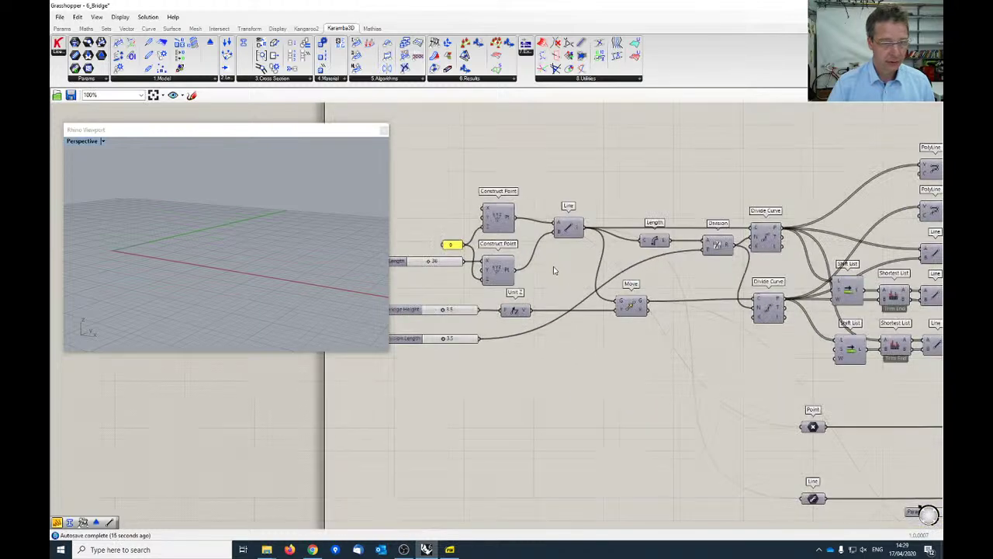
pyautogui.scroll(1, 553, 266)
pyautogui.middleClick(571, 220)
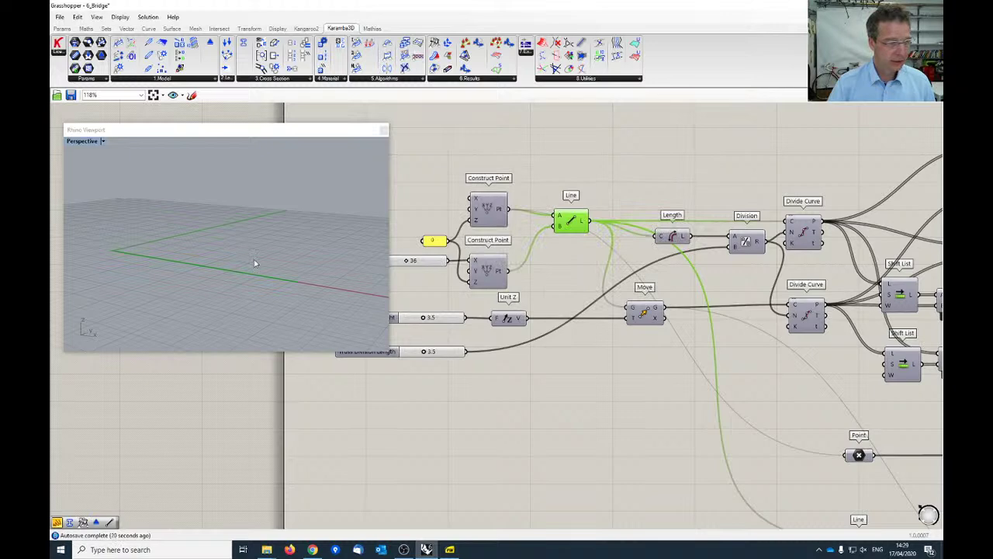
pyautogui.click(576, 360)
pyautogui.moveTo(609, 370); pyautogui.dragTo(648, 359, button='right')
pyautogui.click(693, 305)
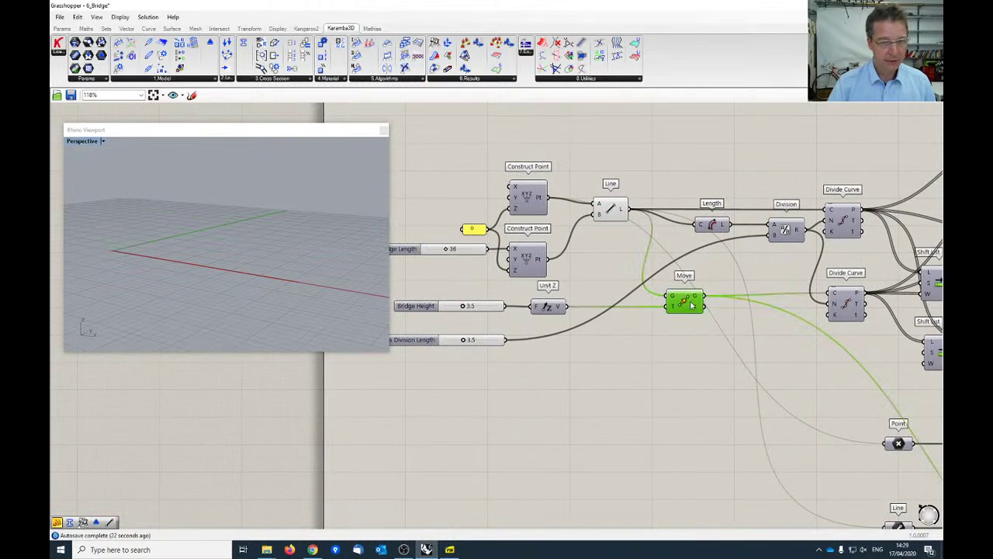
pyautogui.middleClick(689, 305)
pyautogui.click(706, 284)
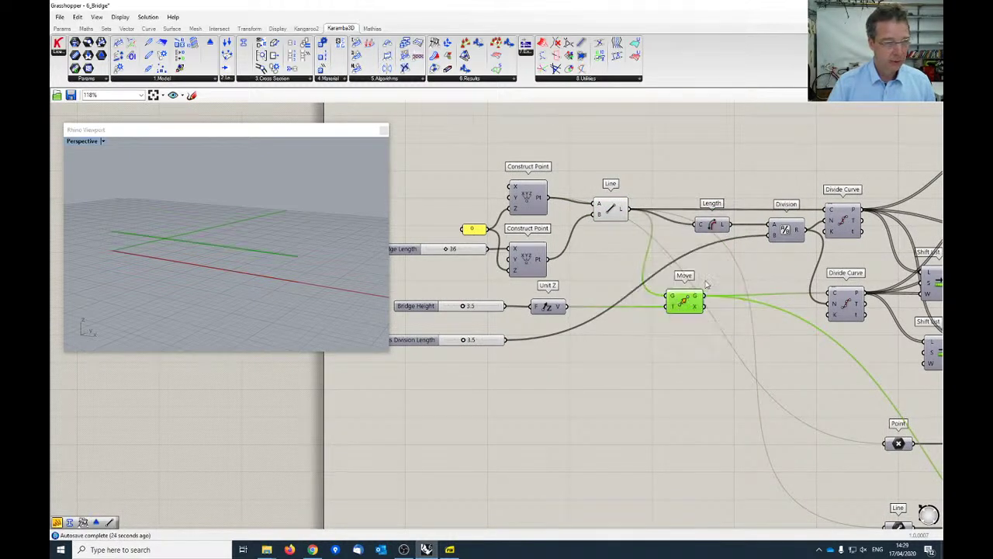
pyautogui.moveTo(318, 269); pyautogui.dragTo(295, 264, button='right')
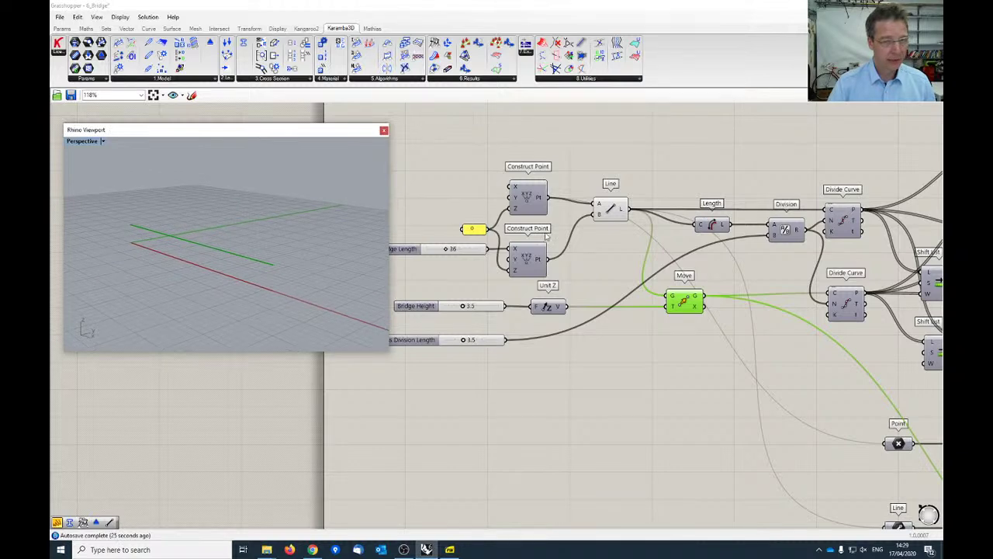
# Select the base Line component to highlight it, and set the Bridge Height slider to 3.6
pyautogui.click(611, 211)
pyautogui.scroll(-1, 622, 285)
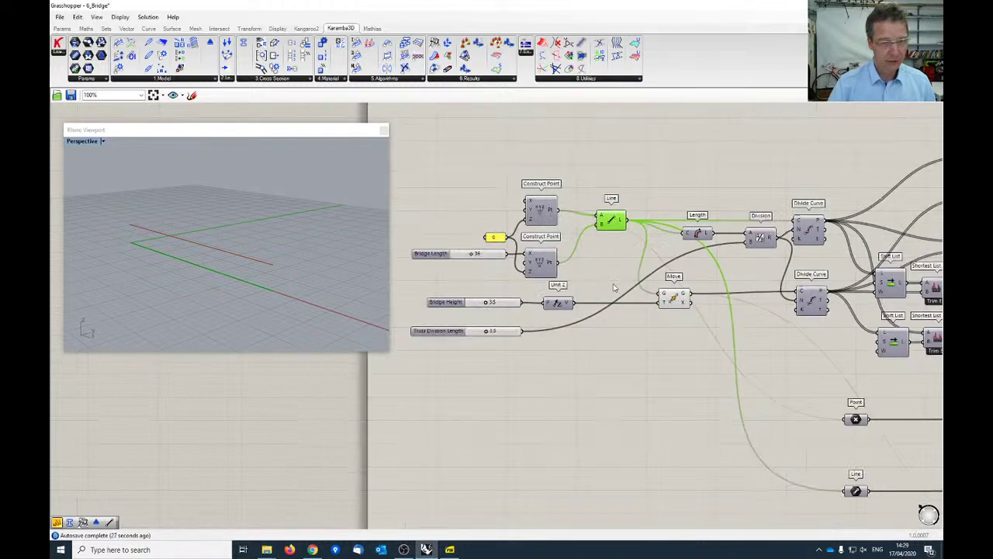
pyautogui.rightClick(660, 390)
pyautogui.scroll(2, 425, 307)
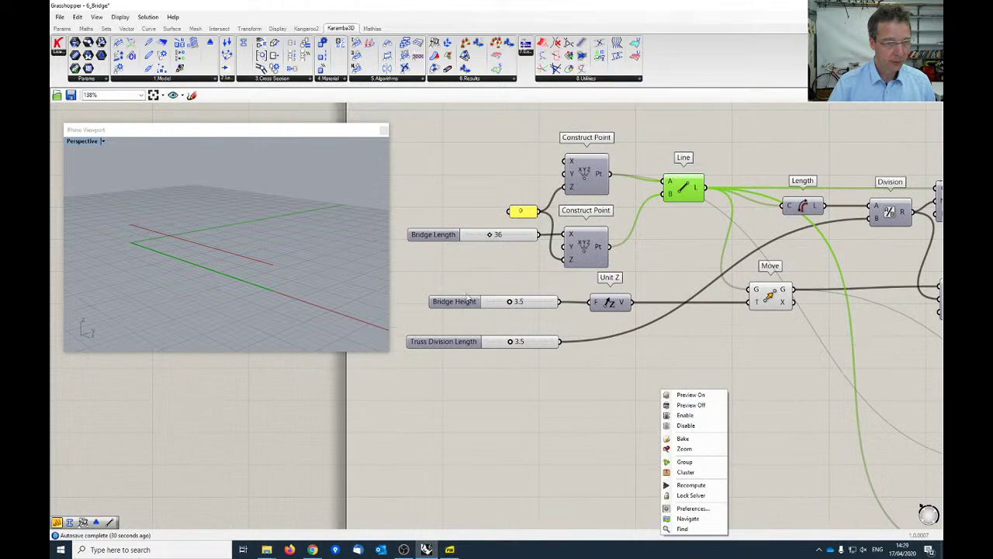
pyautogui.click(512, 302)
pyautogui.moveTo(512, 303); pyautogui.dragTo(519, 302)
# Select the two Divide Curve components one after the other to examine how the bridge's base line and raised line are divided
pyautogui.moveTo(720, 402); pyautogui.dragTo(676, 398, button='right')
pyautogui.scroll(-1, 677, 402)
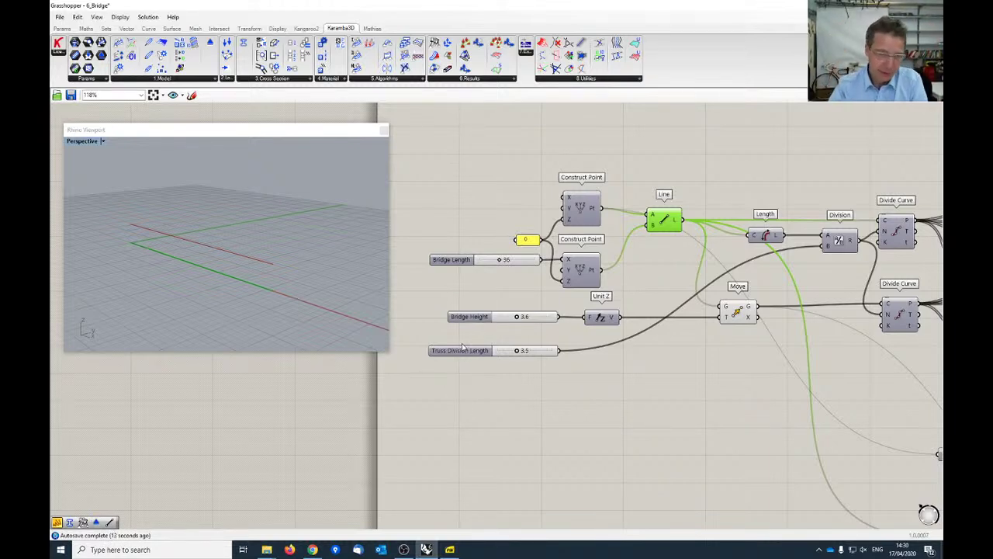
pyautogui.moveTo(806, 382); pyautogui.dragTo(700, 437, button='right')
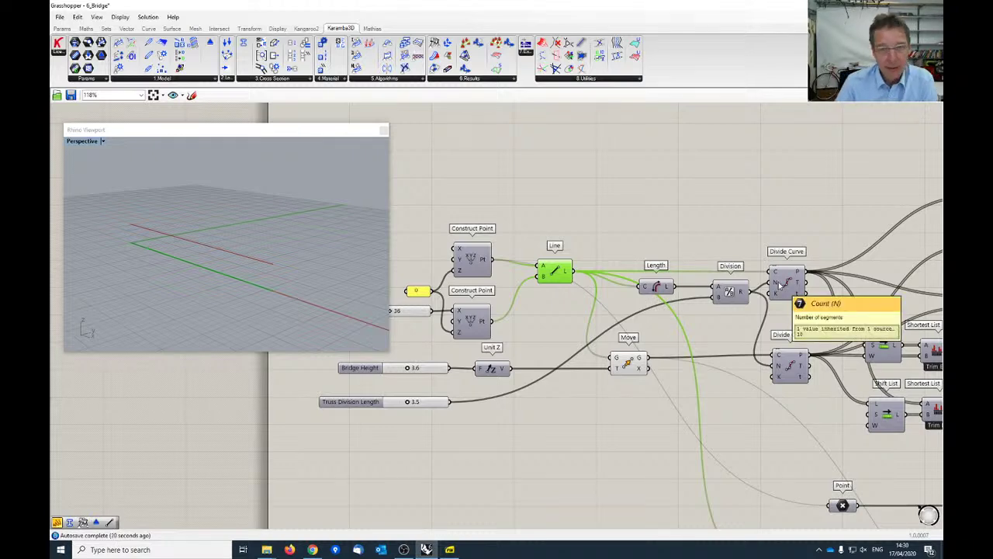
pyautogui.moveTo(780, 330); pyautogui.dragTo(572, 330, button='right')
pyautogui.click(586, 281)
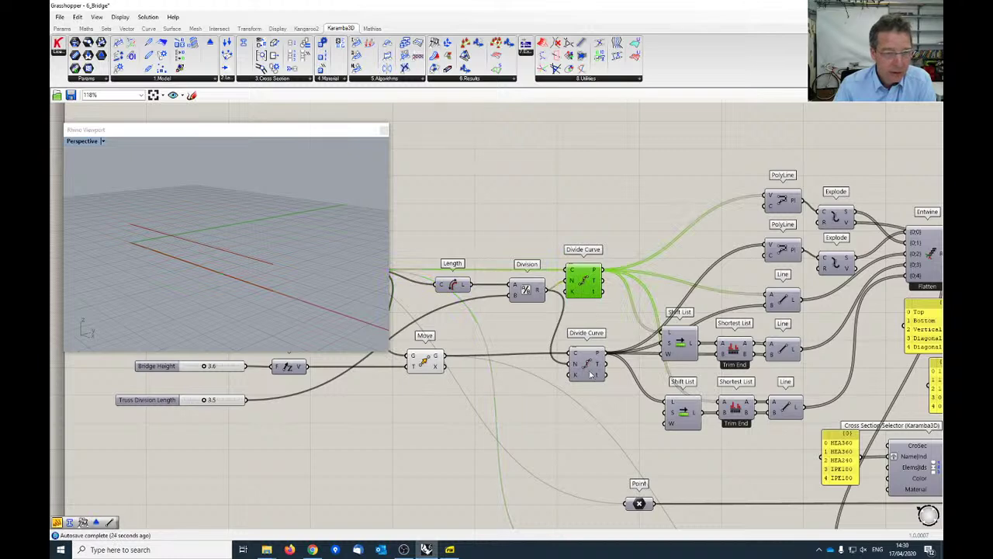
pyautogui.click(592, 375)
# Enable the preview of the Line component that connects the division points of both chords as the truss verticals
pyautogui.scroll(-3, 605, 319)
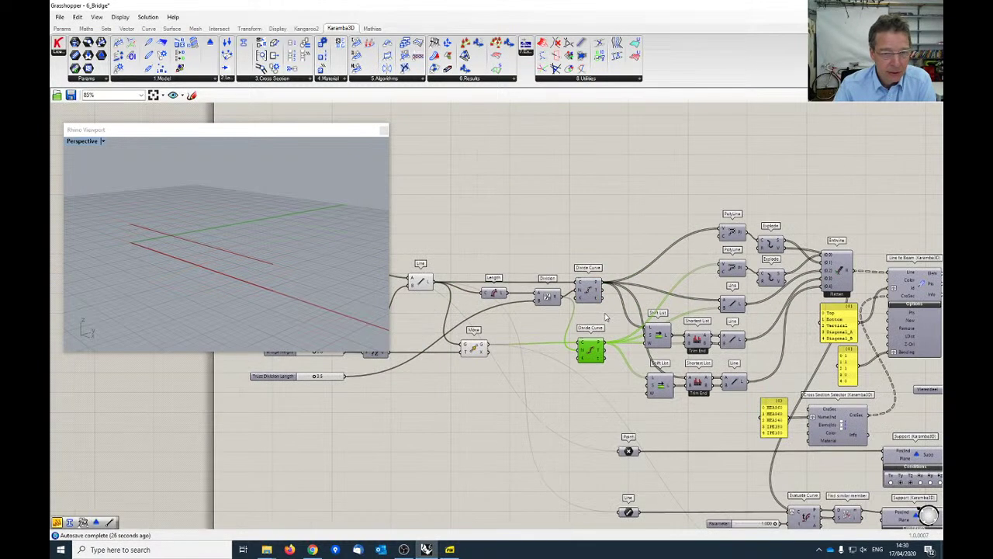
pyautogui.moveTo(577, 316); pyautogui.dragTo(532, 301, button='right')
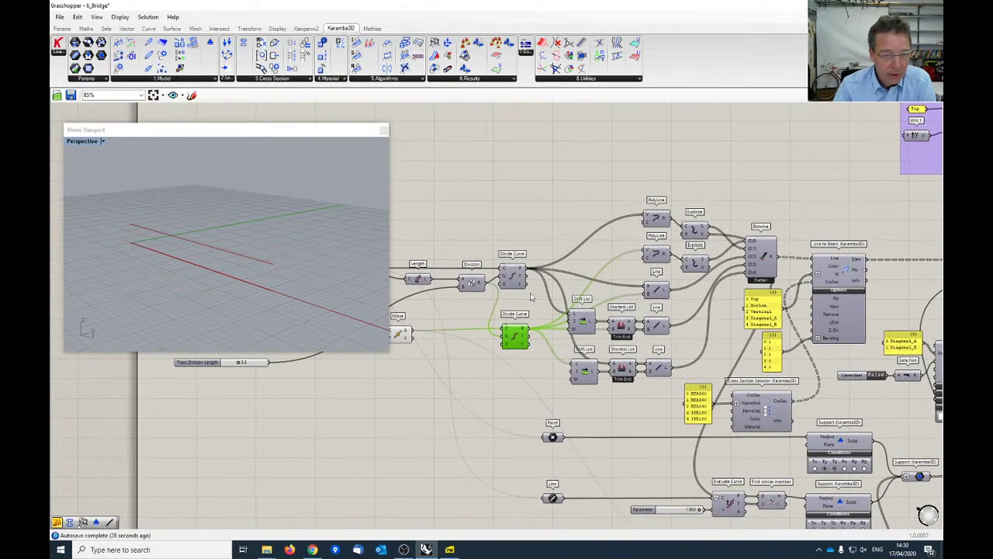
pyautogui.scroll(2, 600, 237)
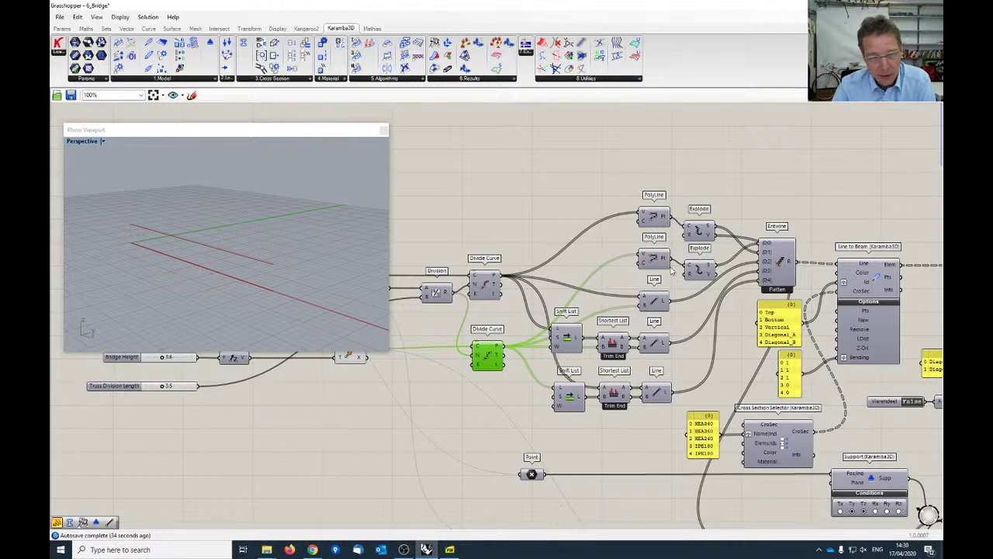
pyautogui.moveTo(602, 295); pyautogui.dragTo(619, 243, button='right')
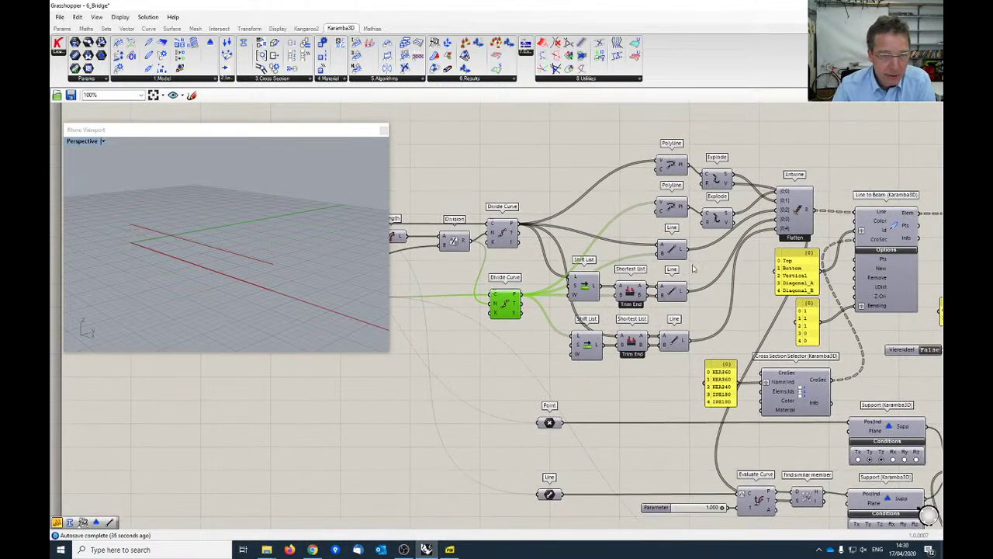
pyautogui.click(675, 255)
pyautogui.press('space')
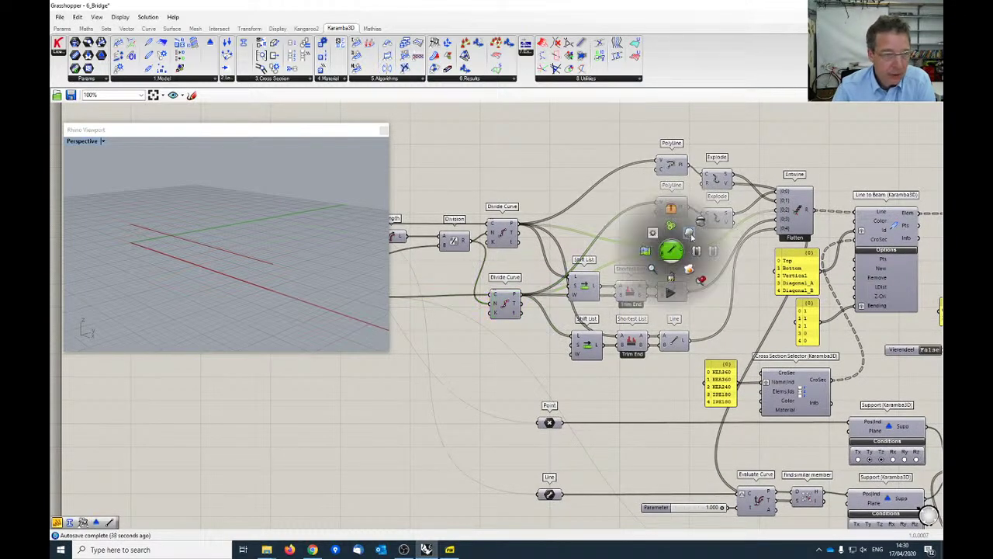
pyautogui.click(691, 235)
pyautogui.click(590, 248)
pyautogui.scroll(2, 612, 244)
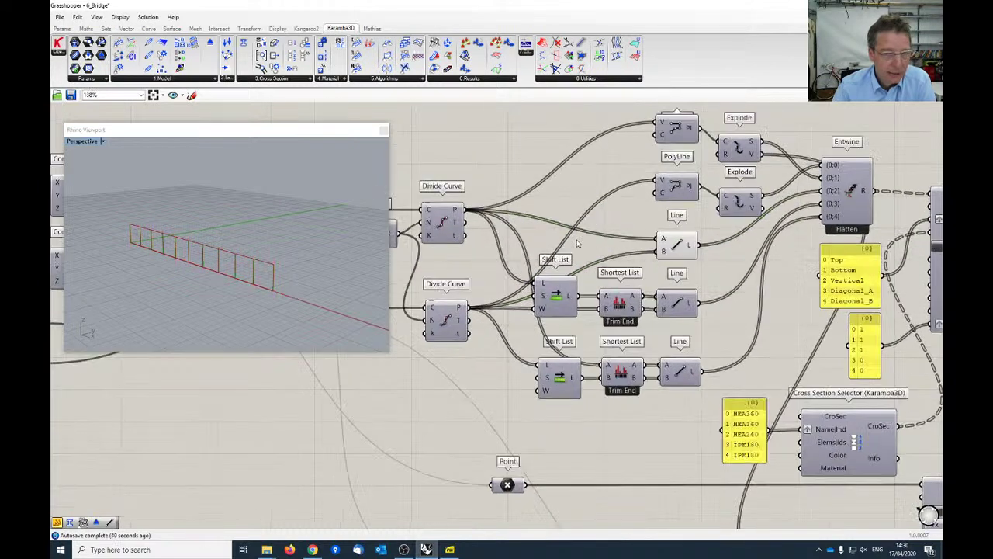
# Highlight the Shortest List component of the first set of diagonals and enable the preview of its Line component
pyautogui.moveTo(701, 289); pyautogui.dragTo(715, 258, button='right')
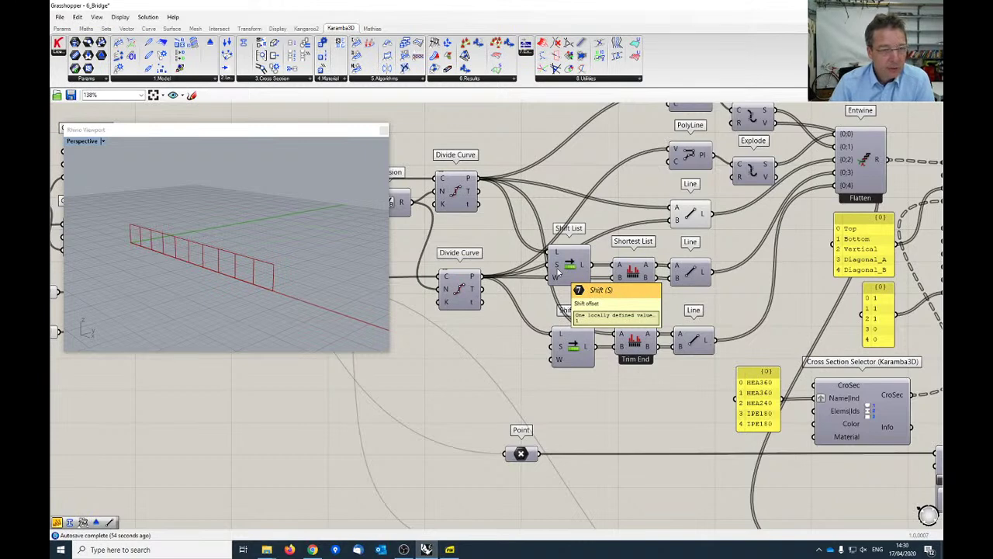
pyautogui.moveTo(634, 269)
pyautogui.mouseDown()
pyautogui.moveTo(635, 282)
pyautogui.moveTo(633, 273)
pyautogui.mouseUp()
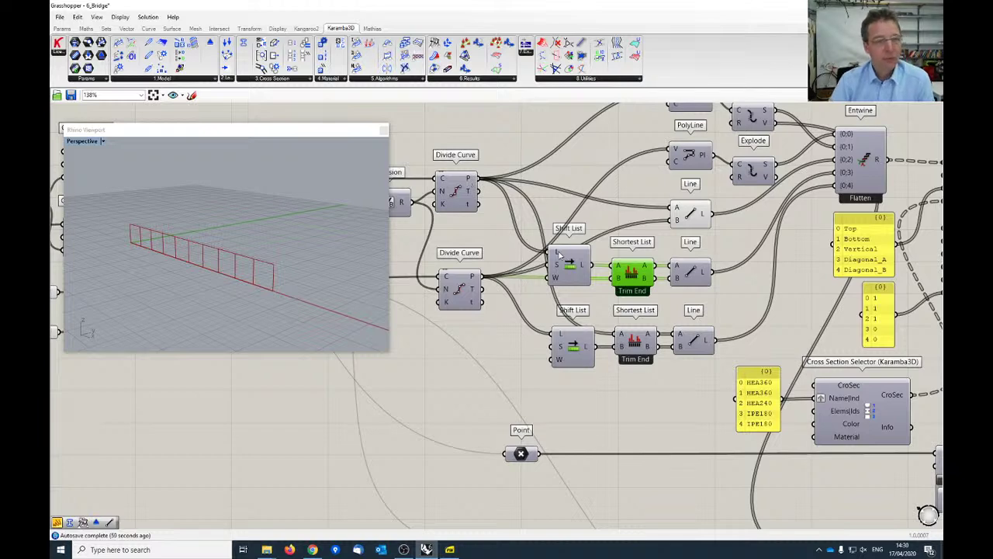
pyautogui.moveTo(557, 255)
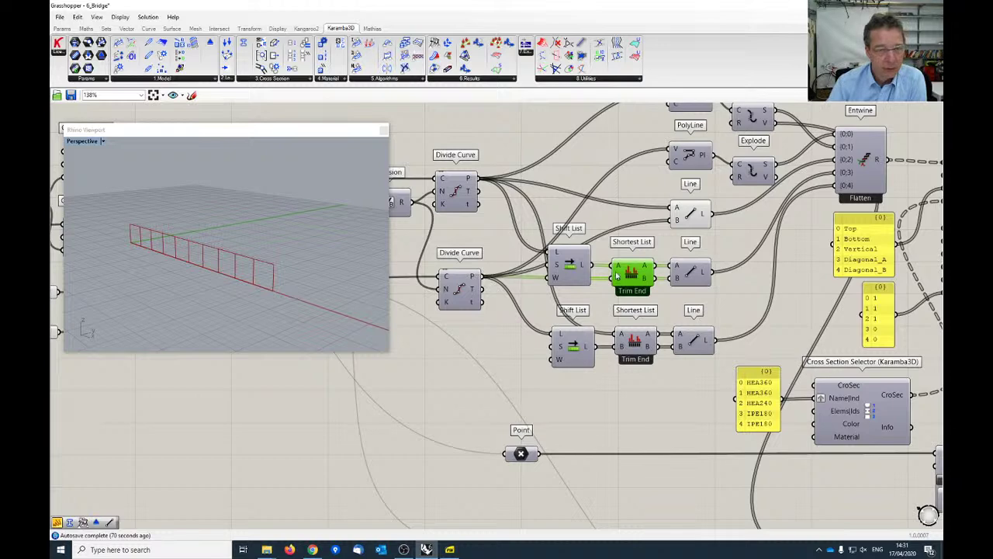
pyautogui.click(691, 270)
pyautogui.middleClick(691, 270)
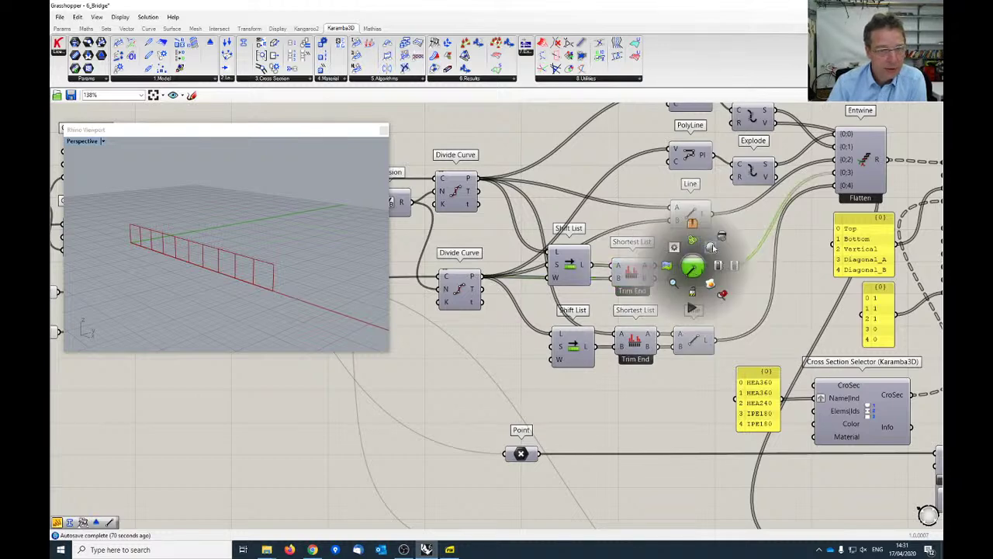
pyautogui.click(708, 253)
pyautogui.moveTo(204, 264); pyautogui.dragTo(315, 278, button='right')
pyautogui.moveTo(489, 275); pyautogui.dragTo(495, 262, button='right')
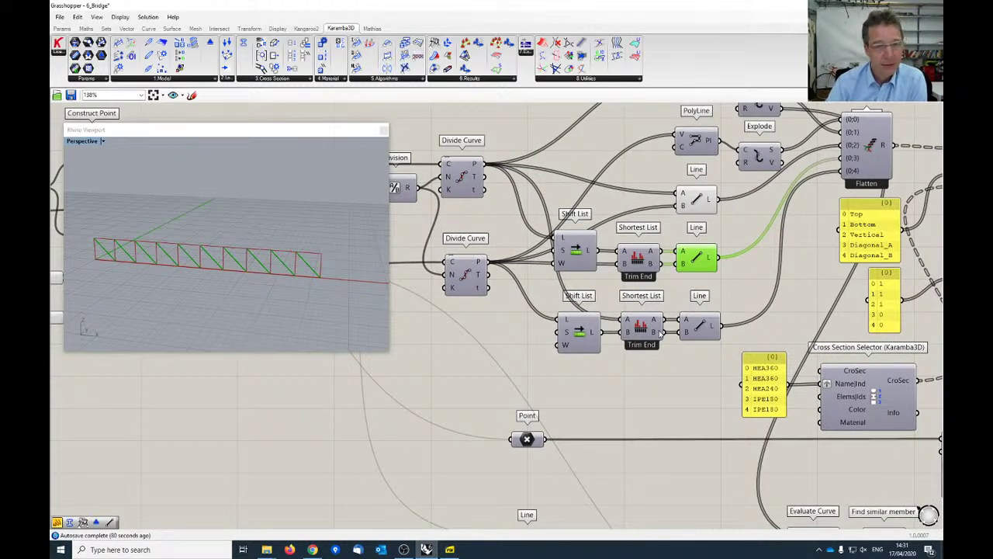
# Enable the preview of the Line component that creates the second, opposing set of truss diagonals
pyautogui.click(703, 330)
pyautogui.middleClick(702, 330)
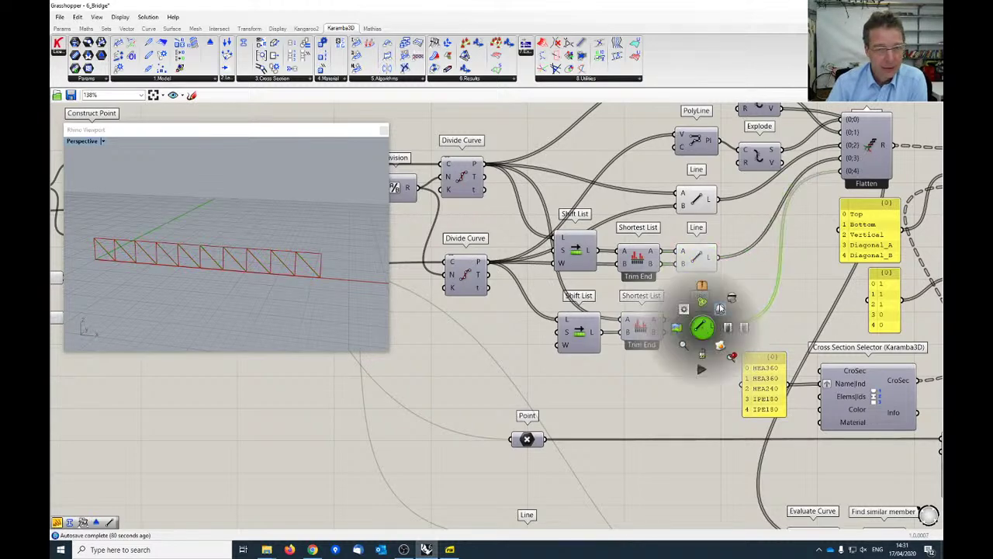
pyautogui.click(720, 308)
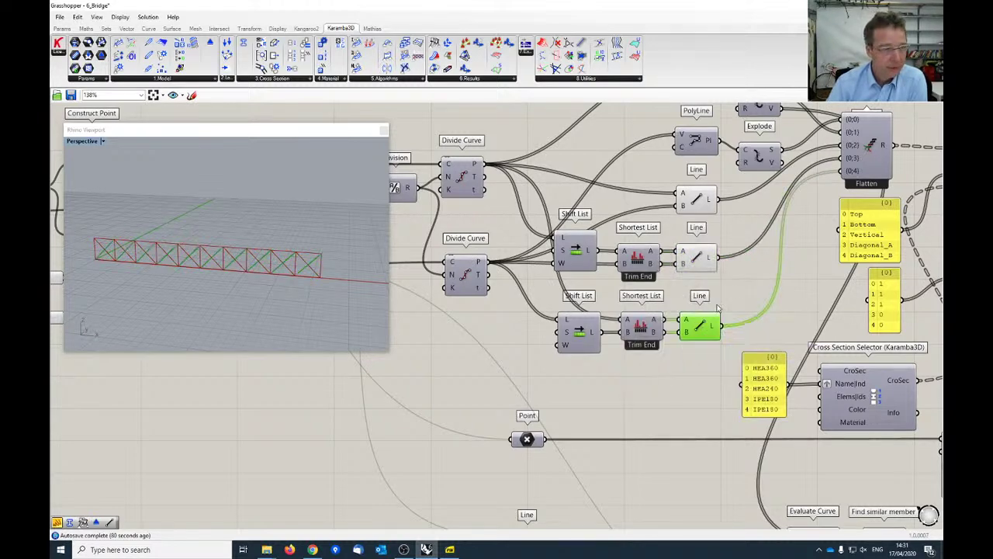
# Disable the preview of the three Line components for the truss verticals and both sets of diagonals
pyautogui.scroll(-2, 725, 304)
pyautogui.moveTo(725, 304); pyautogui.dragTo(626, 333, button='right')
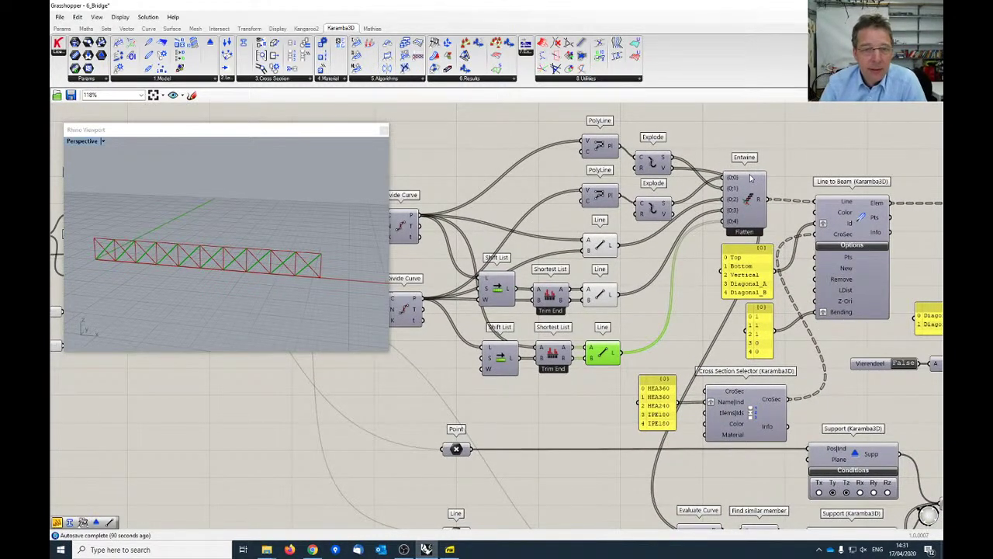
pyautogui.moveTo(578, 223); pyautogui.dragTo(630, 366)
pyautogui.middleClick(604, 245)
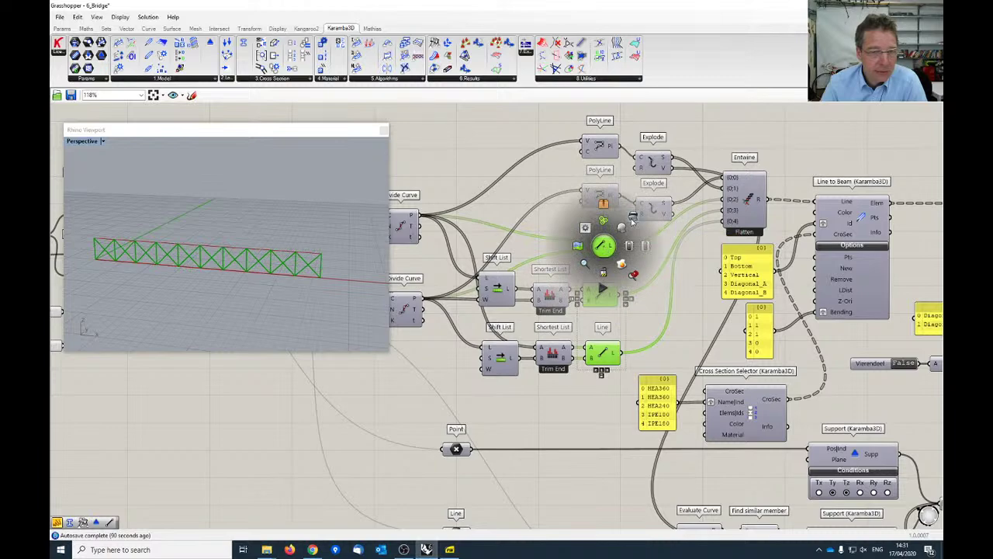
pyautogui.click(634, 219)
# Select the panel of element identifiers feeding Line to Beam and examine its match with the Entwine branches
pyautogui.moveTo(691, 258); pyautogui.dragTo(584, 252, button='right')
pyautogui.click(638, 268)
pyautogui.moveTo(638, 268); pyautogui.dragTo(640, 271)
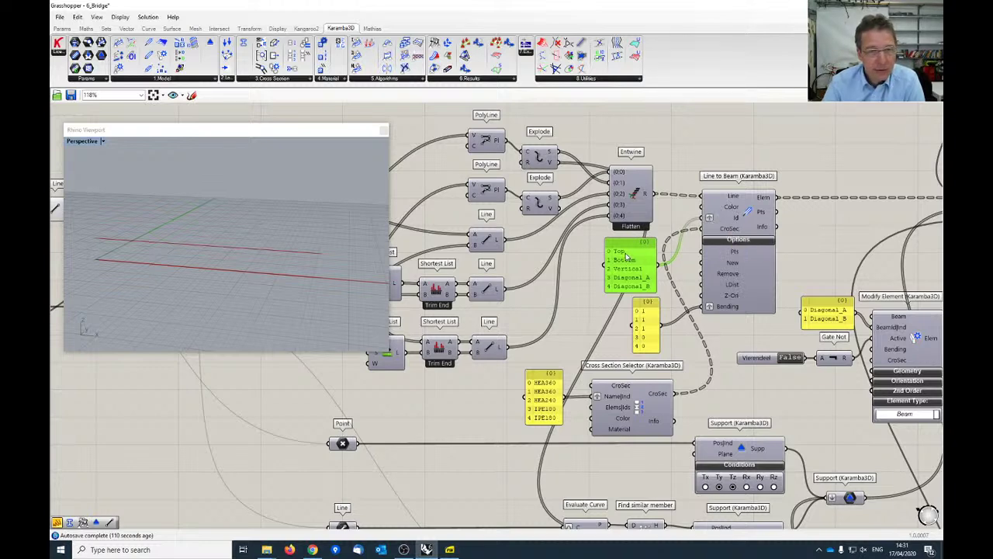
pyautogui.moveTo(677, 232); pyautogui.dragTo(702, 219)
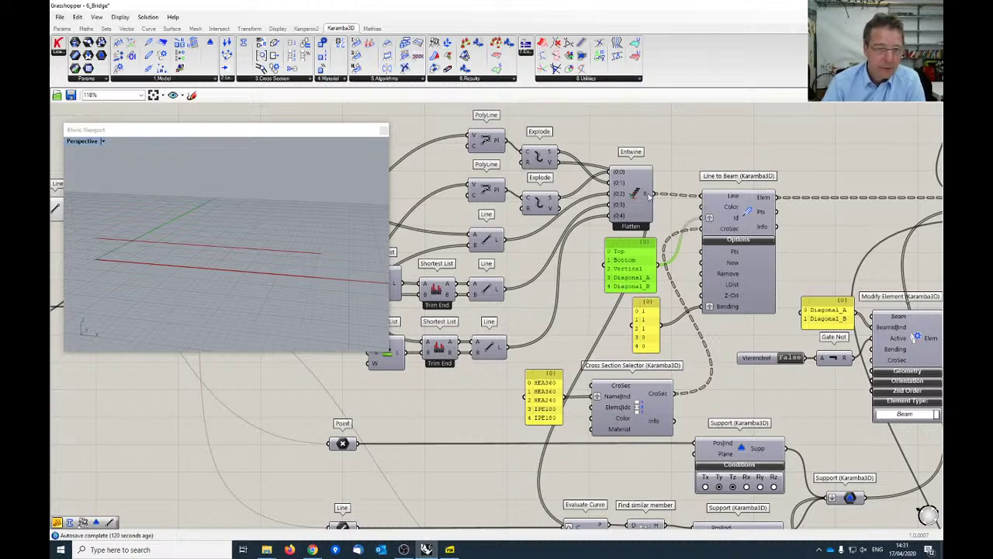
pyautogui.moveTo(698, 265); pyautogui.dragTo(700, 206, button='right')
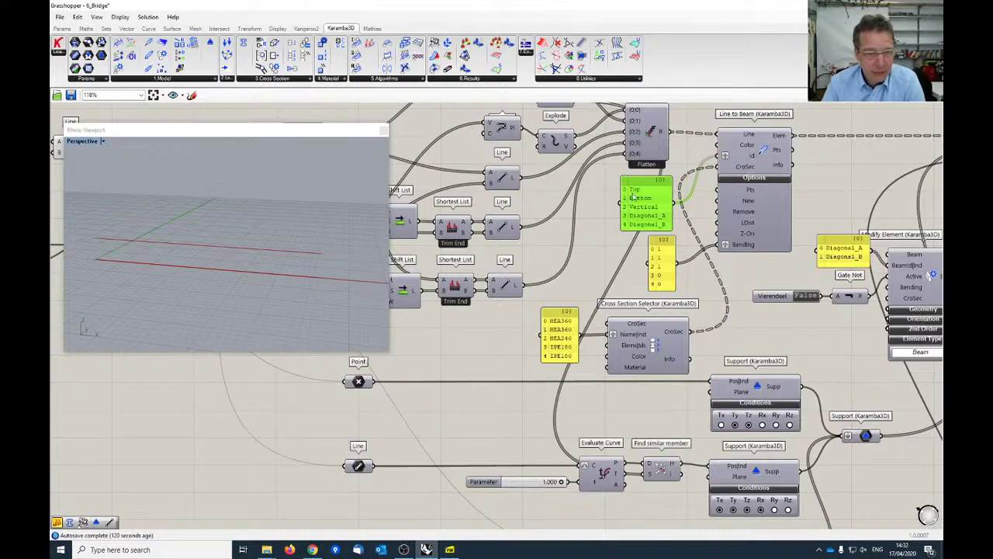
# Examine the cross-section name panel, select the Cross Section Selector, and follow the data to the Line to Beam element output
pyautogui.moveTo(612, 344); pyautogui.dragTo(638, 331, button='right')
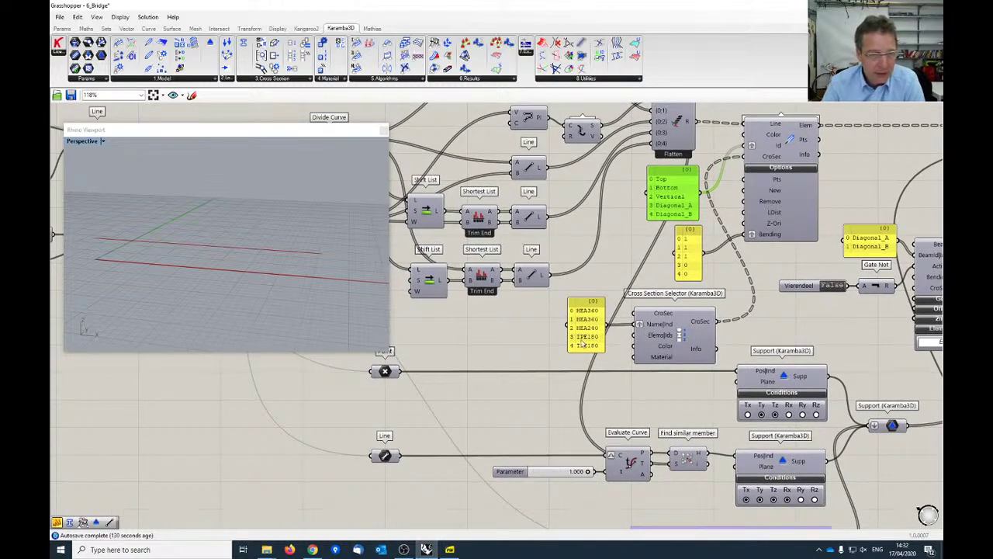
pyautogui.moveTo(549, 332); pyautogui.dragTo(526, 329, button='right')
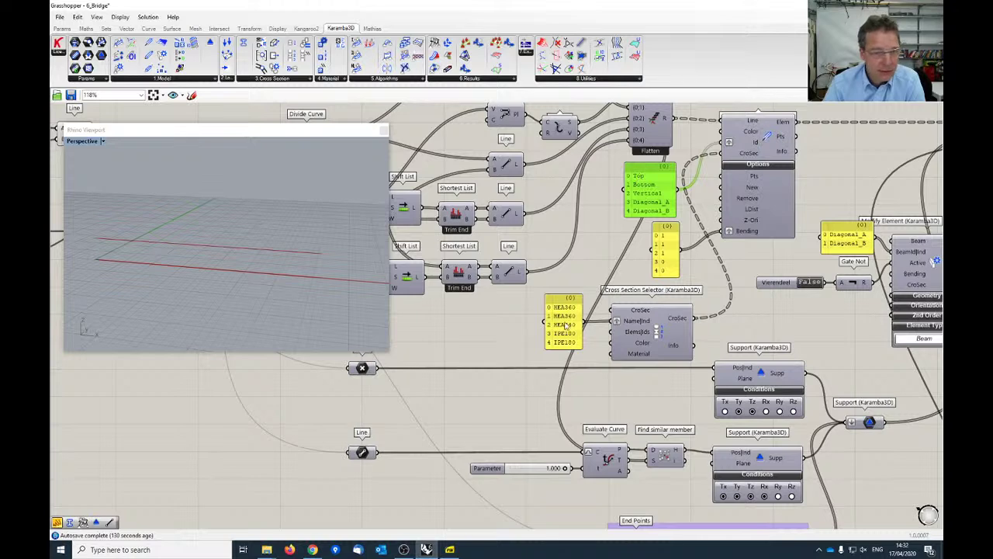
pyautogui.scroll(2, 526, 323)
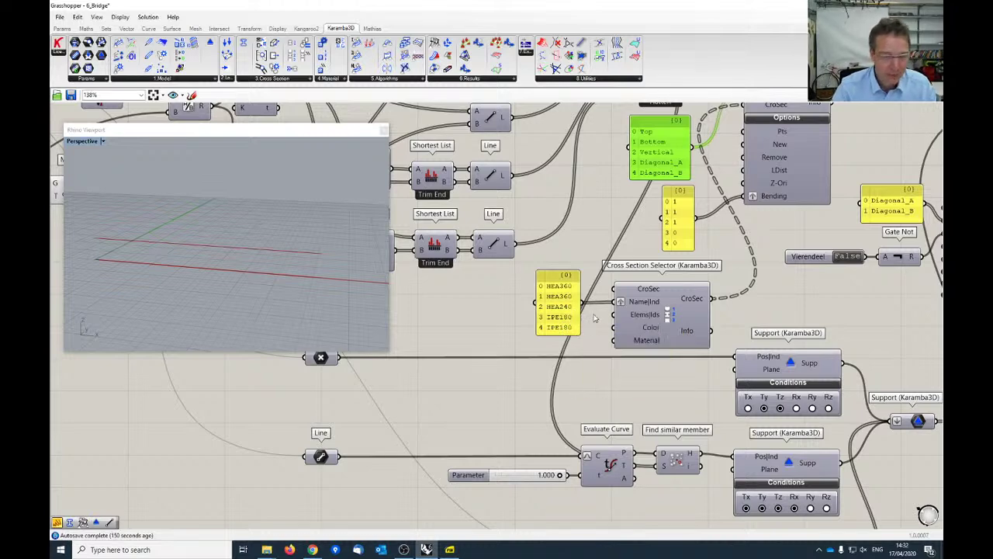
pyautogui.click(669, 318)
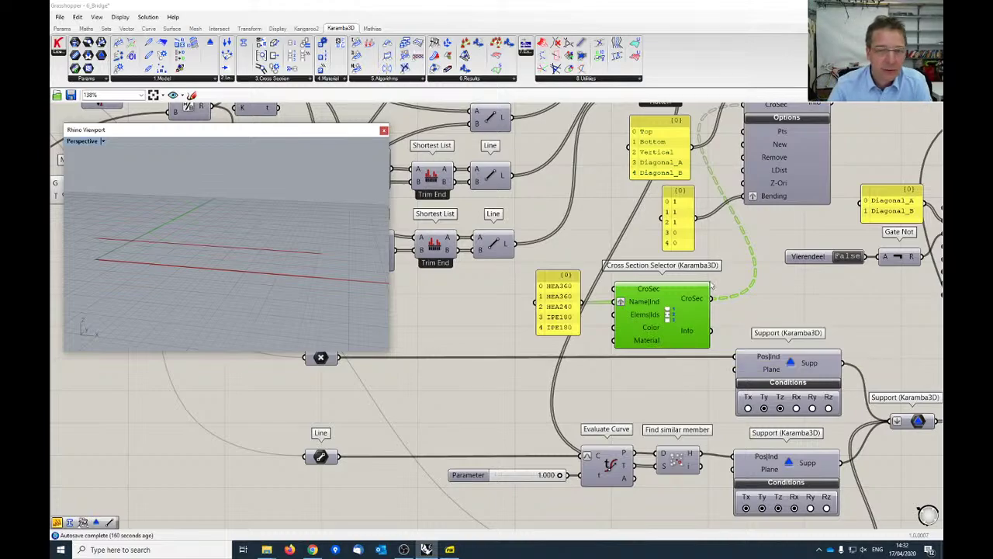
pyautogui.scroll(-2, 671, 314)
pyautogui.moveTo(671, 311); pyautogui.dragTo(523, 346, button='right')
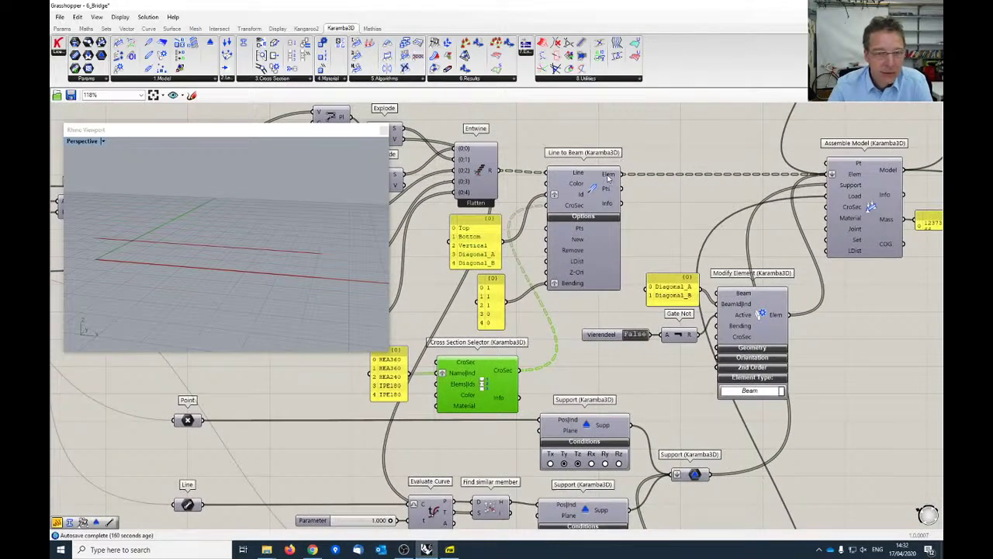
pyautogui.moveTo(609, 177)
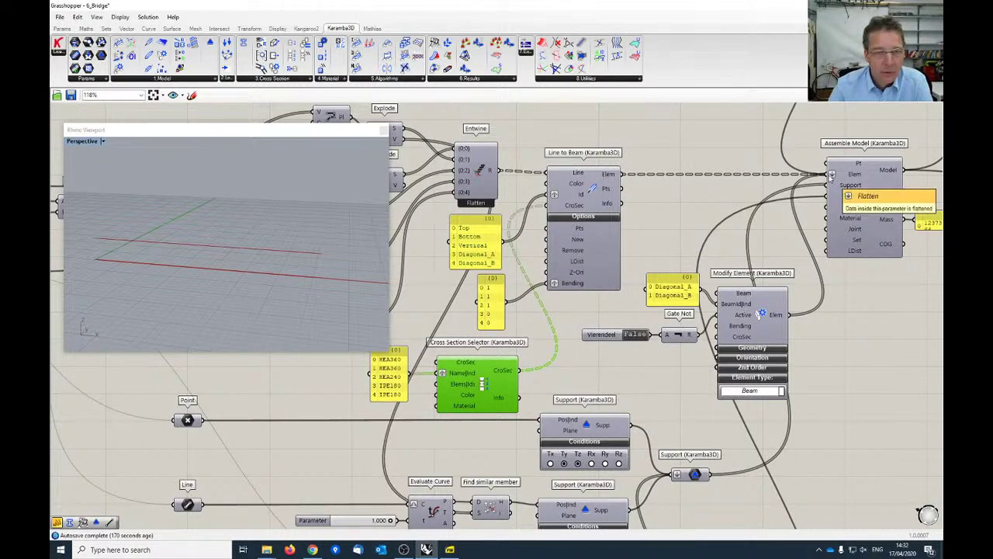
# Review the supports and loads feeding Assemble Model, and enable the preview of the Model View component
pyautogui.scroll(-2, 669, 209)
pyautogui.moveTo(660, 221); pyautogui.dragTo(717, 160, button='right')
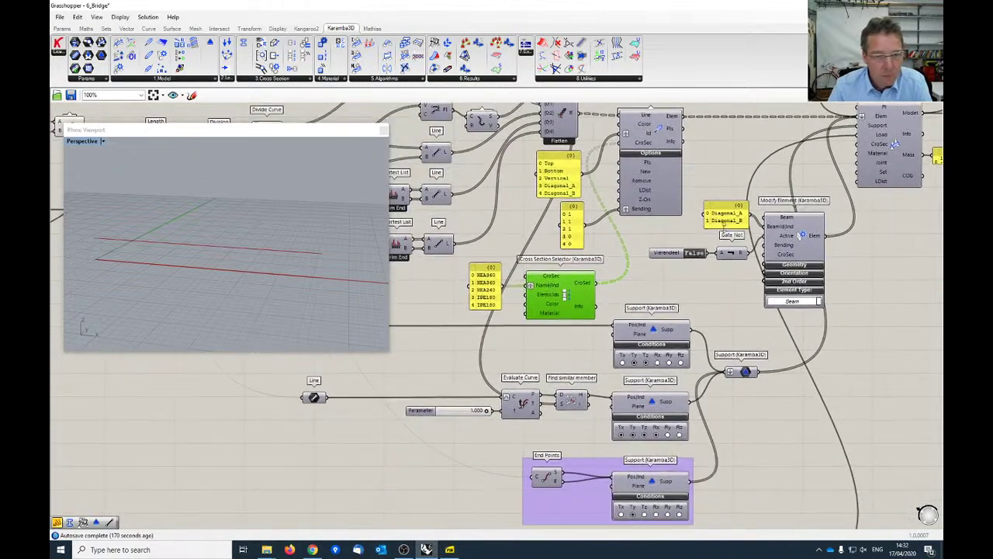
pyautogui.scroll(-3, 657, 292)
pyautogui.moveTo(687, 286); pyautogui.dragTo(741, 222, button='right')
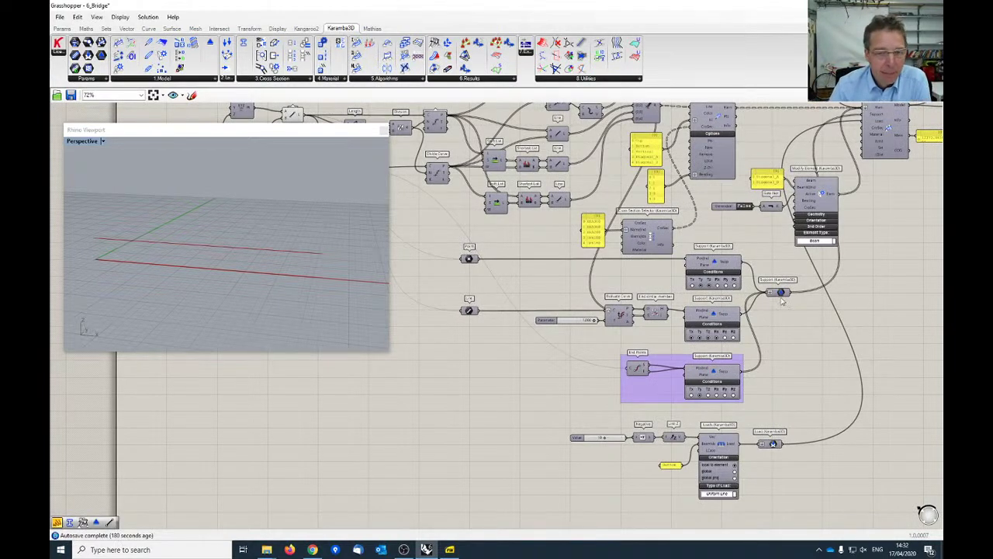
pyautogui.moveTo(860, 348); pyautogui.dragTo(632, 455, button='right')
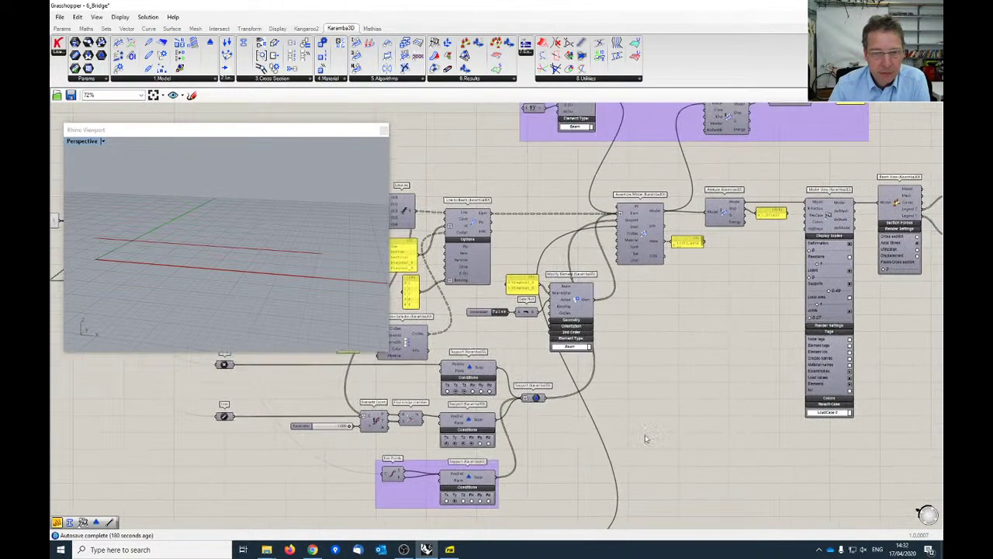
pyautogui.click(828, 222)
pyautogui.middleClick(831, 217)
pyautogui.click(831, 218)
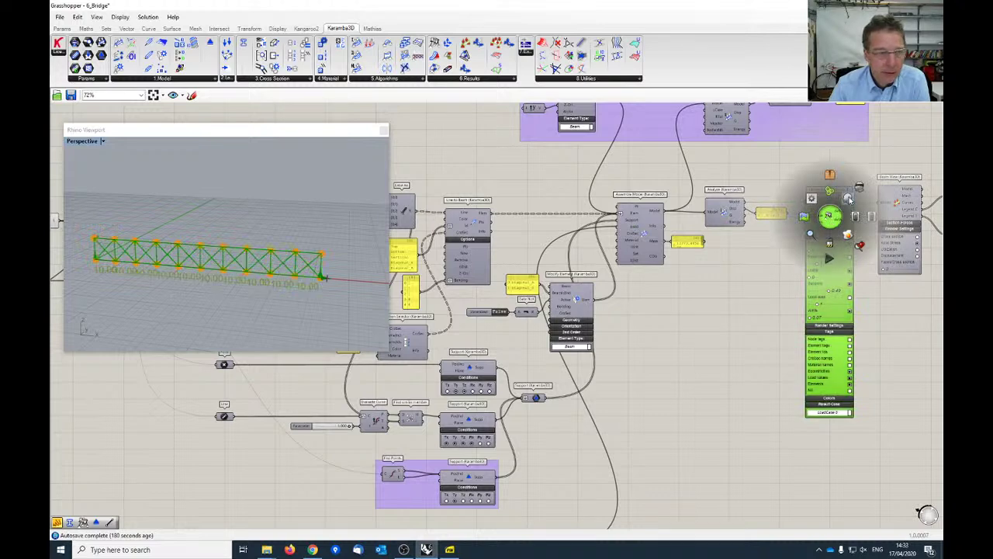
# Examine the supports at the truss ends and the line loads along the bottom chord in the Rhino viewport
pyautogui.scroll(3, 250, 270)
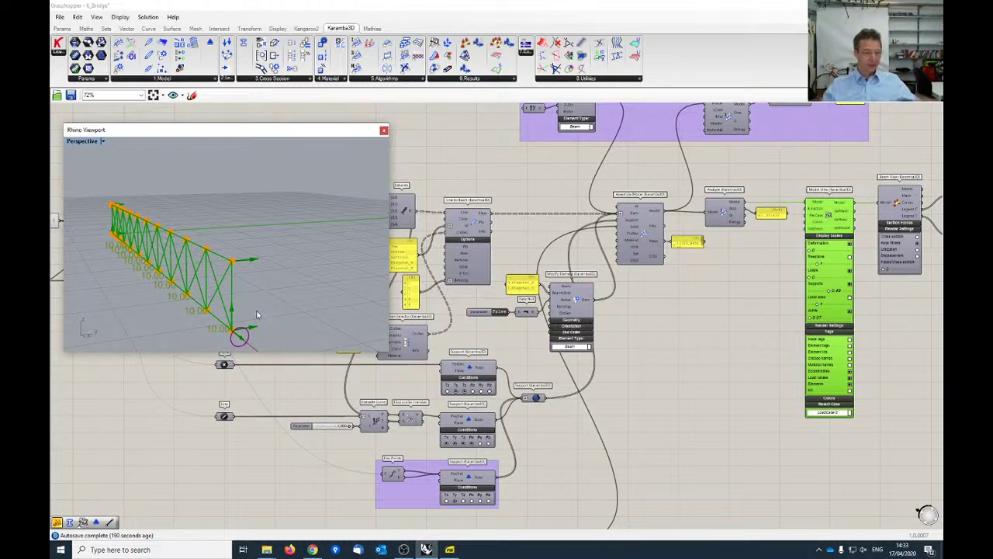
pyautogui.moveTo(208, 310); pyautogui.dragTo(229, 321, button='right')
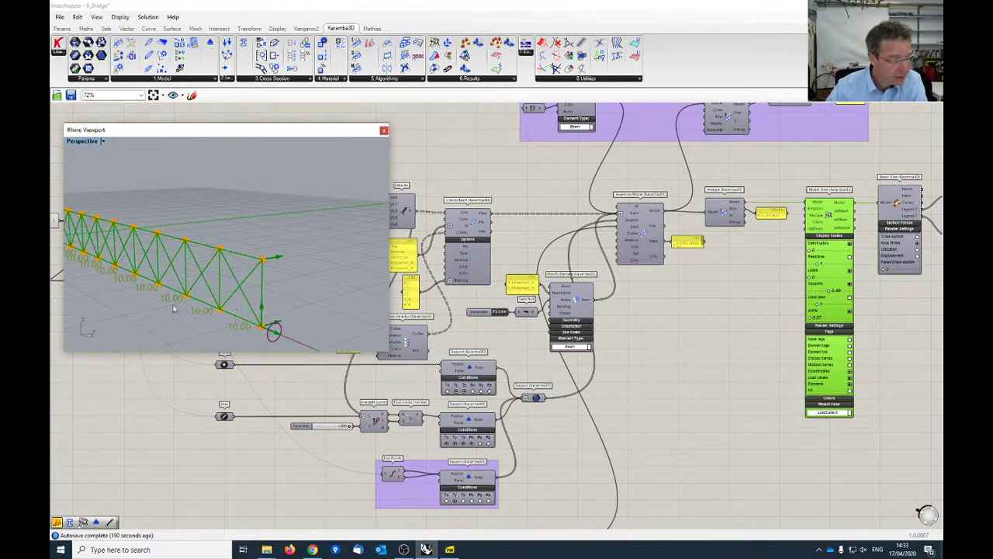
pyautogui.moveTo(83, 249); pyautogui.dragTo(84, 256, button='right')
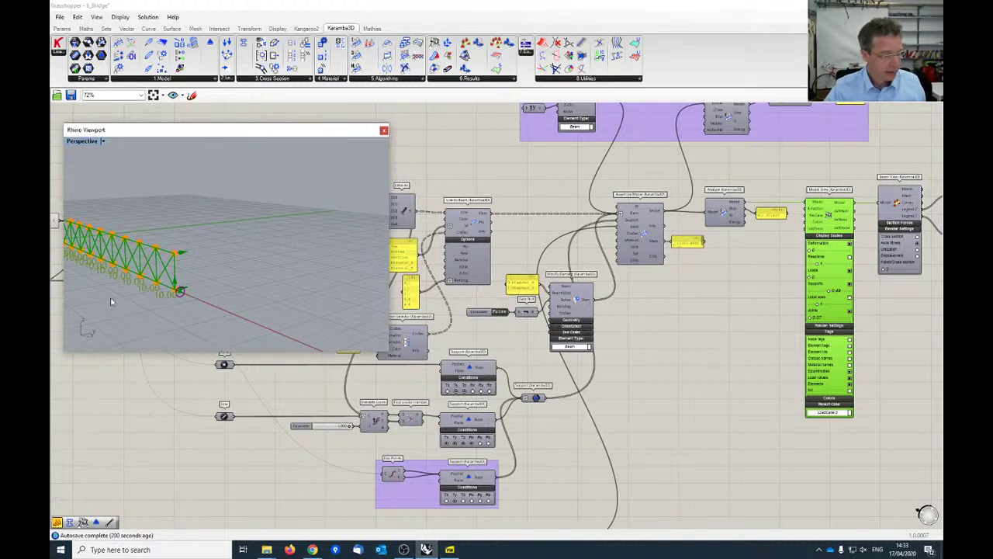
pyautogui.moveTo(113, 299); pyautogui.dragTo(204, 289, button='right')
pyautogui.scroll(8, 132, 227)
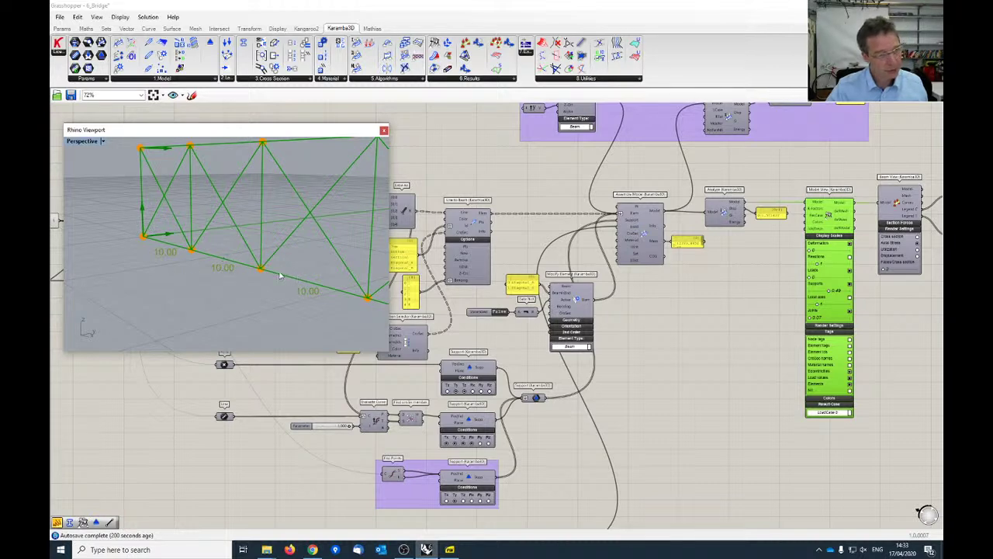
# Examine the supports and line loads at the opposite truss end and along the whole bridge in the Rhino viewport
pyautogui.scroll(-5, 296, 278)
pyautogui.moveTo(266, 281); pyautogui.dragTo(319, 288, button='right')
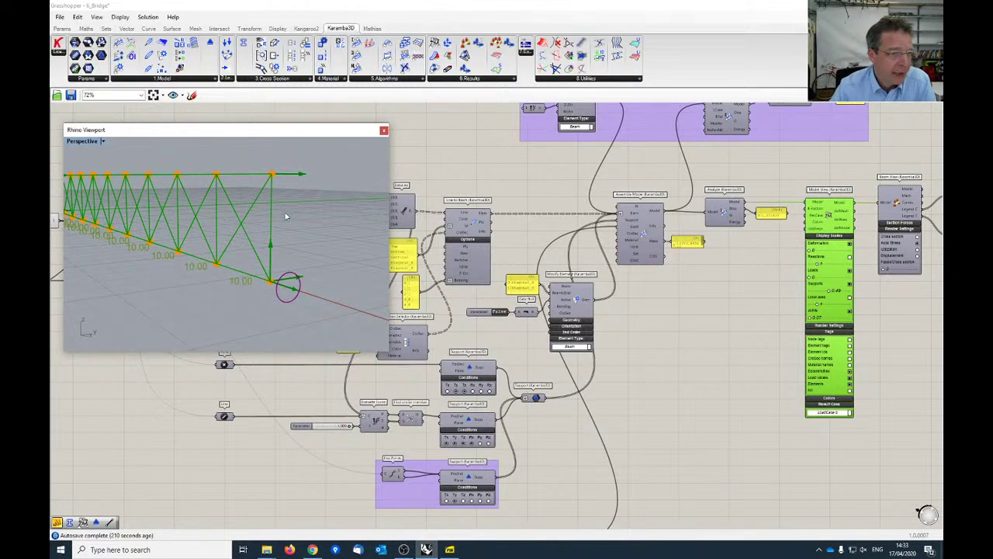
pyautogui.scroll(-5, 282, 203)
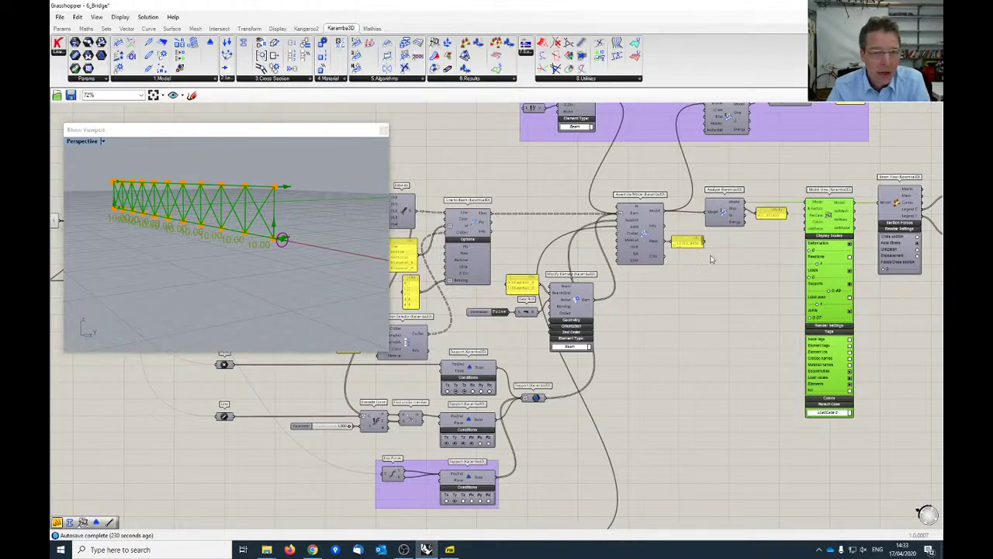
# Examine the panel of bending values feeding the Bending input of Line to Beam against the element identifiers
pyautogui.moveTo(710, 258); pyautogui.dragTo(699, 382, button='right')
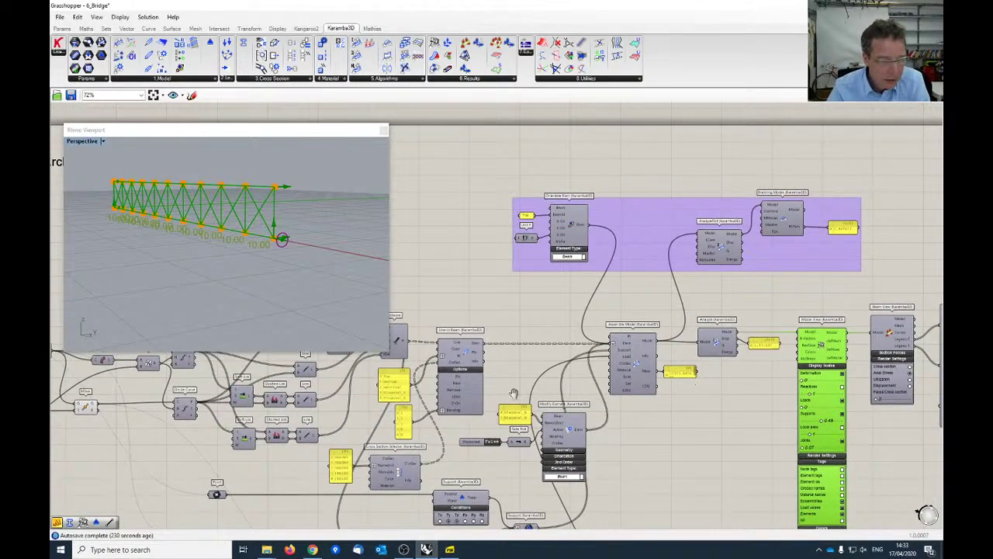
pyautogui.scroll(3, 512, 399)
pyautogui.moveTo(512, 400); pyautogui.dragTo(627, 256, button='right')
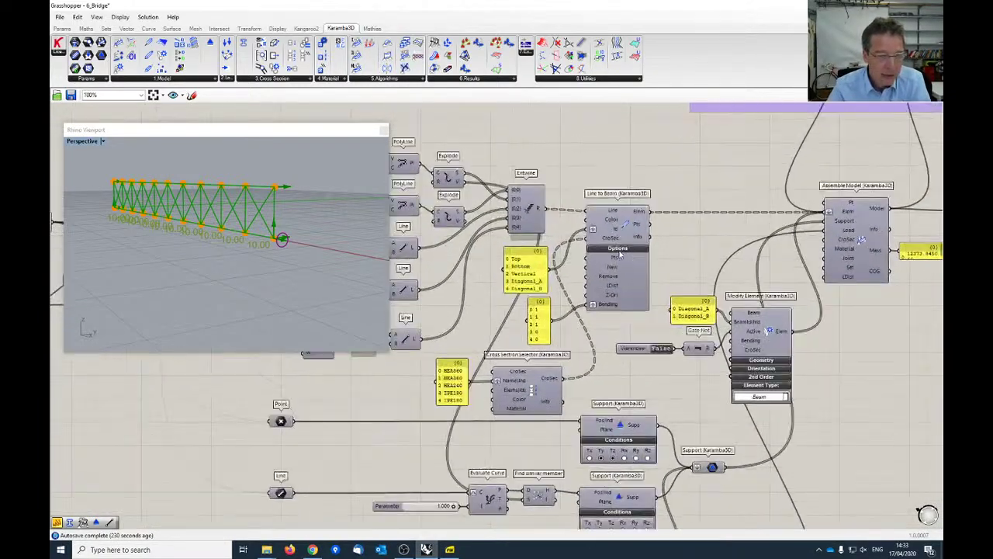
pyautogui.scroll(1, 627, 256)
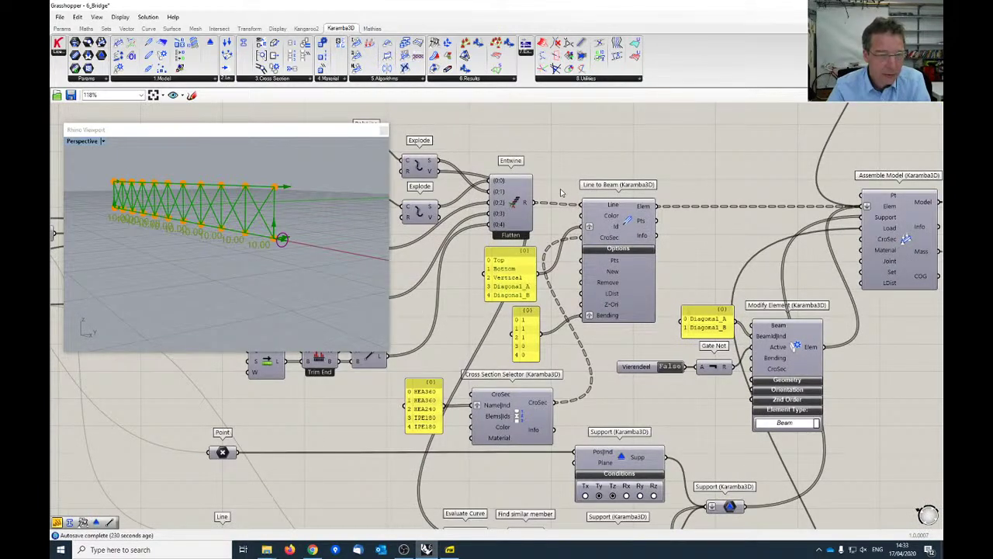
pyautogui.moveTo(573, 294); pyautogui.dragTo(587, 227, button='right')
pyautogui.scroll(2, 540, 263)
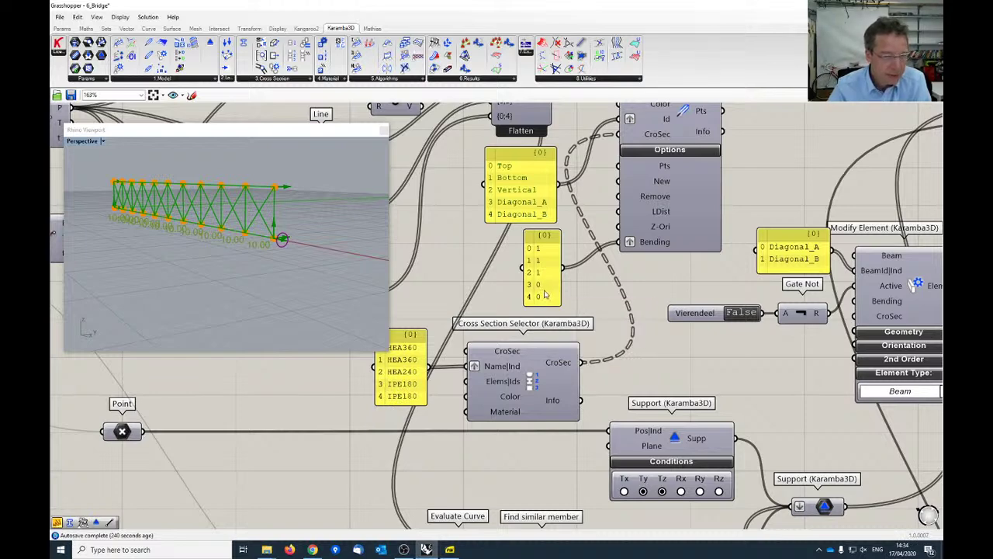
pyautogui.moveTo(439, 284); pyautogui.dragTo(463, 247, button='right')
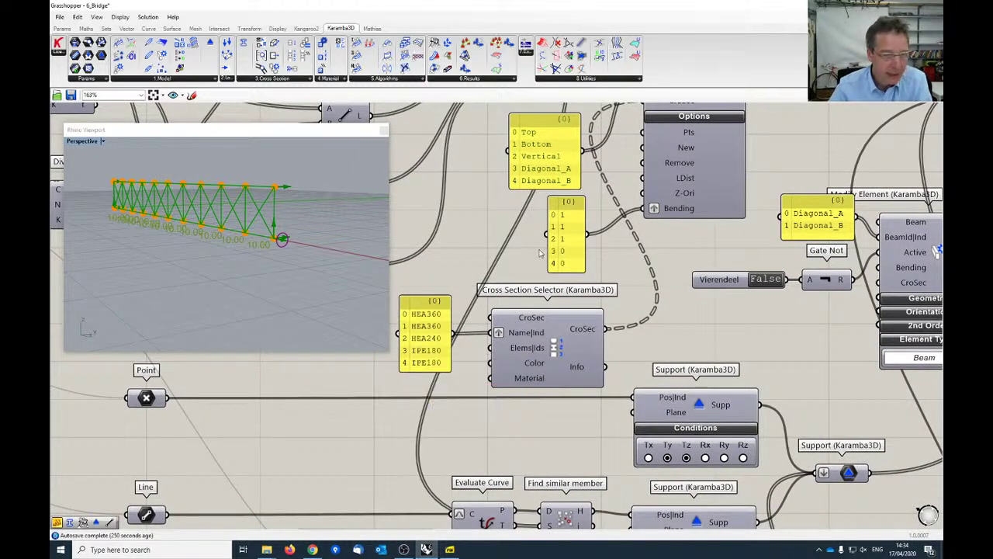
# Select the End Points component and the Point parameter feeding the supports, and examine the support locations in the Rhino viewport
pyautogui.moveTo(319, 209); pyautogui.dragTo(250, 192, button='right')
pyautogui.scroll(-3, 543, 326)
pyautogui.moveTo(776, 496); pyautogui.dragTo(873, 332, button='right')
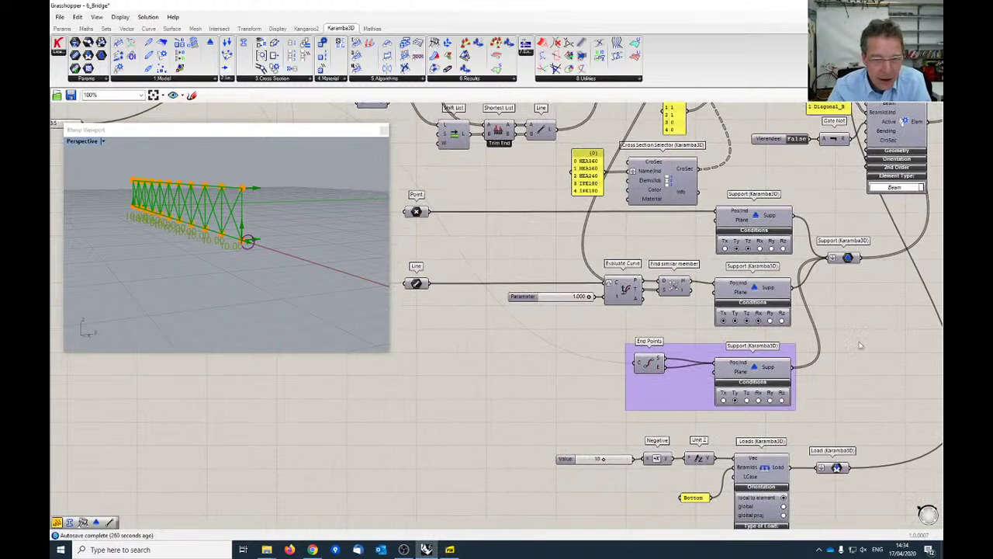
pyautogui.click(651, 363)
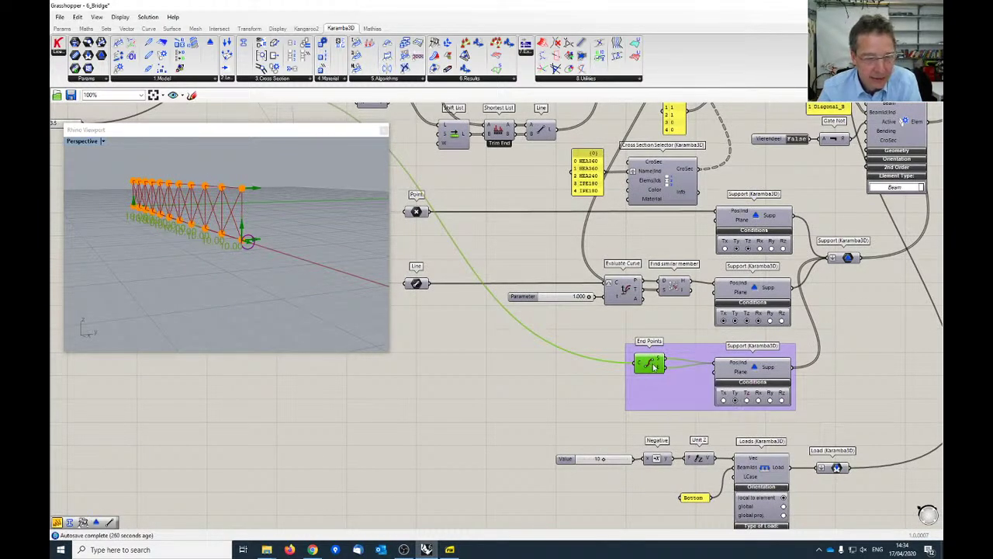
pyautogui.moveTo(661, 236); pyautogui.dragTo(717, 262, button='right')
pyautogui.click(466, 236)
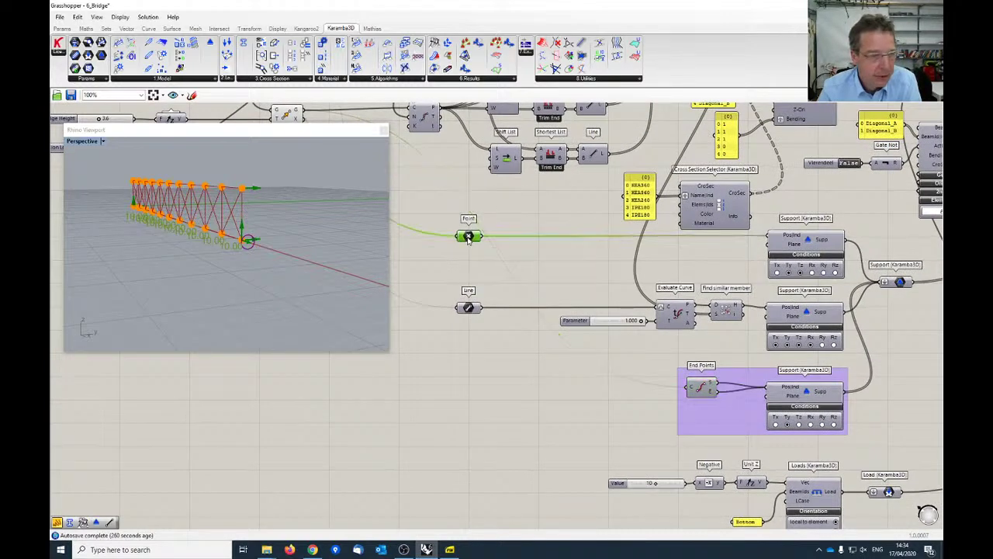
pyautogui.middleClick(465, 235)
pyautogui.moveTo(222, 251); pyautogui.dragTo(268, 246, button='right')
# Disable the preview of the Model View component
pyautogui.scroll(-3, 662, 202)
pyautogui.moveTo(829, 225); pyautogui.dragTo(654, 312, button='right')
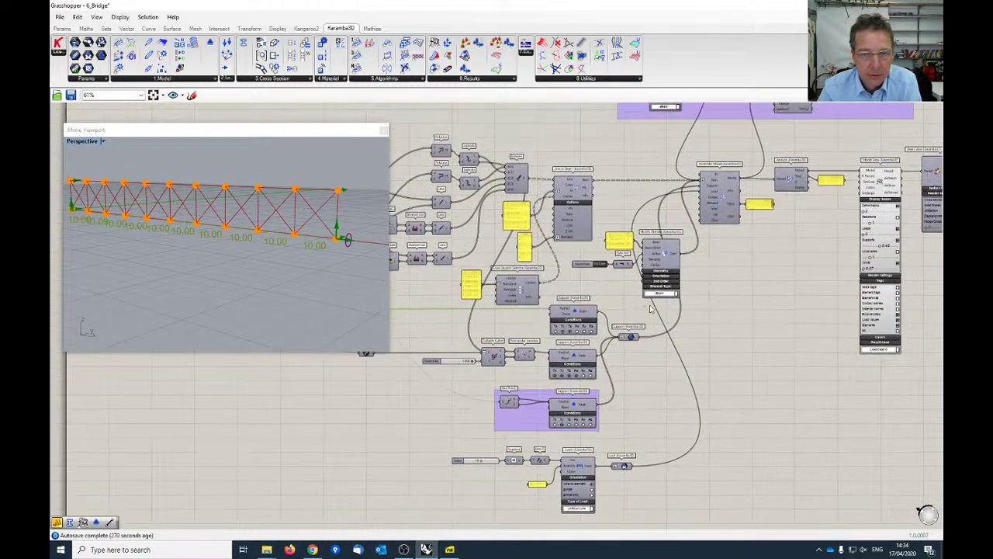
pyautogui.click(880, 182)
pyautogui.middleClick(880, 181)
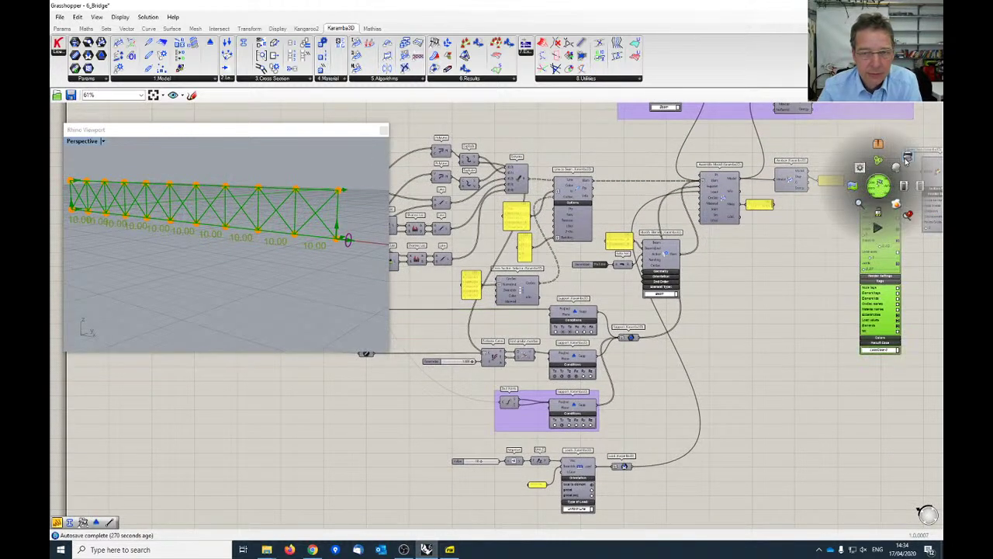
pyautogui.click(908, 157)
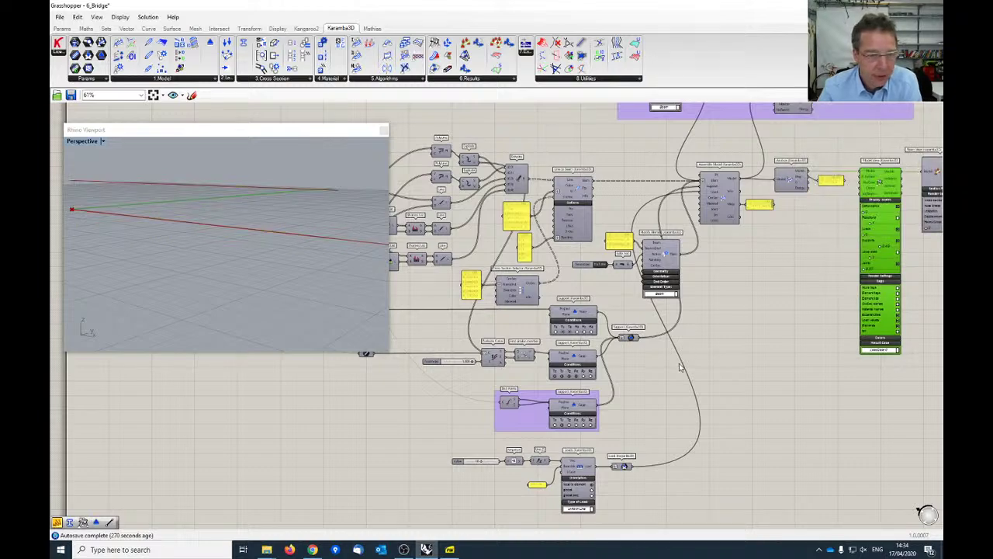
# Examine the Point and Line parameters feeding the supports, and enable the preview of the Model View component again
pyautogui.moveTo(715, 357); pyautogui.dragTo(825, 290, button='right')
pyautogui.scroll(1, 576, 298)
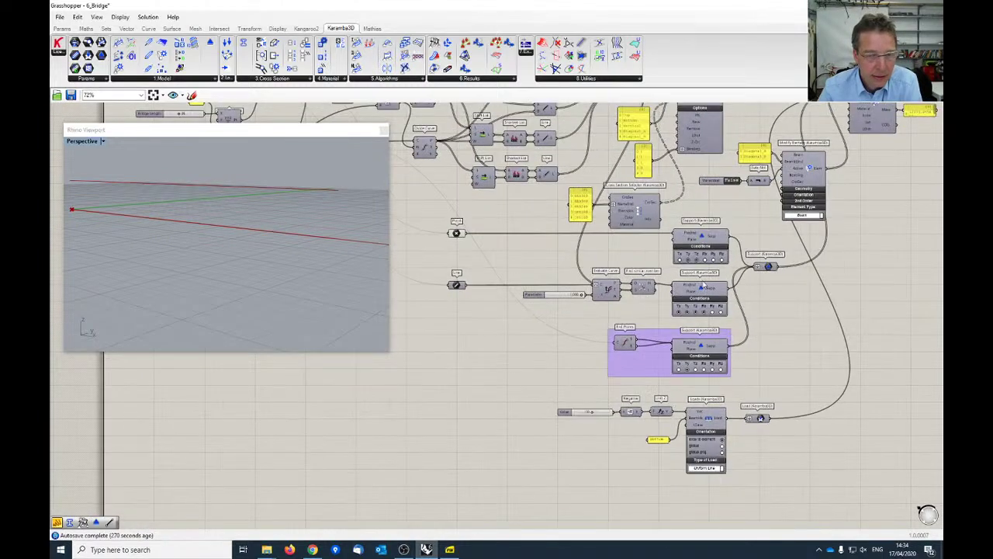
pyautogui.scroll(2, 543, 260)
pyautogui.moveTo(554, 256); pyautogui.dragTo(565, 348, button='right')
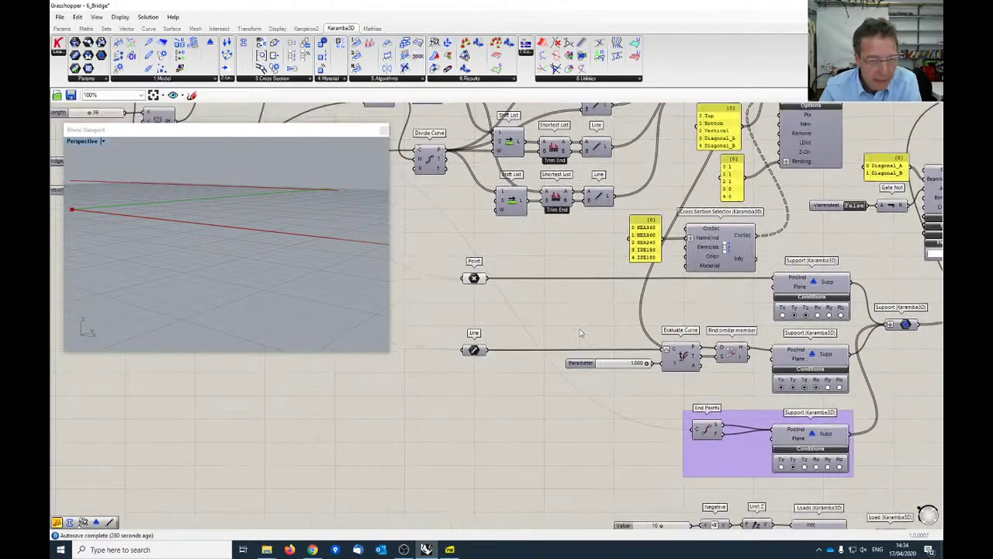
pyautogui.scroll(-3, 517, 324)
pyautogui.moveTo(867, 350); pyautogui.dragTo(618, 435, button='right')
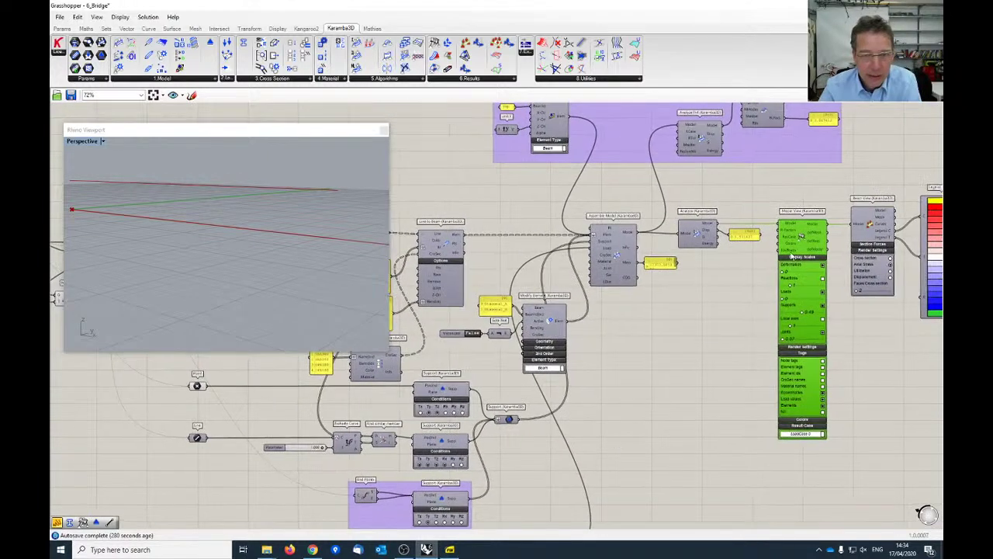
pyautogui.middleClick(802, 238)
pyautogui.click(819, 217)
# Select the Parameter slider and the Line parameter, and examine how both feed the Evaluate Curve component
pyautogui.scroll(-3, 629, 429)
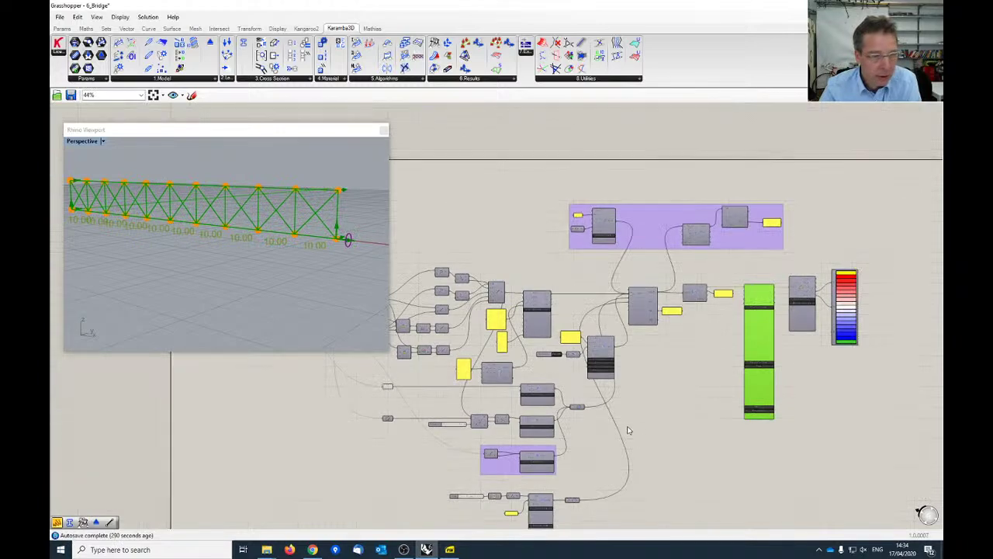
pyautogui.scroll(5, 473, 319)
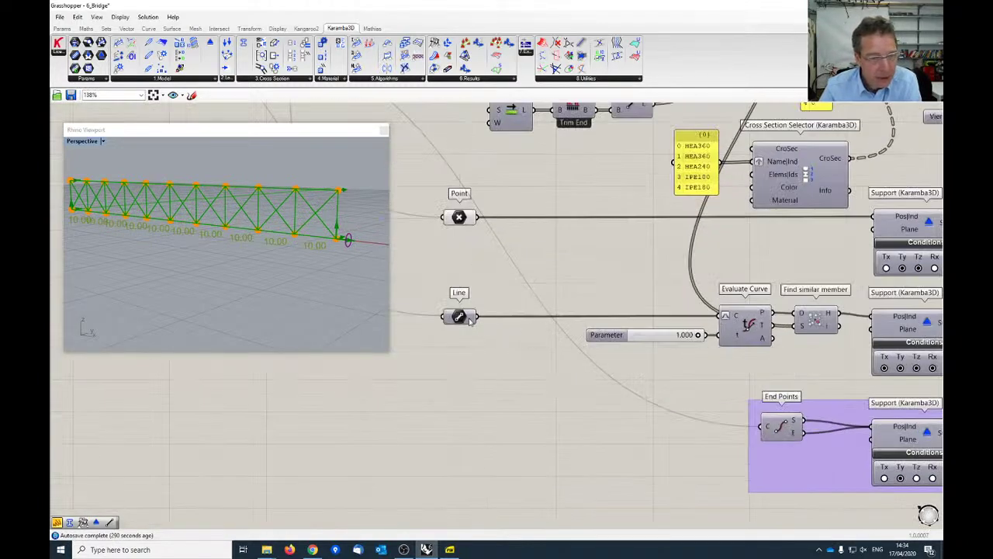
pyautogui.scroll(-1, 577, 351)
pyautogui.moveTo(643, 335); pyautogui.dragTo(626, 339)
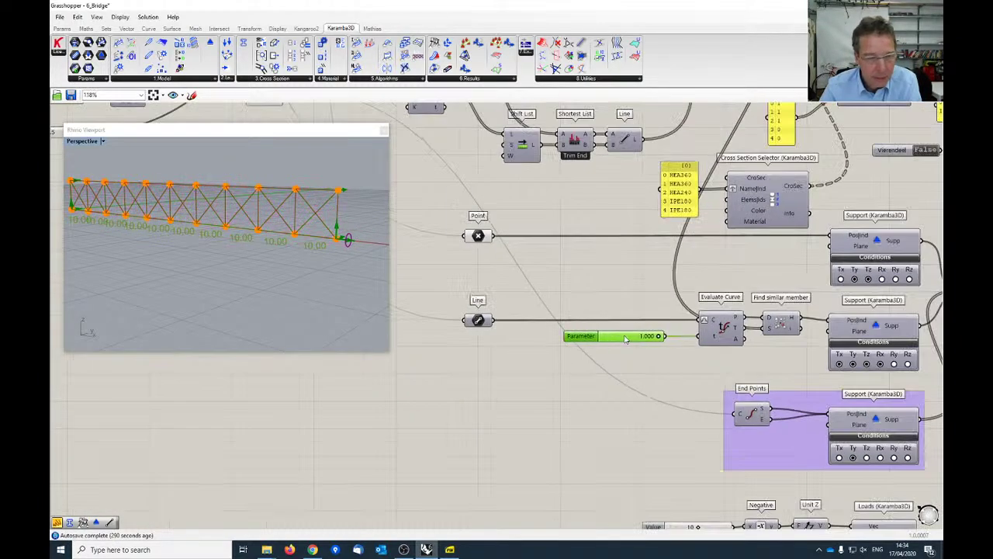
pyautogui.click(477, 321)
pyautogui.middleClick(477, 320)
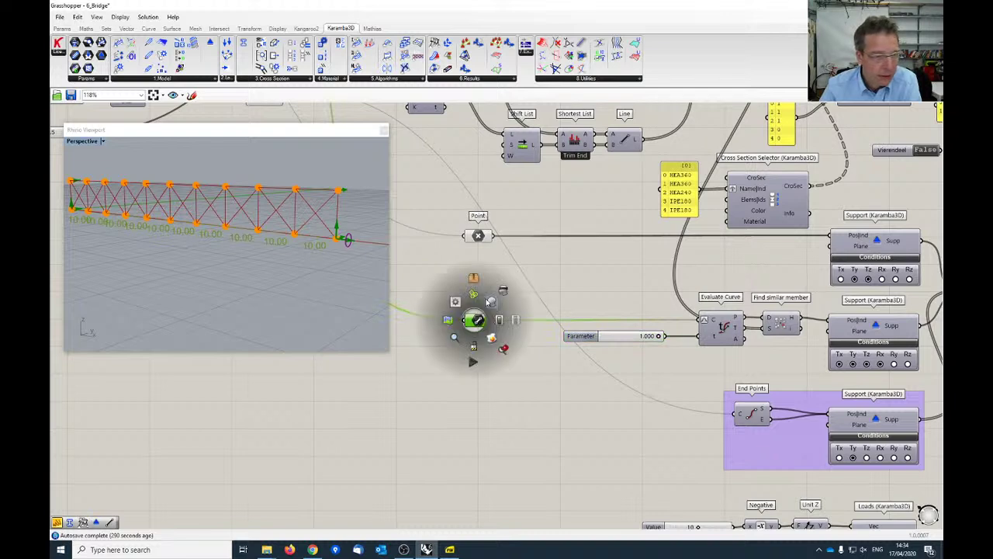
pyautogui.click(469, 297)
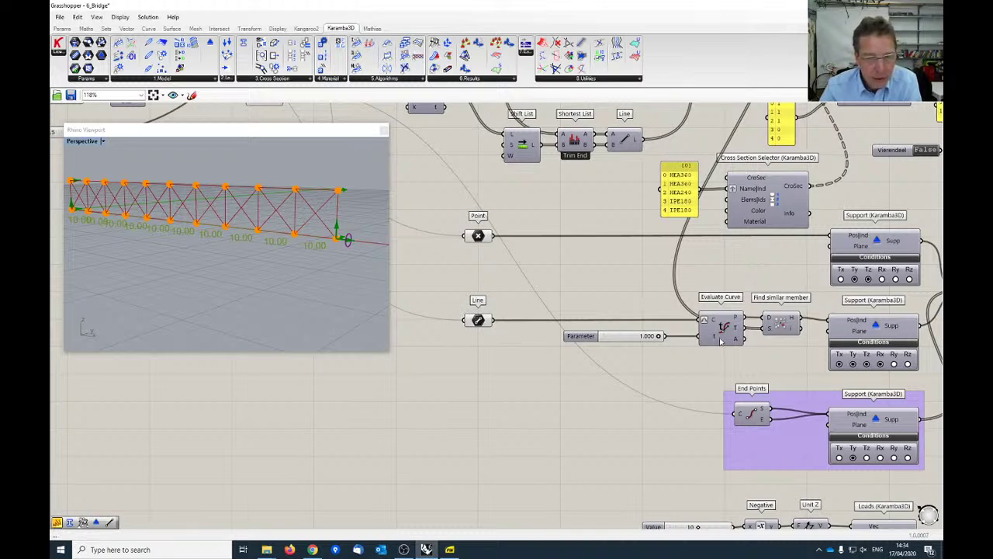
pyautogui.scroll(2, 721, 341)
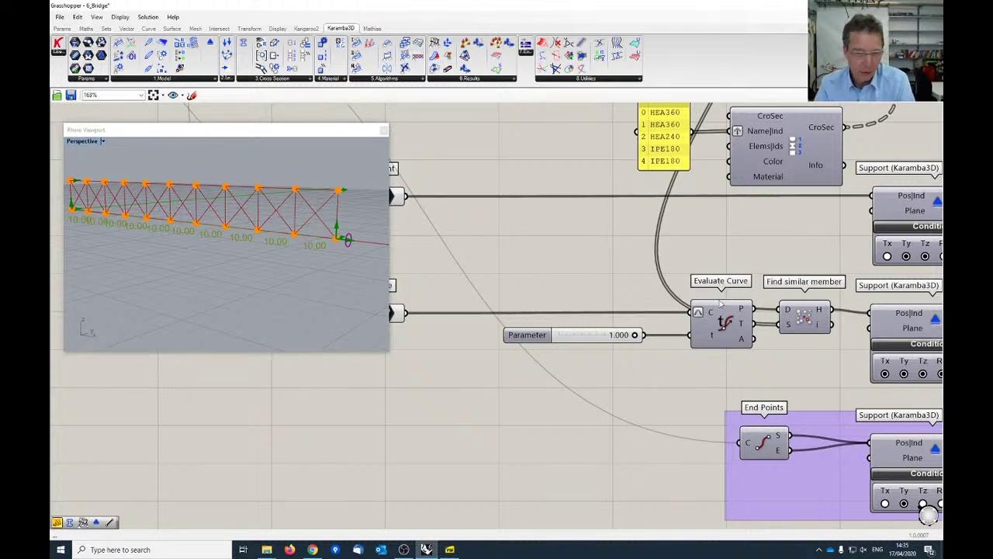
# Shift the support along the bottom chord by setting the Evaluate Curve parameter to 0.889, 0.297 and 0.543 in turn
pyautogui.moveTo(635, 335)
pyautogui.mouseDown()
pyautogui.moveTo(551, 335)
pyautogui.moveTo(628, 334)
pyautogui.mouseUp()
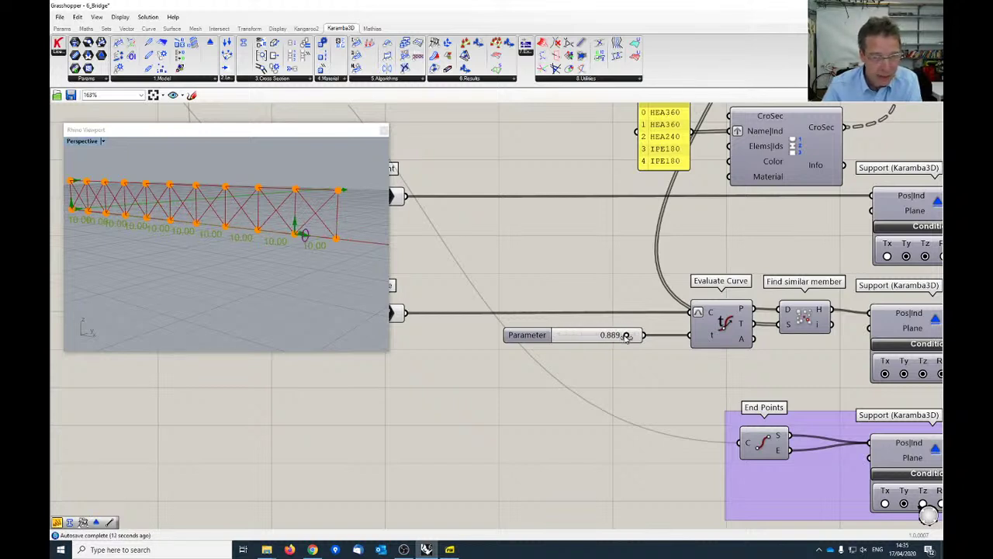
pyautogui.scroll(-1, 628, 308)
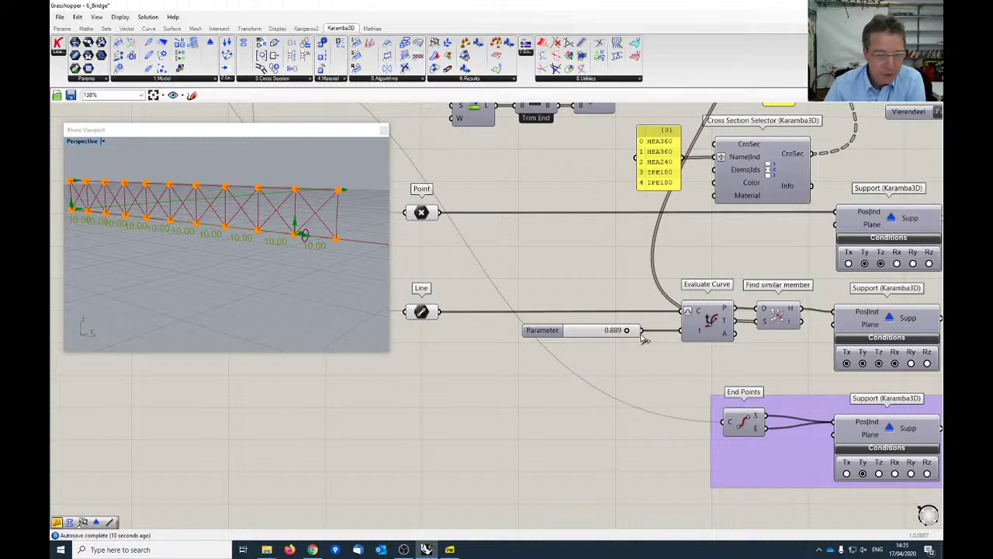
pyautogui.moveTo(626, 331); pyautogui.dragTo(589, 330)
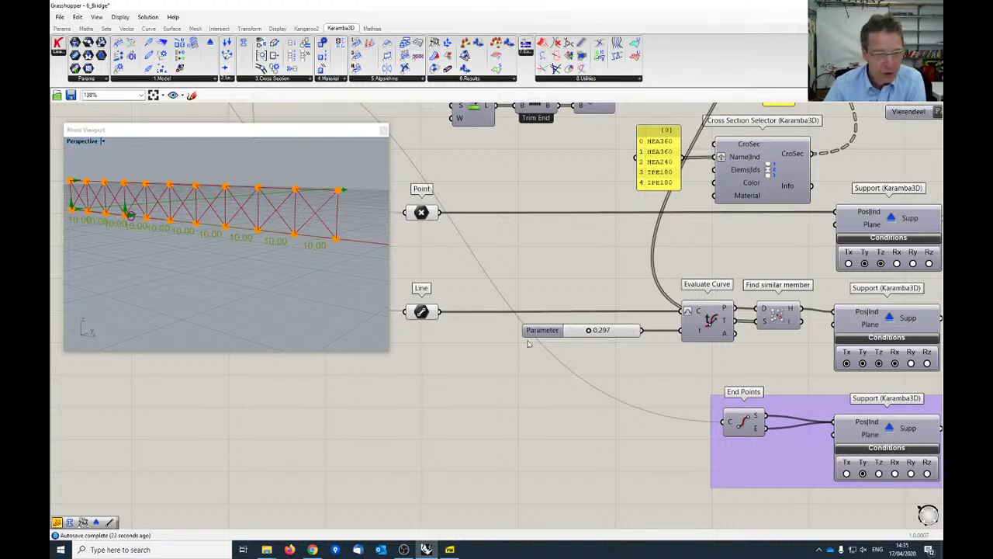
pyautogui.moveTo(589, 331)
pyautogui.mouseDown()
pyautogui.moveTo(557, 330)
pyautogui.moveTo(650, 335)
pyautogui.moveTo(590, 331)
pyautogui.moveTo(604, 331)
pyautogui.mouseUp()
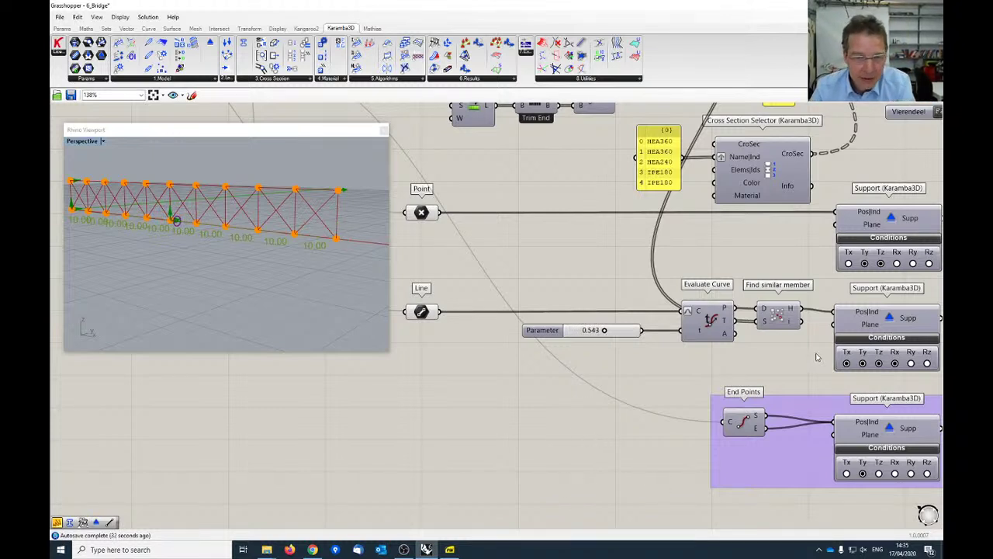
# Locate the Find similar member component among the Grasshopper component sets, and clear its selection
pyautogui.click(783, 316)
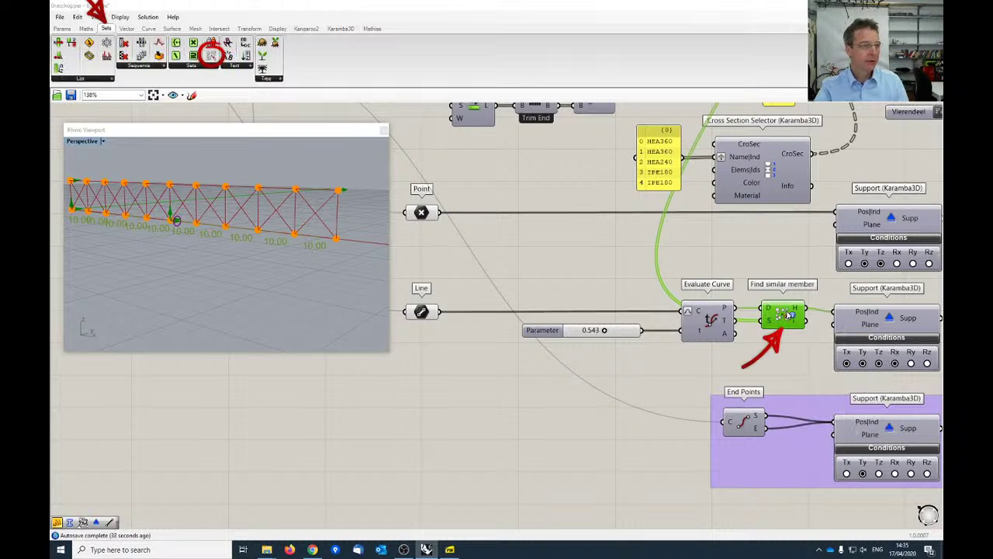
pyautogui.click(756, 269)
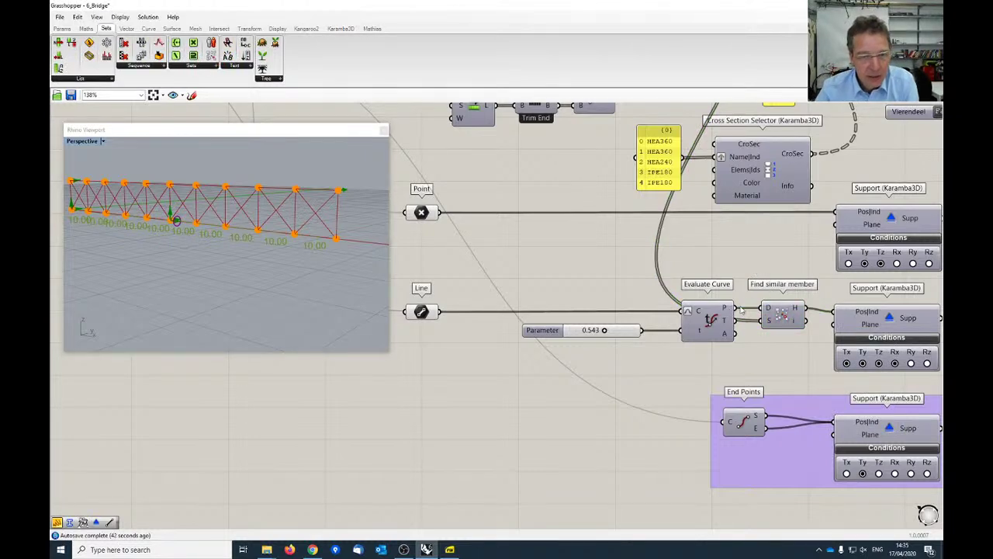
pyautogui.scroll(-1, 775, 327)
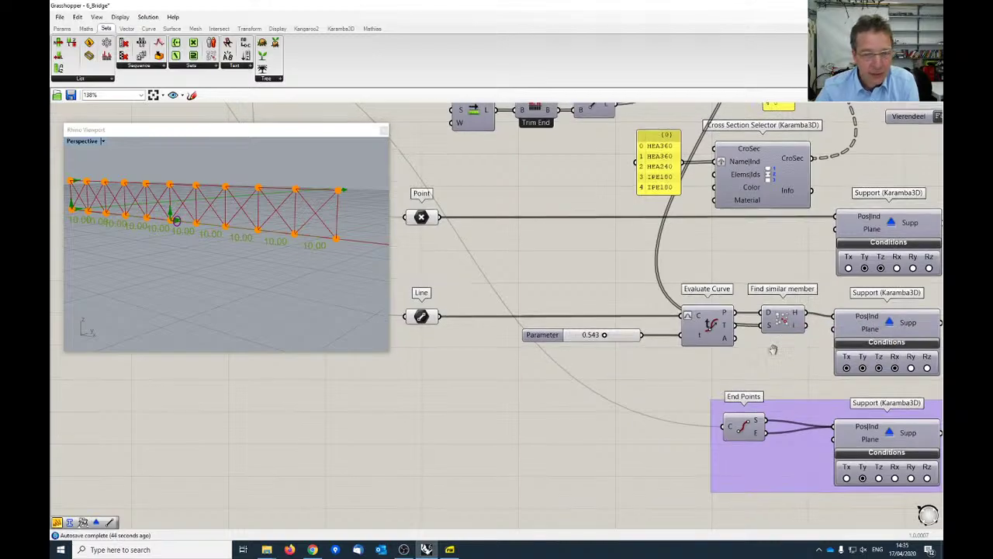
# Shift the Entwine component slightly away from the Explode components so the wires between them are easier to follow
pyautogui.scroll(-1, 761, 306)
pyautogui.moveTo(761, 307); pyautogui.dragTo(746, 413, button='right')
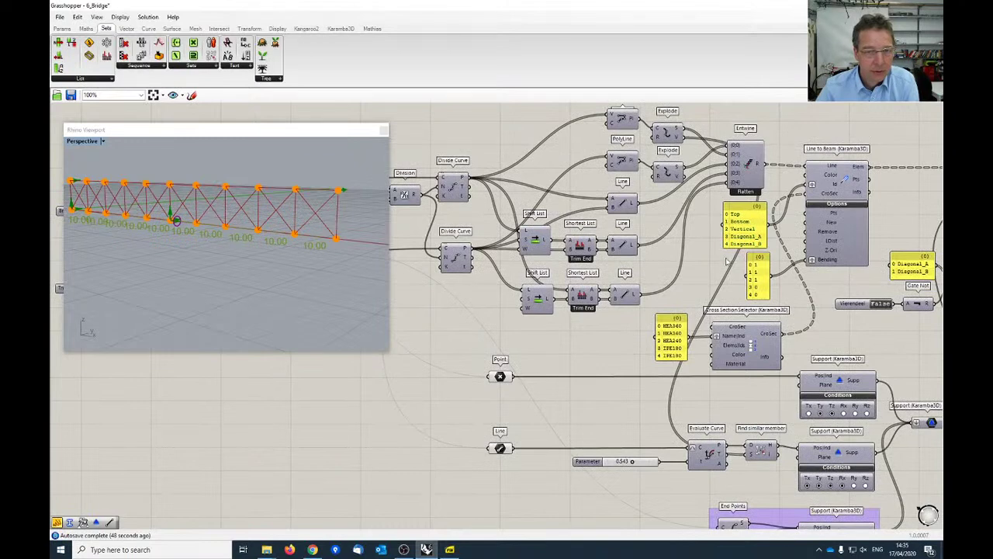
pyautogui.moveTo(736, 156); pyautogui.dragTo(748, 156)
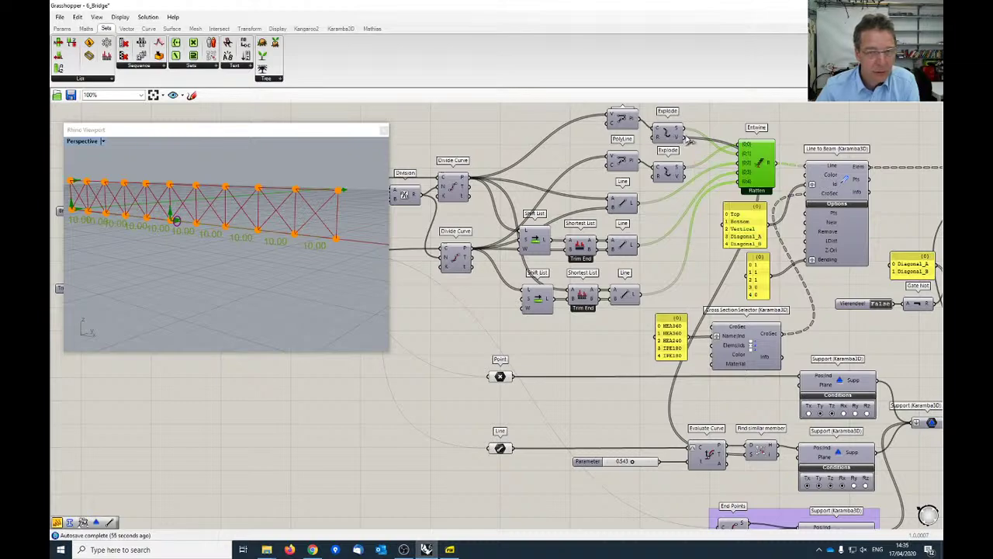
# Select the Support component fed by Find similar member and set the Evaluate Curve parameter to 1.000
pyautogui.moveTo(645, 428); pyautogui.dragTo(535, 315, button='right')
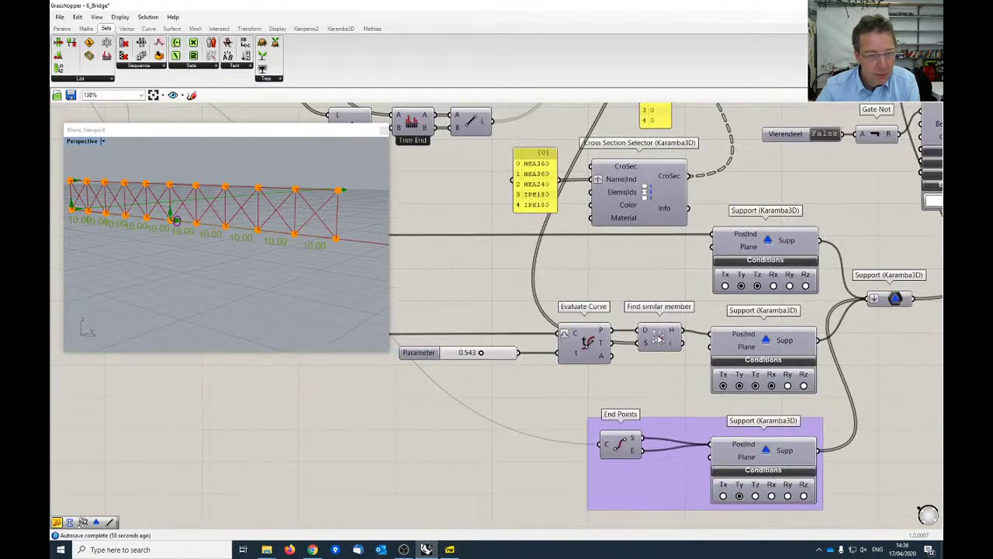
pyautogui.scroll(3, 621, 345)
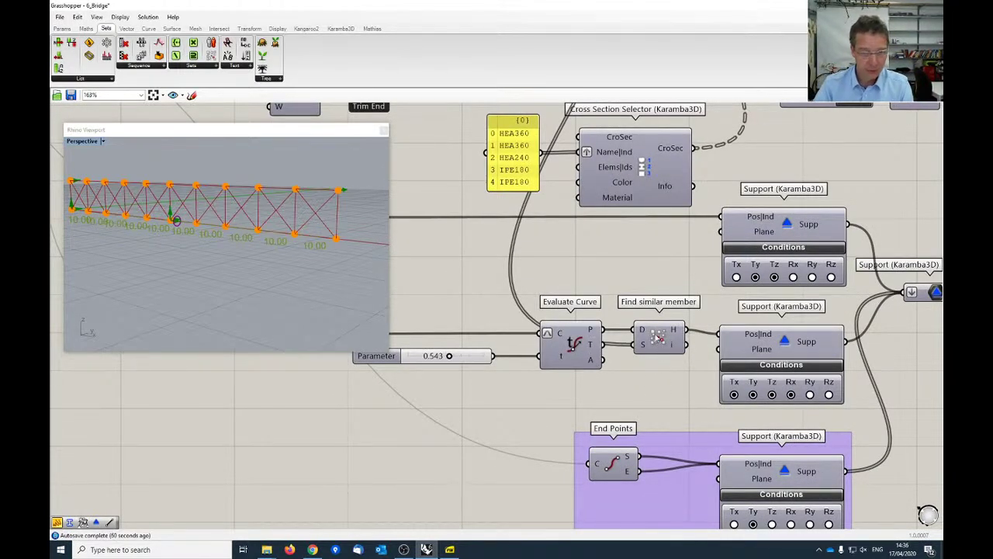
pyautogui.click(783, 357)
pyautogui.moveTo(440, 356); pyautogui.dragTo(528, 356)
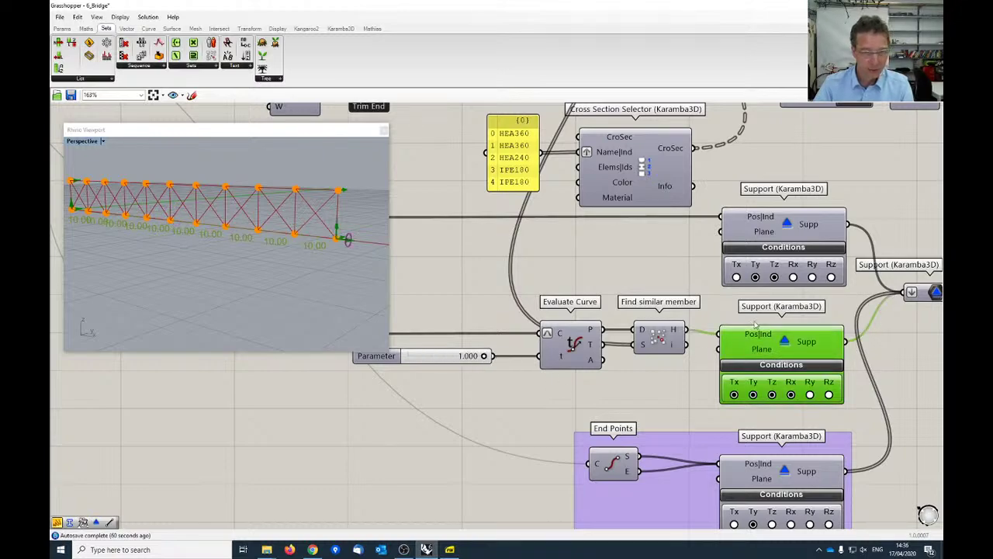
pyautogui.scroll(-4, 761, 316)
pyautogui.moveTo(848, 332); pyautogui.dragTo(820, 292, button='right')
pyautogui.scroll(1, 820, 292)
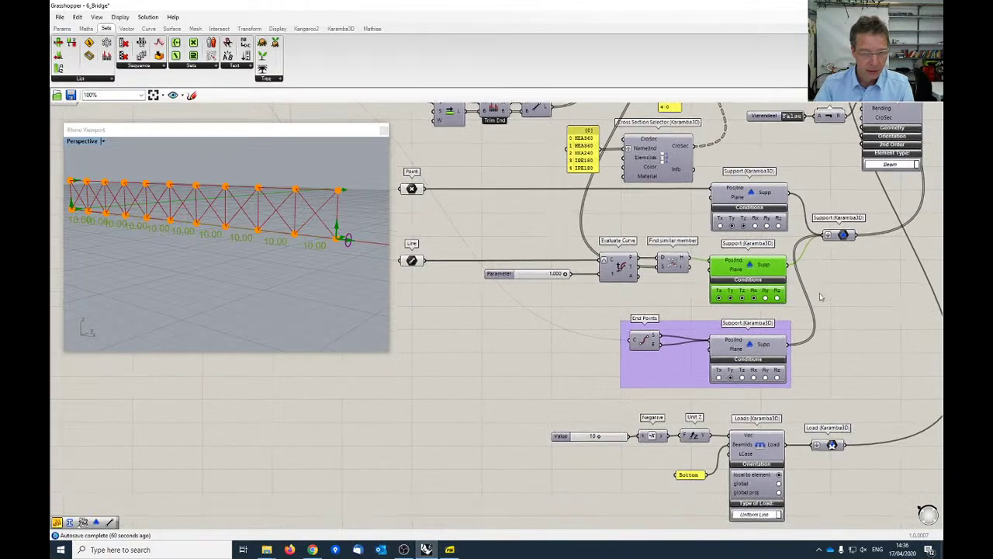
# Locate the Loads component and shift its Value slider slightly away from the Negative component
pyautogui.scroll(-3, 819, 292)
pyautogui.moveTo(816, 342); pyautogui.dragTo(814, 287, button='right')
pyautogui.scroll(4, 756, 369)
pyautogui.scroll(1, 707, 397)
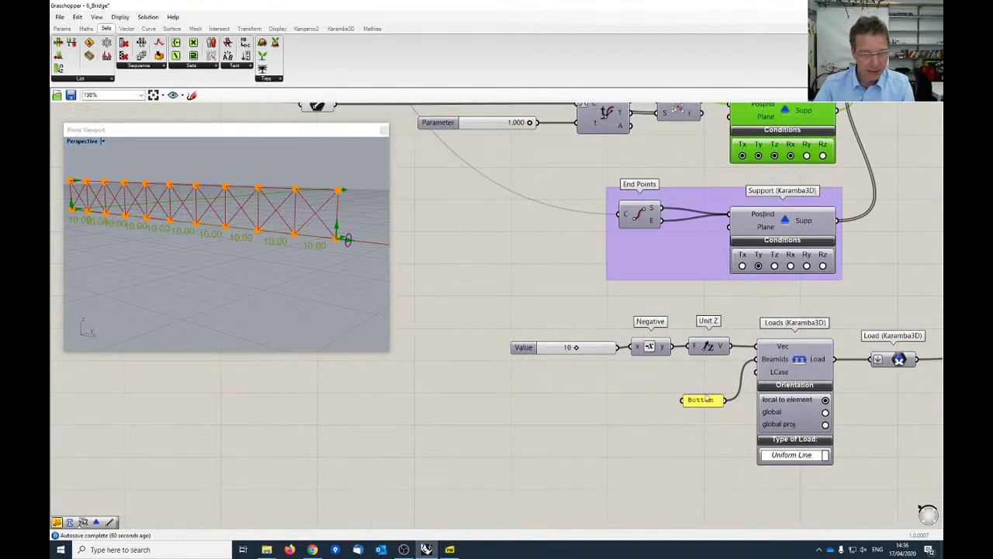
pyautogui.moveTo(725, 394); pyautogui.dragTo(635, 358, button='right')
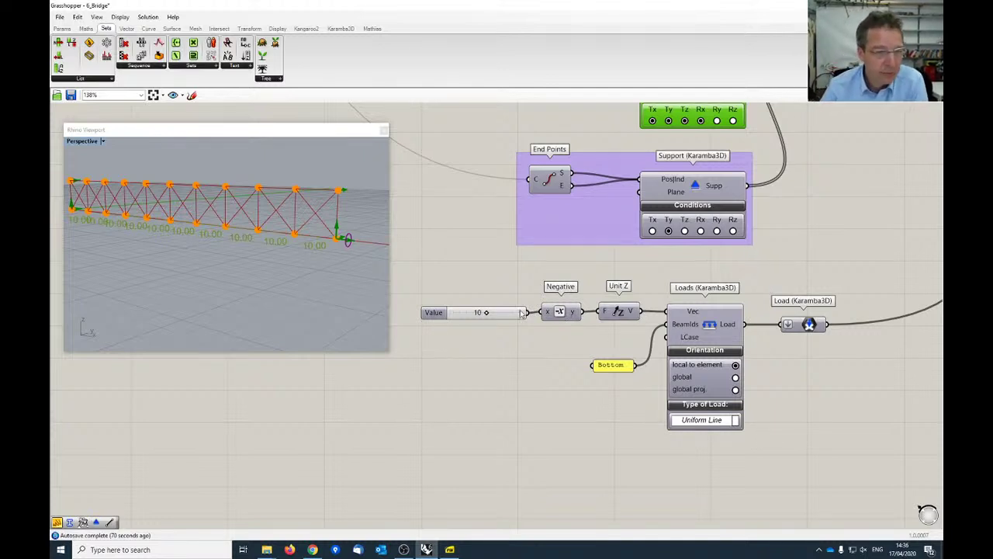
pyautogui.moveTo(499, 311); pyautogui.dragTo(497, 311)
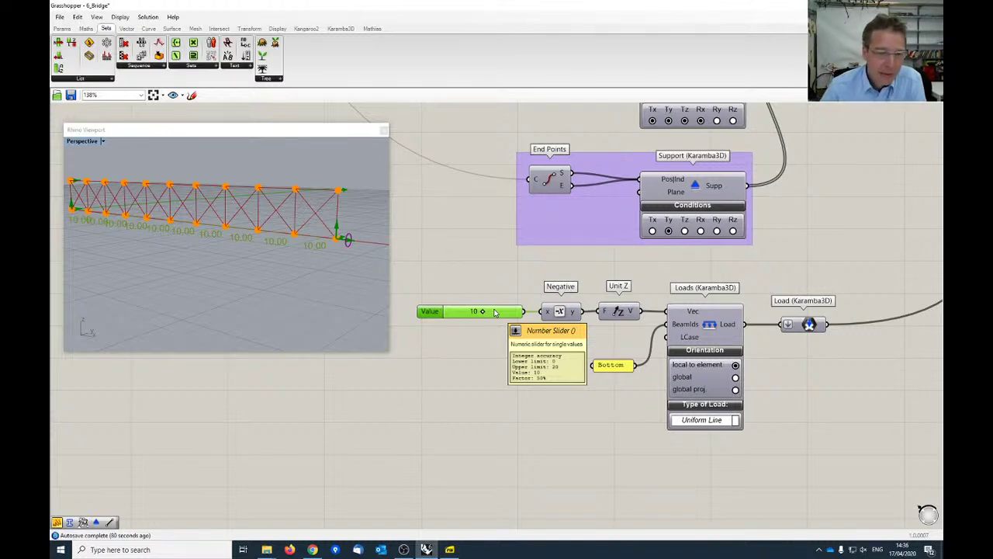
# Widen the panel on the Mass output of Assemble Model so its full value can be read
pyautogui.scroll(-2, 761, 272)
pyautogui.moveTo(808, 271); pyautogui.dragTo(652, 279, button='right')
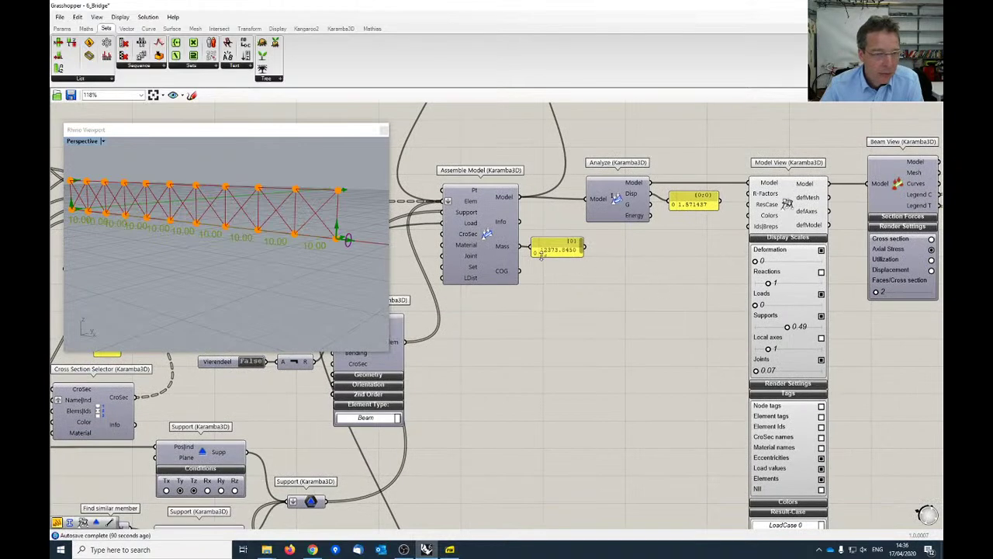
pyautogui.moveTo(580, 256)
pyautogui.mouseDown()
pyautogui.moveTo(590, 258)
pyautogui.moveTo(577, 253)
pyautogui.mouseUp()
pyautogui.moveTo(273, 215); pyautogui.dragTo(253, 219, button='right')
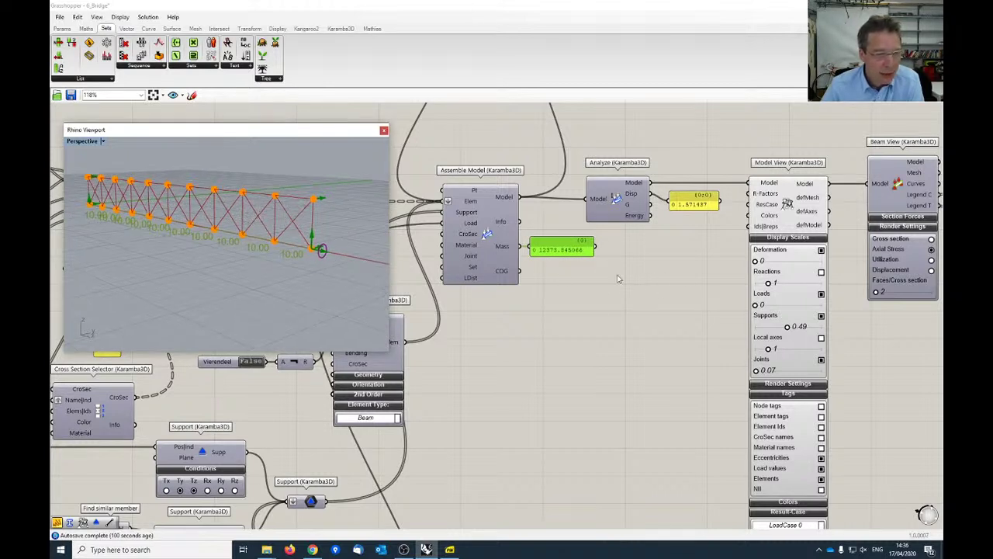
# Turn on the preview of the Beam View component and view the coloured truss from another angle
pyautogui.click(897, 200)
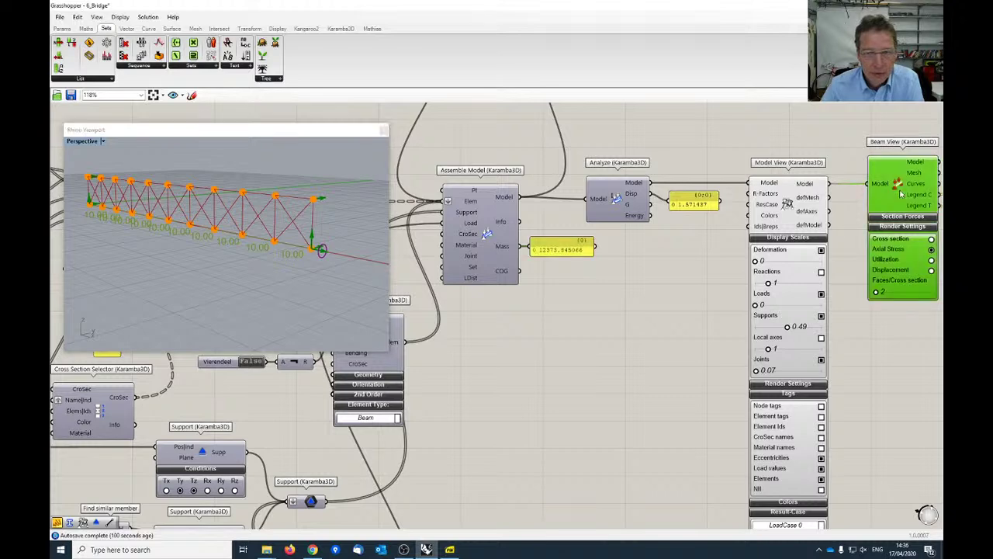
pyautogui.middleClick(900, 192)
pyautogui.moveTo(255, 210); pyautogui.dragTo(279, 218, button='right')
# Set the Deformation display scale in Model View to 100
pyautogui.moveTo(548, 291); pyautogui.dragTo(601, 269, button='right')
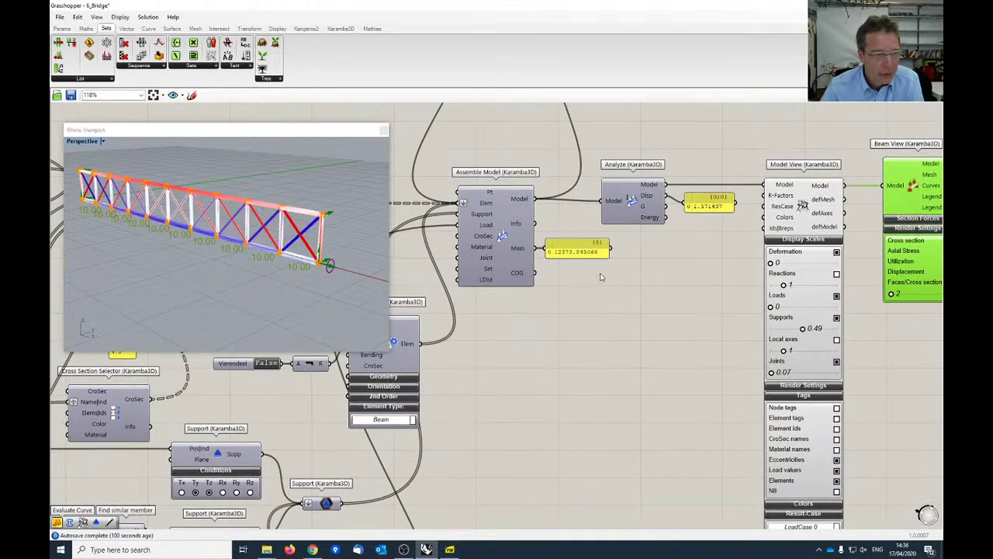
pyautogui.moveTo(677, 280); pyautogui.dragTo(639, 275, button='right')
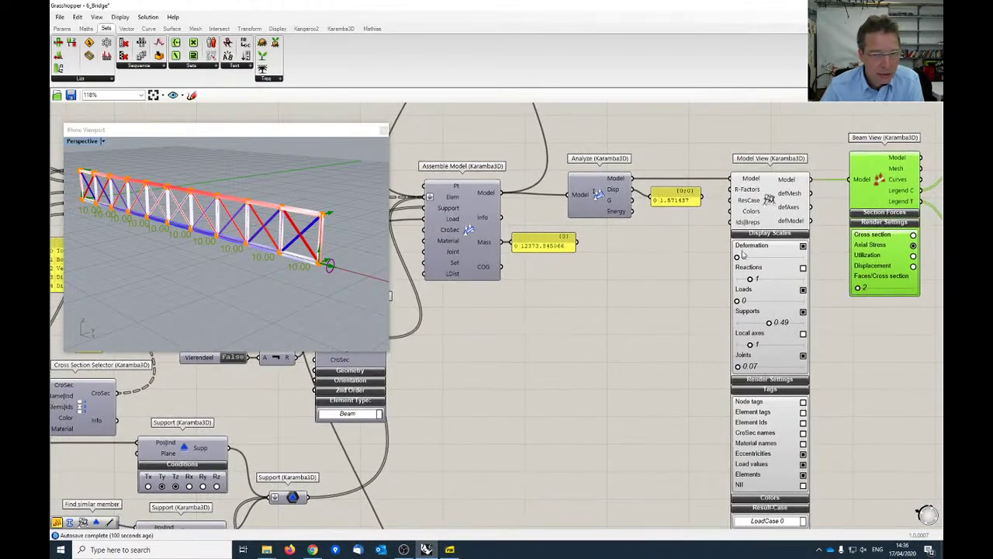
pyautogui.moveTo(739, 259); pyautogui.dragTo(837, 275)
# Examine the support components with their Parameter slider, the assembled model definition and the end of the deformed truss
pyautogui.scroll(-5, 484, 396)
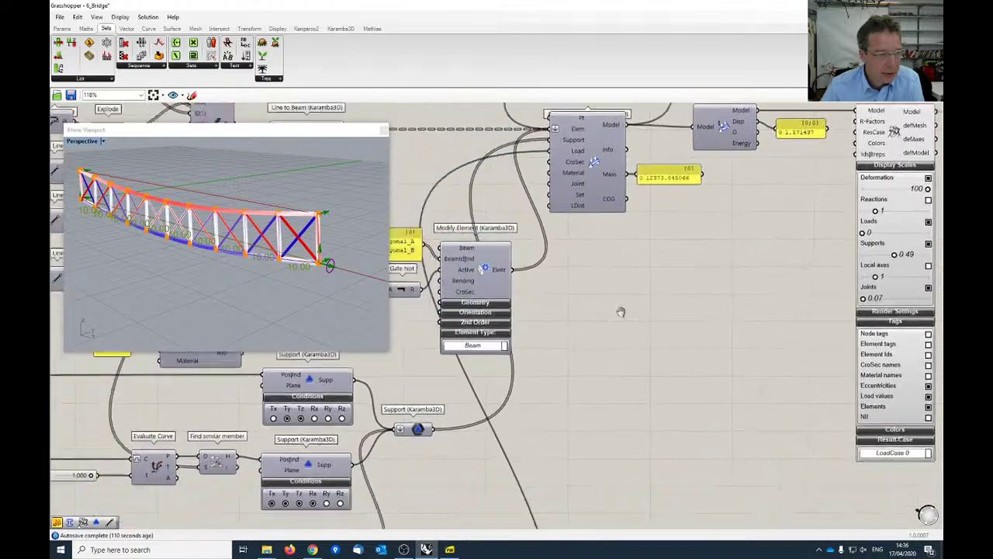
pyautogui.moveTo(489, 409); pyautogui.dragTo(792, 415, button='right')
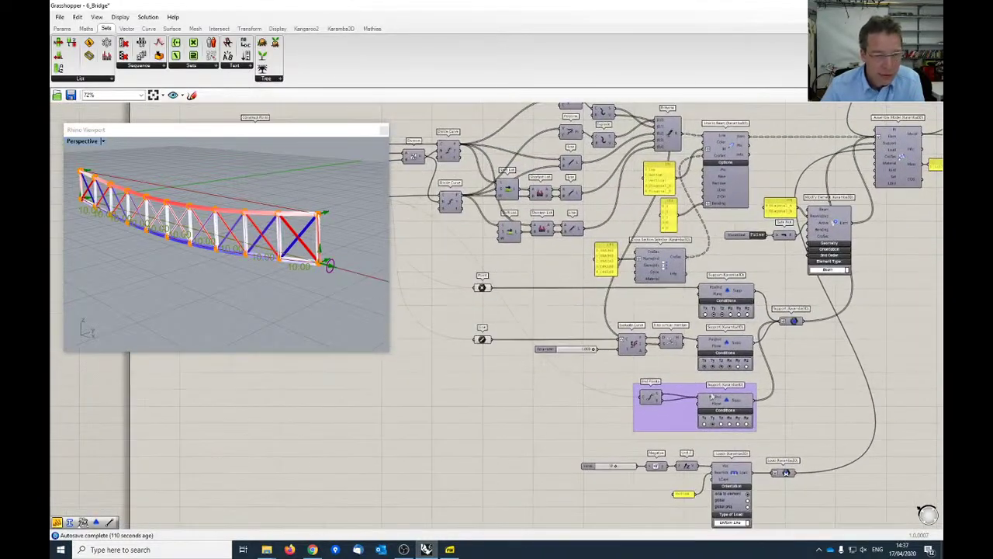
pyautogui.scroll(2, 590, 342)
pyautogui.scroll(2, 584, 334)
pyautogui.moveTo(584, 332)
pyautogui.mouseDown()
pyautogui.moveTo(533, 332)
pyautogui.moveTo(590, 331)
pyautogui.mouseUp()
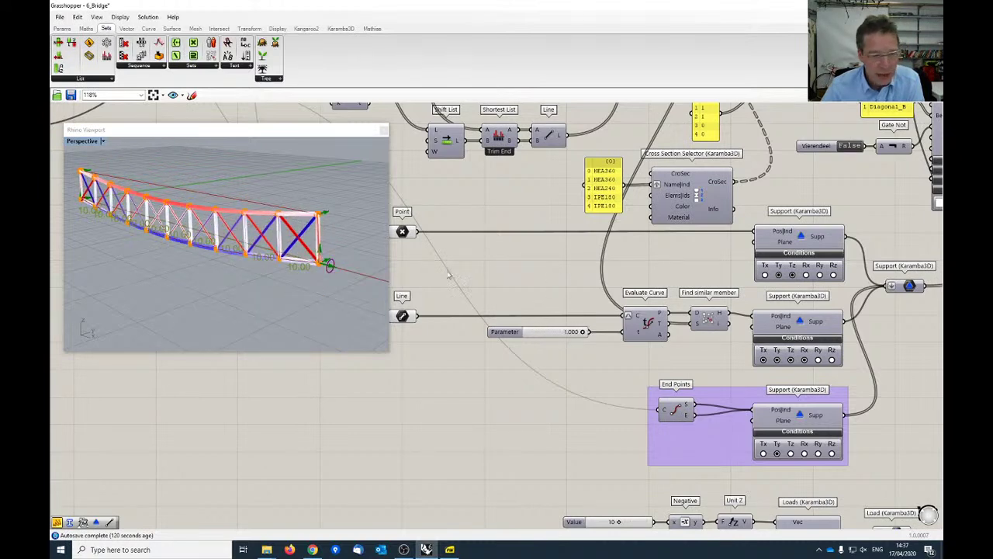
pyautogui.scroll(-2, 479, 271)
pyautogui.moveTo(761, 225); pyautogui.dragTo(691, 388, button='right')
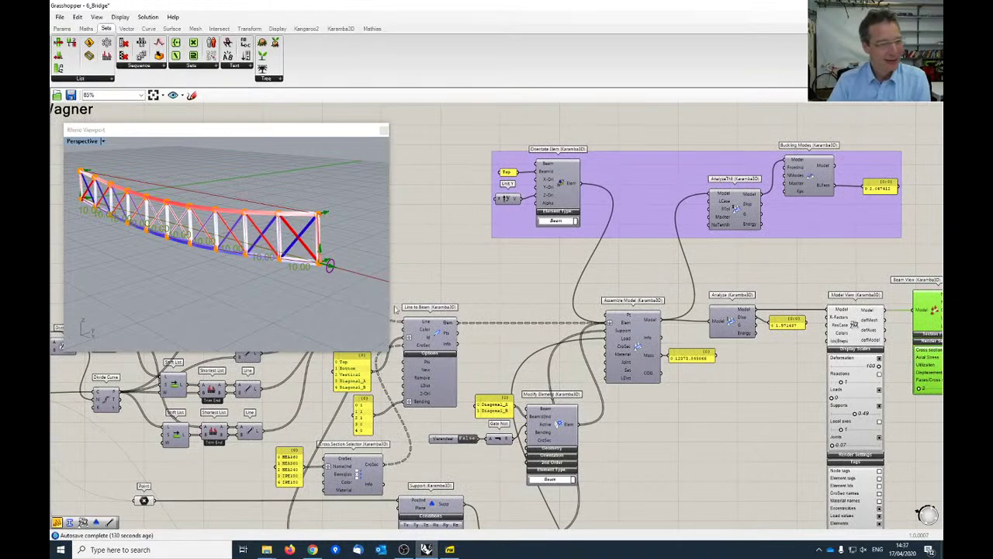
pyautogui.moveTo(330, 276); pyautogui.dragTo(243, 218, button='right')
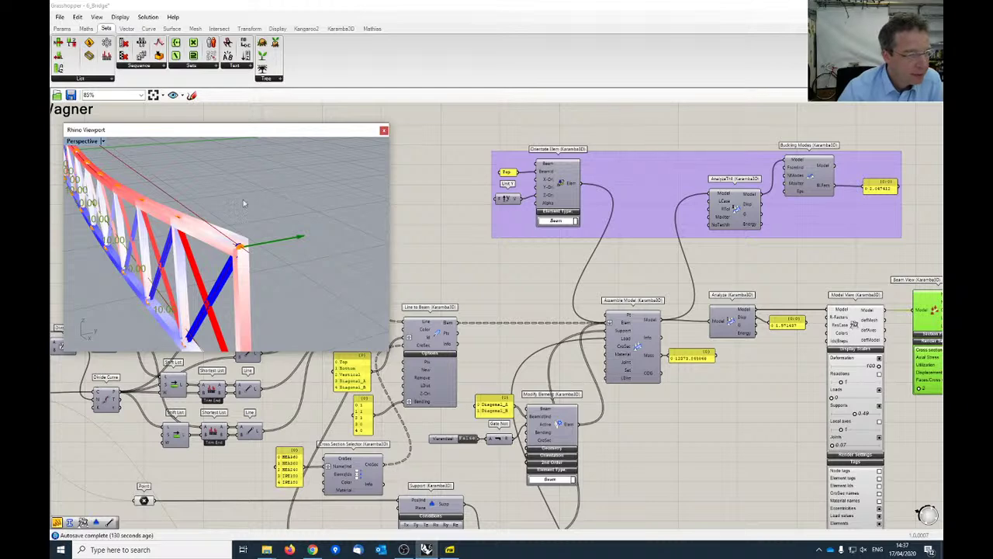
pyautogui.click(121, 17)
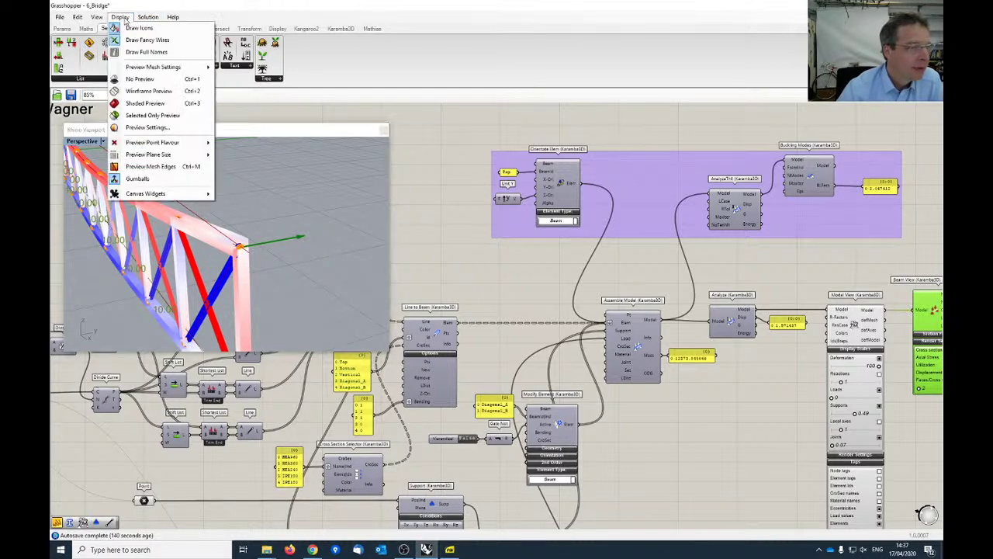
pyautogui.click(147, 127)
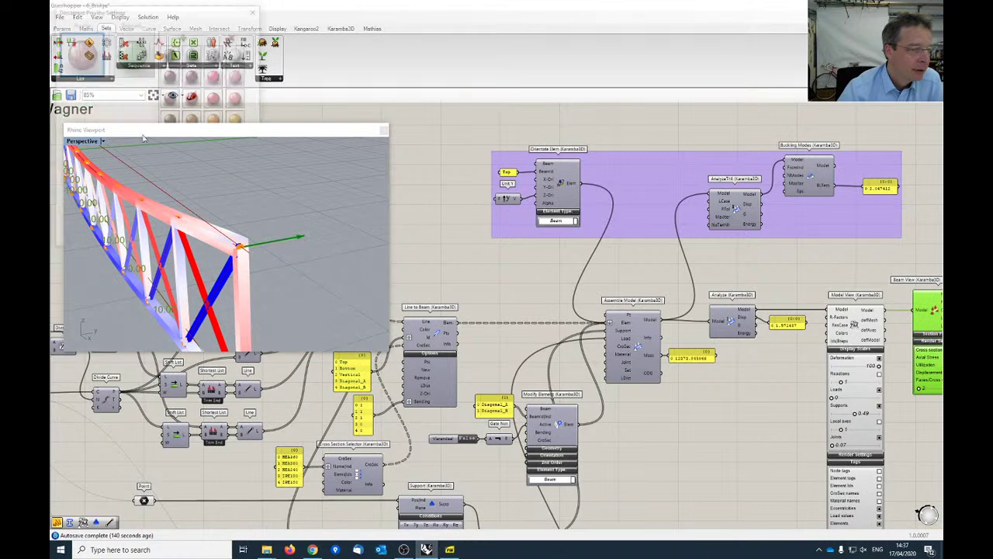
pyautogui.click(255, 9)
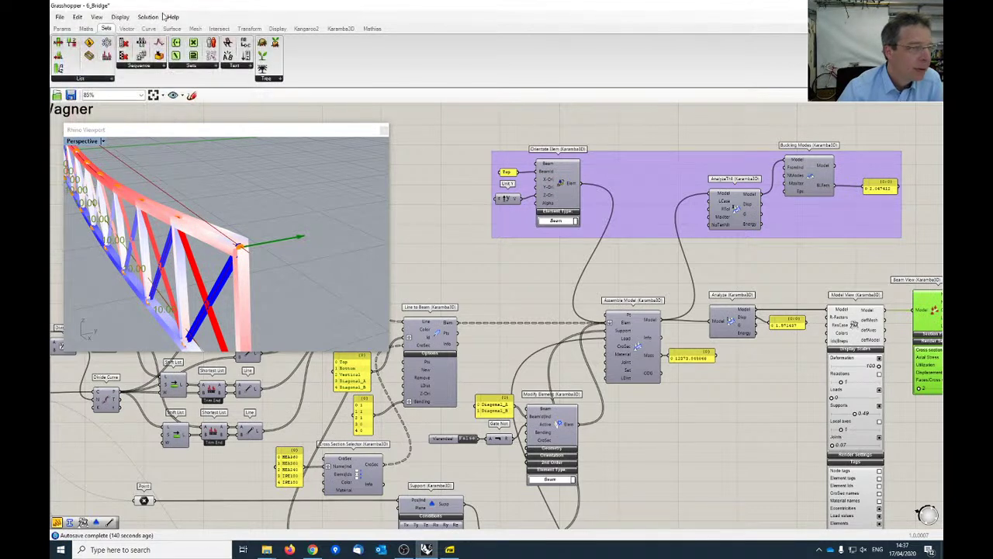
# Turn on Preview Mesh Edges for the truss display and clear the selection of Beam View
pyautogui.click(121, 17)
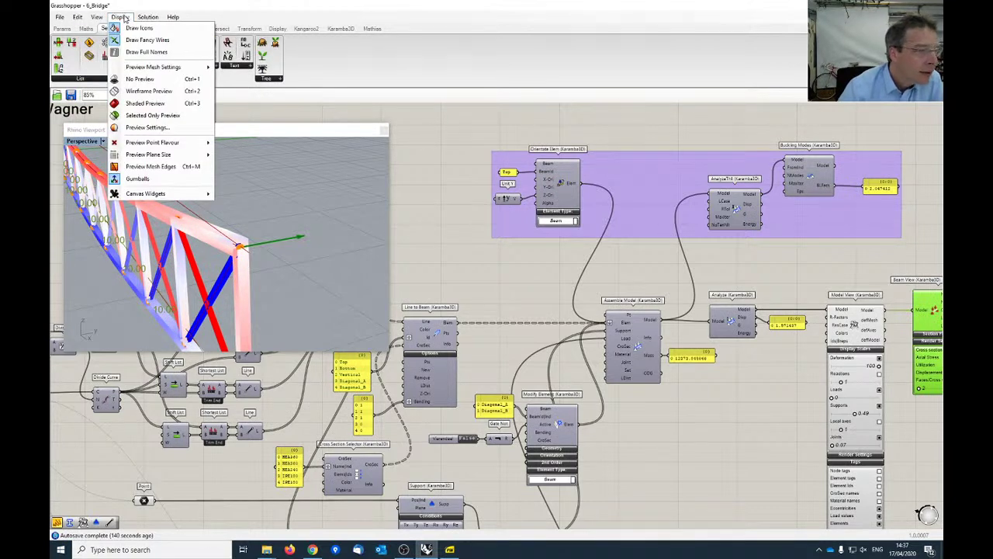
pyautogui.click(153, 166)
pyautogui.moveTo(256, 227); pyautogui.dragTo(194, 284, button='right')
pyautogui.click(444, 231)
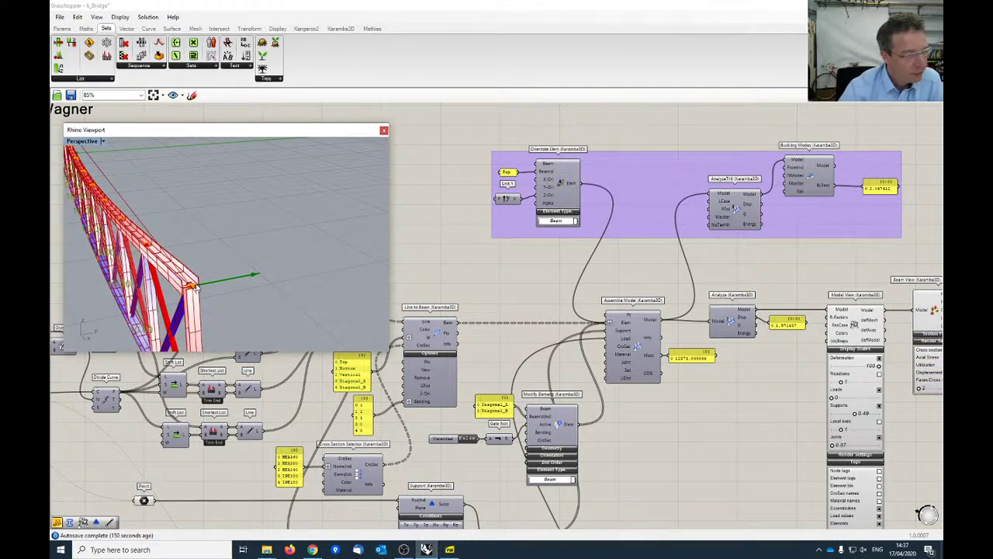
# Examine the cross section orientation of the chords, verticals and diagonals at the truss end from several angles
pyautogui.moveTo(204, 301); pyautogui.dragTo(272, 268, button='right')
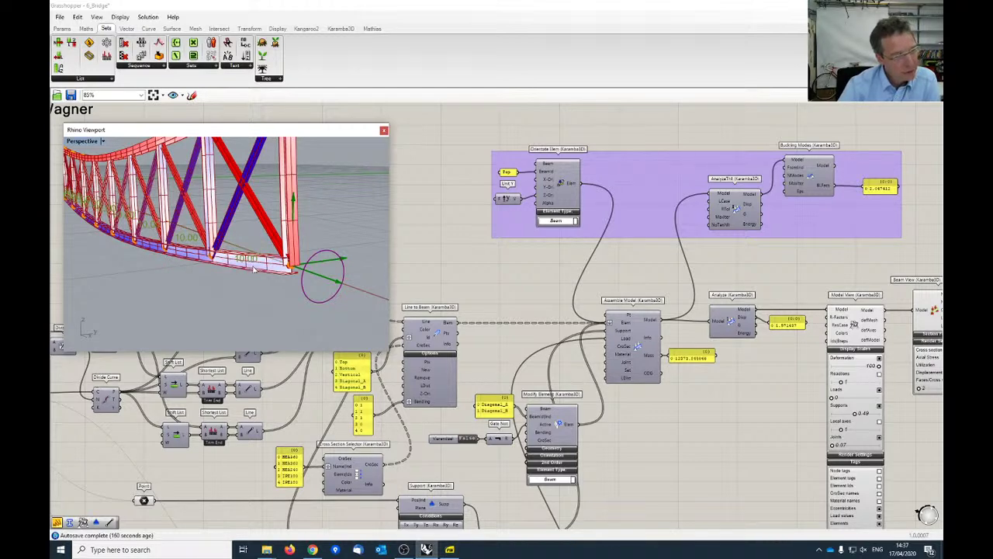
pyautogui.moveTo(236, 278); pyautogui.dragTo(239, 235, button='right')
pyautogui.scroll(3, 238, 234)
pyautogui.scroll(5, 196, 247)
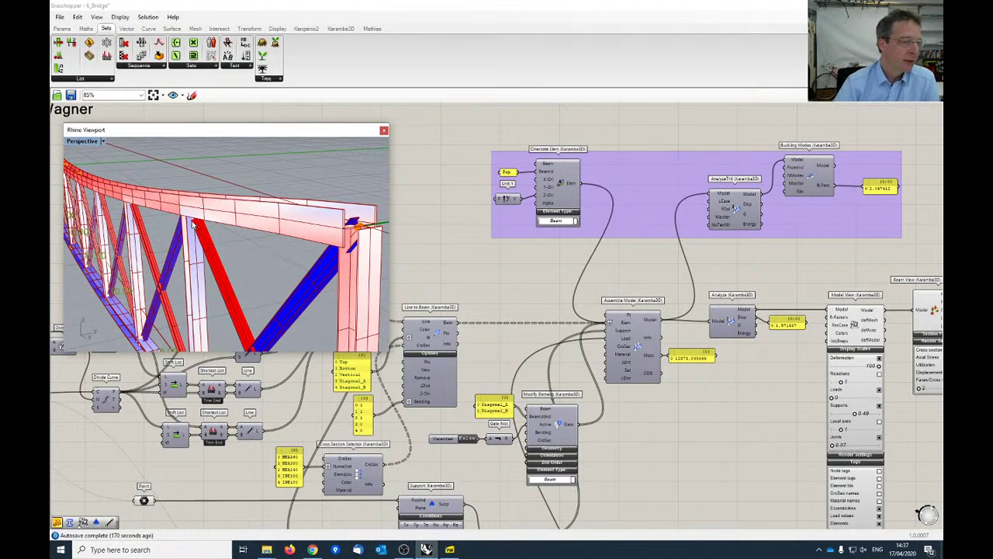
pyautogui.moveTo(196, 221); pyautogui.dragTo(190, 214, button='right')
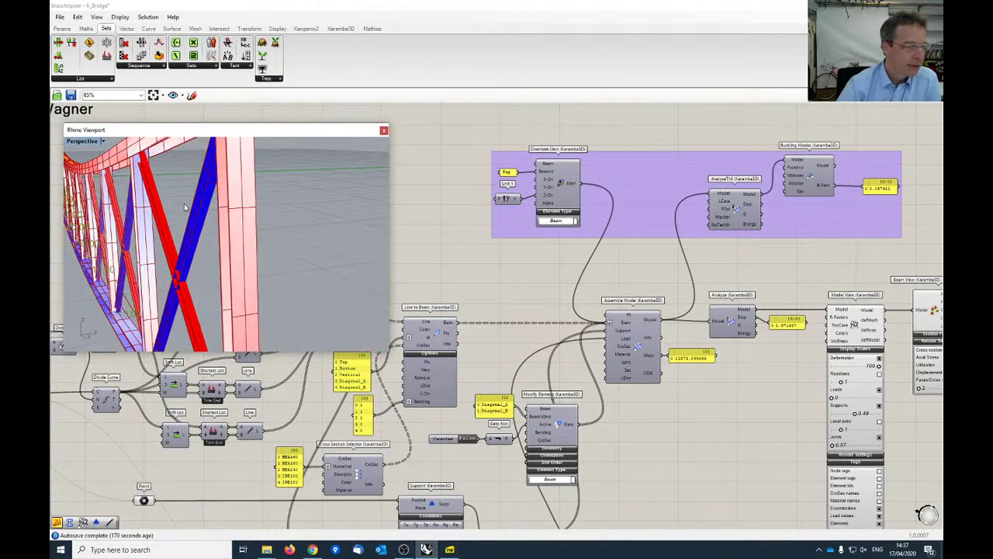
pyautogui.moveTo(144, 165); pyautogui.dragTo(162, 183, button='right')
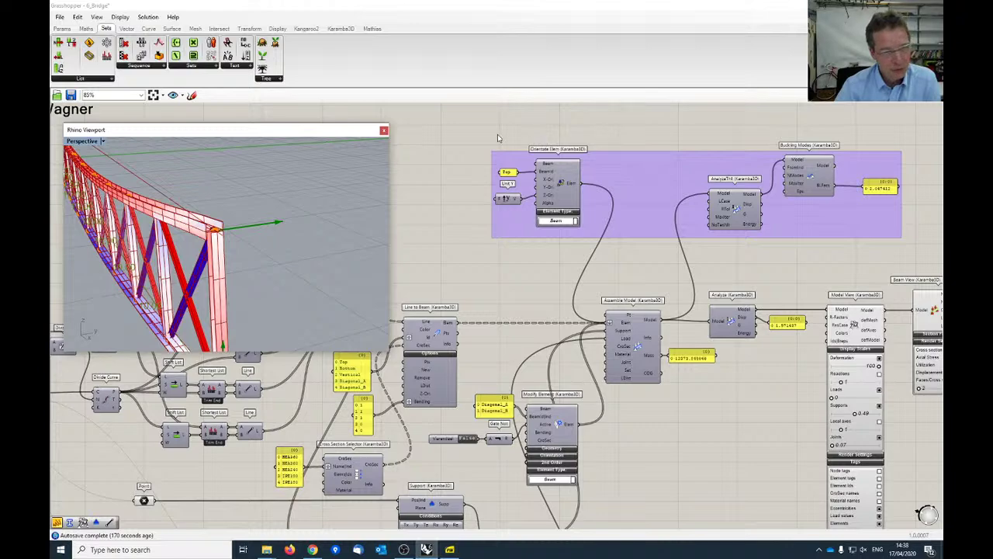
# Locate the Orientate Elem component and inspect the cross section orientation of the top chord up close
pyautogui.scroll(4, 568, 181)
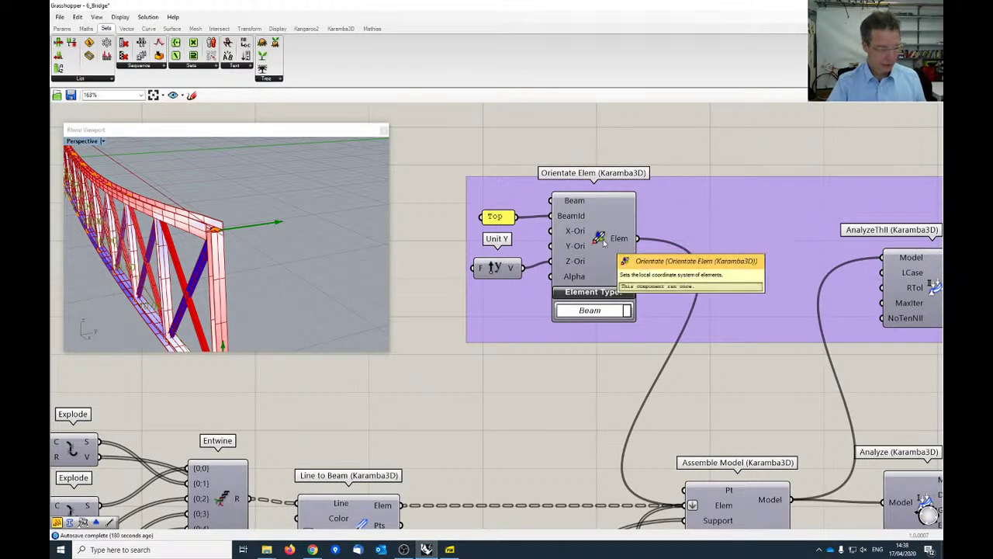
pyautogui.moveTo(275, 269); pyautogui.dragTo(250, 262, button='right')
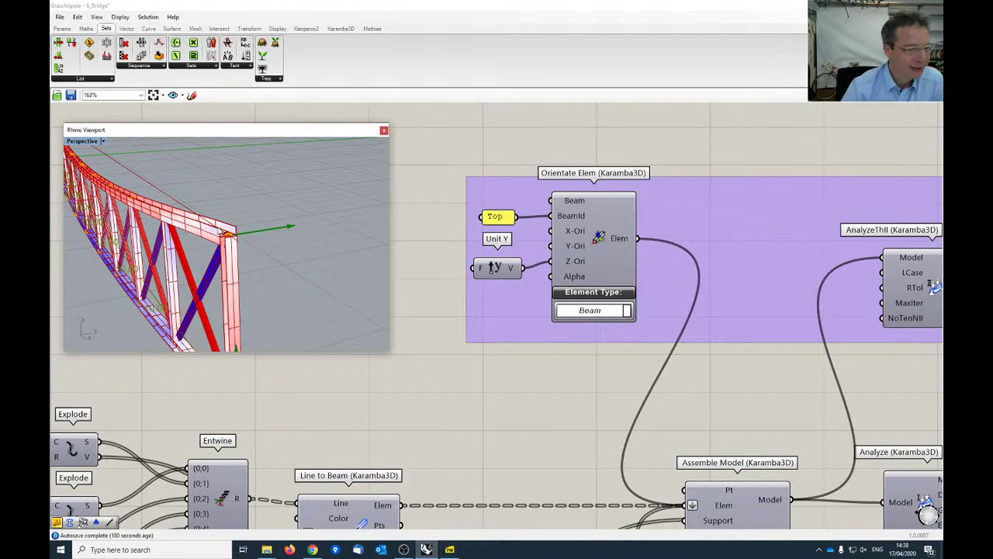
pyautogui.scroll(3, 213, 225)
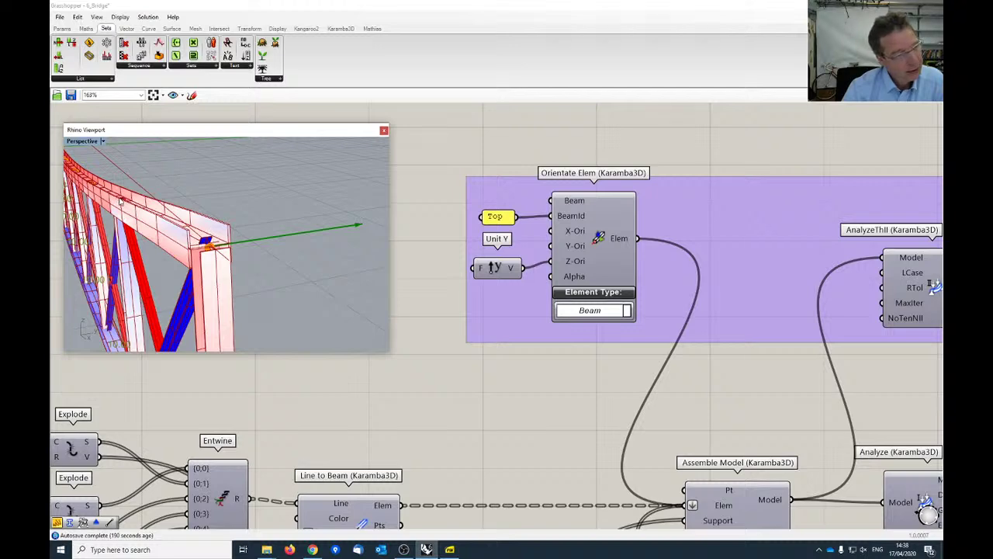
pyautogui.moveTo(118, 201); pyautogui.dragTo(154, 256, button='right')
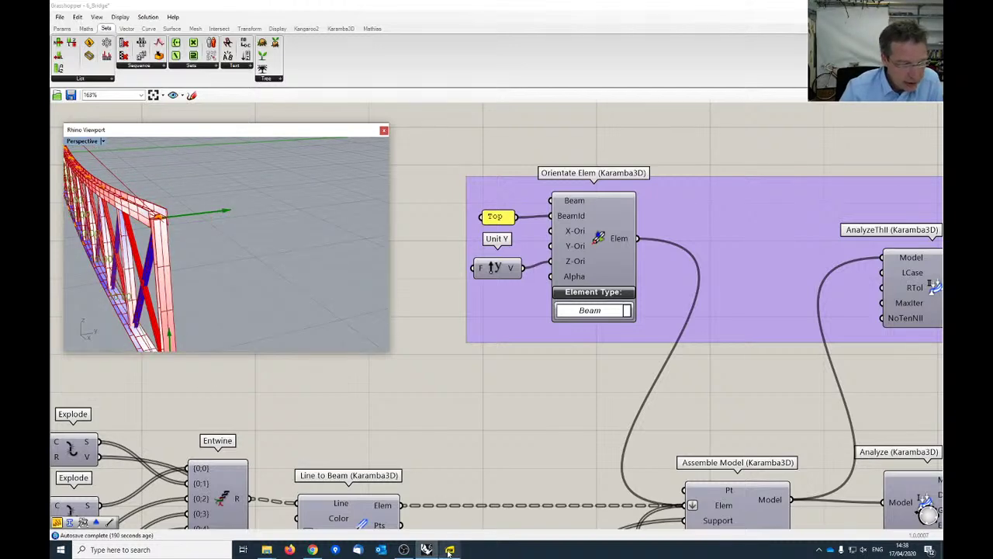
# Switch to the 200416_OttoWagner PDF to view the Zollamtsbridge photos, and return to Grasshopper with the truss end in view
pyautogui.click(450, 550)
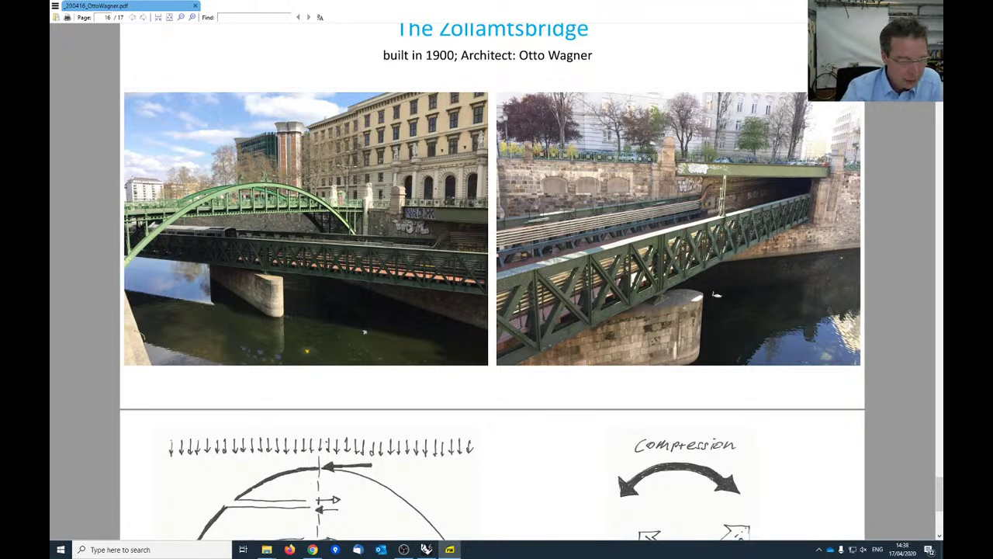
pyautogui.hotkey('alt', 'Tab')
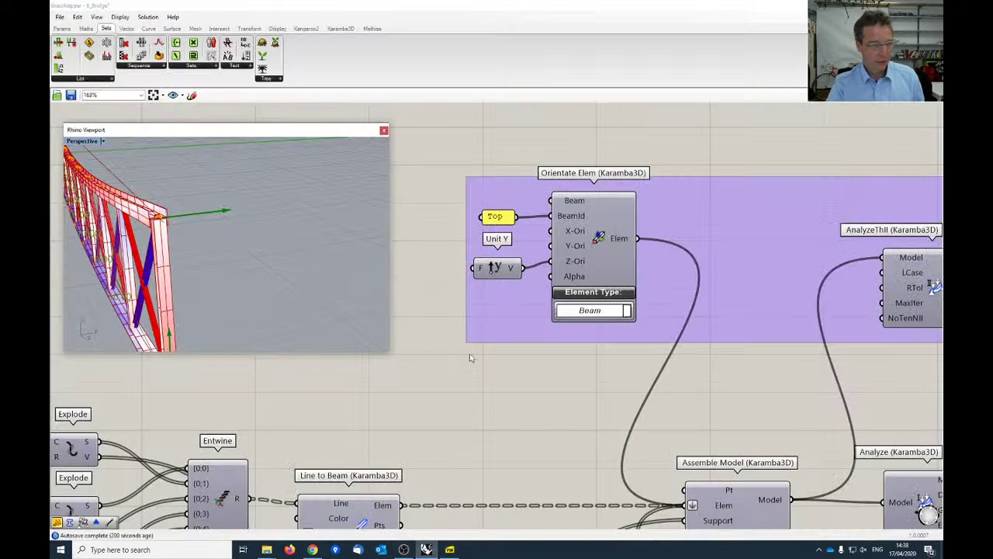
pyautogui.moveTo(331, 276); pyautogui.dragTo(369, 269, button='right')
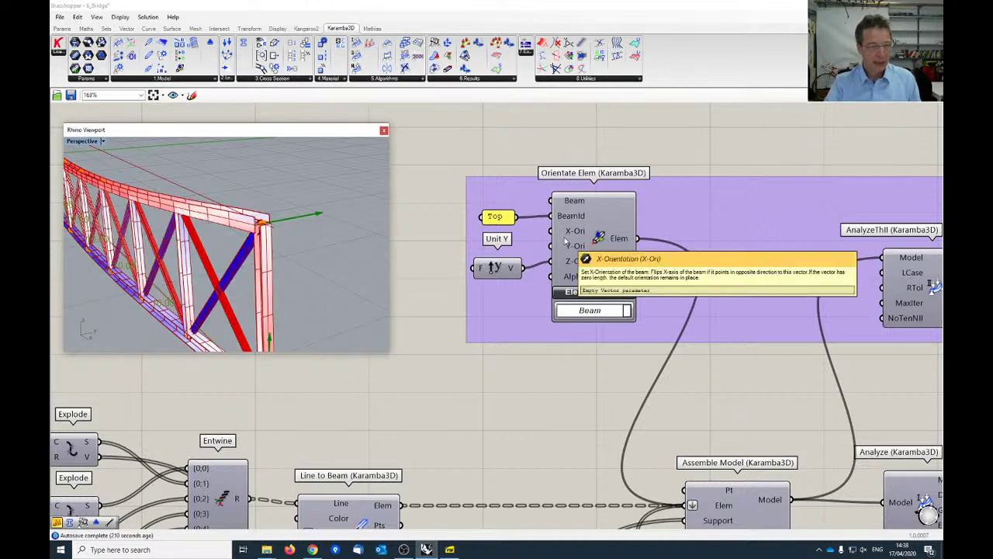
# Check the descriptions of Orientate Elem's inputs and select the Top panel feeding BeamId
pyautogui.moveTo(582, 222)
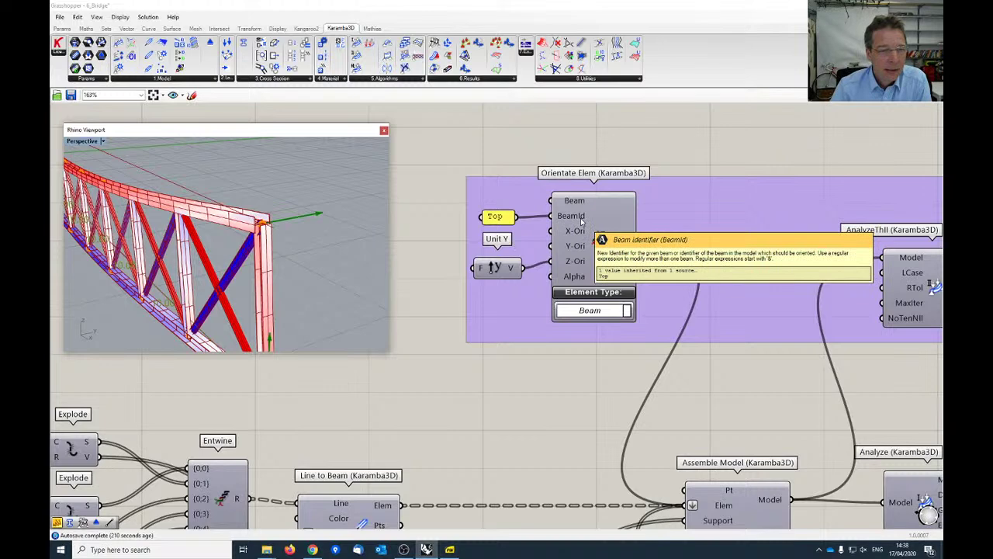
pyautogui.click(494, 220)
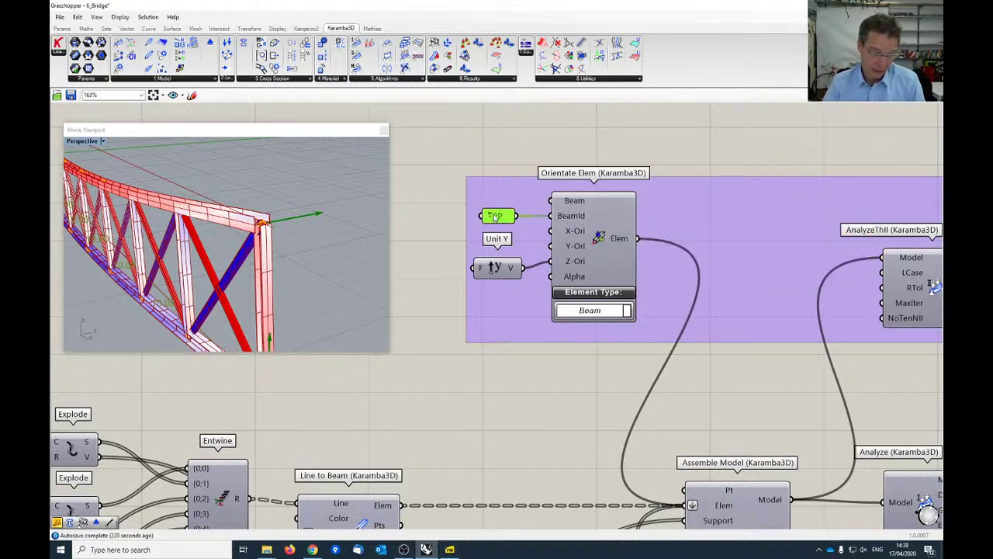
pyautogui.moveTo(582, 233)
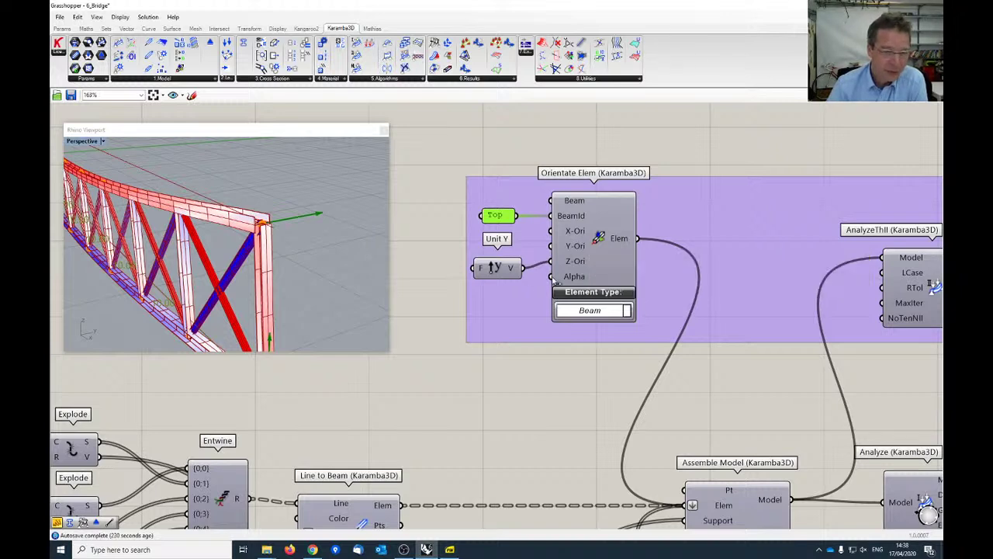
# Check the Z-Ori input of Orientate Elem and shift the Unit Y component slightly closer to it
pyautogui.moveTo(506, 270); pyautogui.dragTo(506, 268)
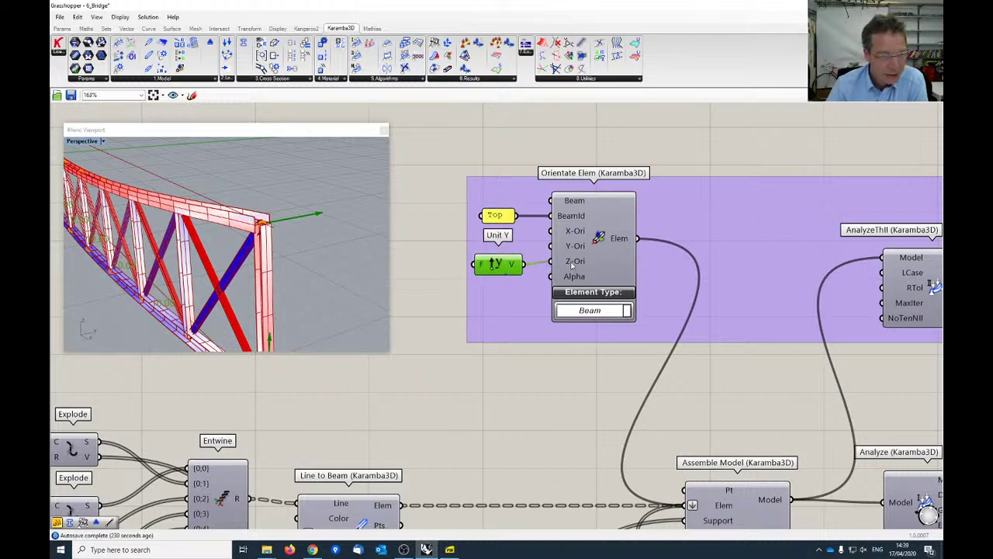
pyautogui.moveTo(574, 267)
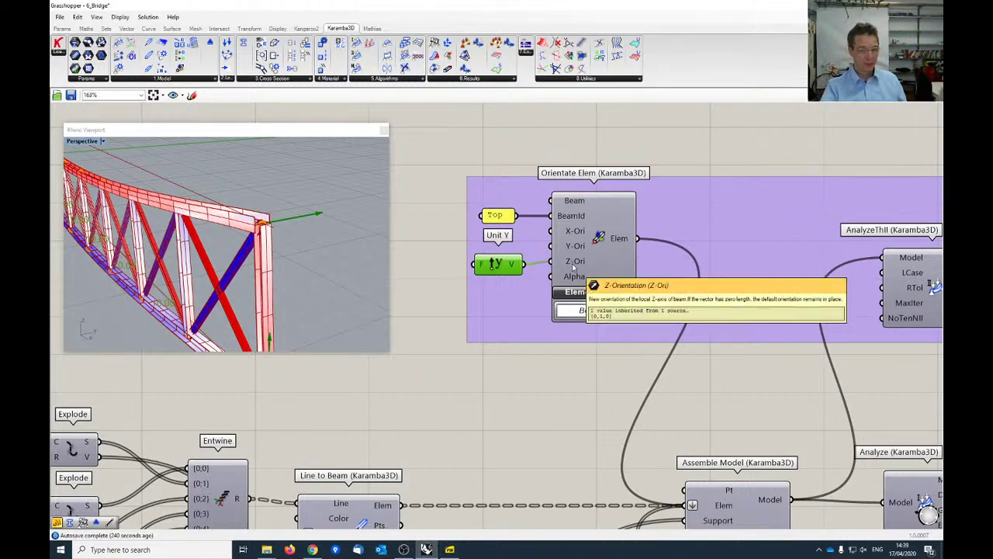
pyautogui.moveTo(503, 270); pyautogui.dragTo(504, 270)
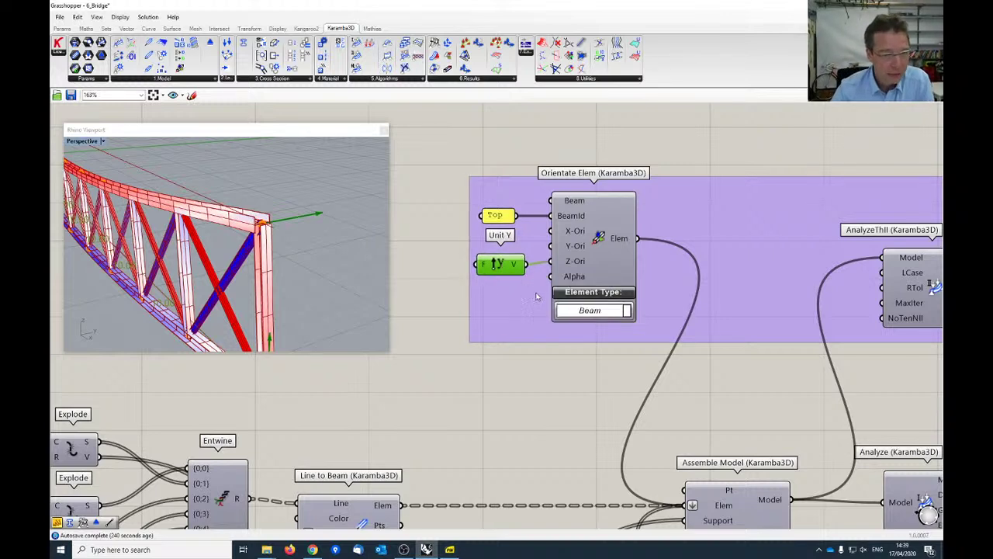
# Add a number slider set to 0.00, connect it to Orientate Elem's Alpha input and place it beside the component
pyautogui.doubleClick(454, 391)
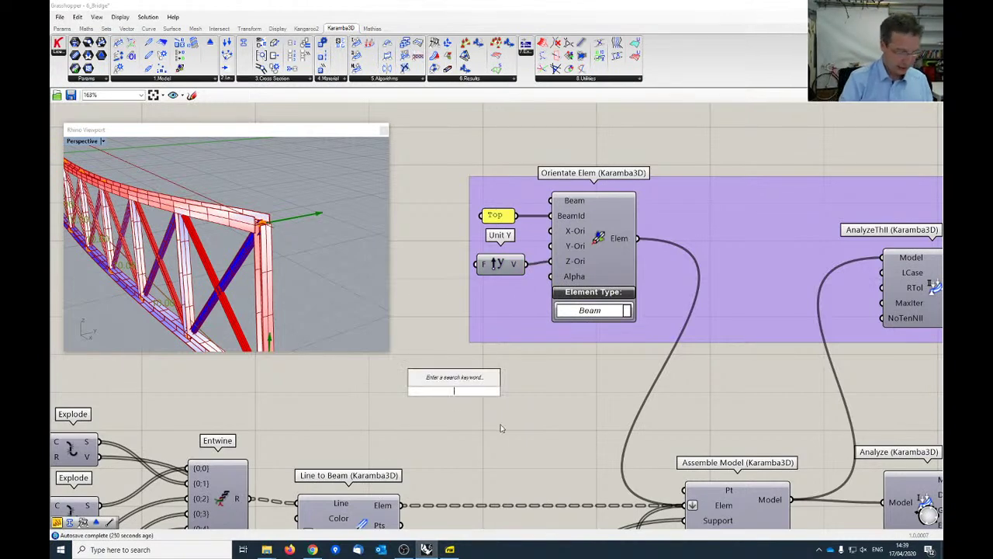
pyautogui.write('0')
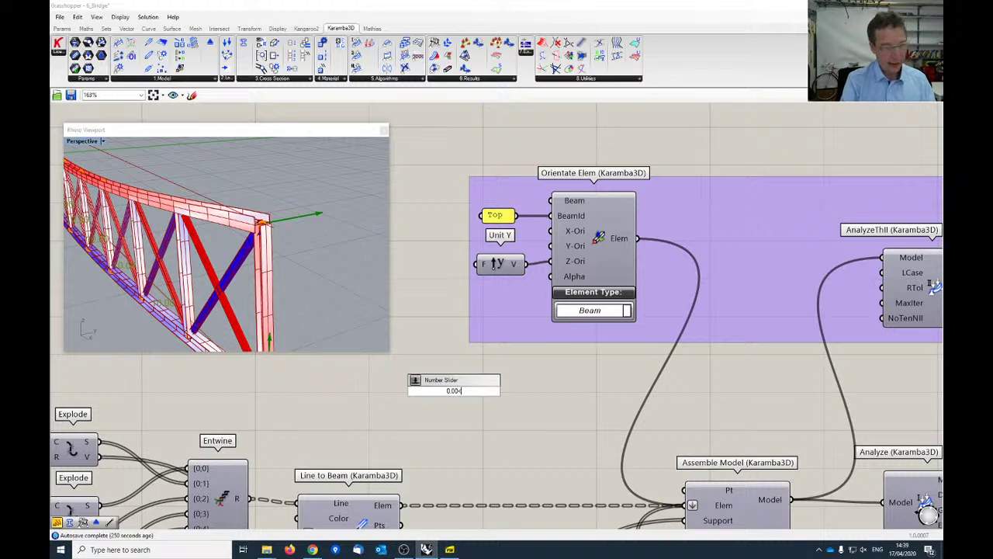
pyautogui.write('.00')
pyautogui.press('Return')
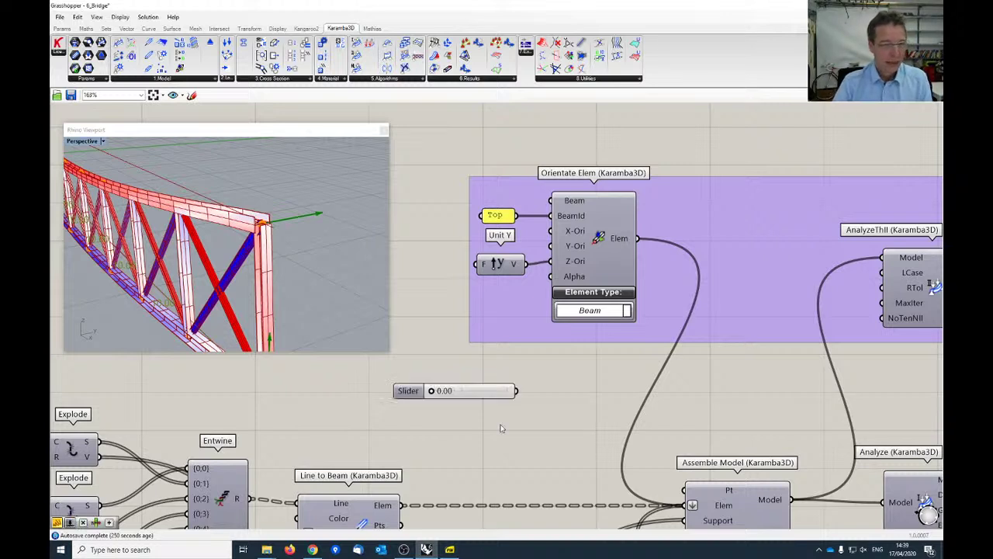
pyautogui.moveTo(516, 391); pyautogui.dragTo(551, 276)
pyautogui.moveTo(454, 391); pyautogui.dragTo(503, 288)
# Locate the Modify Element component and slightly enlarge the Rhino viewport, showing the entire truss in it
pyautogui.scroll(-3, 512, 362)
pyautogui.scroll(-2, 512, 362)
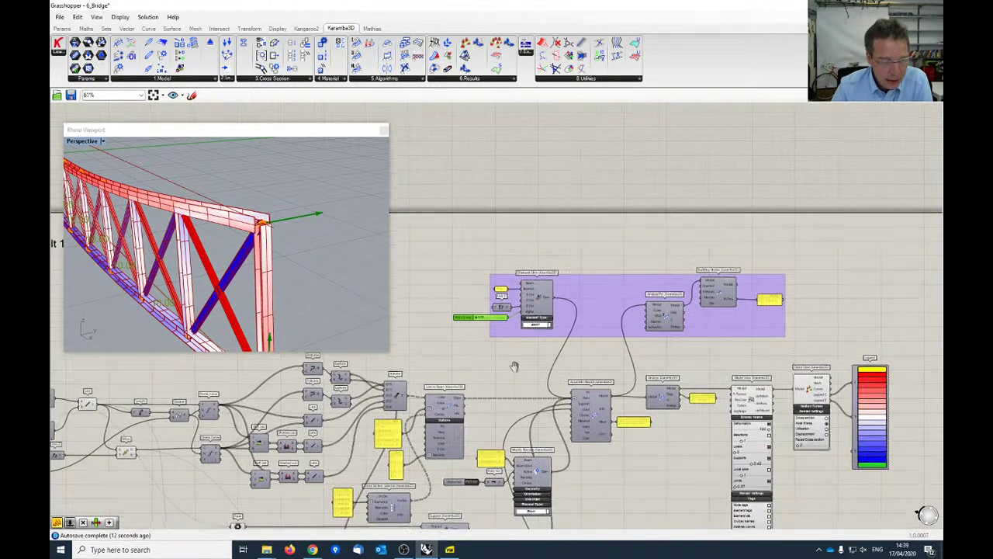
pyautogui.moveTo(512, 362); pyautogui.dragTo(567, 241, button='right')
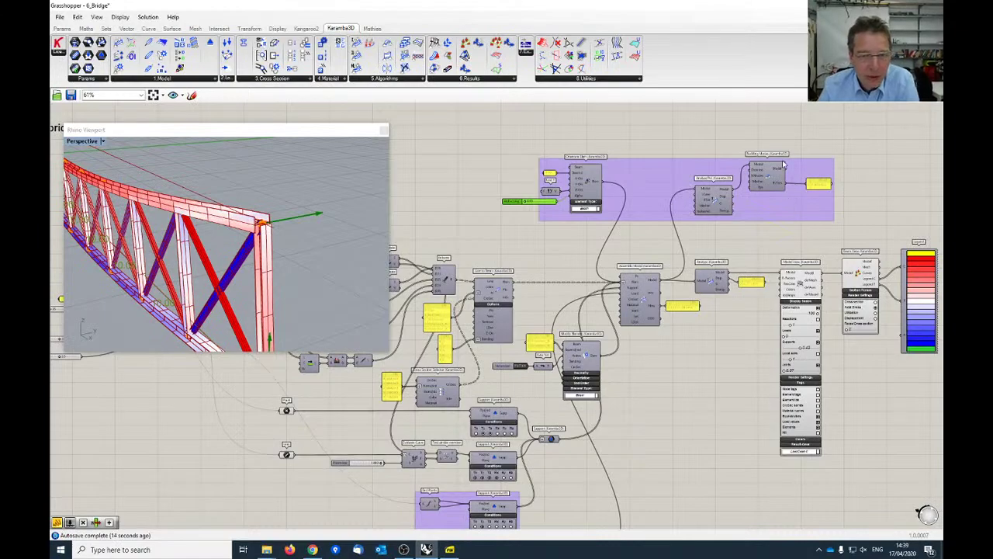
pyautogui.scroll(2, 784, 167)
pyautogui.moveTo(794, 197); pyautogui.dragTo(791, 233, button='right')
pyautogui.scroll(5, 791, 237)
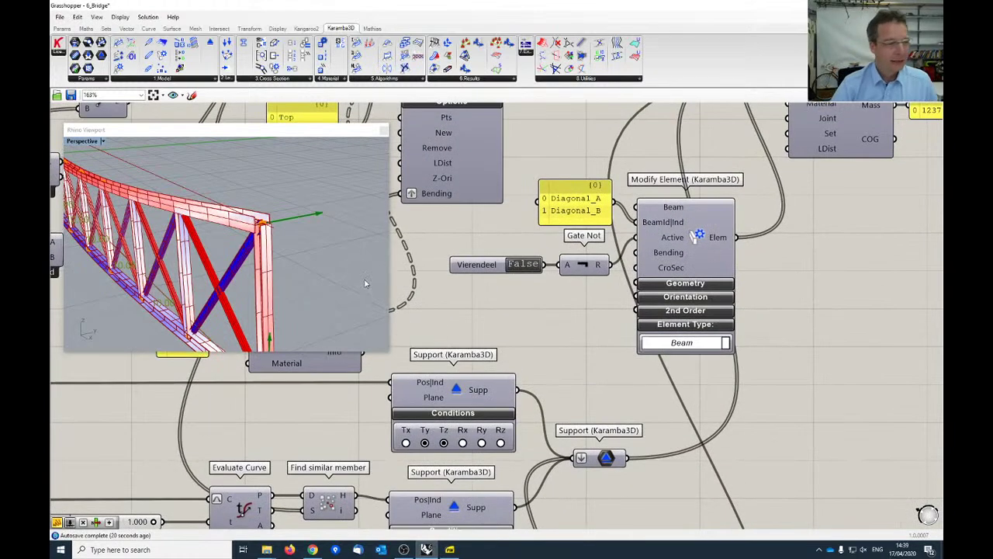
pyautogui.scroll(-6, 322, 252)
pyautogui.scroll(2, 266, 232)
pyautogui.scroll(4, 266, 232)
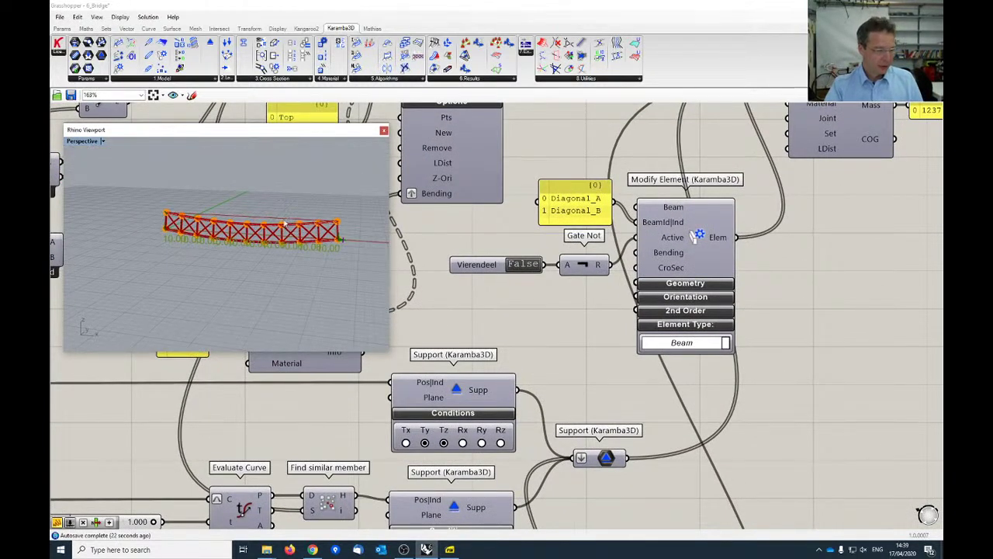
pyautogui.moveTo(389, 352); pyautogui.dragTo(412, 374)
pyautogui.scroll(-1, 320, 312)
pyautogui.keyDown('shift'); pyautogui.moveTo(321, 312); pyautogui.dragTo(298, 295, button='right'); pyautogui.keyUp('shift')
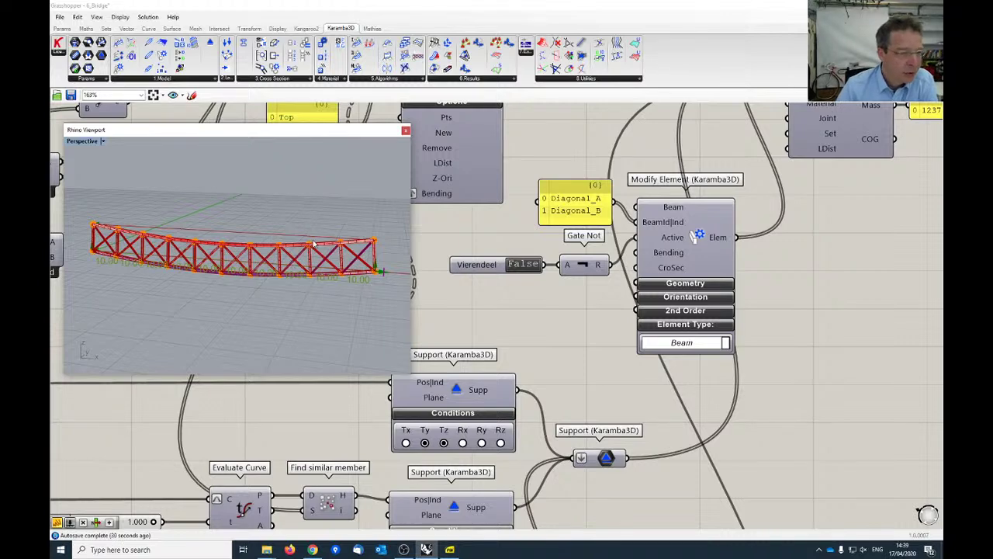
pyautogui.moveTo(329, 252); pyautogui.dragTo(292, 257, button='right')
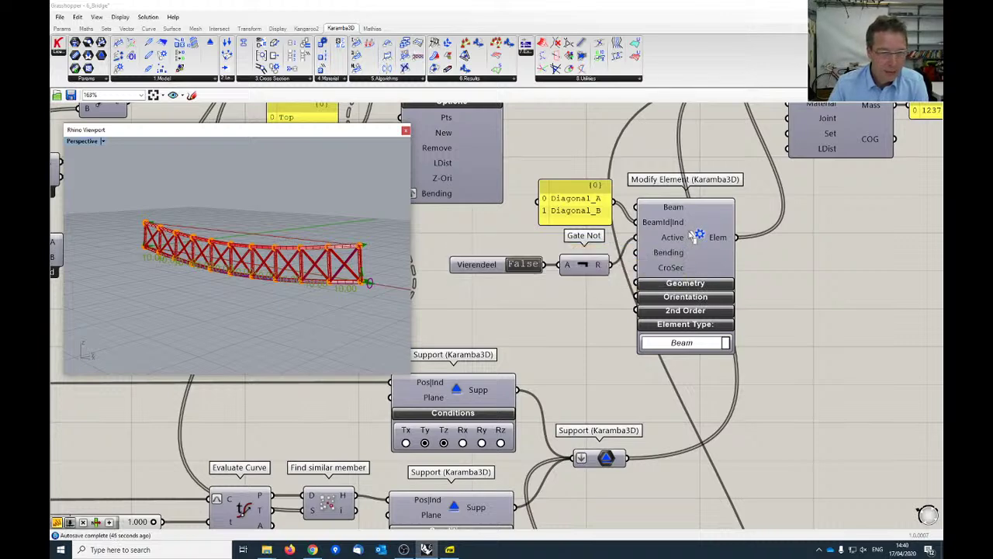
# Select the panel listing Diagonal_A and Diagonal_B, set the Vierendeel toggle to True and inspect the deformed frame
pyautogui.moveTo(673, 240)
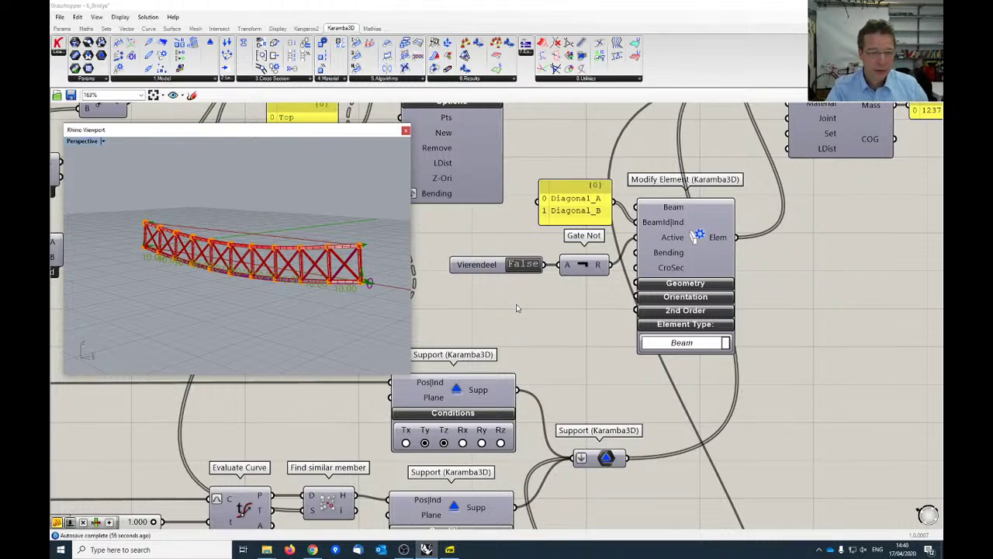
pyautogui.moveTo(582, 211); pyautogui.dragTo(581, 211)
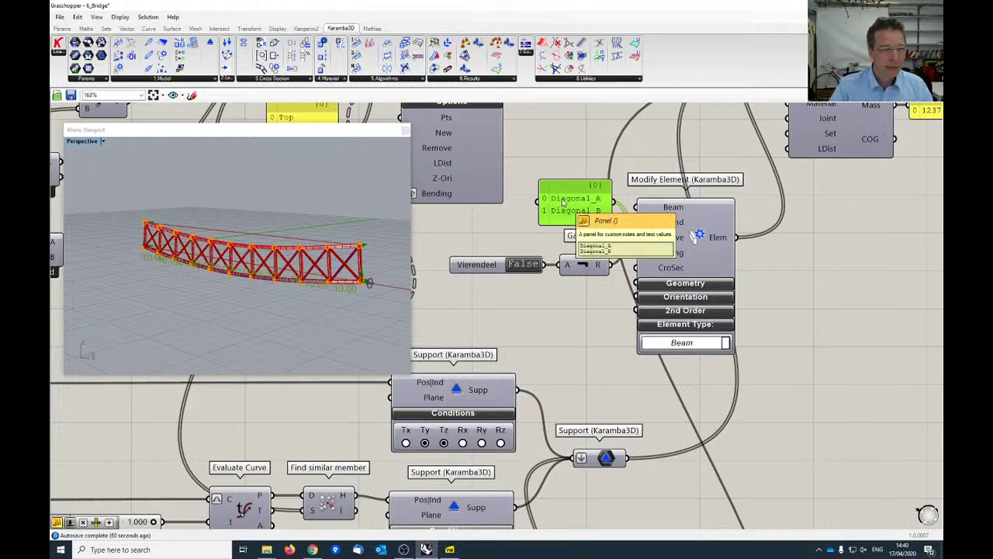
pyautogui.click(523, 264)
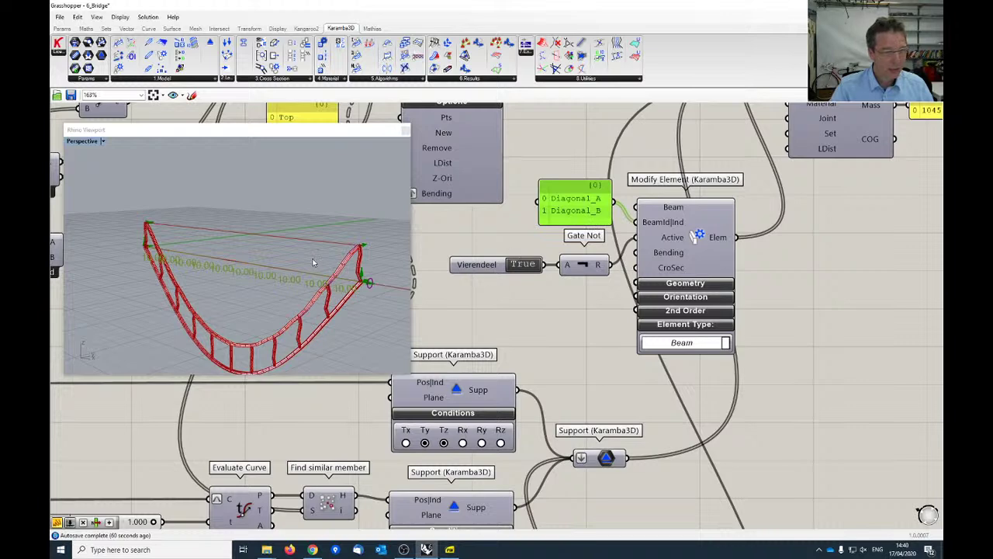
pyautogui.moveTo(311, 305); pyautogui.dragTo(344, 218, button='right')
pyautogui.scroll(3, 349, 206)
pyautogui.scroll(-5, 356, 191)
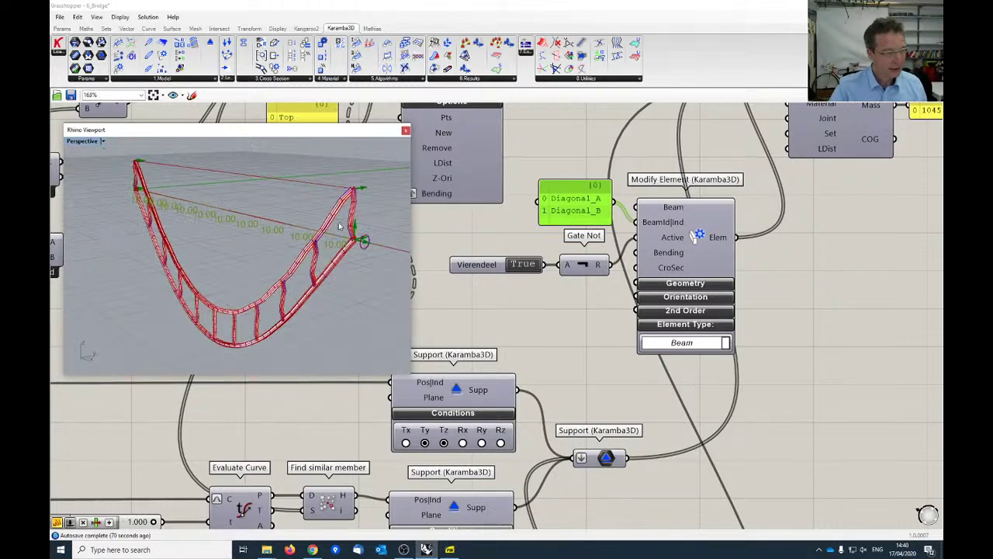
# Expand Model View's Render Settings and set Length/Segment to 0.3 m
pyautogui.moveTo(566, 205); pyautogui.dragTo(450, 305, button='right')
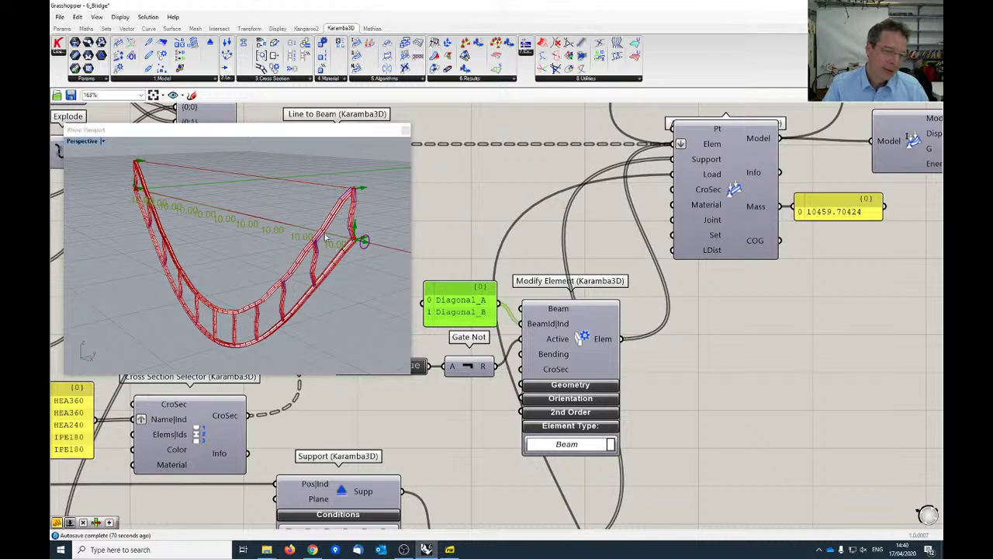
pyautogui.scroll(-3, 724, 330)
pyautogui.moveTo(763, 339); pyautogui.dragTo(509, 305, button='right')
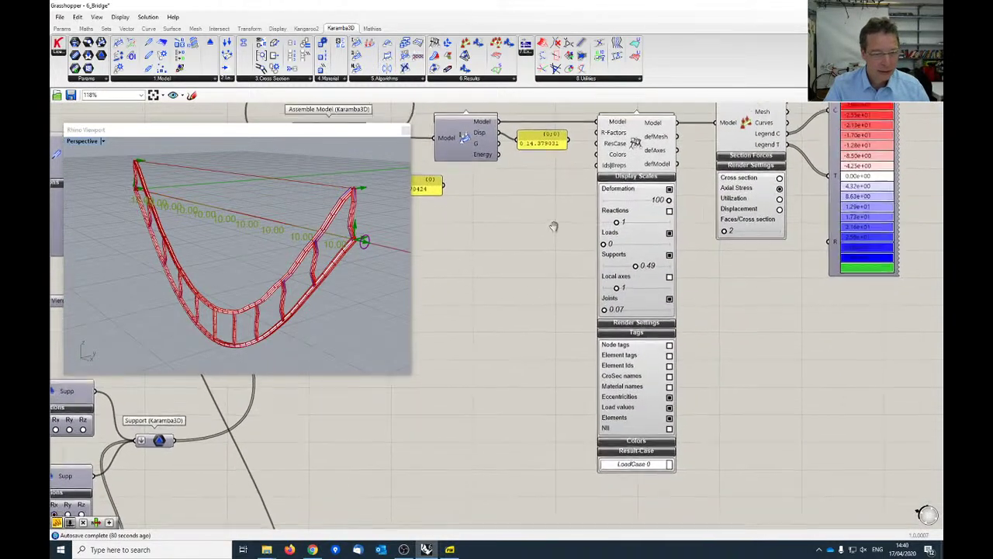
pyautogui.click(619, 303)
pyautogui.scroll(2, 618, 305)
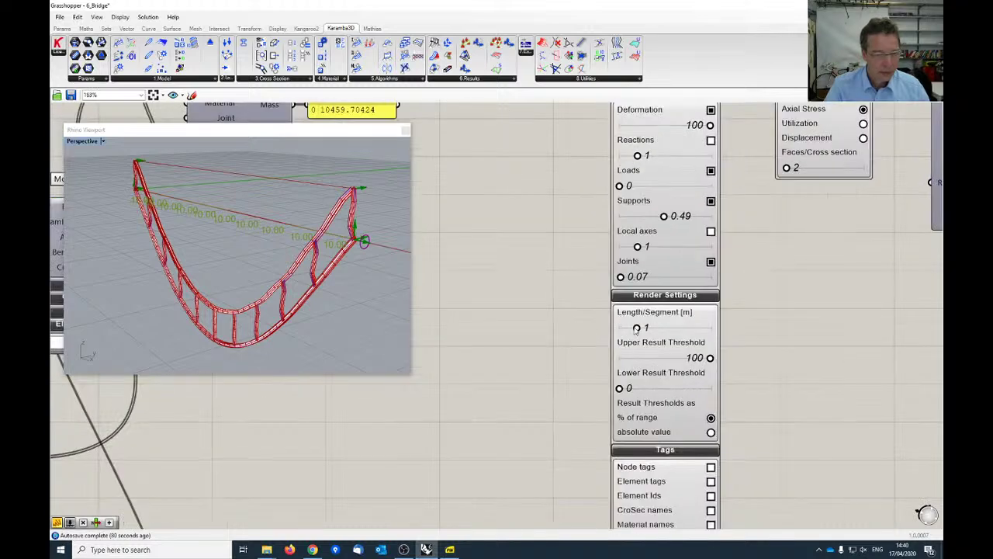
pyautogui.moveTo(637, 329); pyautogui.dragTo(624, 329)
# Move the panel with Analyze's displacement down beside Modify Element, so it can be read together with the Vierendeel toggle
pyautogui.moveTo(331, 205); pyautogui.dragTo(719, 371, button='right')
pyautogui.scroll(2, 760, 255)
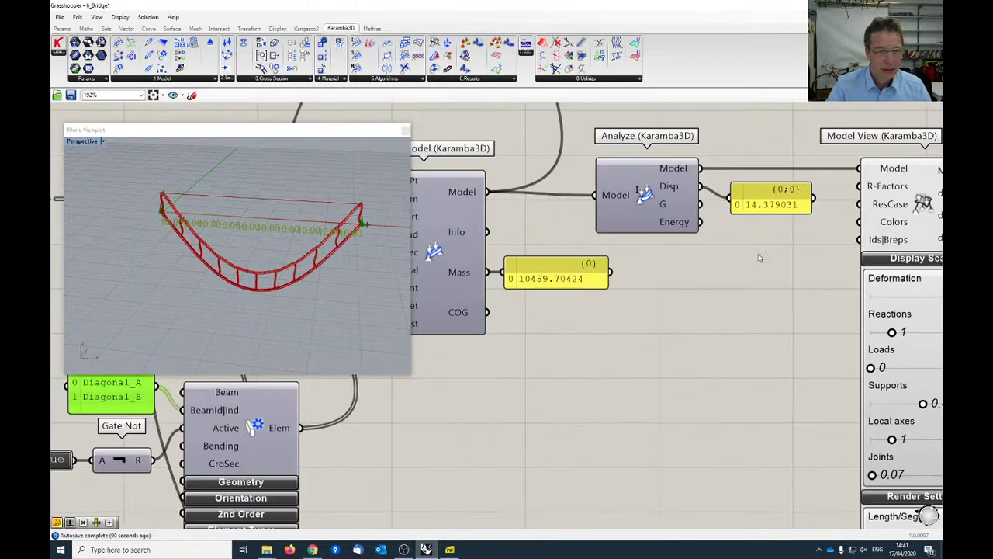
pyautogui.moveTo(765, 198); pyautogui.dragTo(449, 402)
pyautogui.moveTo(450, 402); pyautogui.dragTo(714, 208, button='right')
pyautogui.moveTo(659, 268); pyautogui.dragTo(695, 256, button='right')
pyautogui.moveTo(358, 237); pyautogui.dragTo(487, 237, button='right')
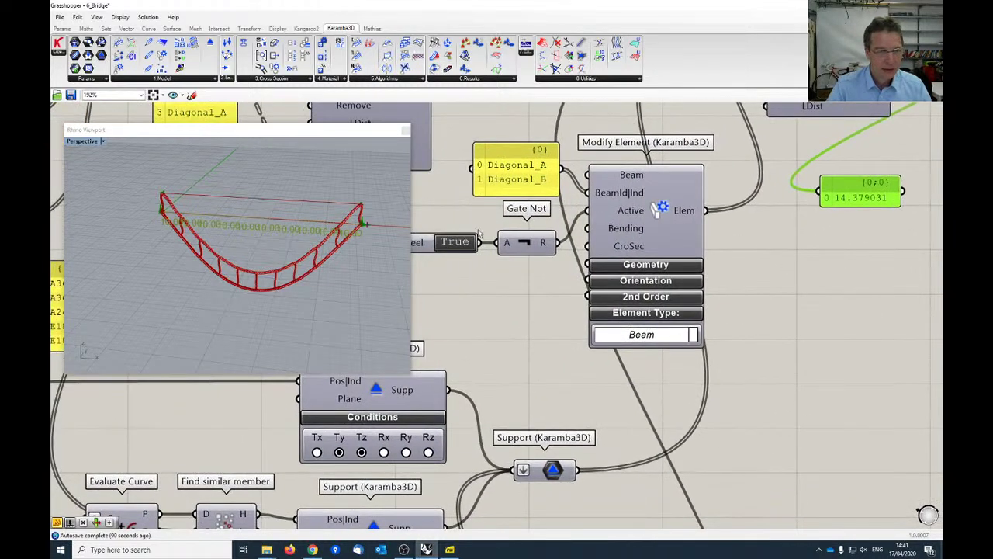
pyautogui.moveTo(497, 306); pyautogui.dragTo(454, 279, button='right')
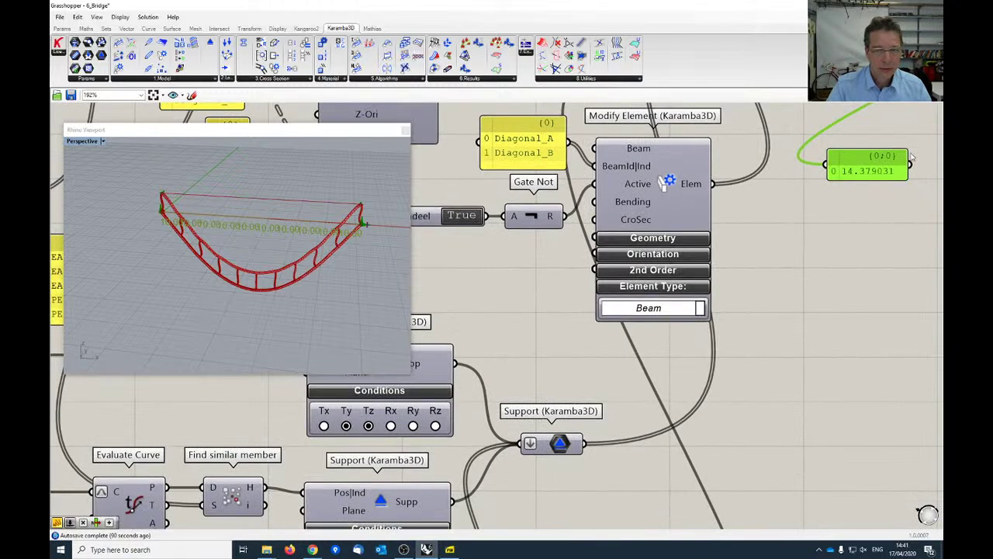
# Switch the Vierendeel toggle to False and back to True to compare the maximum displacement with and without diagonals
pyautogui.doubleClick(458, 216)
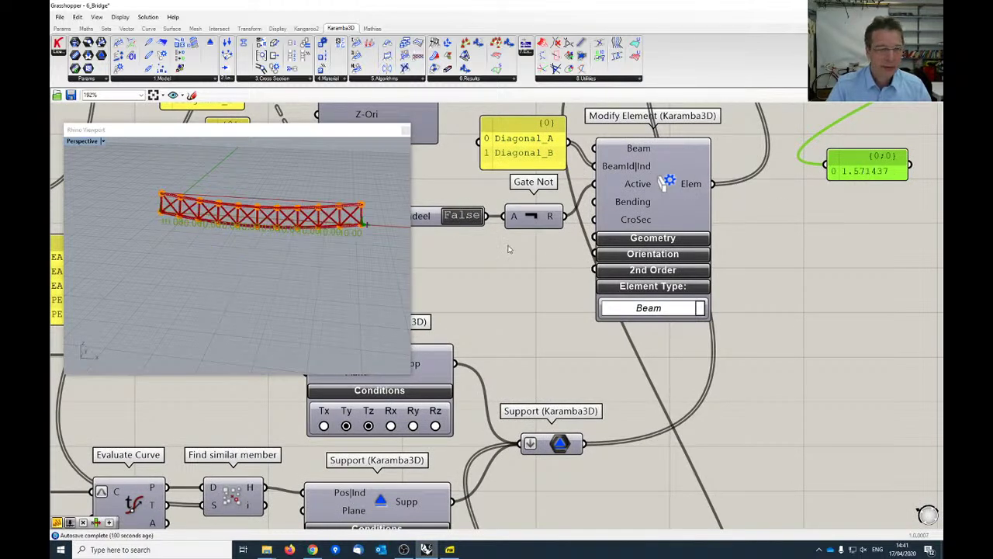
pyautogui.moveTo(508, 249); pyautogui.dragTo(523, 242, button='right')
pyautogui.doubleClick(479, 208)
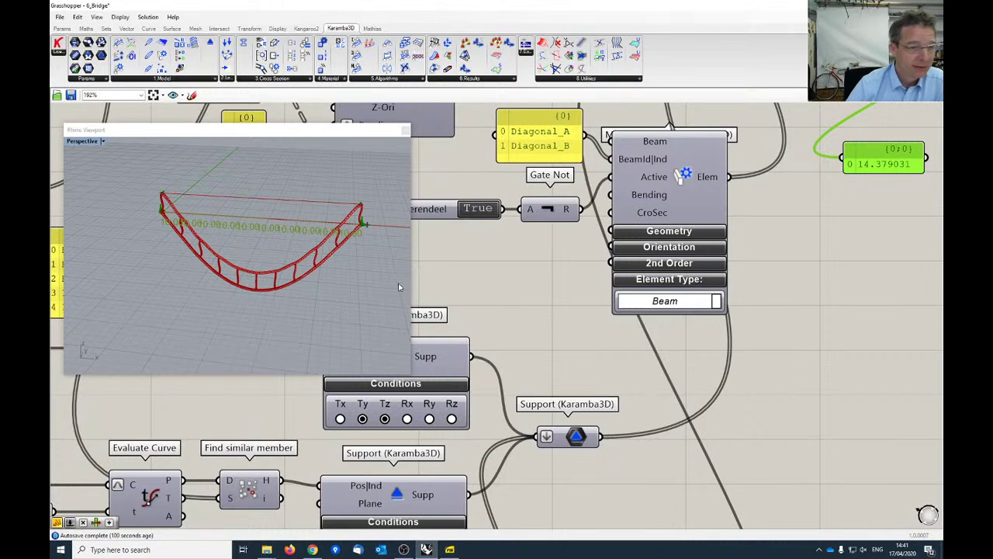
pyautogui.moveTo(215, 276); pyautogui.dragTo(270, 272, button='right')
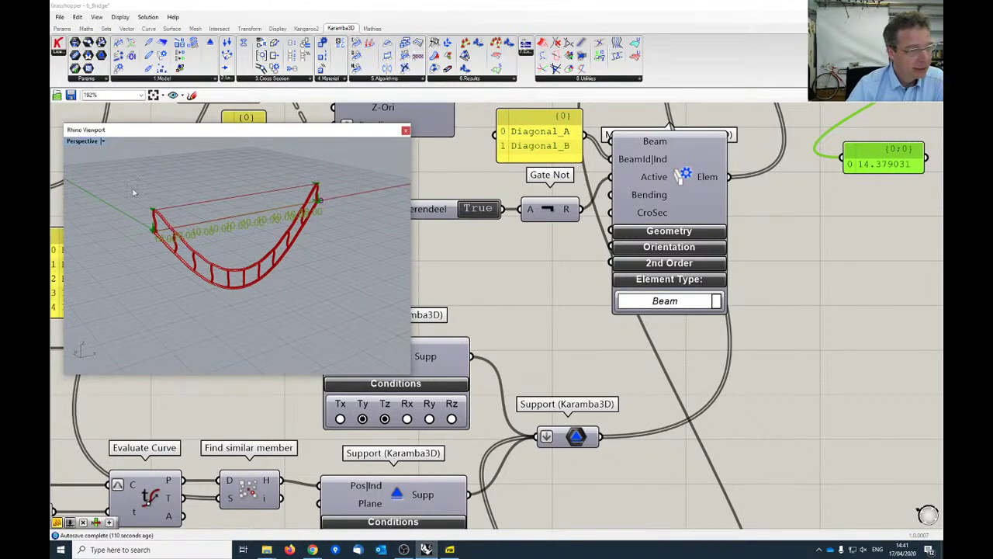
# Move the displacement panel back beside the Disp output of Analyze
pyautogui.moveTo(916, 278); pyautogui.dragTo(625, 318, button='right')
pyautogui.scroll(-3, 712, 285)
pyautogui.moveTo(713, 285); pyautogui.dragTo(554, 326, button='right')
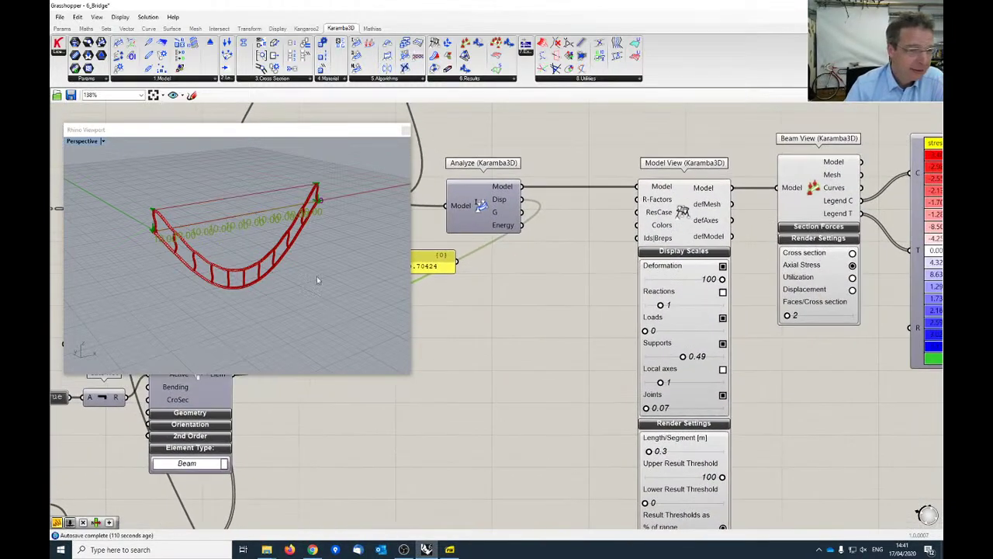
pyautogui.moveTo(494, 266); pyautogui.dragTo(709, 239, button='right')
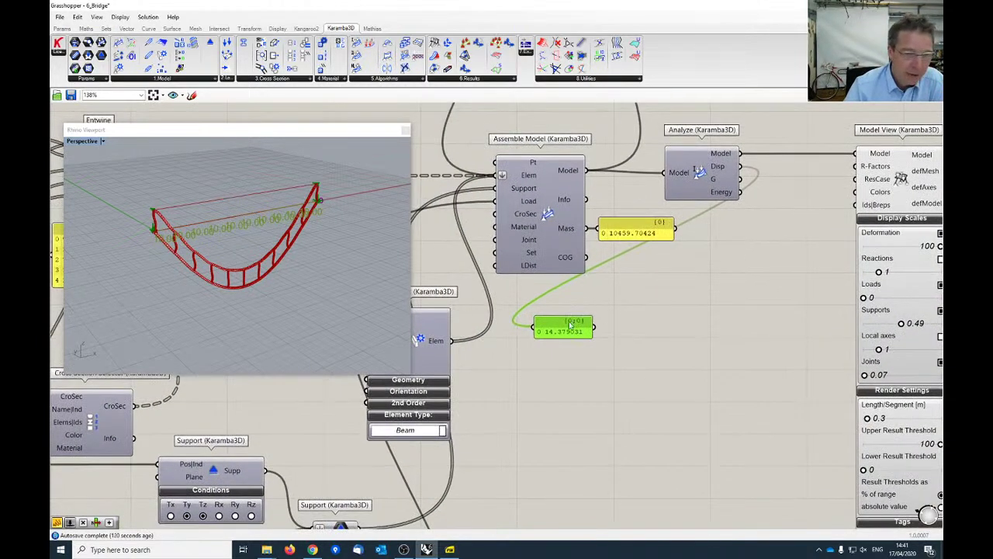
pyautogui.moveTo(567, 327); pyautogui.dragTo(796, 178)
pyautogui.moveTo(763, 311); pyautogui.dragTo(687, 311, button='right')
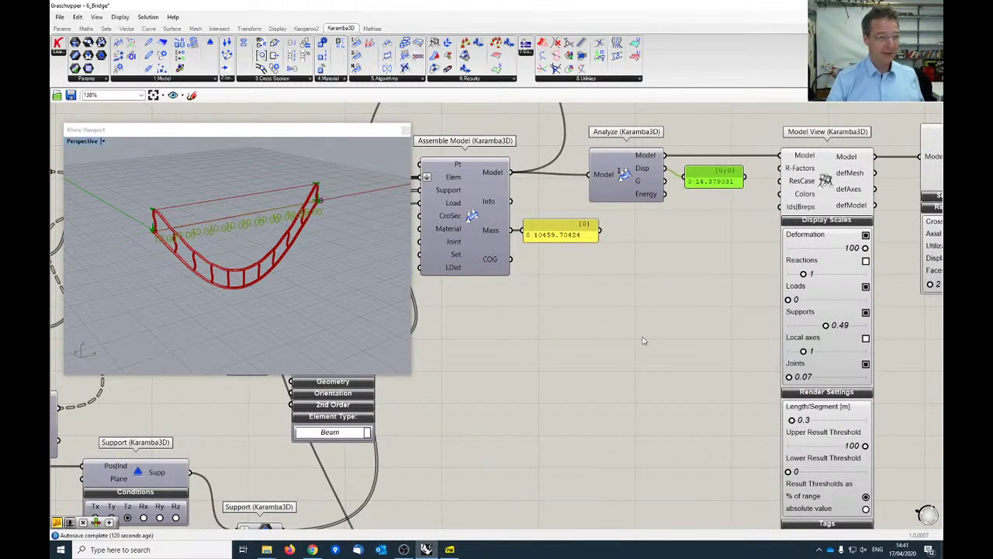
# Reduce Model View's Deformation display scale to about 18
pyautogui.moveTo(682, 344); pyautogui.dragTo(561, 343, button='right')
pyautogui.moveTo(743, 254); pyautogui.dragTo(680, 254)
pyautogui.scroll(-3, 574, 466)
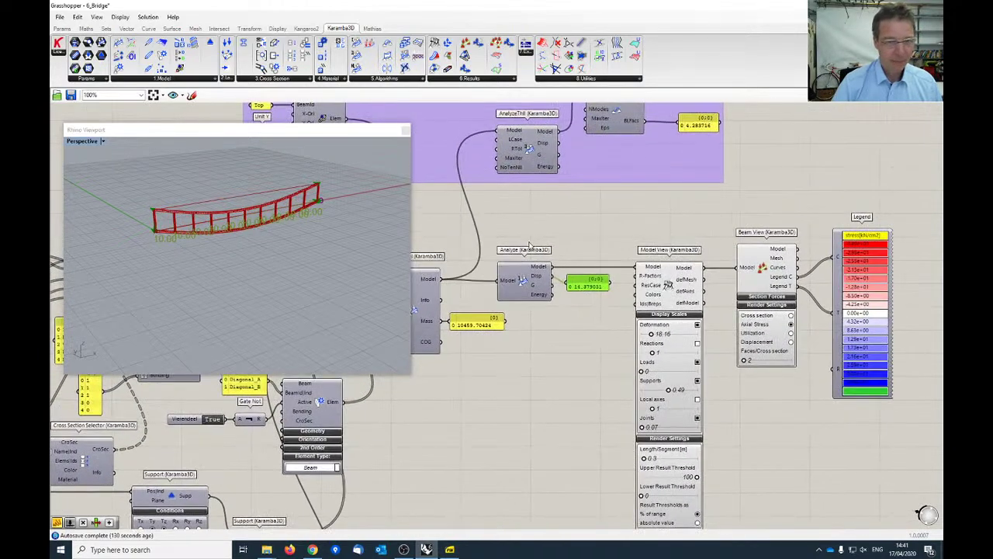
# Move Buckling Modes and its load factor panel down level with AnalyzeThII, and connect the Buckling Modes Model output to Model View
pyautogui.moveTo(559, 212); pyautogui.dragTo(661, 267, button='right')
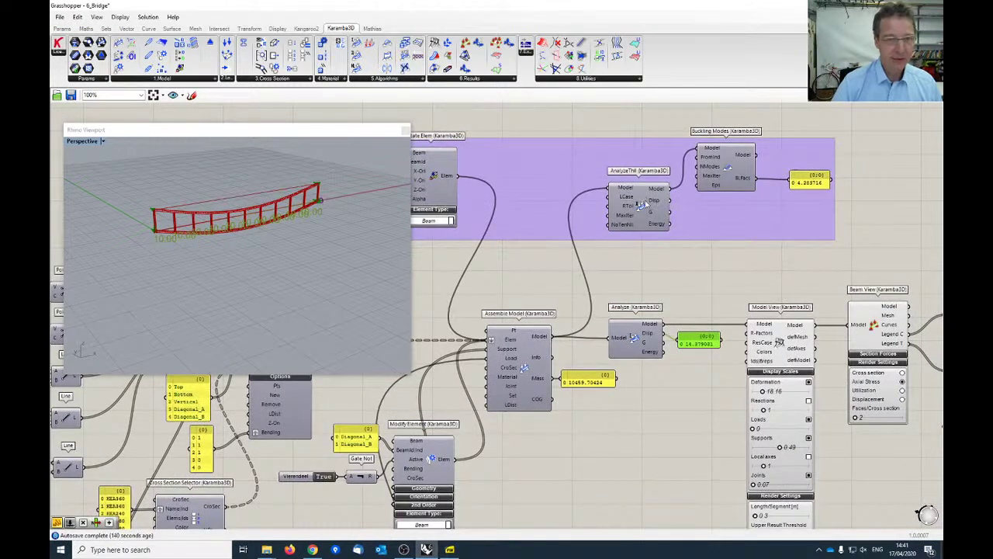
pyautogui.moveTo(659, 204)
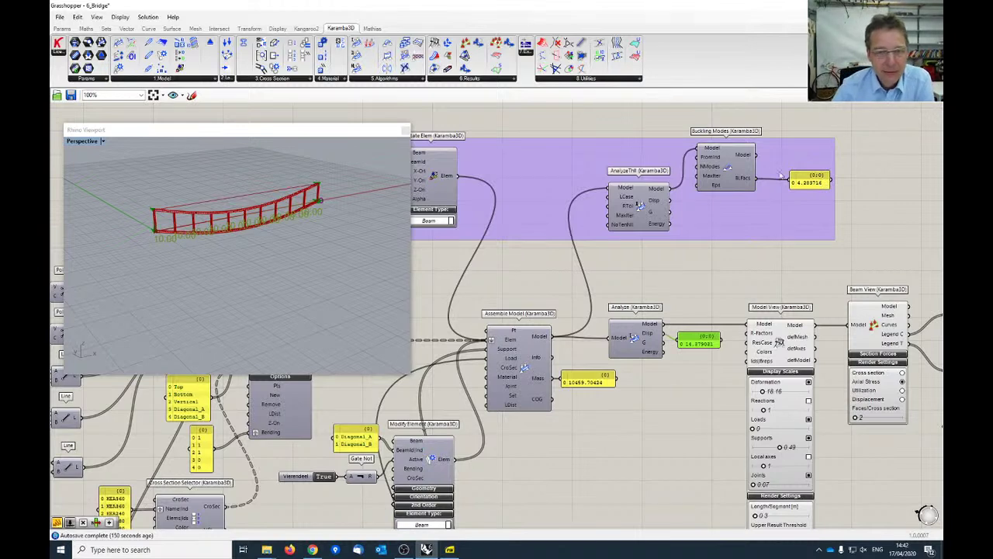
pyautogui.moveTo(731, 166); pyautogui.dragTo(728, 207)
pyautogui.moveTo(800, 184); pyautogui.dragTo(799, 224)
pyautogui.moveTo(751, 196); pyautogui.dragTo(750, 324)
pyautogui.moveTo(348, 227); pyautogui.dragTo(363, 211, button='right')
# Set the Vierendeel toggle to False and reduce Model View's Deformation scale to 5
pyautogui.click(323, 476)
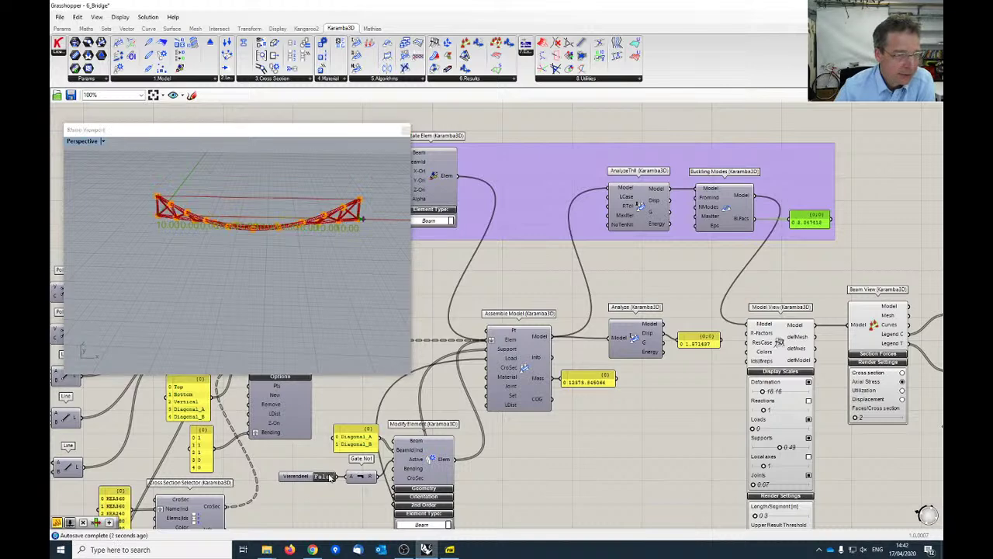
pyautogui.moveTo(332, 328); pyautogui.dragTo(194, 295, button='right')
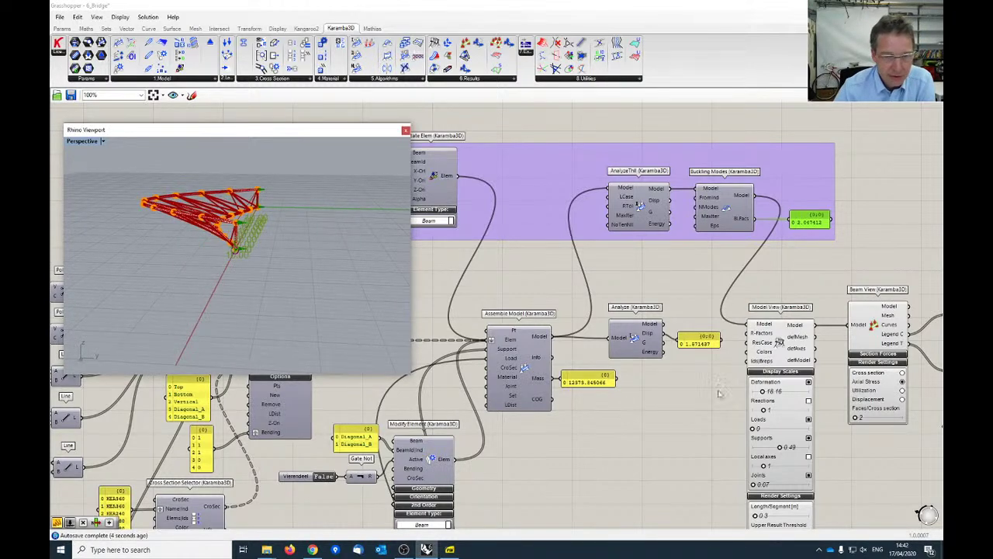
pyautogui.moveTo(763, 392); pyautogui.dragTo(754, 391)
# Examine the buckling shape of the truss from above, from the side and up close along the top chord
pyautogui.moveTo(408, 322); pyautogui.dragTo(170, 329, button='right')
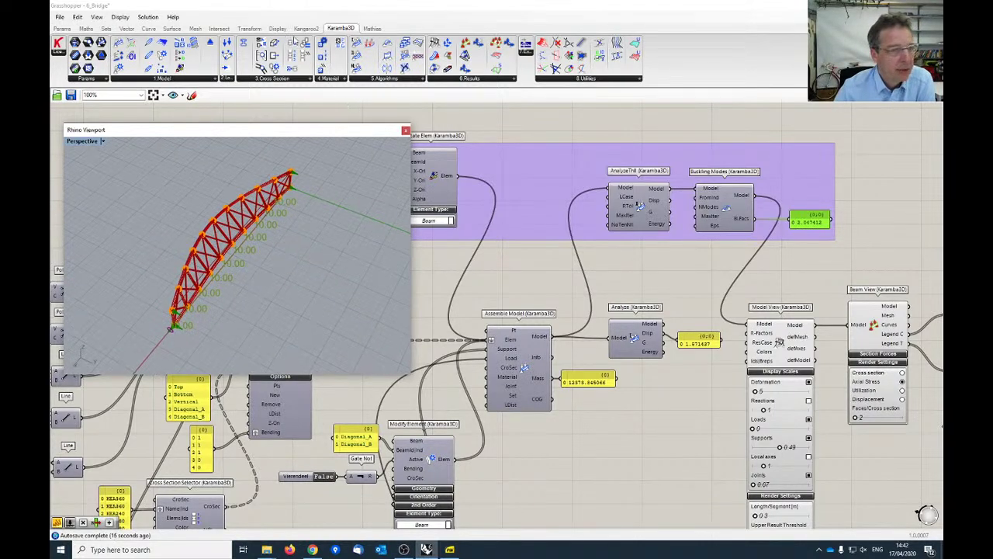
pyautogui.moveTo(271, 203); pyautogui.dragTo(173, 232, button='right')
pyautogui.scroll(2, 177, 233)
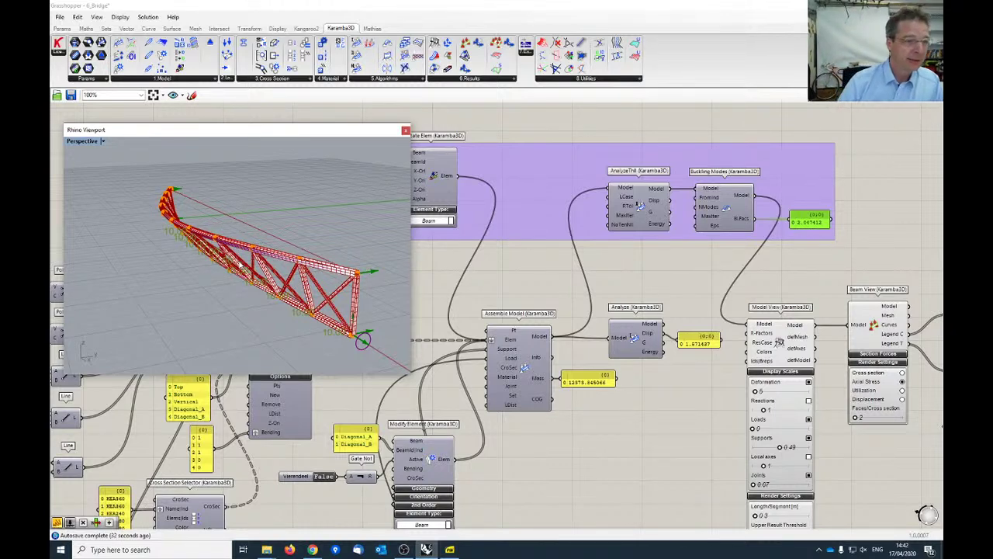
pyautogui.moveTo(247, 273); pyautogui.dragTo(268, 271, button='right')
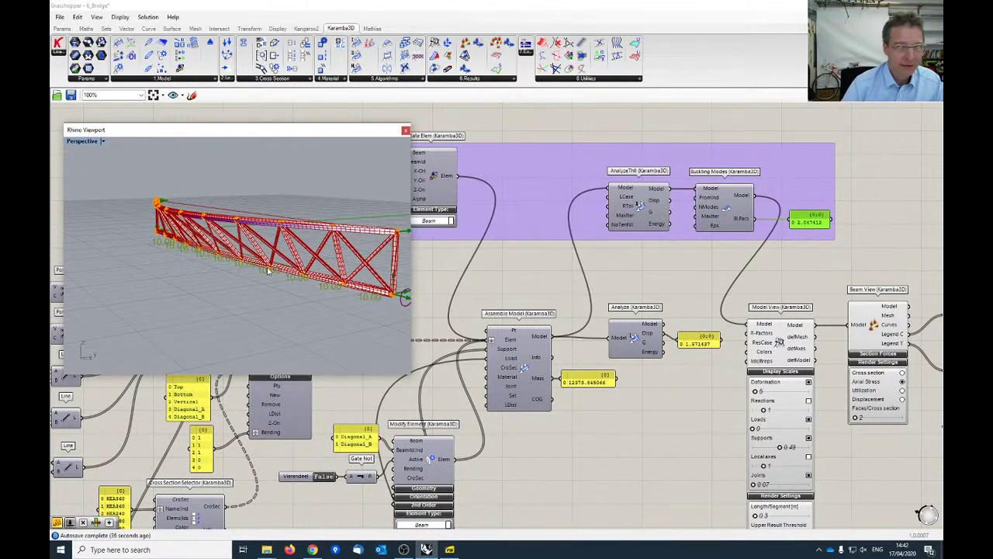
pyautogui.scroll(2, 266, 235)
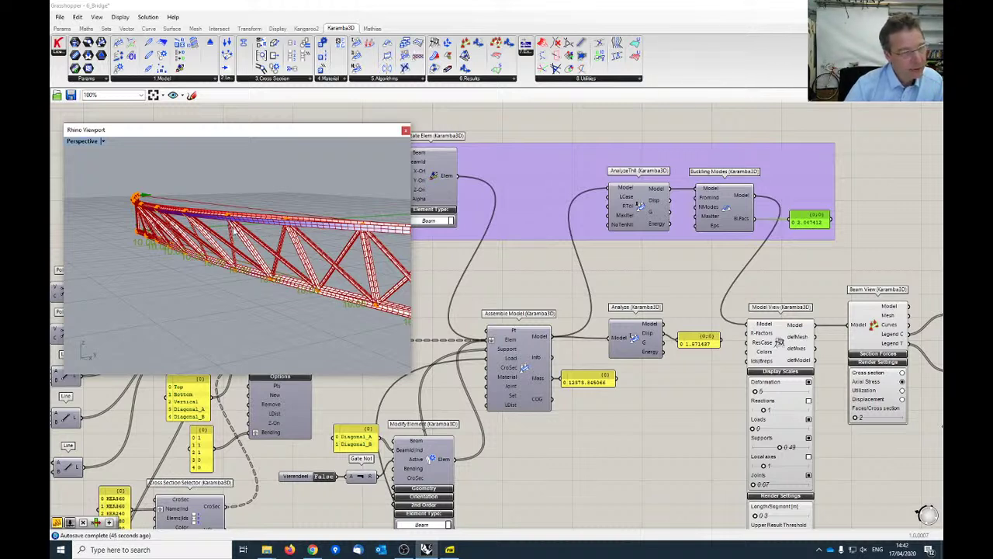
pyautogui.moveTo(254, 221); pyautogui.dragTo(201, 218, button='right')
pyautogui.moveTo(264, 235); pyautogui.dragTo(235, 261, button='right')
pyautogui.moveTo(228, 190); pyautogui.dragTo(184, 218, button='right')
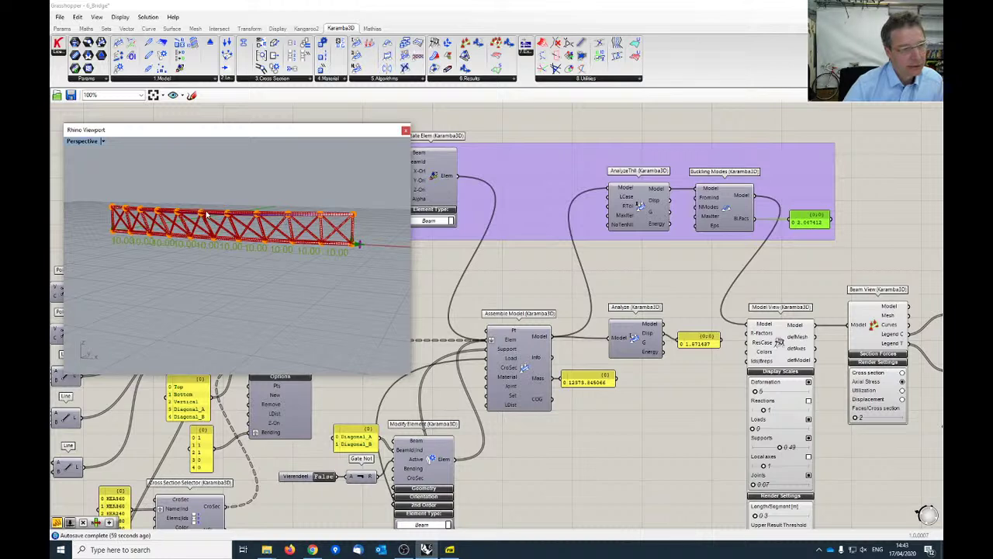
# Examine the buckling shape of the truss in perspective from an oblique angle, from its end and along its length
pyautogui.moveTo(279, 235); pyautogui.dragTo(253, 253, button='right')
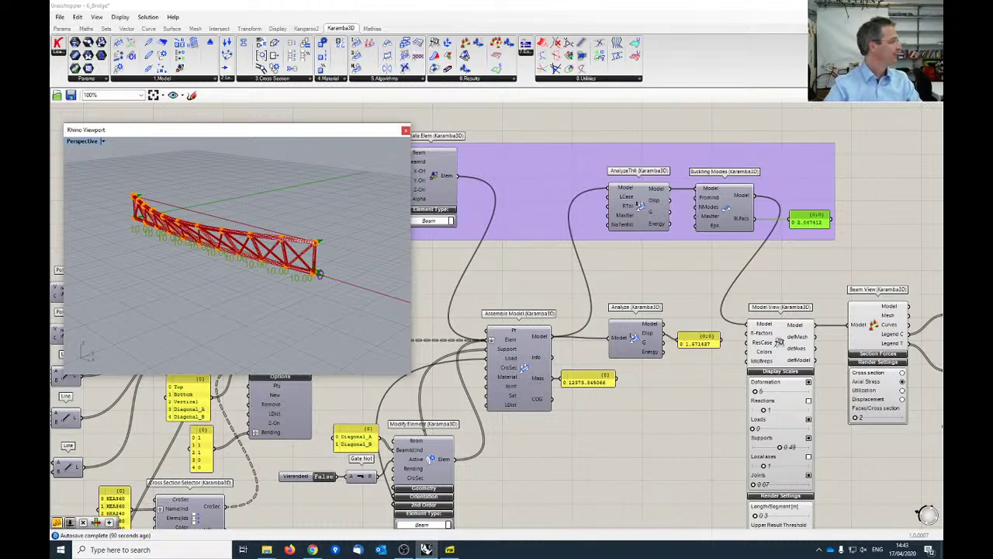
pyautogui.hotkey('alt', 'Tab')
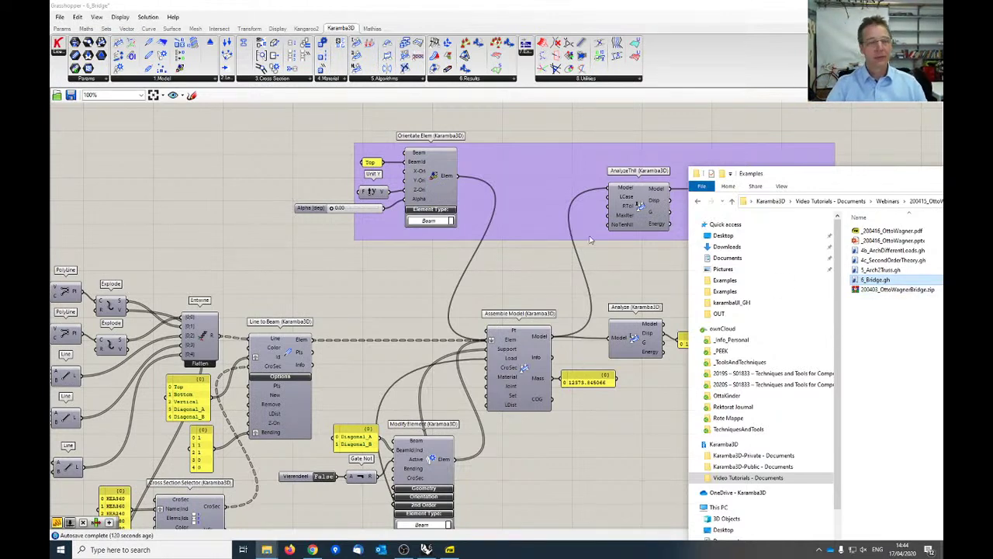
pyautogui.click(501, 275)
pyautogui.rightClick(425, 249)
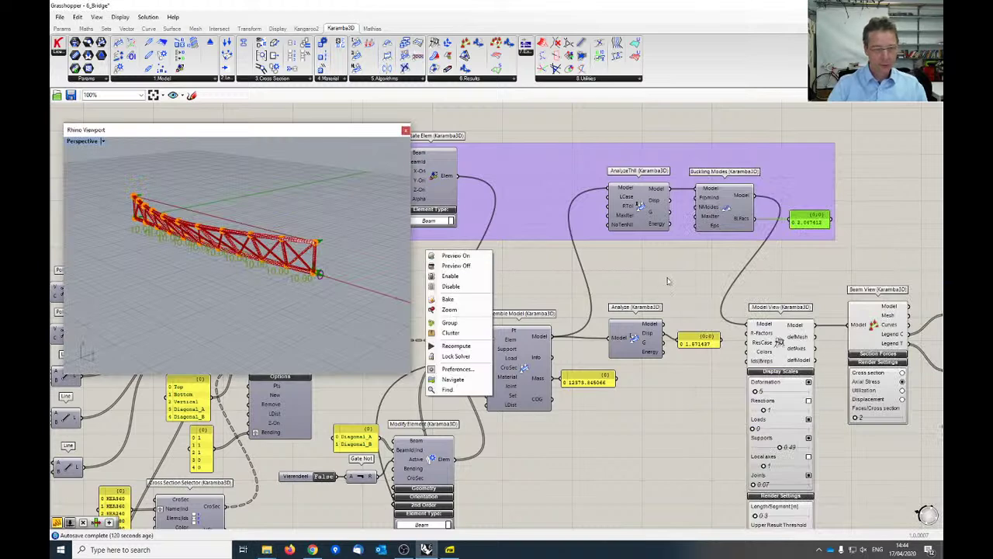
pyautogui.click(457, 5)
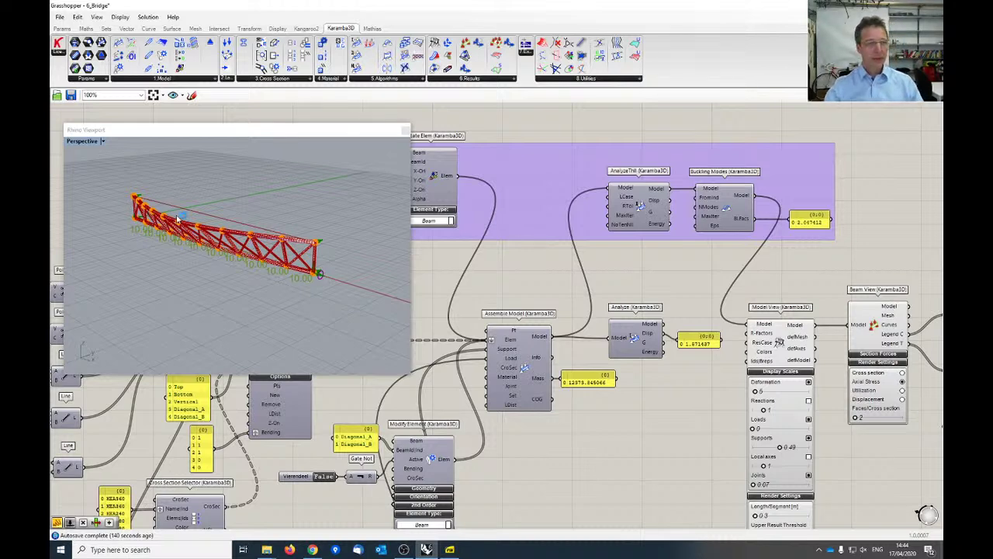
pyautogui.moveTo(320, 269); pyautogui.dragTo(224, 276, button='right')
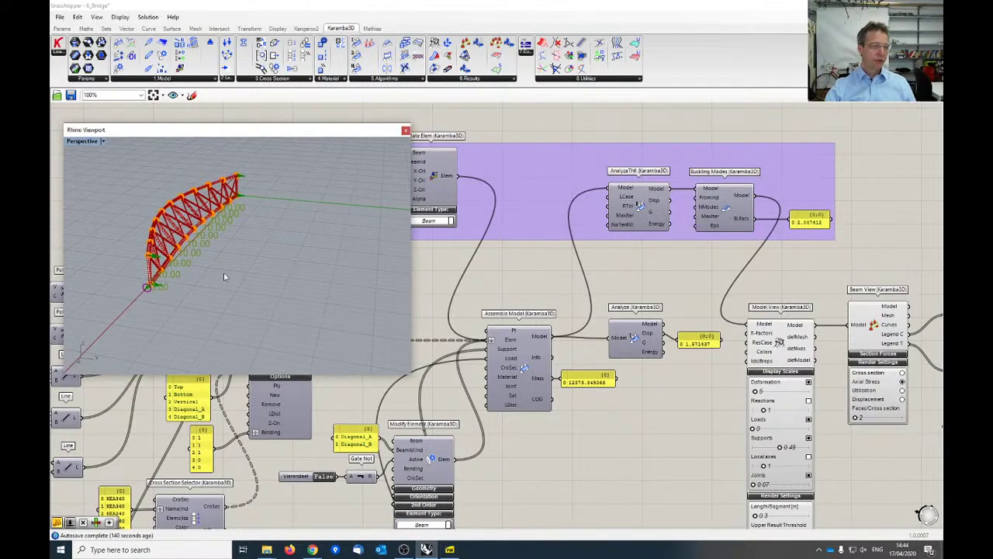
pyautogui.moveTo(221, 264); pyautogui.dragTo(343, 231, button='right')
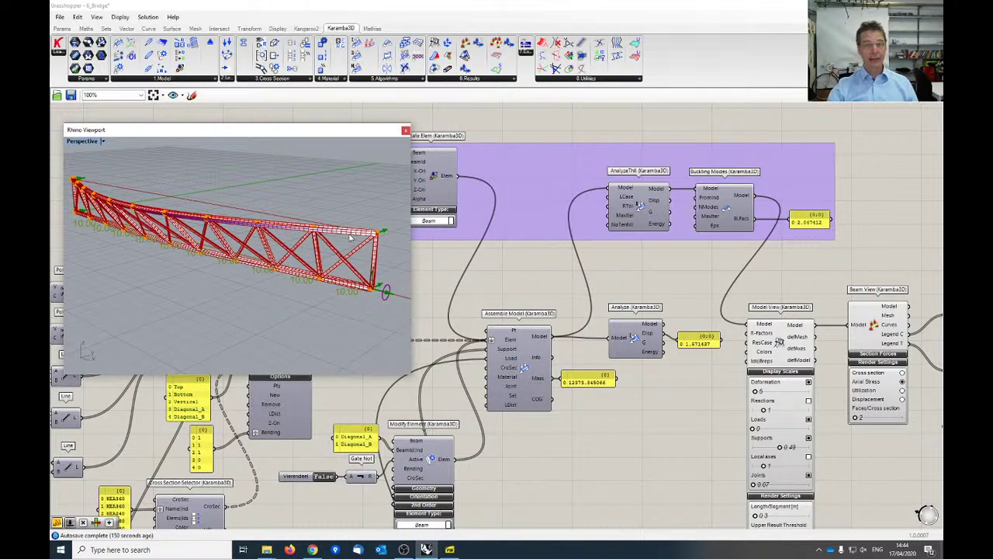
# Expand the 2nd Order inputs of the Modify Element component for the diagonals to inspect its buckling length options
pyautogui.moveTo(546, 465); pyautogui.dragTo(698, 291, button='right')
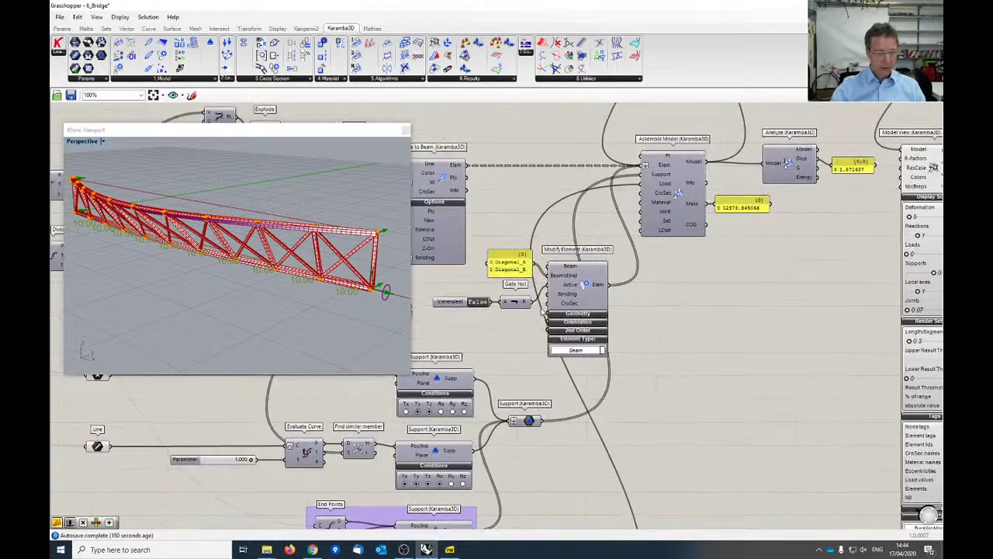
pyautogui.click(578, 331)
pyautogui.moveTo(657, 409); pyautogui.dragTo(707, 367, button='right')
pyautogui.scroll(3, 631, 323)
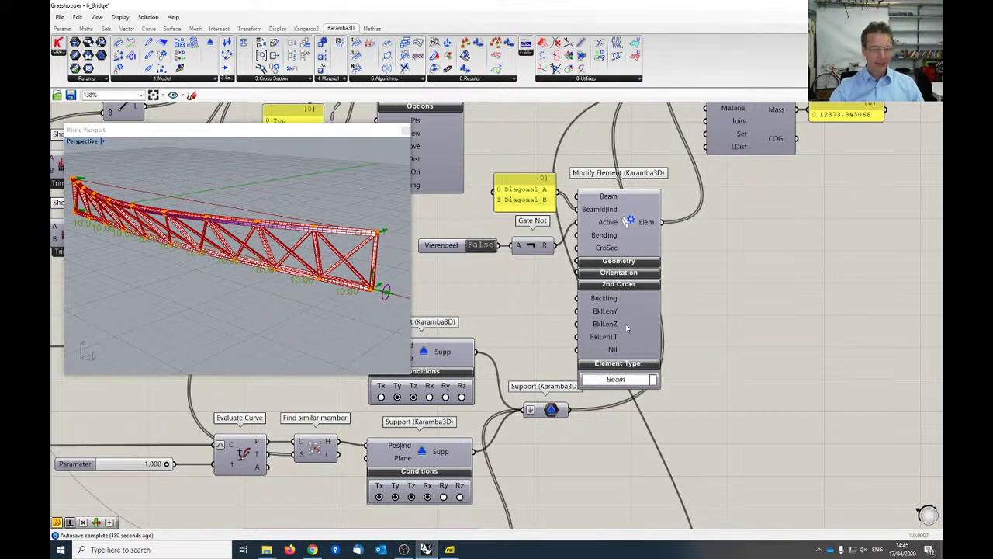
pyautogui.scroll(1, 604, 338)
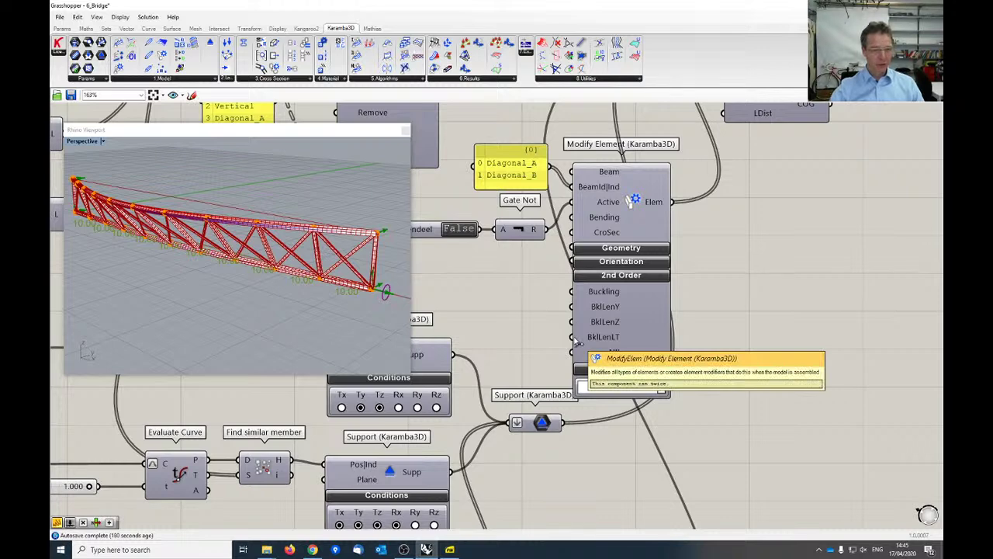
# Review the Geometry and Orientation inputs of Modify Element and collapse all its sections, including 2nd Order
pyautogui.click(624, 248)
pyautogui.click(627, 327)
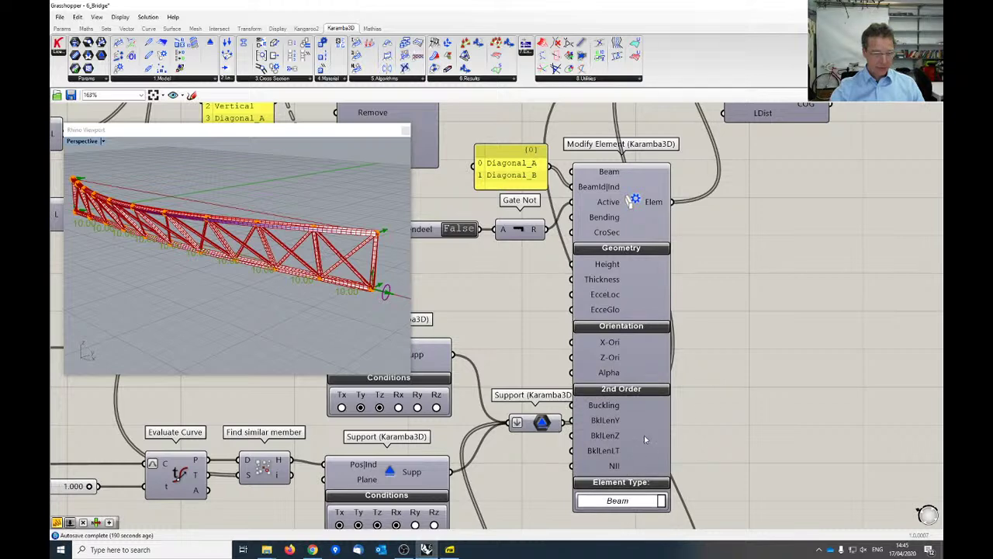
pyautogui.click(647, 391)
pyautogui.click(634, 327)
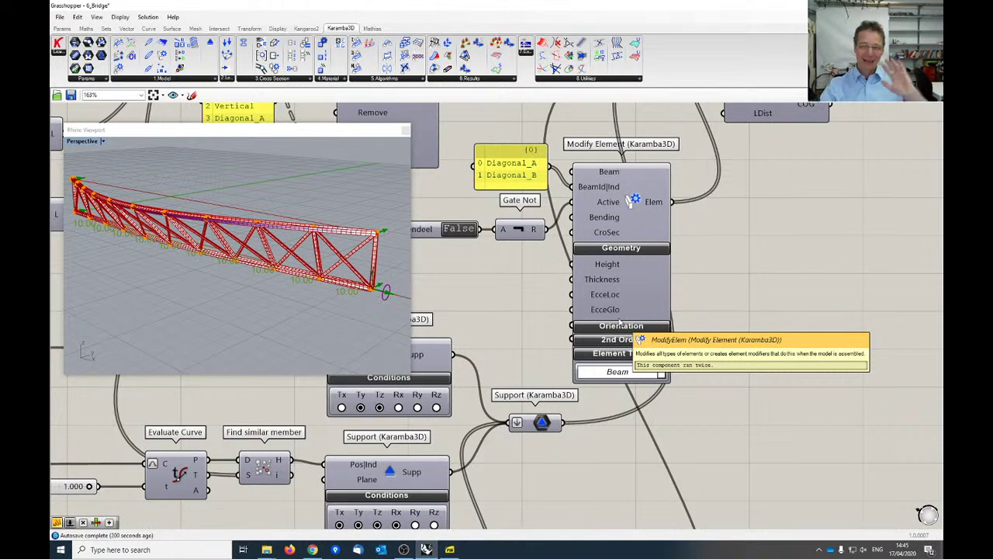
pyautogui.click(627, 248)
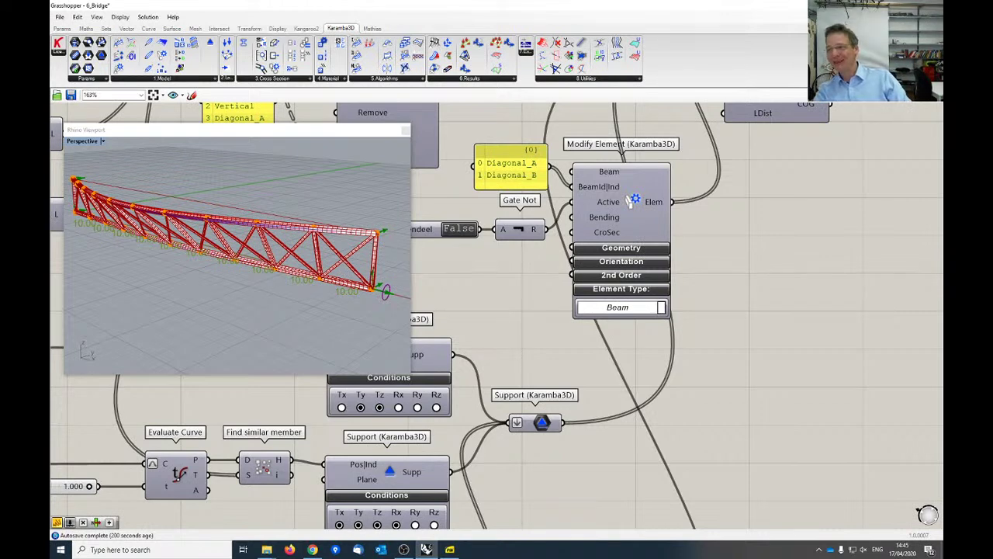
pyautogui.hotkey('alt', 'Tab')
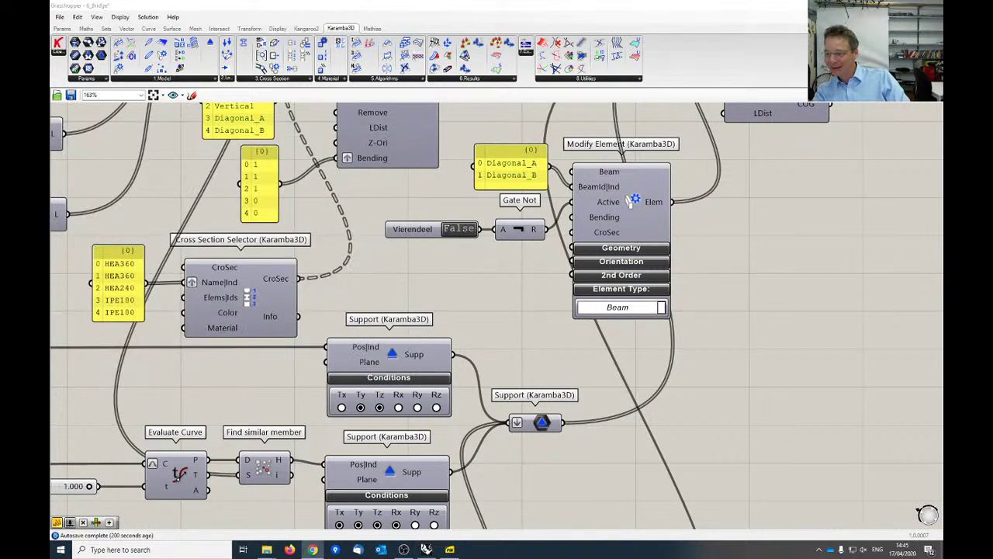